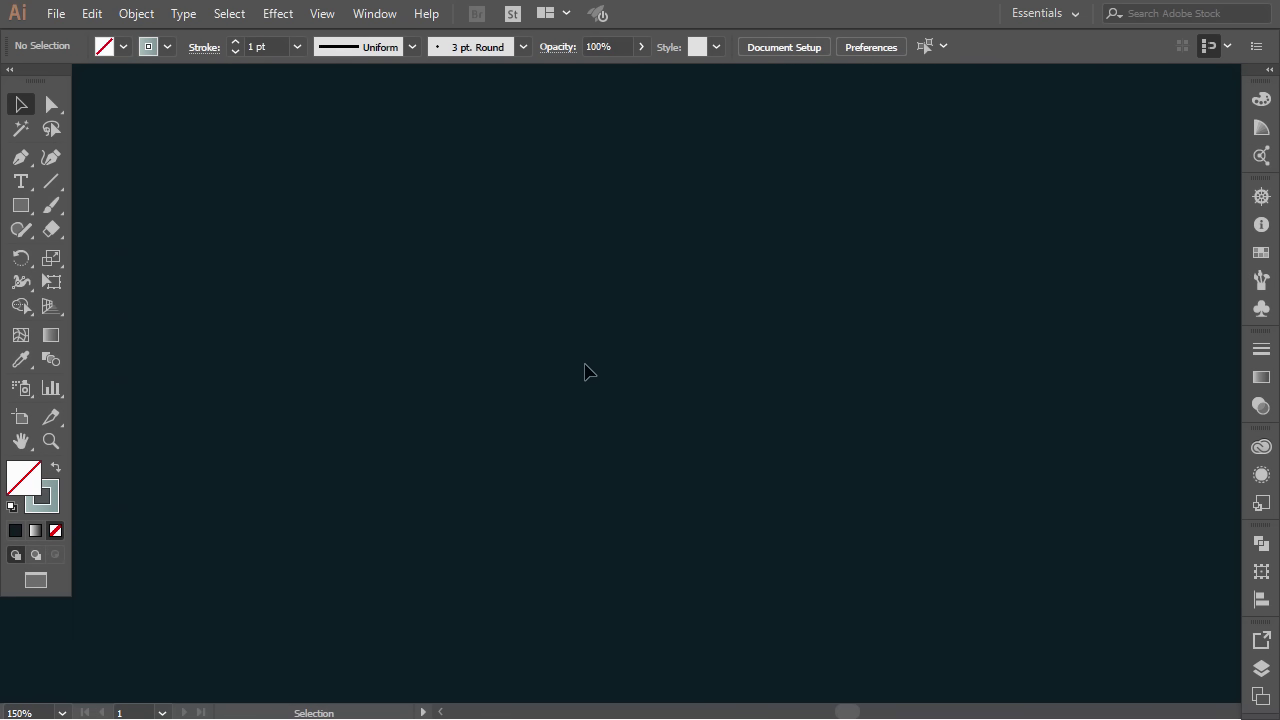
Draw a small square, duplicate it directly below, and draw a larger square beside them
{"action": "left_click", "coordinate": [24, 208]}
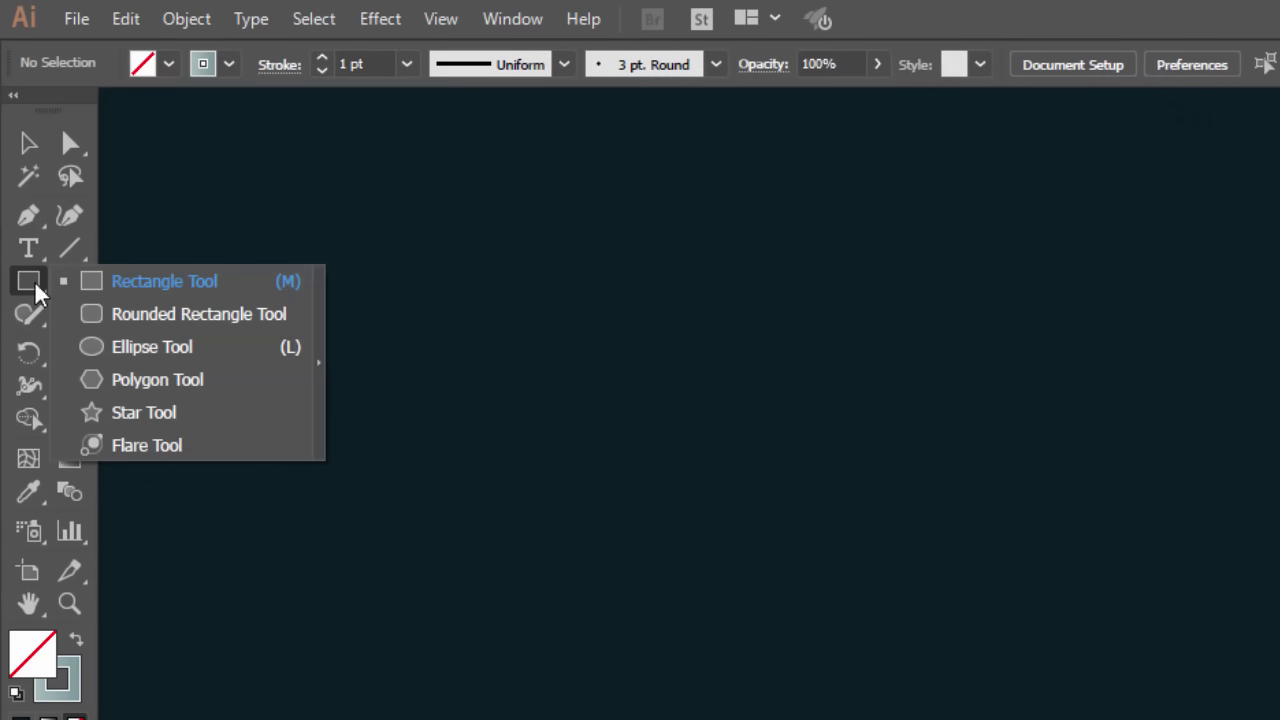
{"action": "left_click", "coordinate": [120, 281]}
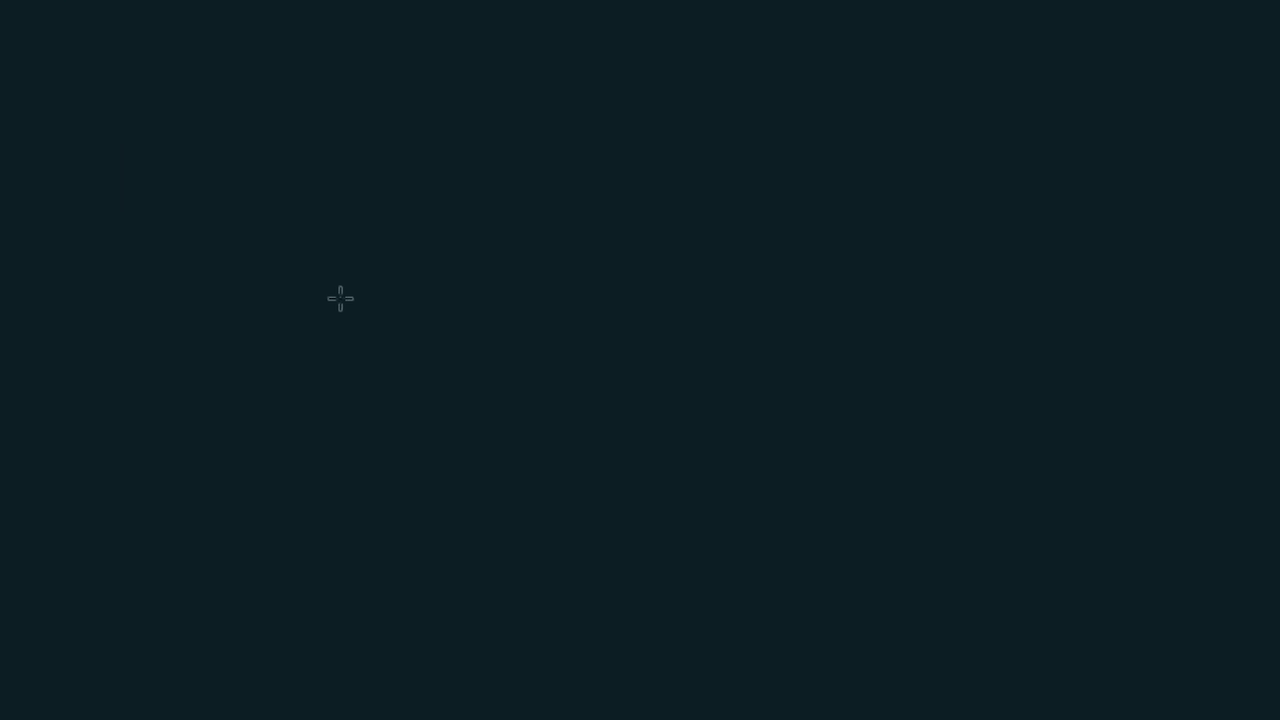
{"action": "left_click_drag", "start_coordinate": [391, 197], "coordinate": [536, 328]}
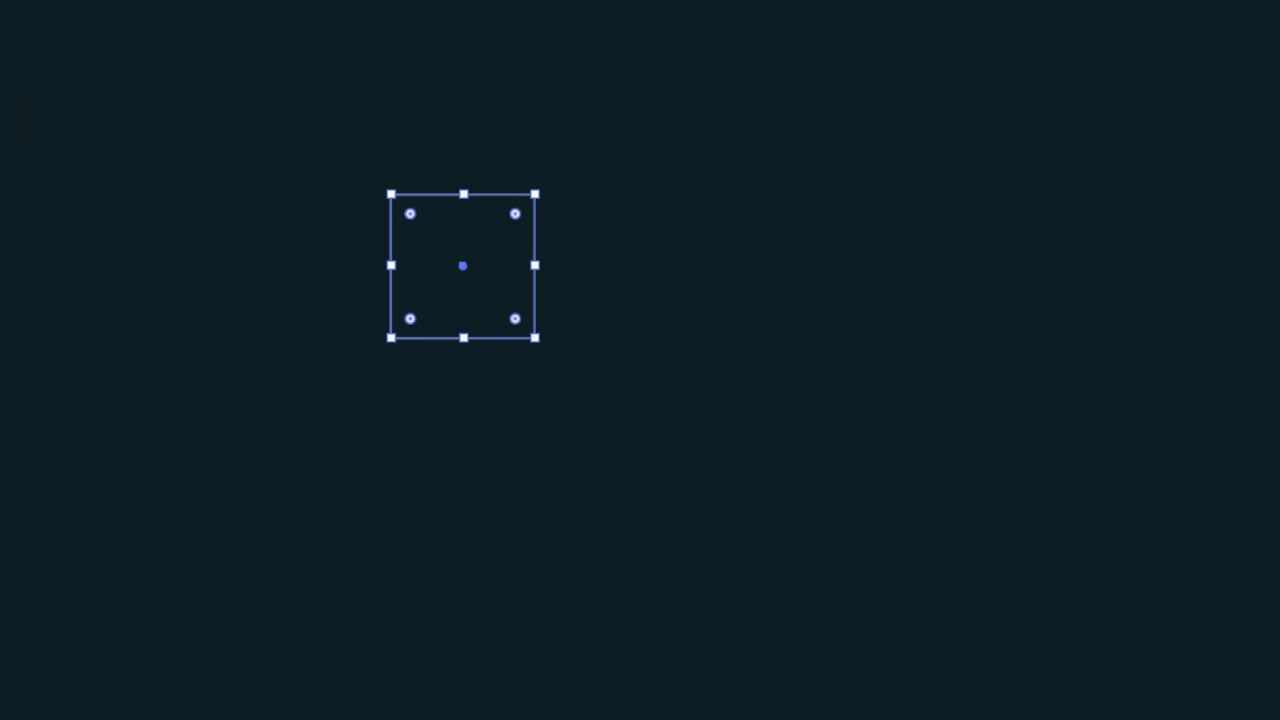
{"action": "left_click", "coordinate": [428, 388]}
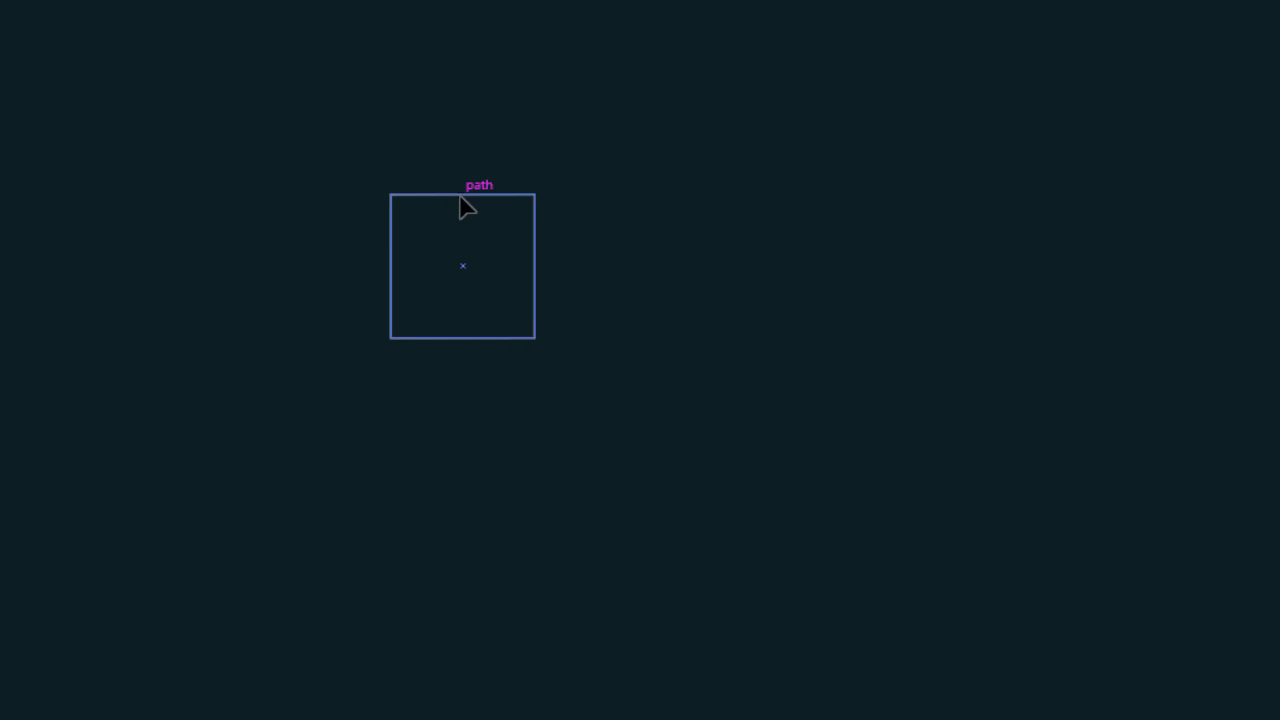
{"action": "left_click_drag", "start_coordinate": [460, 201], "coordinate": [484, 338]}
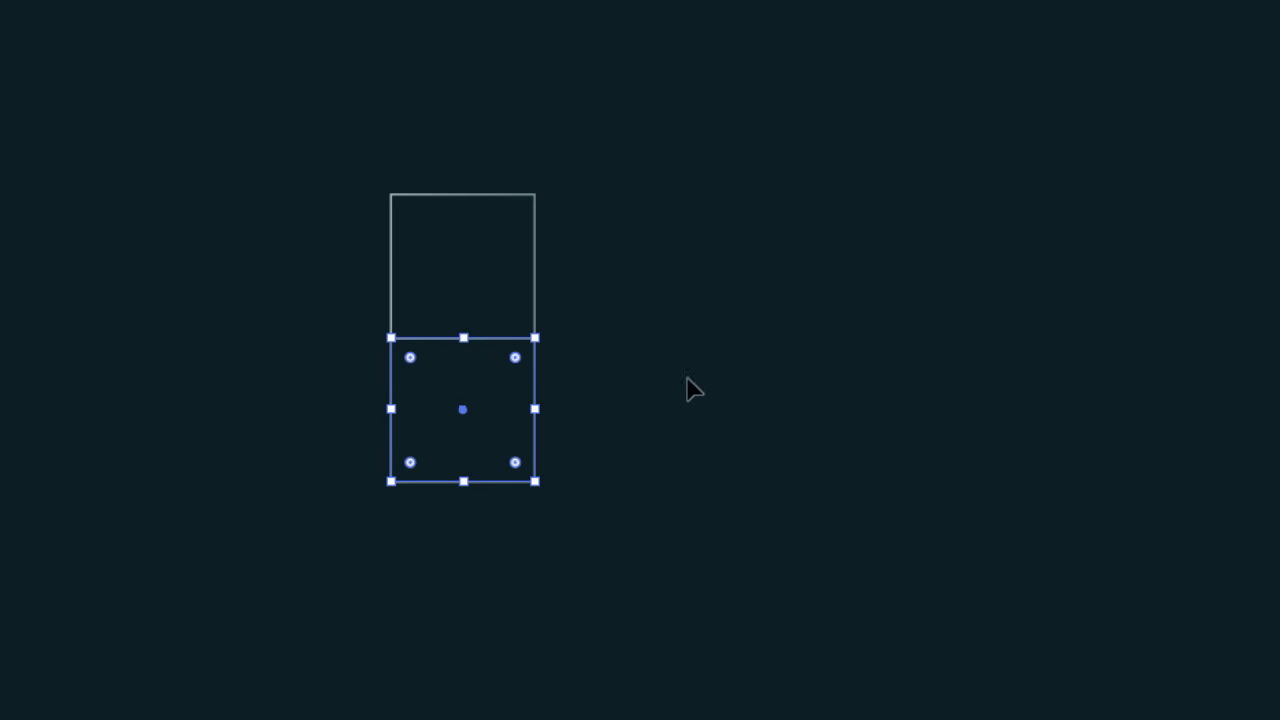
{"action": "left_click", "coordinate": [624, 457]}
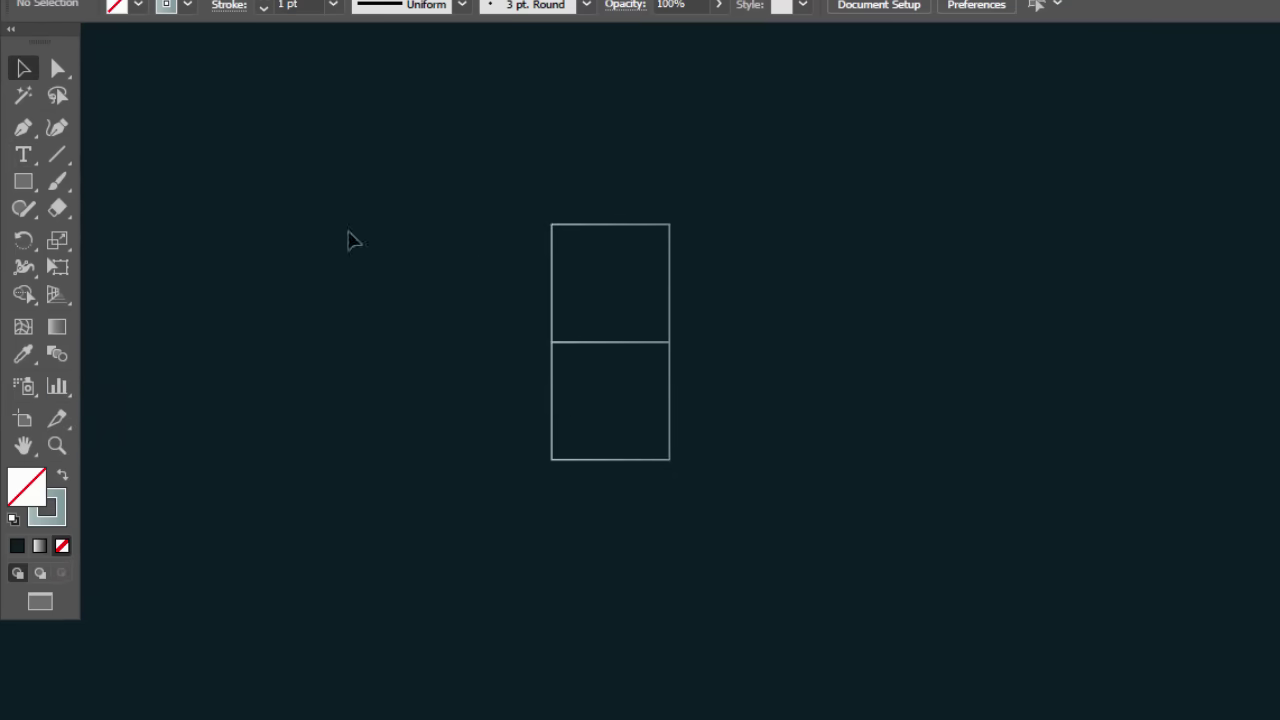
{"action": "left_click", "coordinate": [23, 181]}
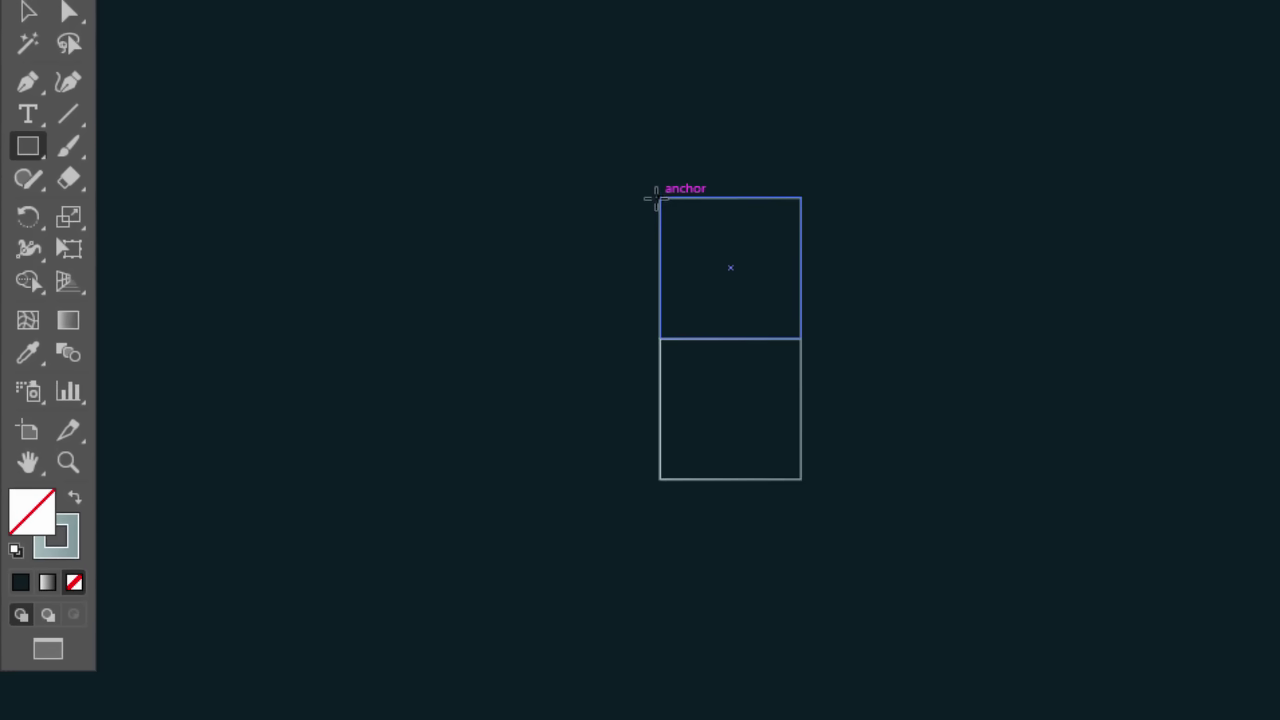
{"action": "left_click_drag", "start_coordinate": [653, 200], "coordinate": [462, 479]}
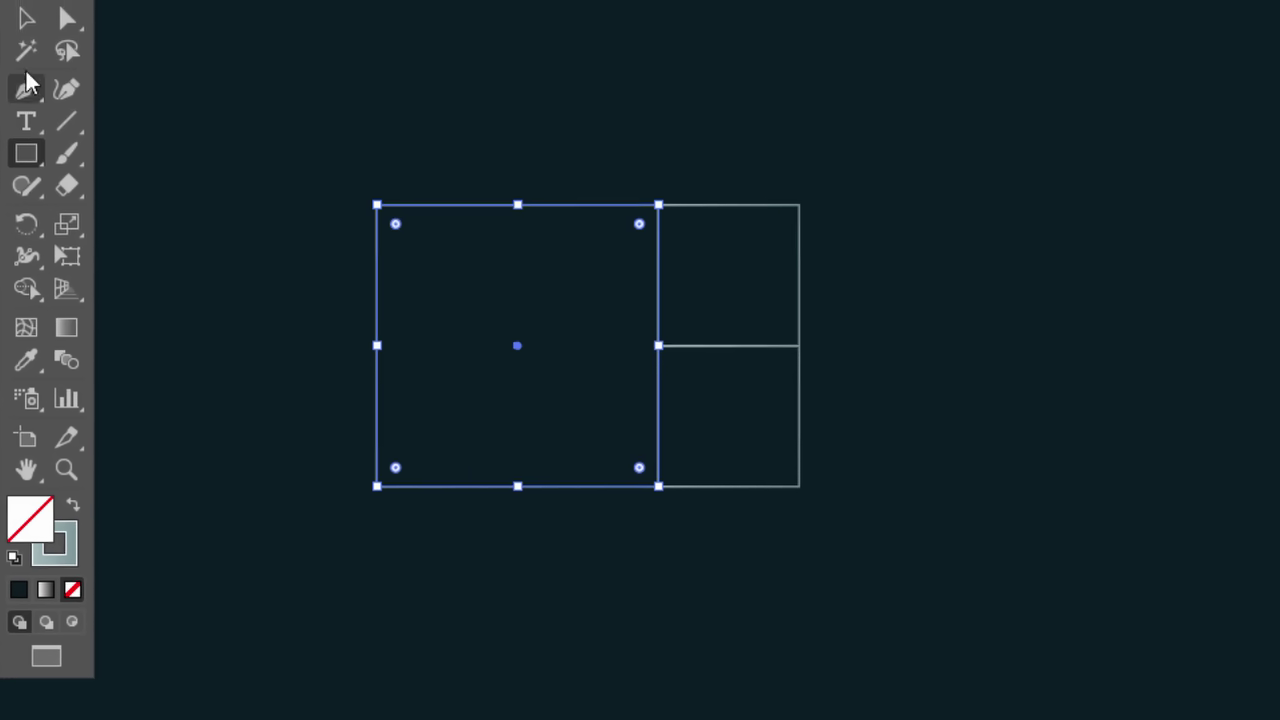
Select all three squares, rotate them 90° upright and move them right
{"action": "left_click", "coordinate": [27, 12]}
{"action": "left_click_drag", "start_coordinate": [324, 151], "coordinate": [895, 567]}
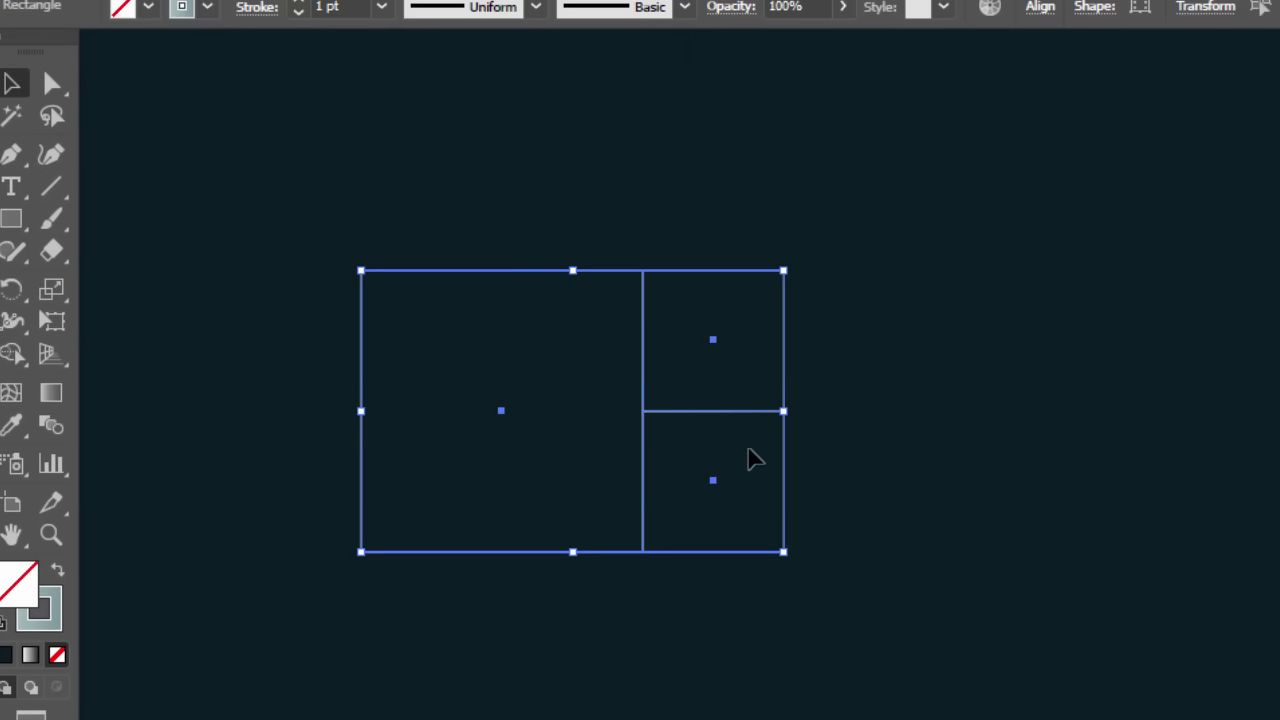
{"action": "left_click_drag", "start_coordinate": [730, 413], "coordinate": [982, 399]}
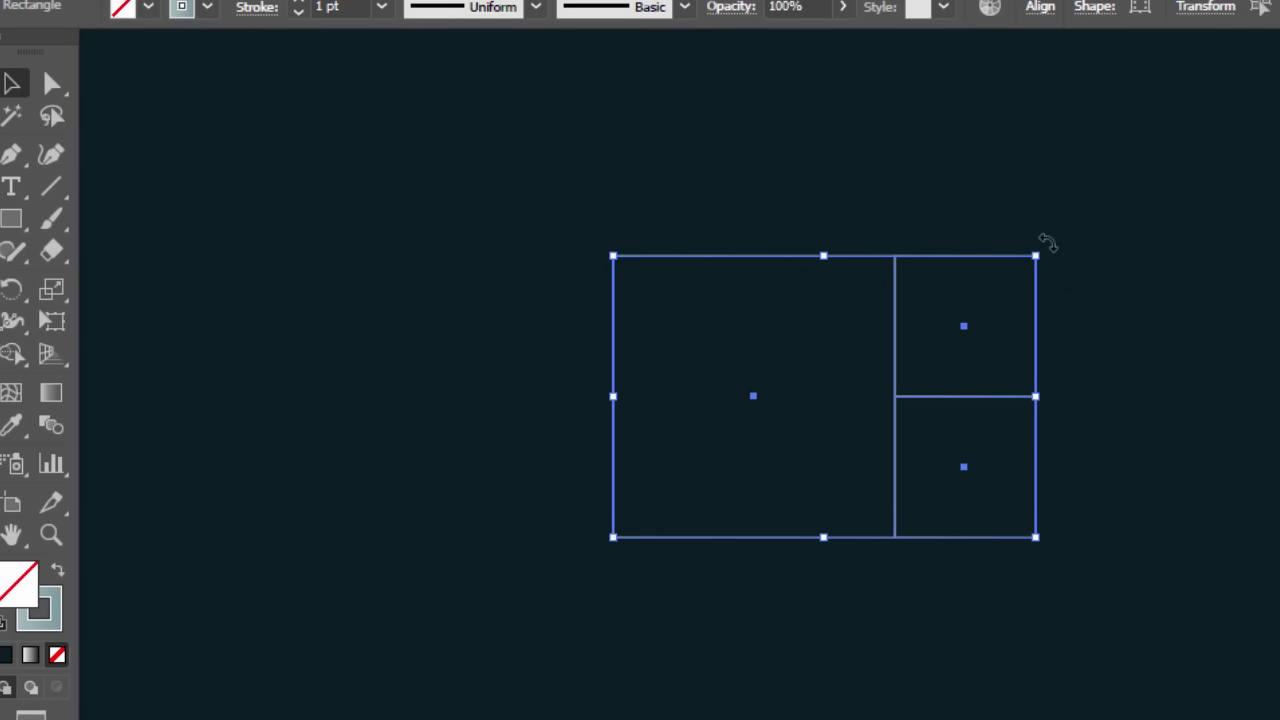
{"action": "left_click_drag", "start_coordinate": [1047, 242], "coordinate": [980, 560]}
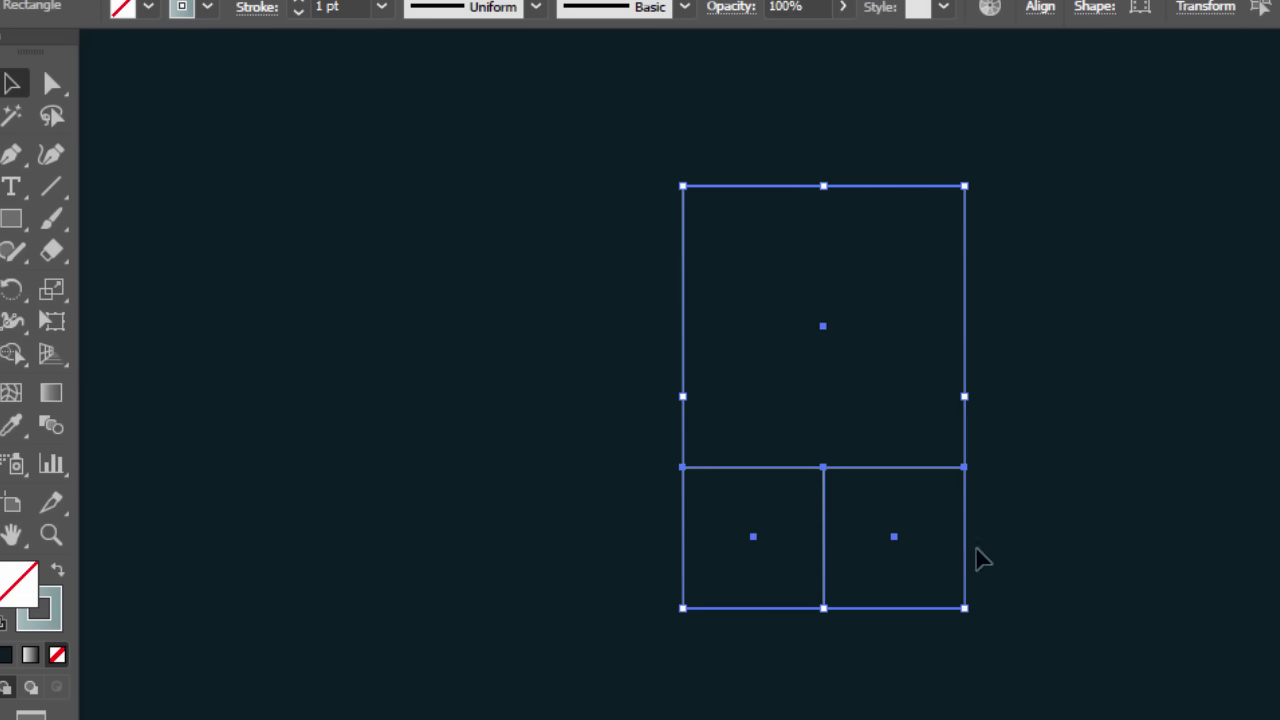
{"action": "left_click_drag", "start_coordinate": [760, 198], "coordinate": [1012, 203]}
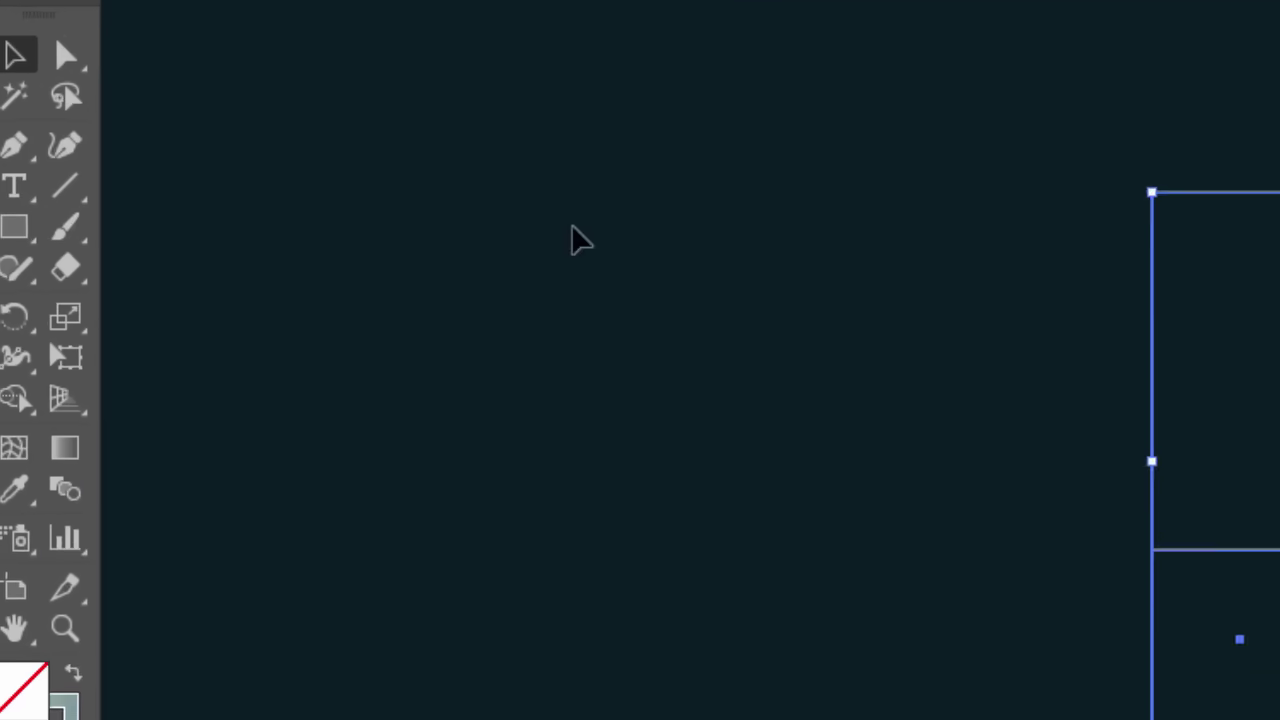
Draw a big fourth square to the left of the existing layout
{"action": "left_click", "coordinate": [573, 237]}
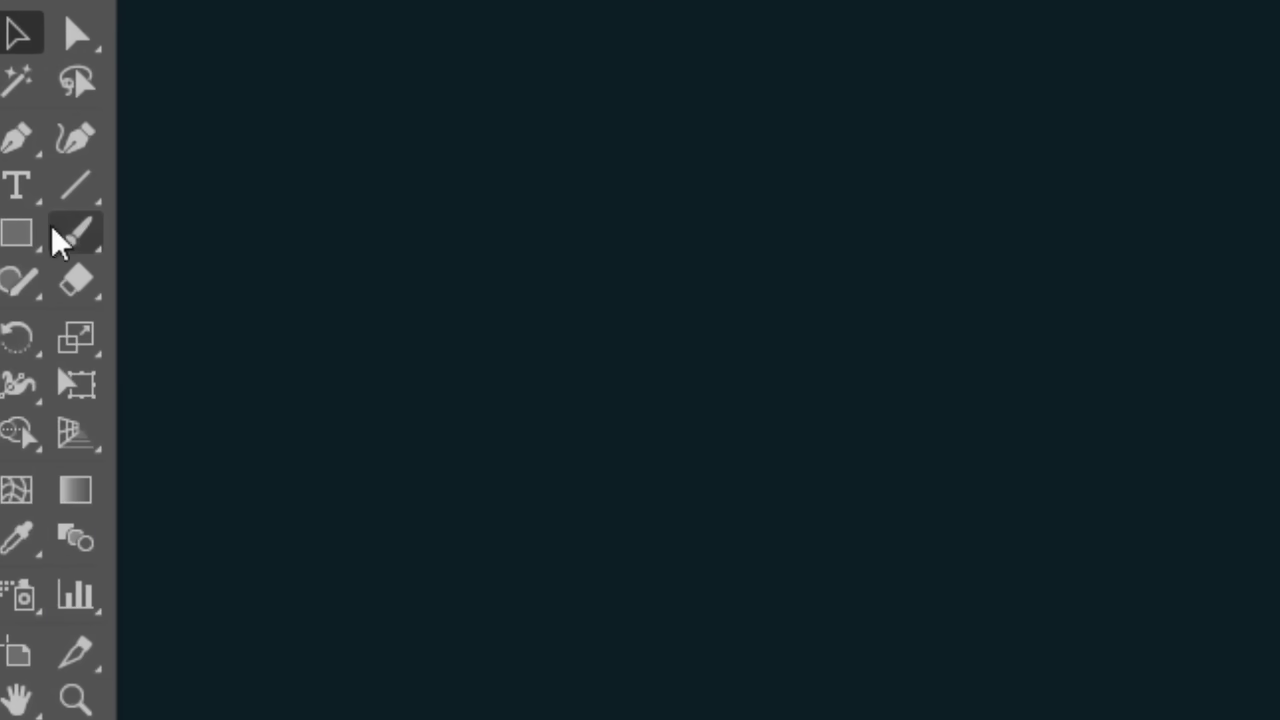
{"action": "left_click_drag", "start_coordinate": [14, 228], "coordinate": [61, 230]}
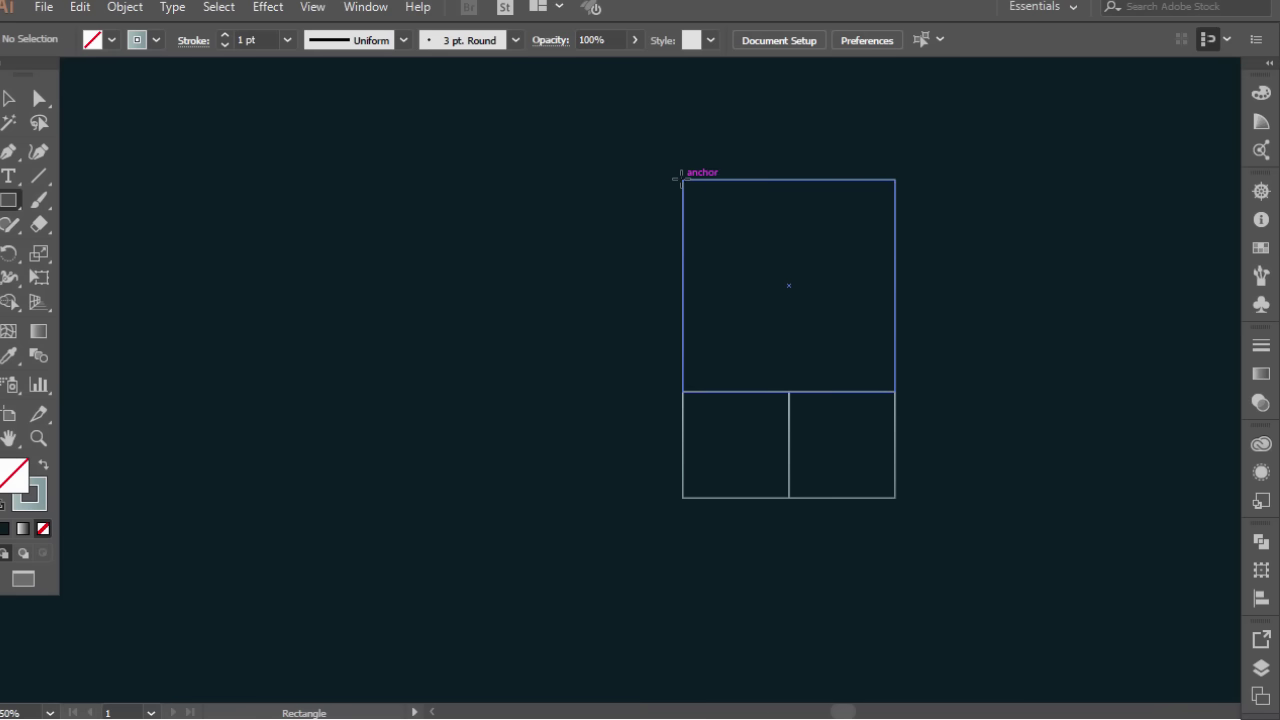
{"action": "left_click_drag", "start_coordinate": [680, 183], "coordinate": [414, 497]}
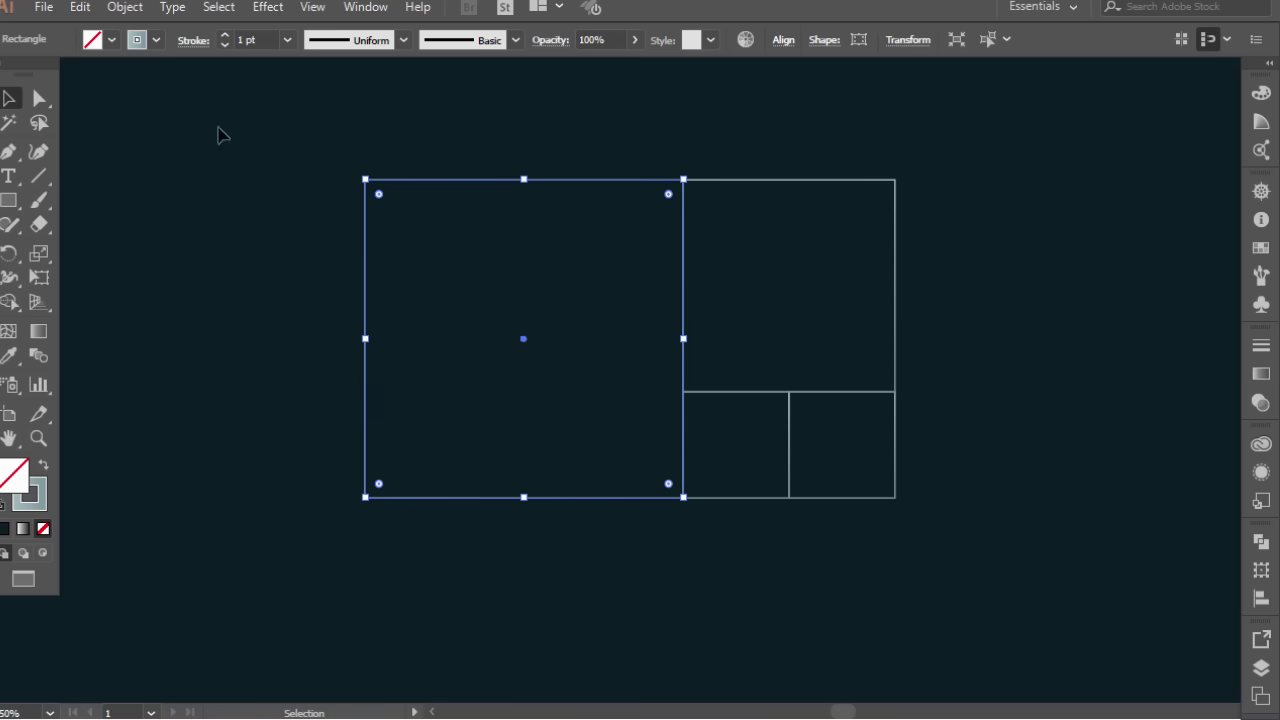
Rotate all four squares 90° clockwise, scale them down and move them right
{"action": "left_click_drag", "start_coordinate": [630, 272], "coordinate": [944, 510]}
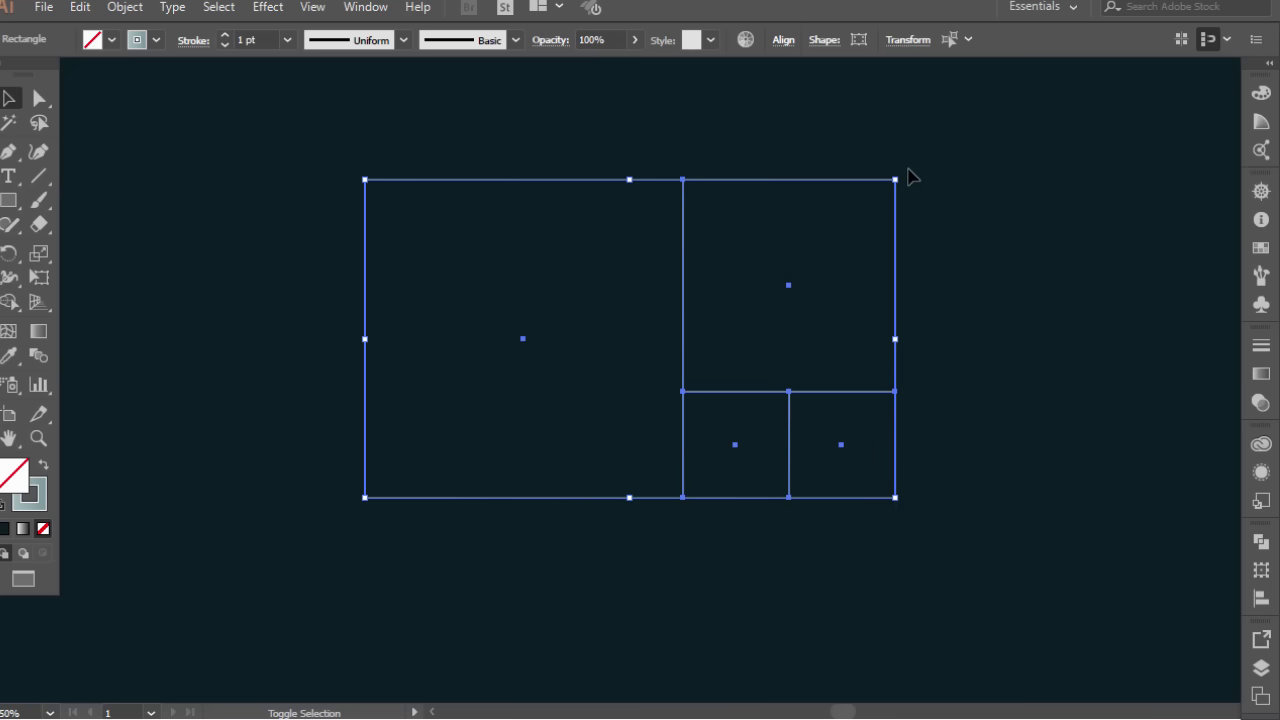
{"action": "left_click_drag", "start_coordinate": [908, 172], "coordinate": [795, 490]}
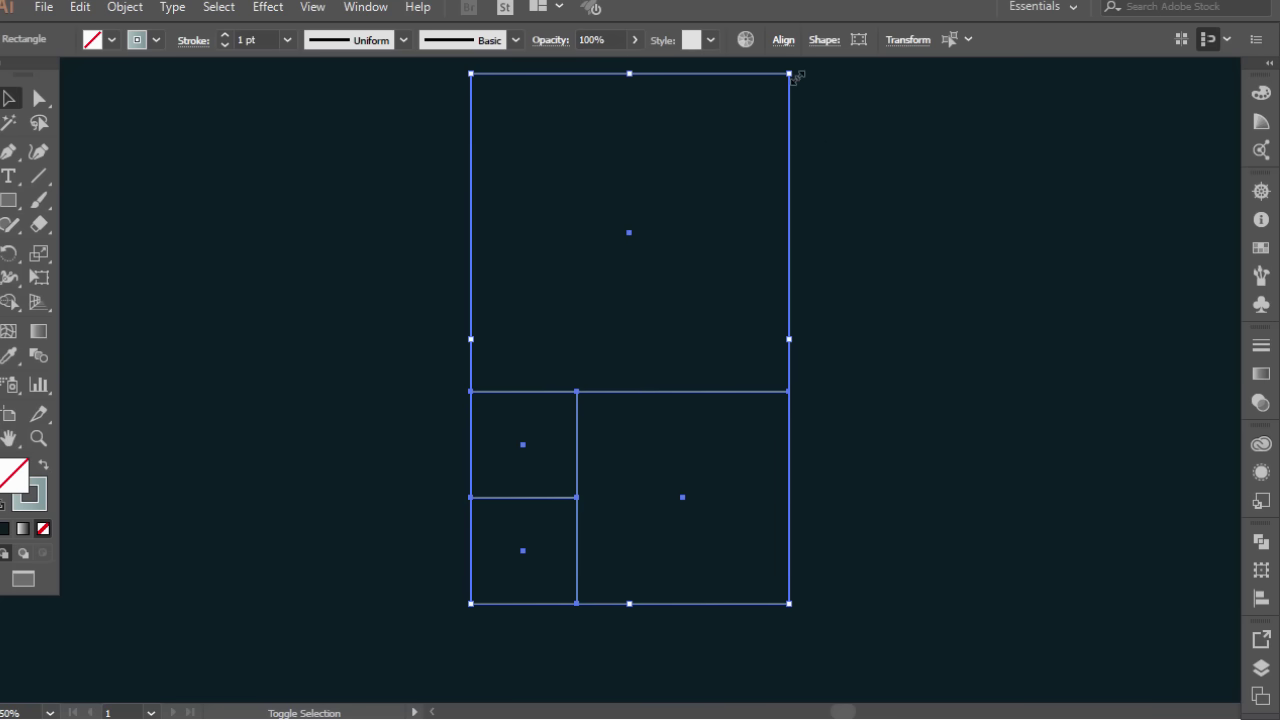
{"action": "left_click_drag", "start_coordinate": [796, 77], "coordinate": [727, 190]}
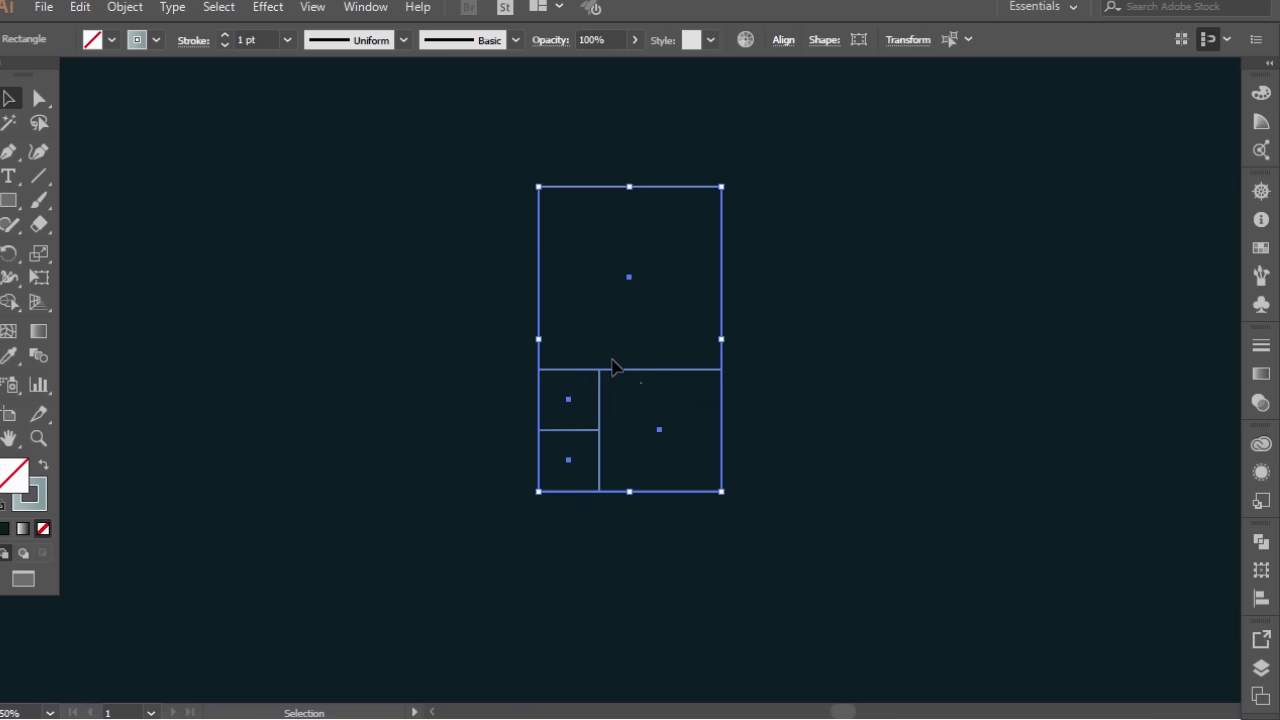
{"action": "left_click_drag", "start_coordinate": [632, 378], "coordinate": [753, 398]}
{"action": "left_click_drag", "start_coordinate": [845, 206], "coordinate": [833, 225]}
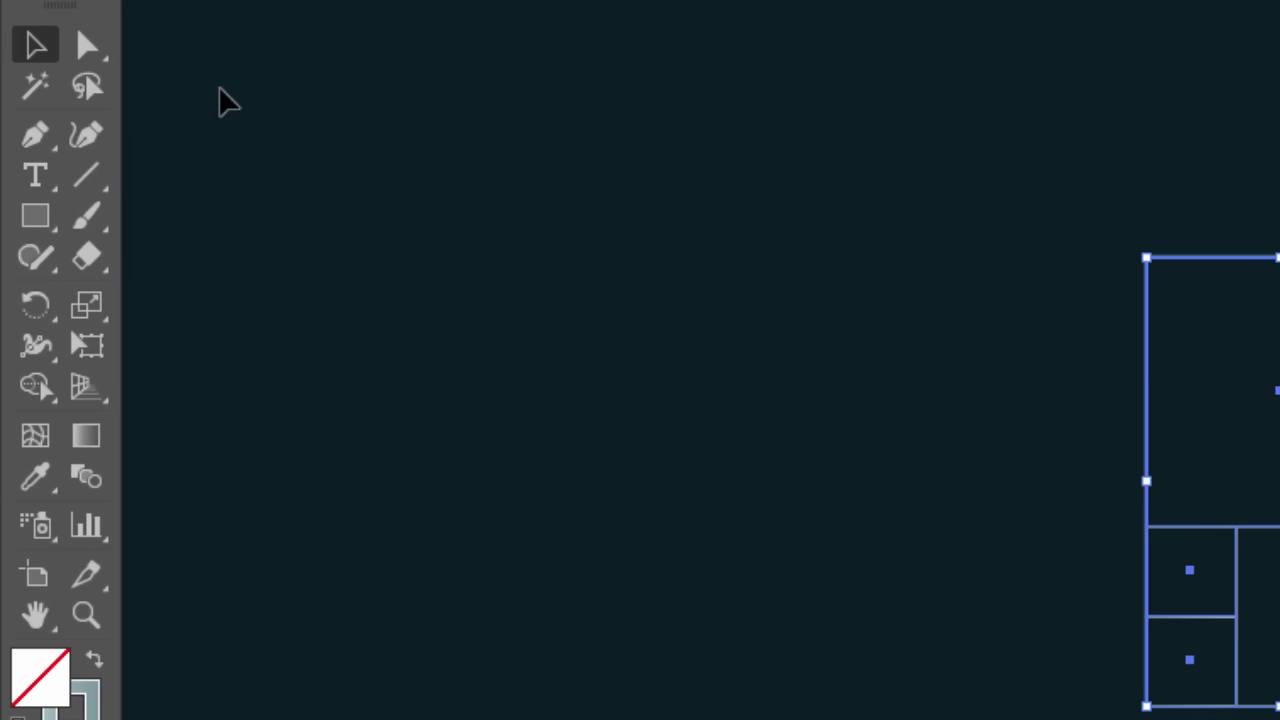
Add a fifth square on the left, then scale down and rotate the five-square layout 90°
{"action": "left_click", "coordinate": [225, 100]}
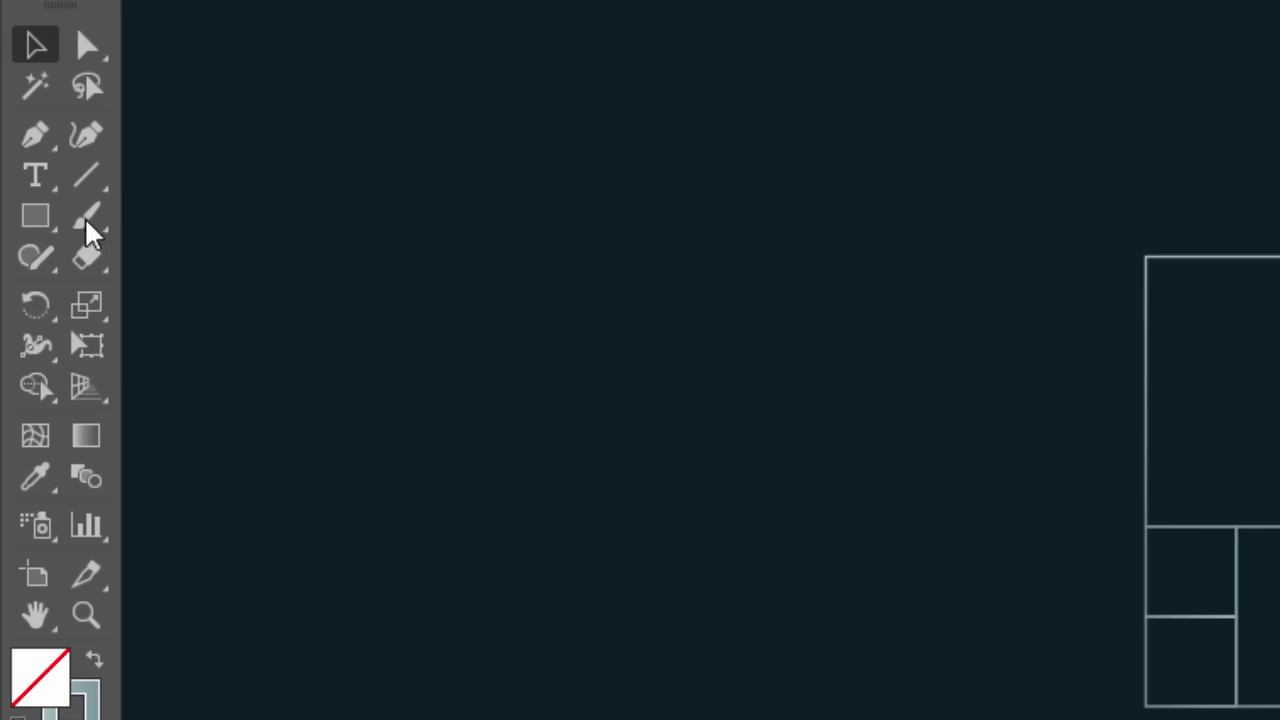
{"action": "left_click_drag", "start_coordinate": [35, 216], "coordinate": [170, 213]}
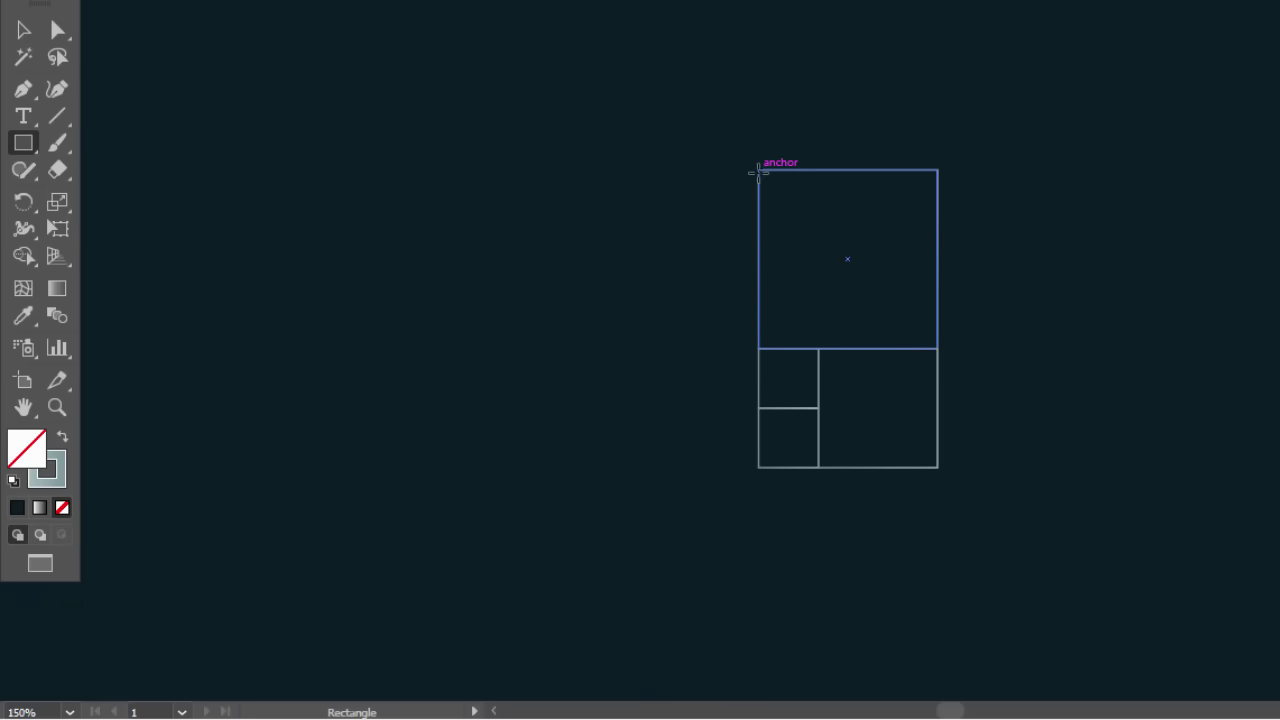
{"action": "left_click_drag", "start_coordinate": [758, 172], "coordinate": [477, 466]}
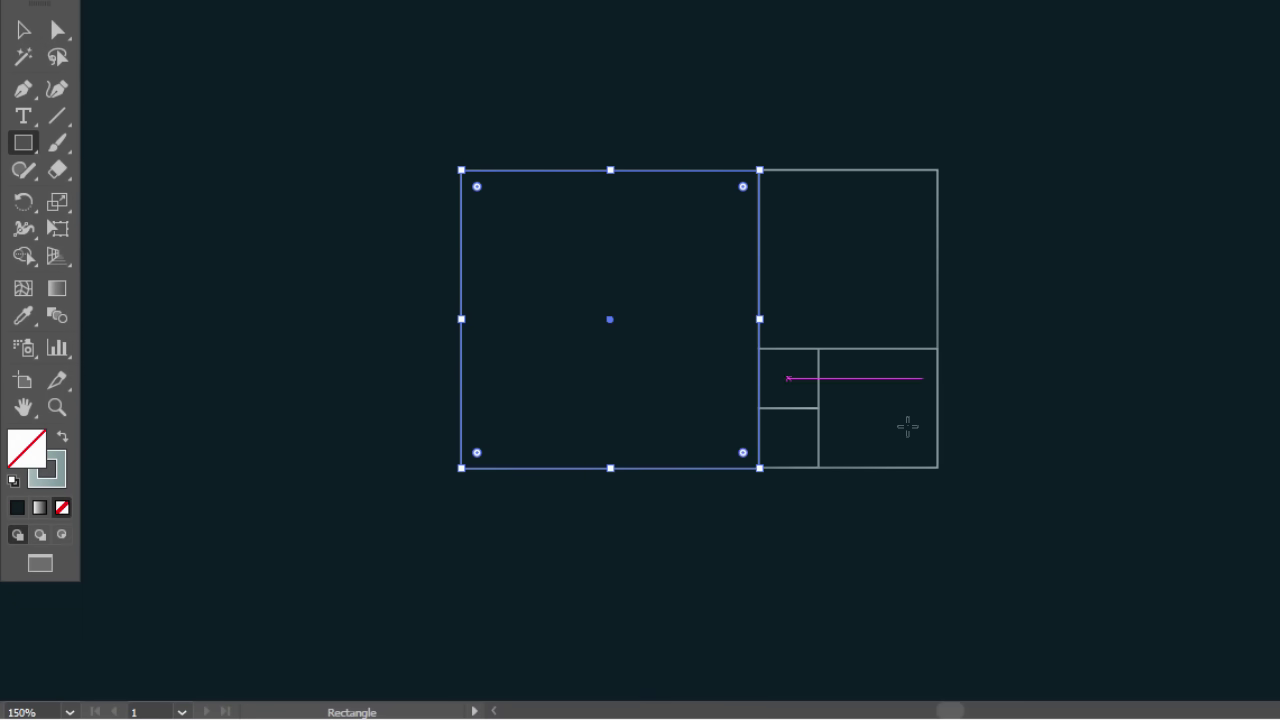
{"action": "left_click", "coordinate": [24, 32]}
{"action": "left_click", "coordinate": [312, 166]}
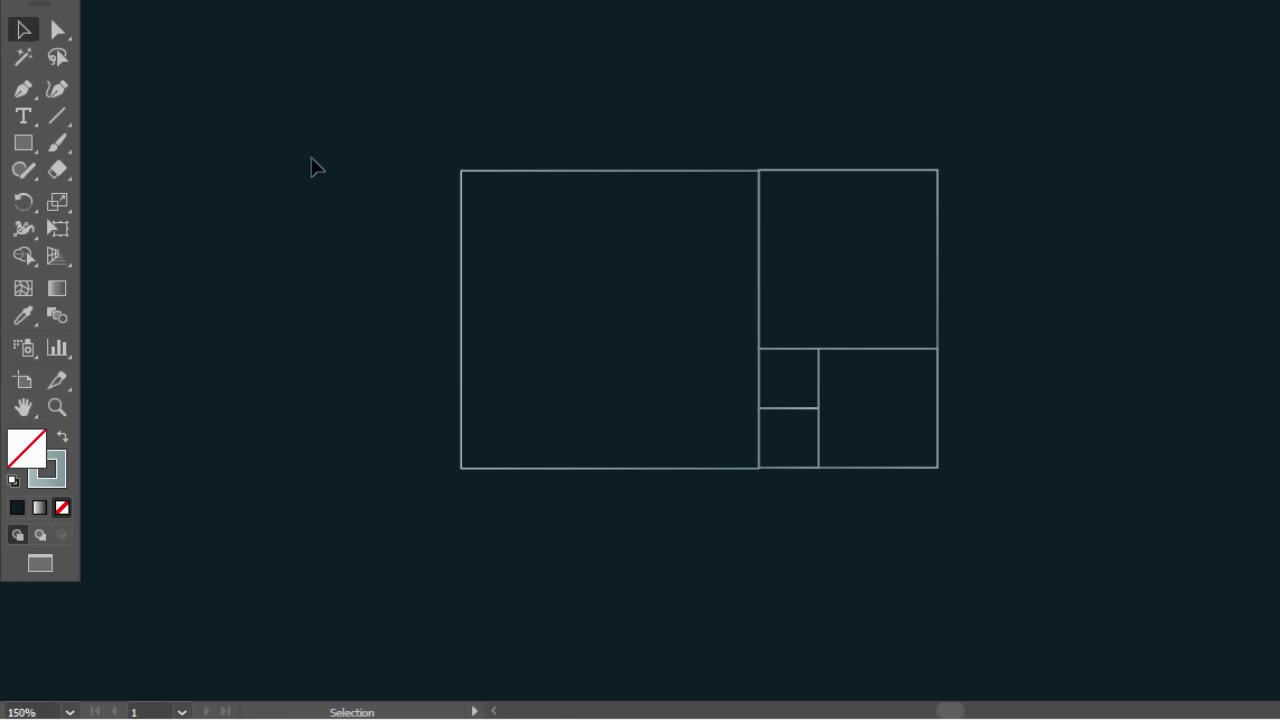
{"action": "left_click_drag", "start_coordinate": [596, 264], "coordinate": [1030, 535]}
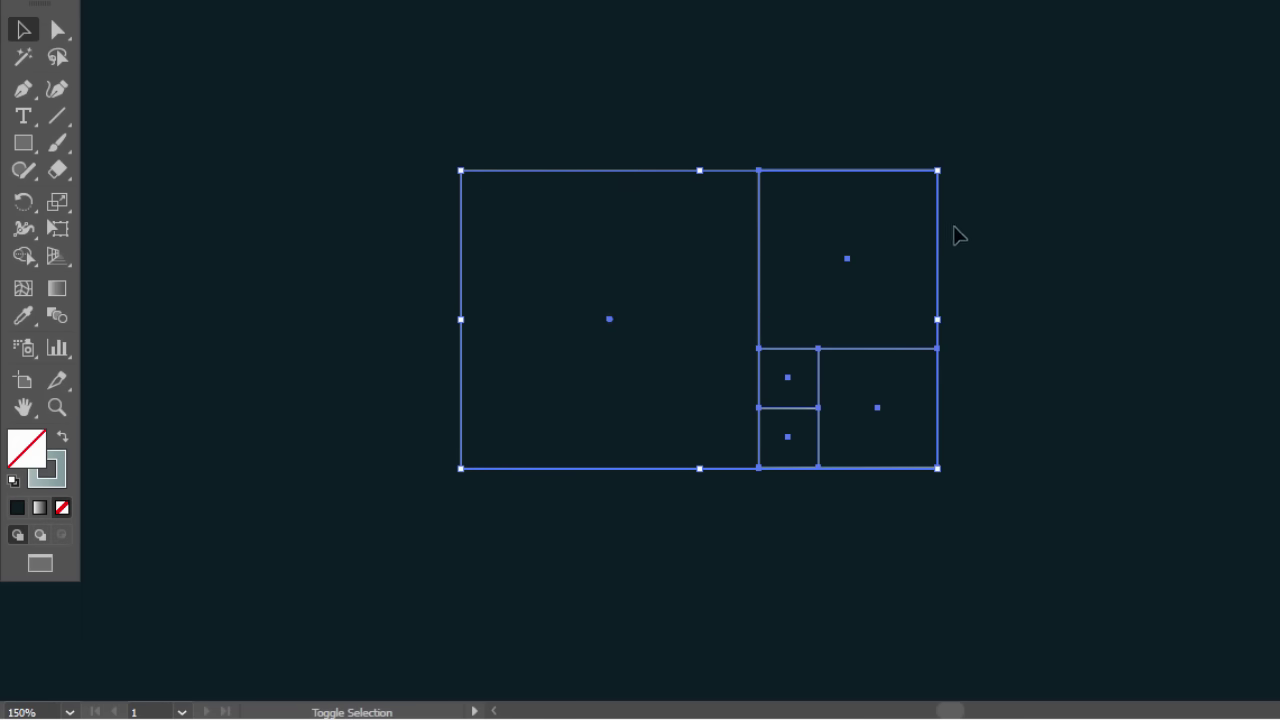
{"action": "left_click_drag", "start_coordinate": [937, 170], "coordinate": [882, 218]}
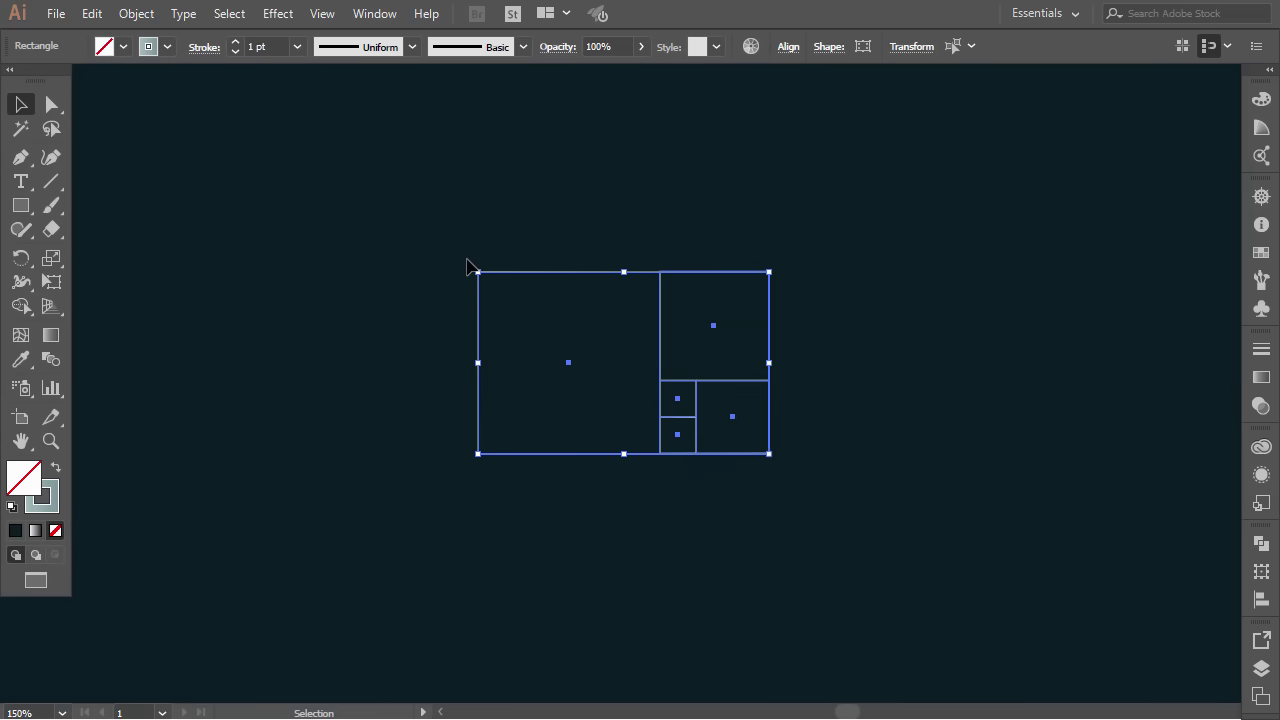
{"action": "left_click_drag", "start_coordinate": [469, 262], "coordinate": [844, 237]}
Add a sixth square on the left and nudge all six squares slightly left
{"action": "left_click", "coordinate": [148, 163]}
{"action": "left_click", "coordinate": [21, 206]}
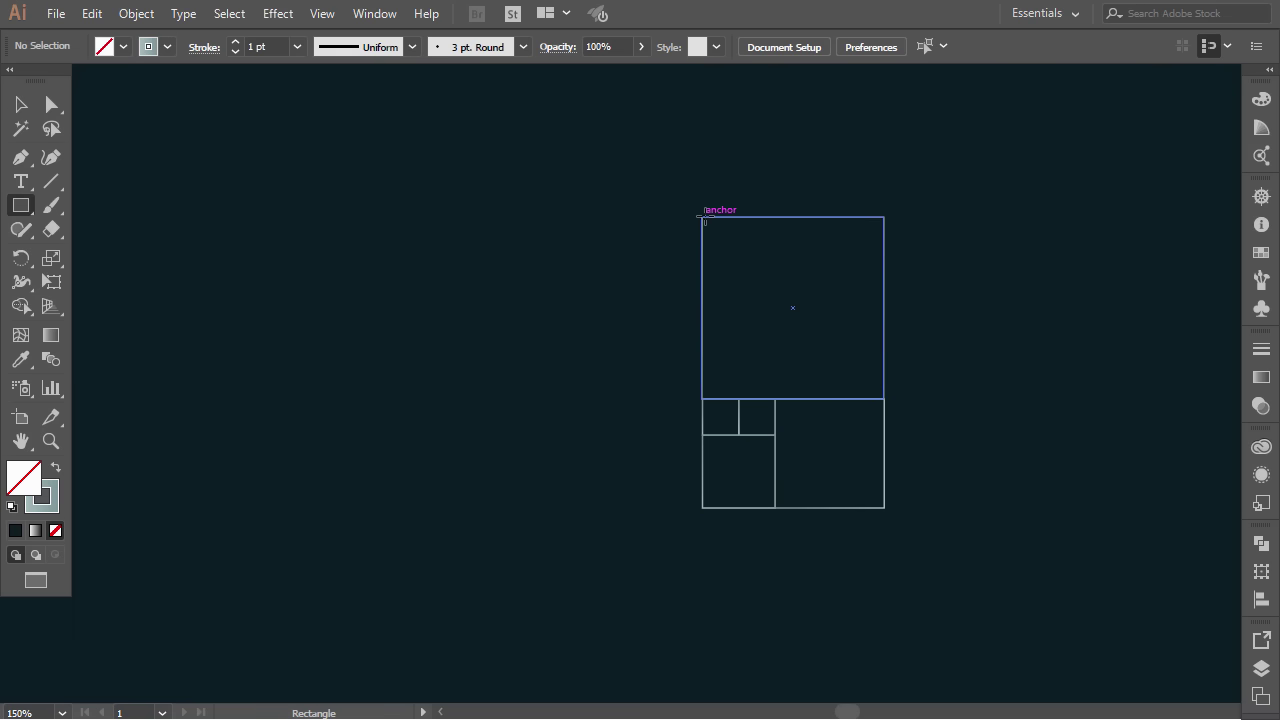
{"action": "left_click_drag", "start_coordinate": [701, 217], "coordinate": [411, 507]}
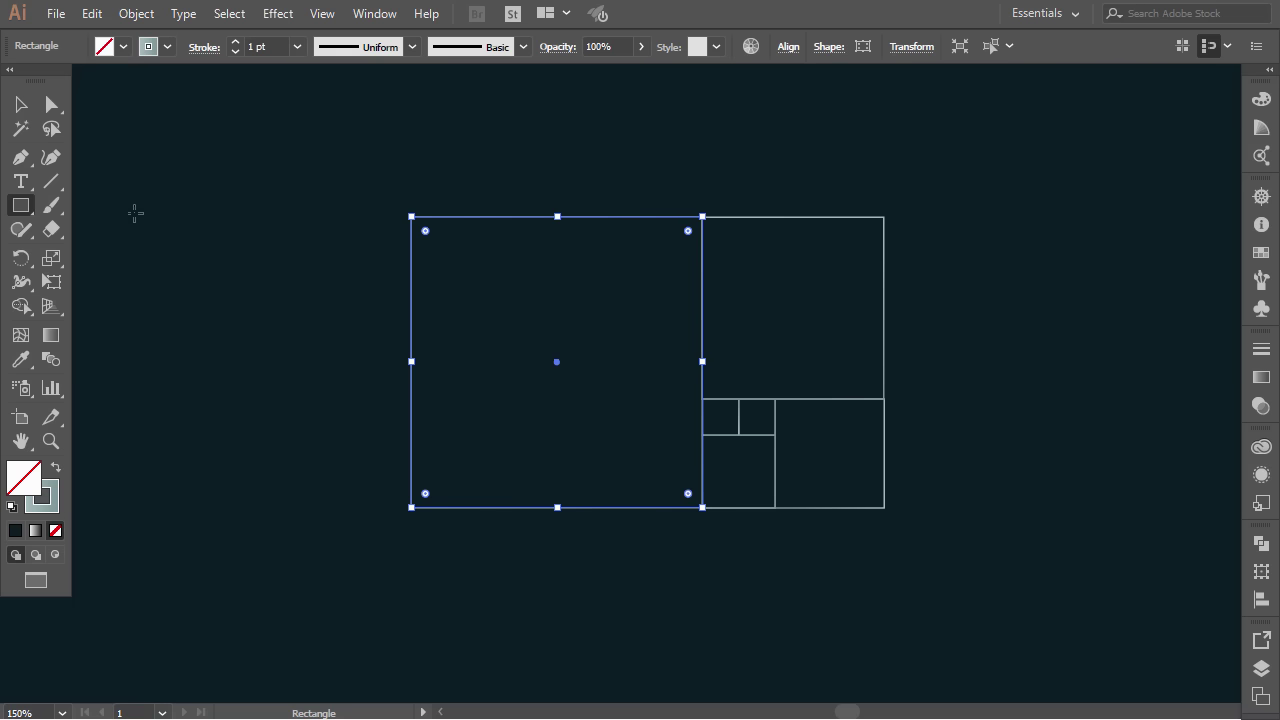
{"action": "left_click", "coordinate": [22, 106]}
{"action": "left_click", "coordinate": [172, 138]}
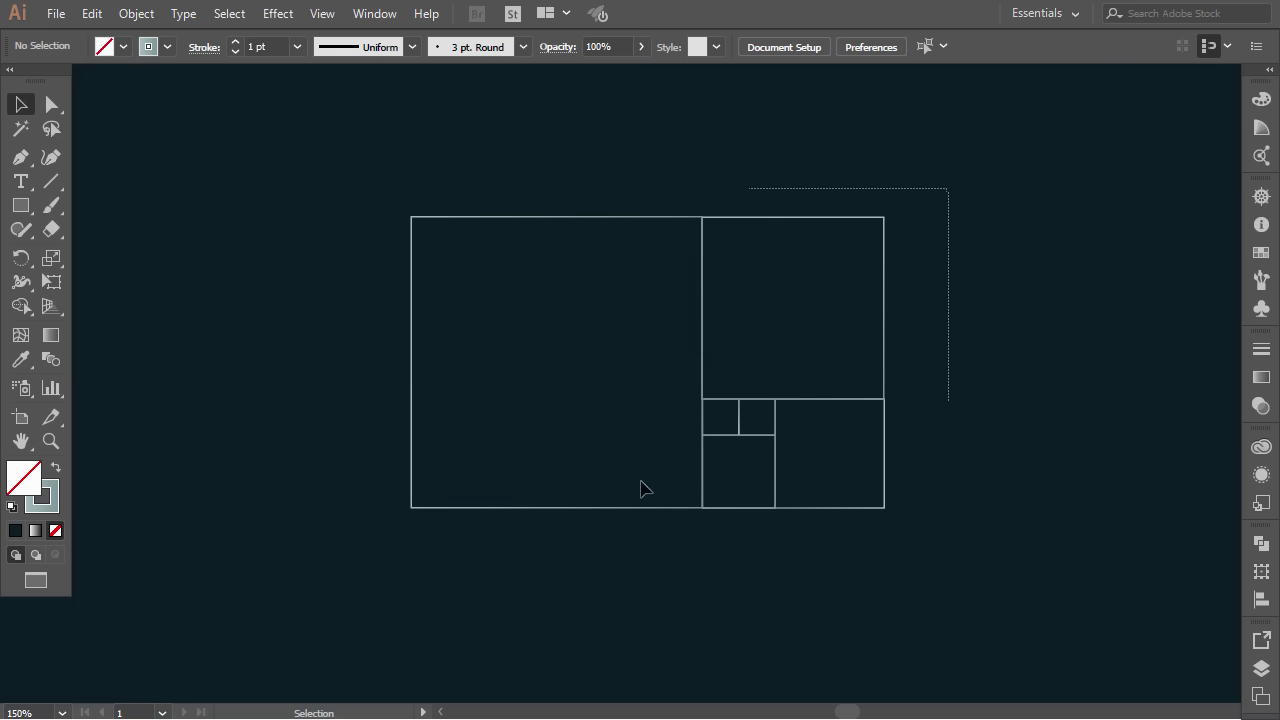
{"action": "left_click_drag", "start_coordinate": [643, 488], "coordinate": [394, 551]}
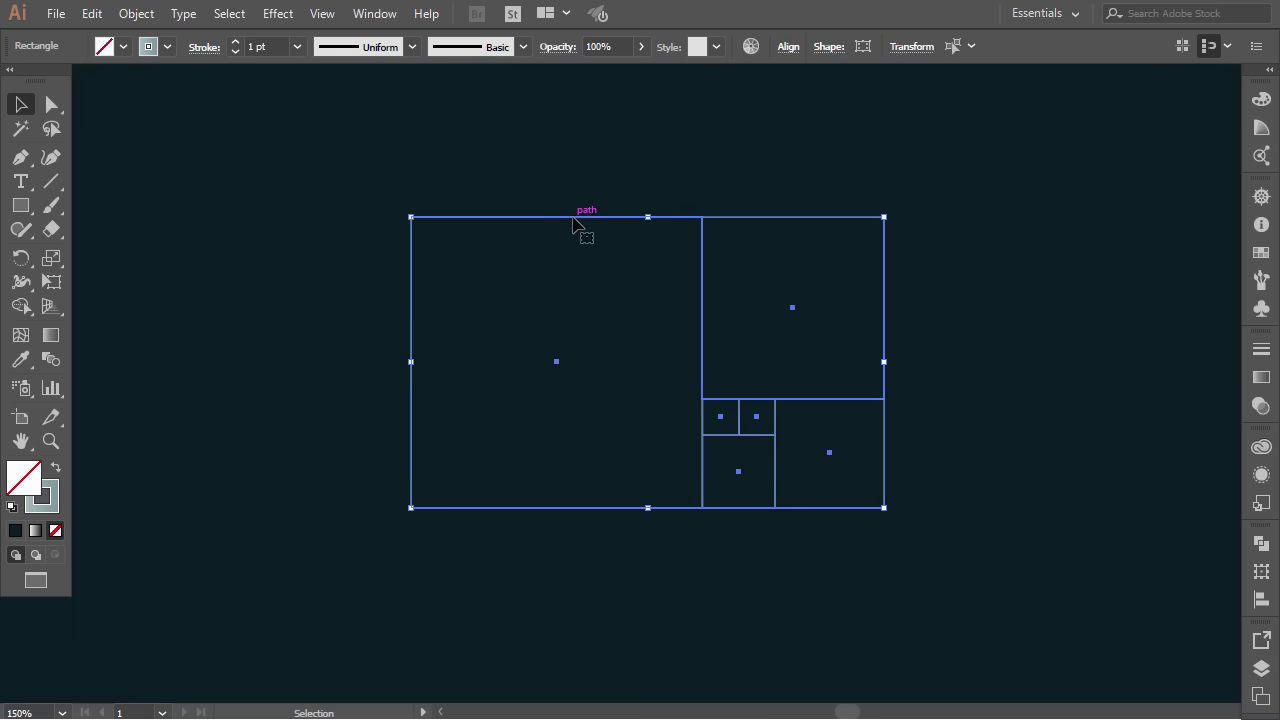
{"action": "left_click_drag", "start_coordinate": [565, 224], "coordinate": [549, 222]}
{"action": "left_click", "coordinate": [583, 190]}
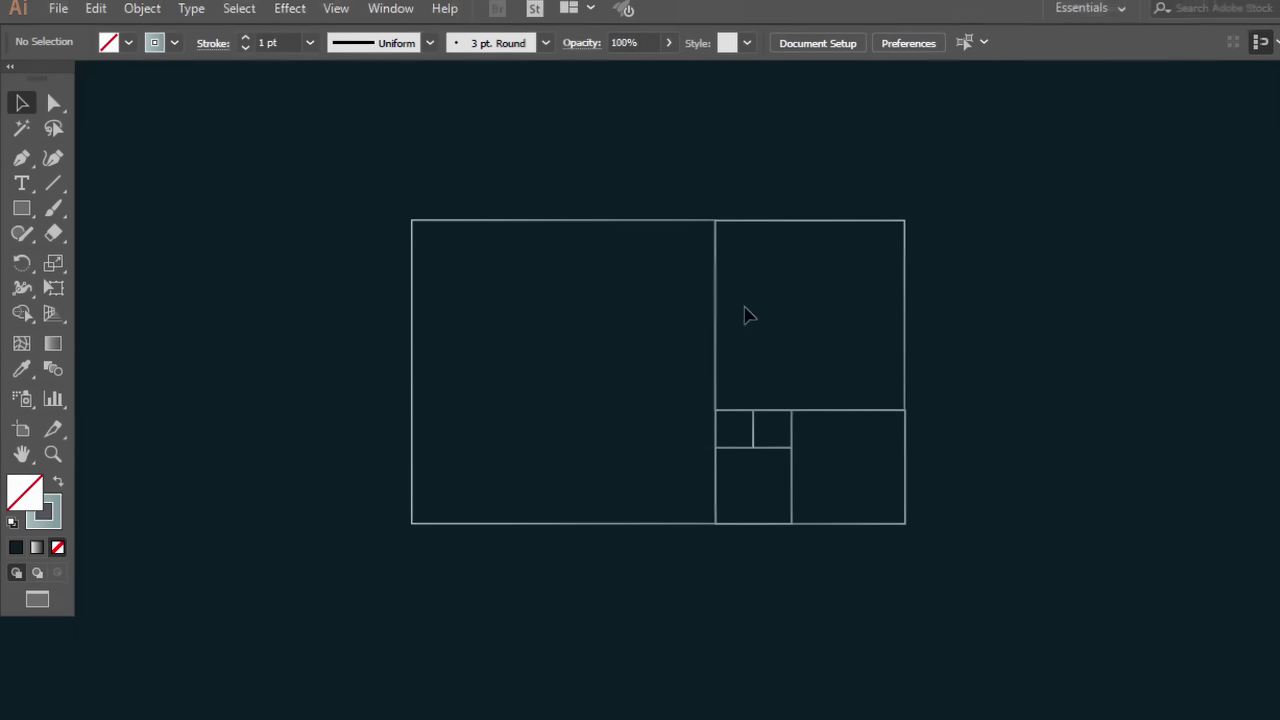
{"action": "left_click", "coordinate": [22, 207]}
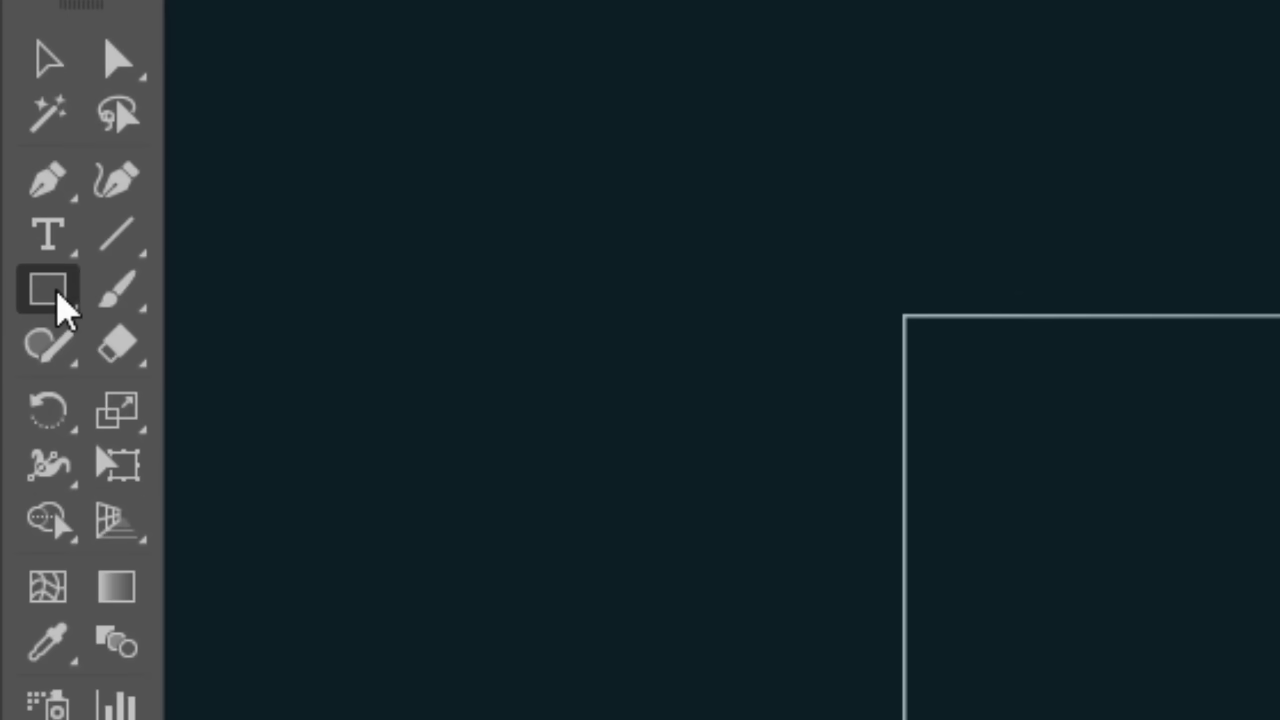
Draw Ellipse-tool circles in the large, upper-right, lower-right, lower-left and smallest squares
{"action": "left_click", "coordinate": [60, 302]}
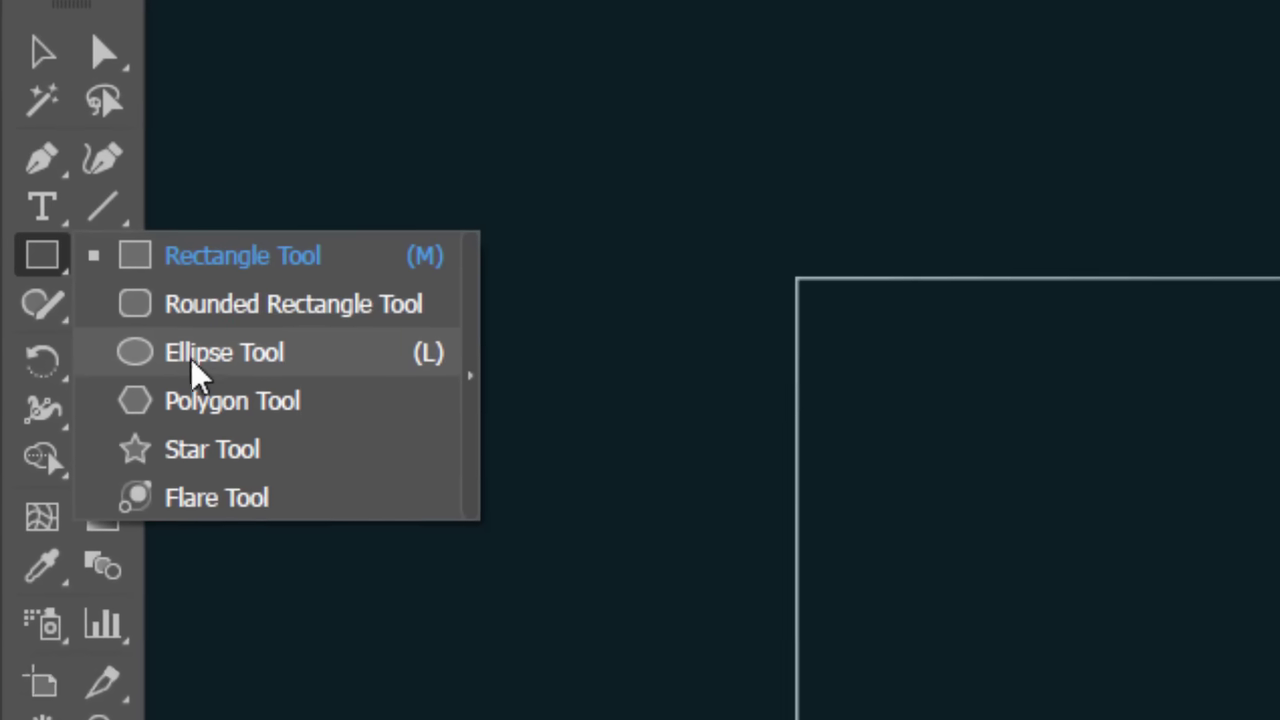
{"action": "left_click", "coordinate": [197, 375]}
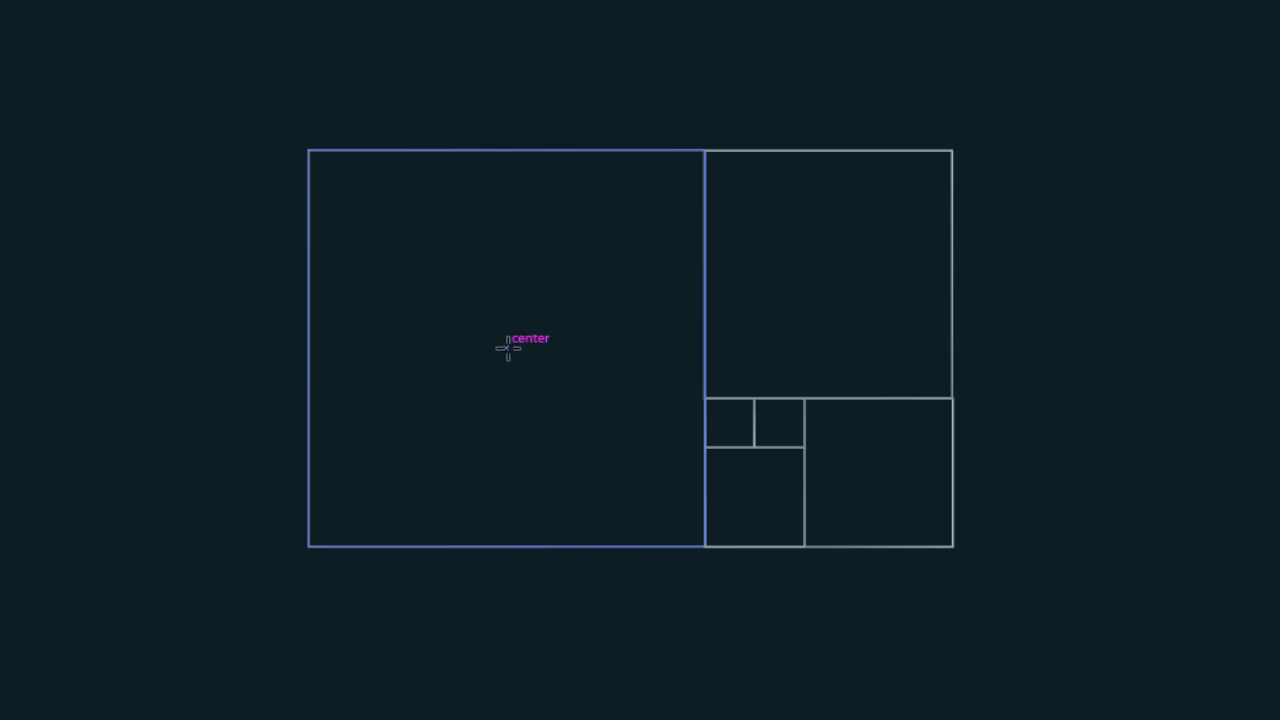
{"action": "left_click_drag", "start_coordinate": [506, 347], "coordinate": [682, 541]}
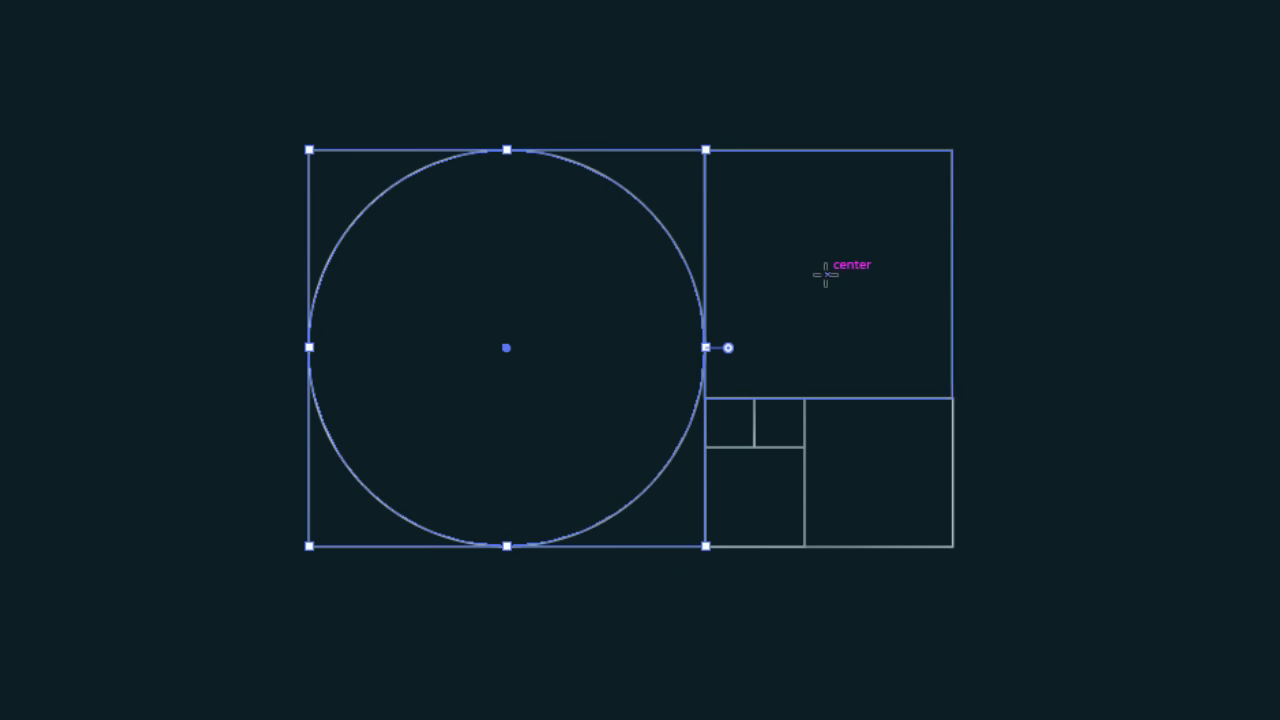
{"action": "left_click_drag", "start_coordinate": [827, 274], "coordinate": [925, 400]}
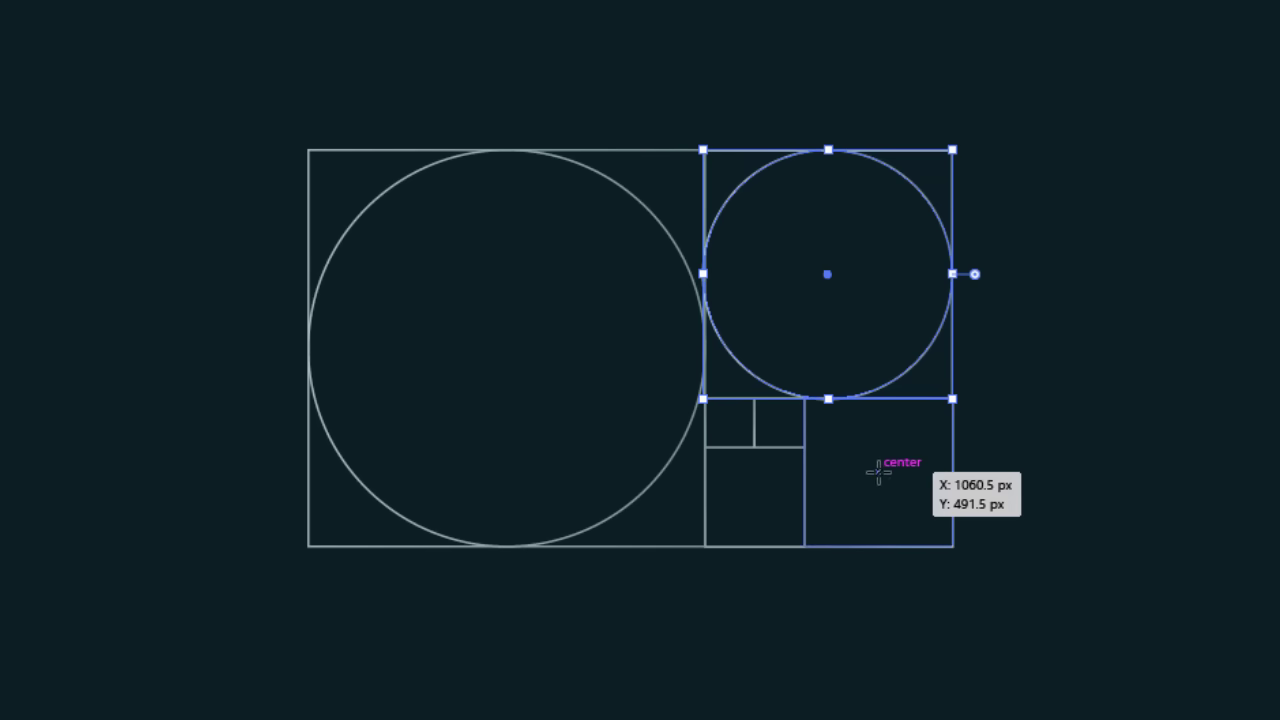
{"action": "left_click_drag", "start_coordinate": [878, 472], "coordinate": [918, 547]}
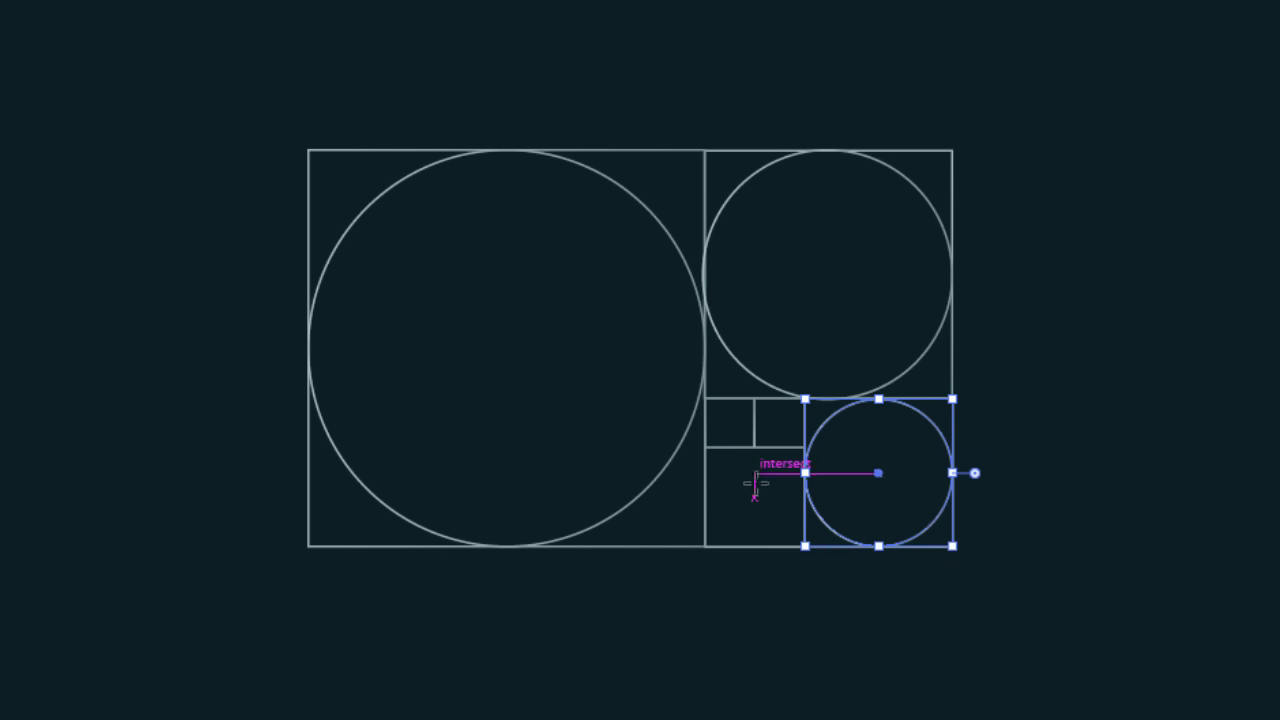
{"action": "left_click_drag", "start_coordinate": [755, 500], "coordinate": [787, 541]}
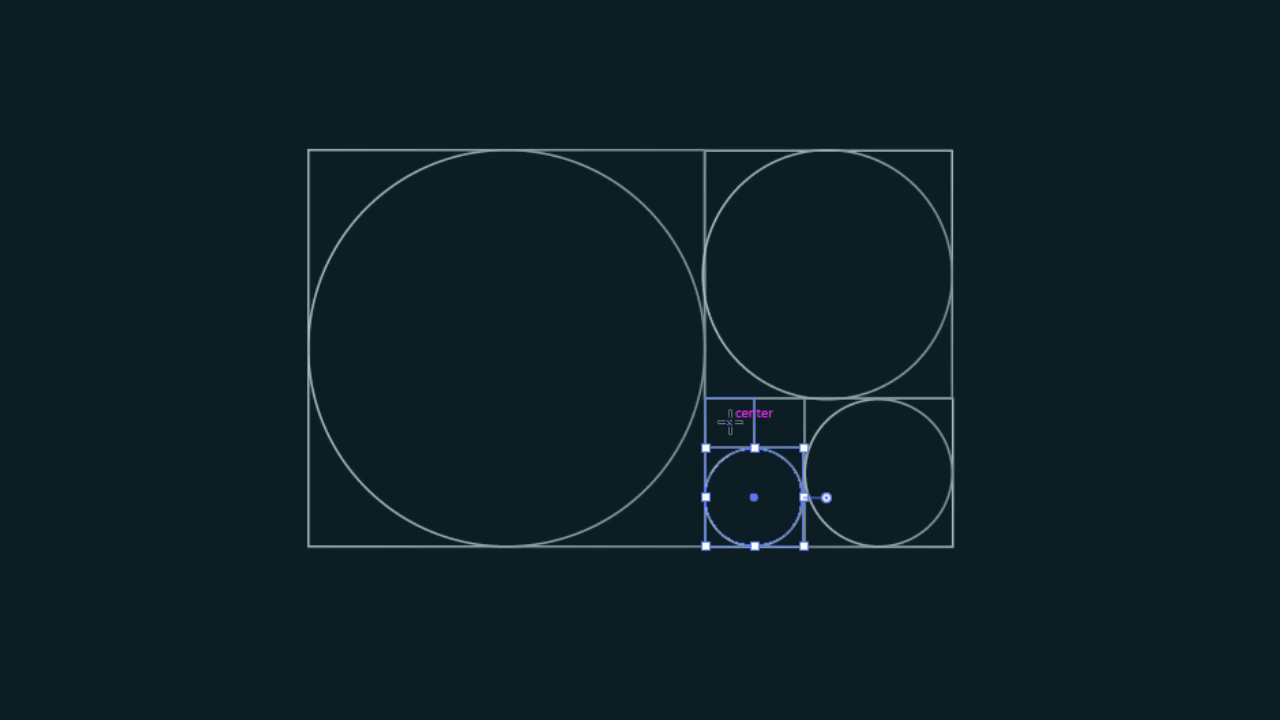
{"action": "left_click_drag", "start_coordinate": [731, 422], "coordinate": [755, 448]}
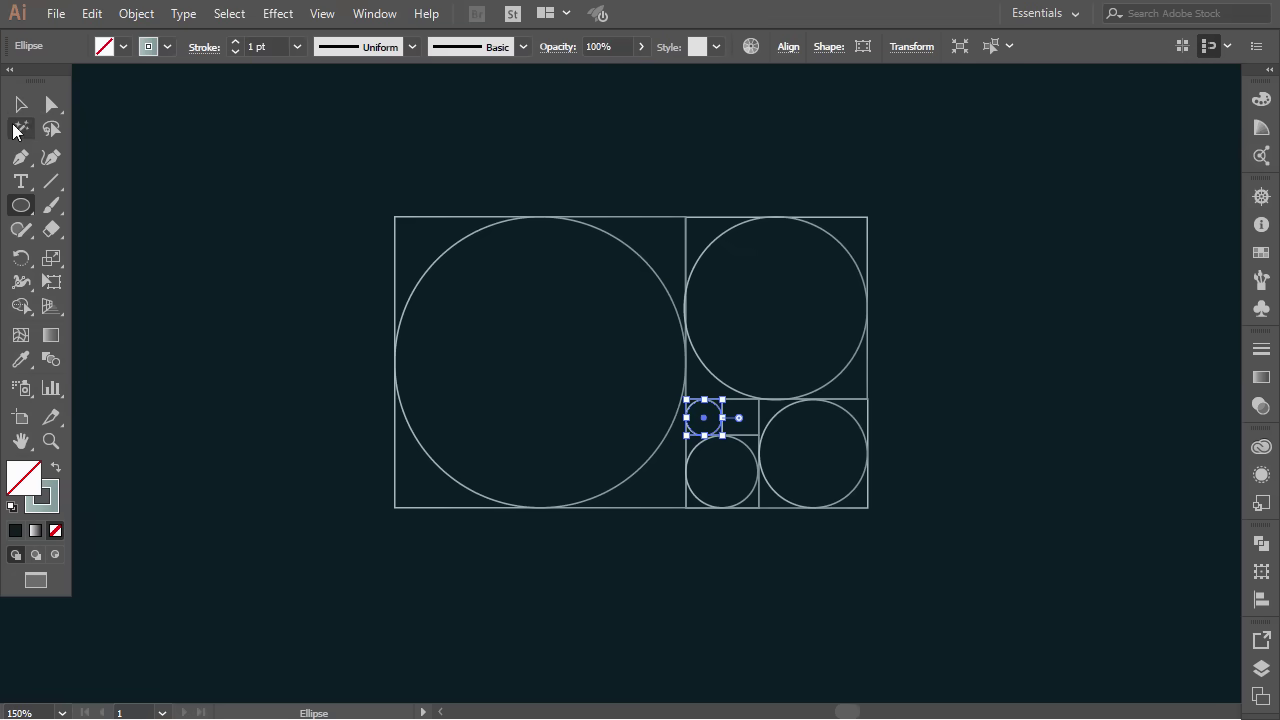
{"action": "left_click", "coordinate": [23, 104]}
{"action": "left_click", "coordinate": [258, 283]}
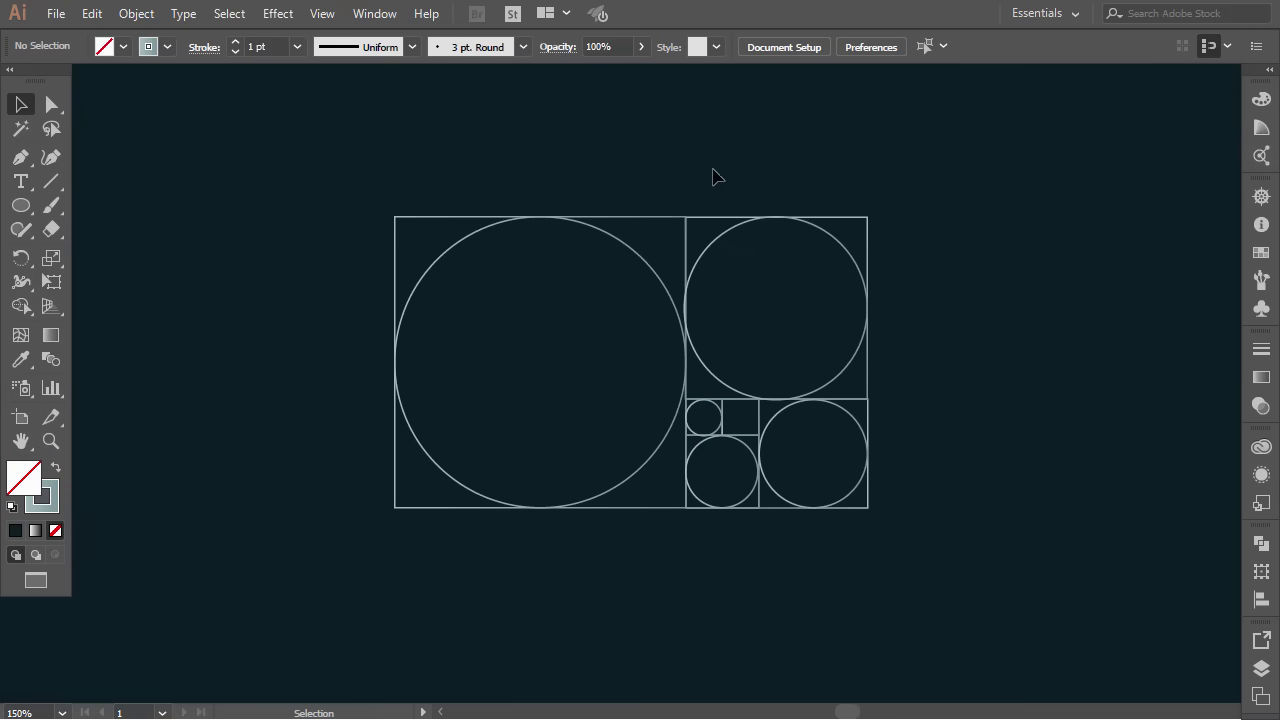
Move the whole golden-ratio drawing to the right
{"action": "left_click_drag", "start_coordinate": [557, 468], "coordinate": [352, 540]}
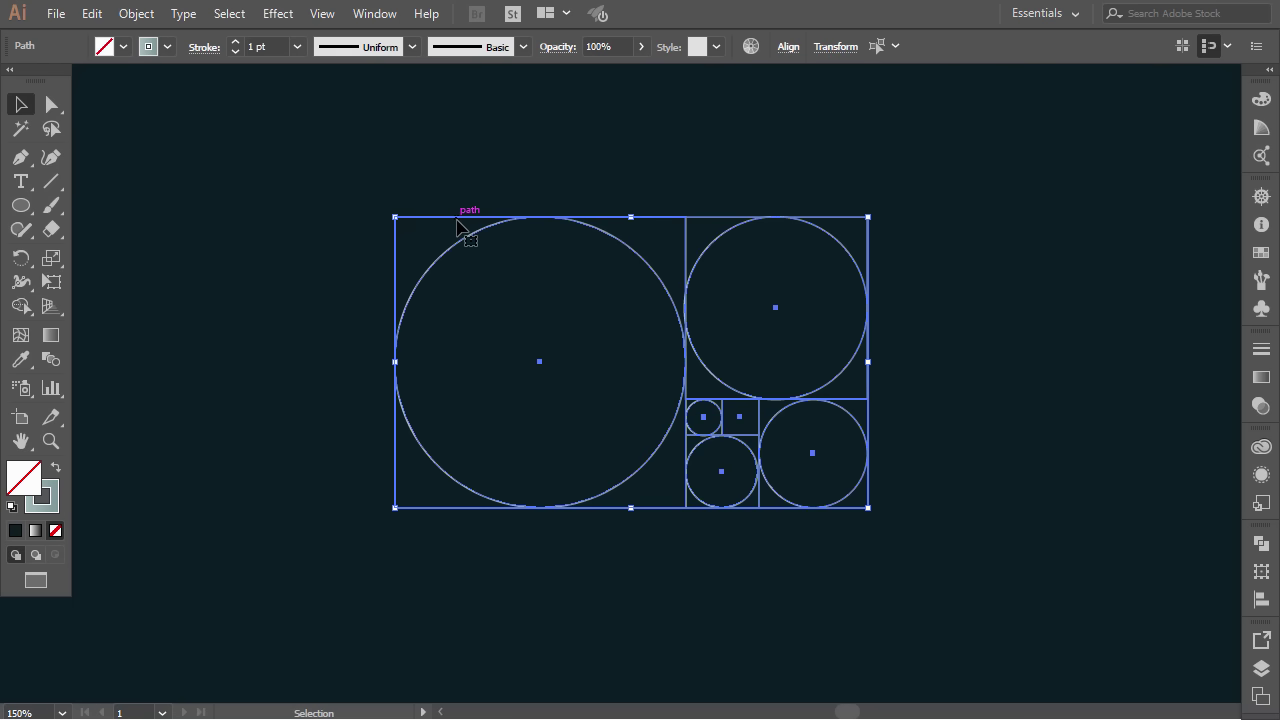
{"action": "left_click_drag", "start_coordinate": [469, 222], "coordinate": [814, 222]}
{"action": "left_click", "coordinate": [906, 569]}
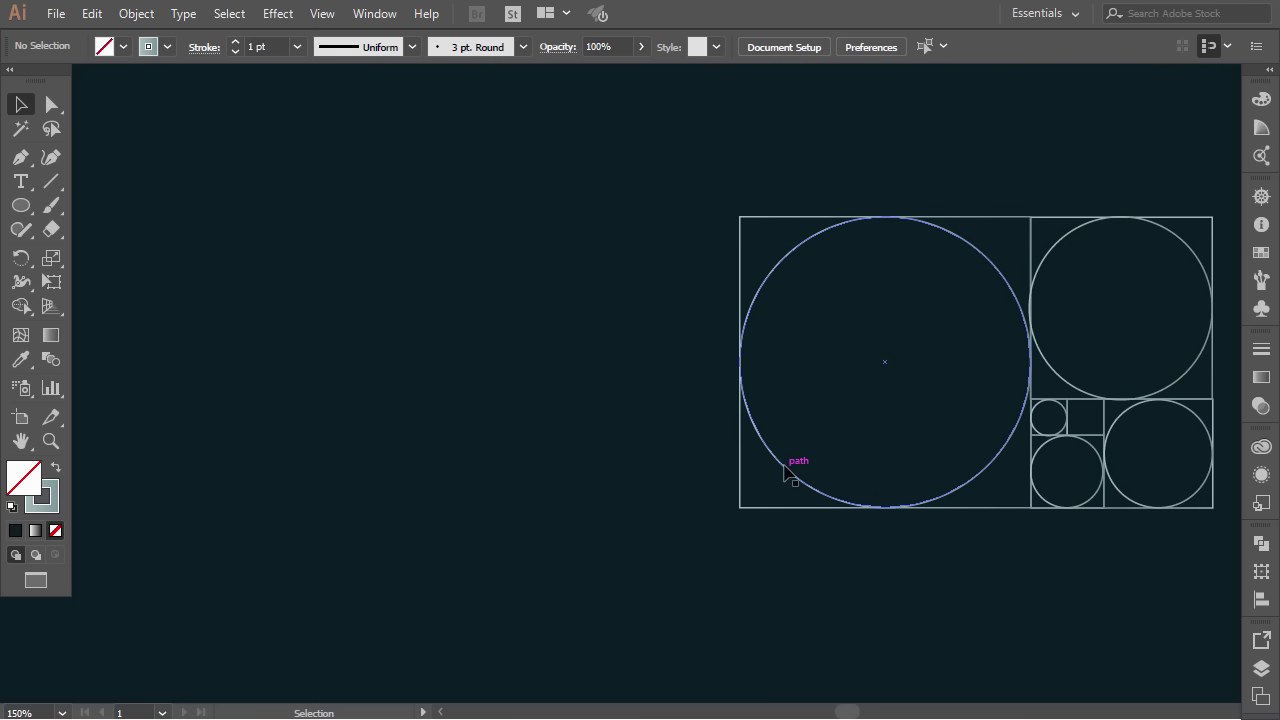
Alt-drag copies of the large circle and the four smaller circles to the left, then select them
{"action": "left_click_drag", "start_coordinate": [783, 470], "coordinate": [267, 470]}
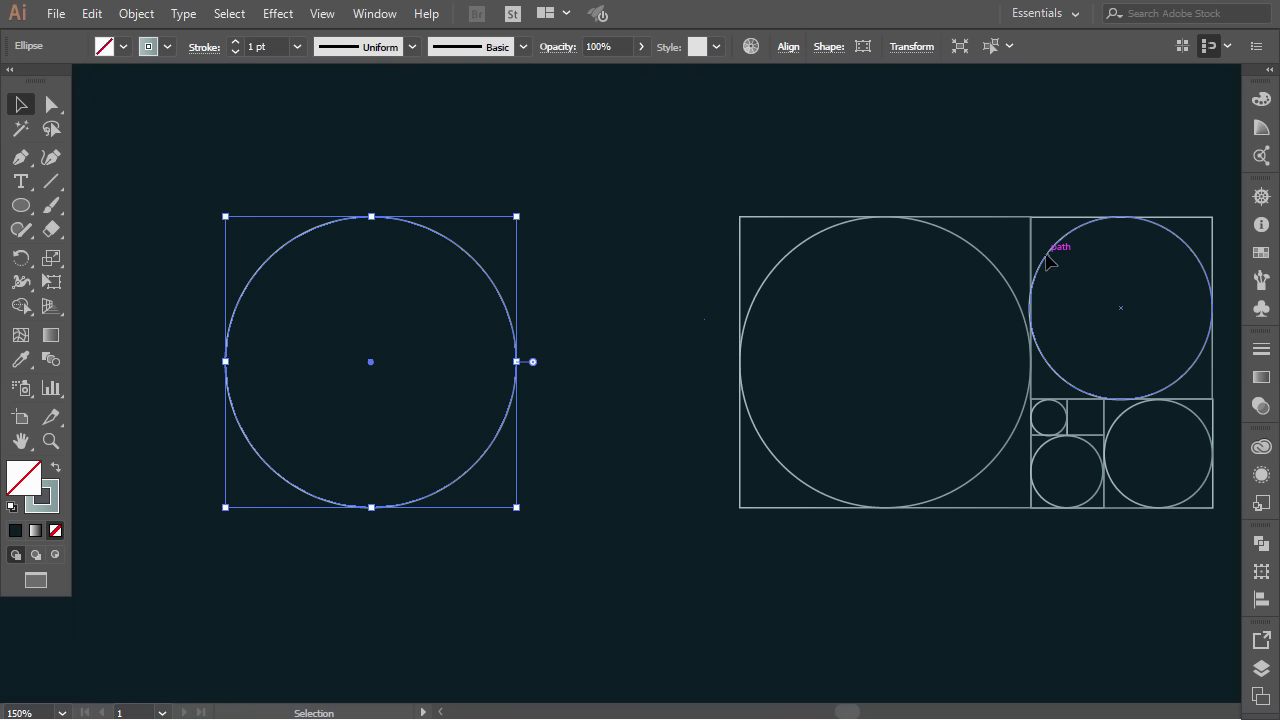
{"action": "left_click_drag", "start_coordinate": [1055, 256], "coordinate": [300, 252]}
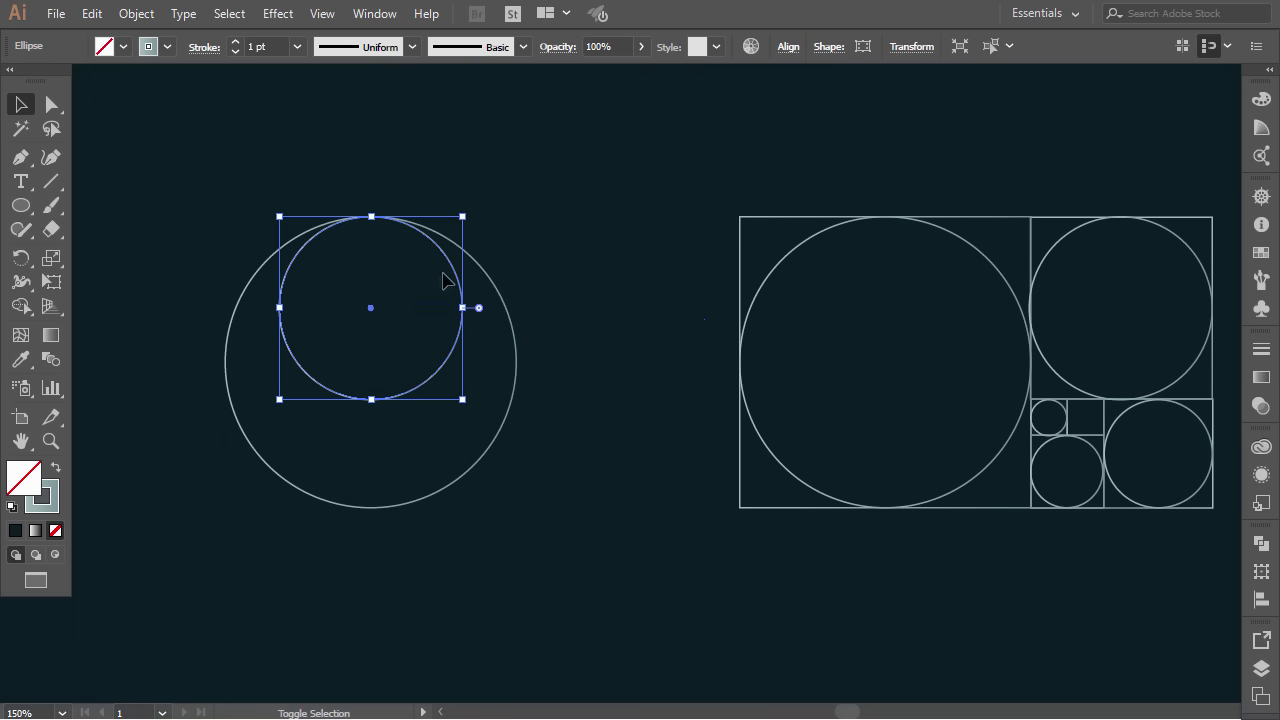
{"action": "left_click_drag", "start_coordinate": [1120, 420], "coordinate": [327, 381]}
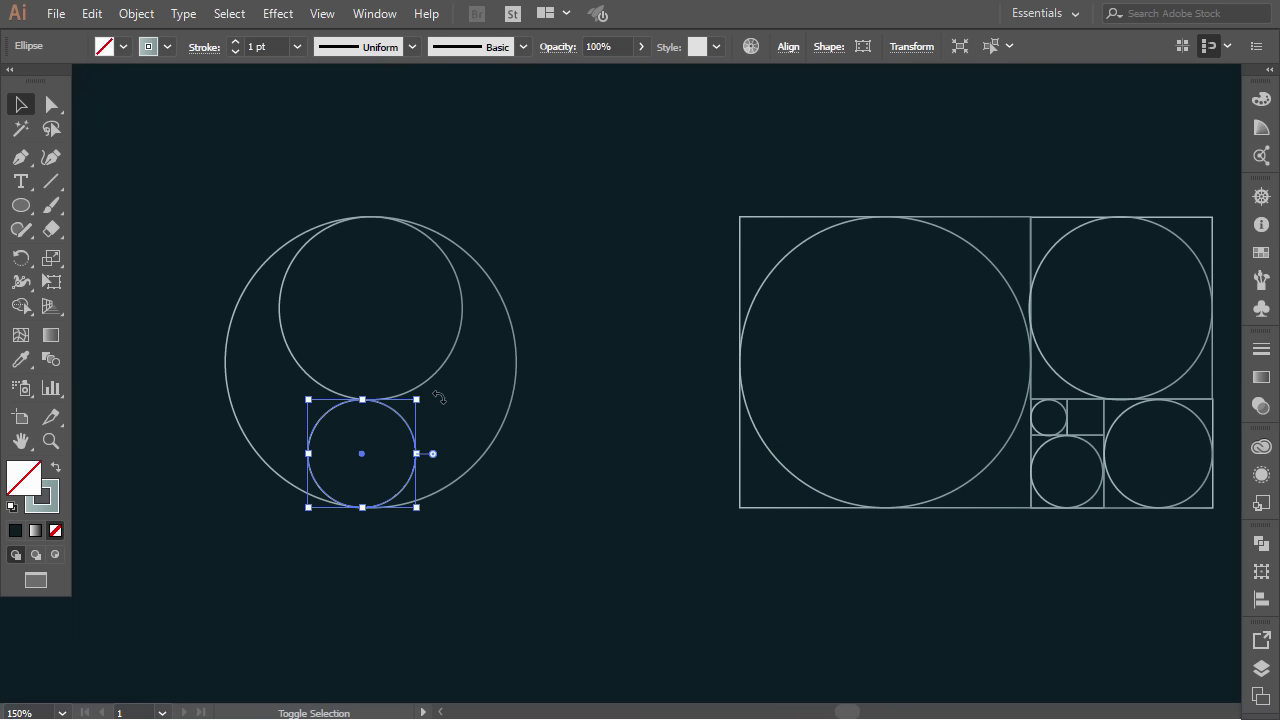
{"action": "left_click_drag", "start_coordinate": [1096, 490], "coordinate": [383, 487]}
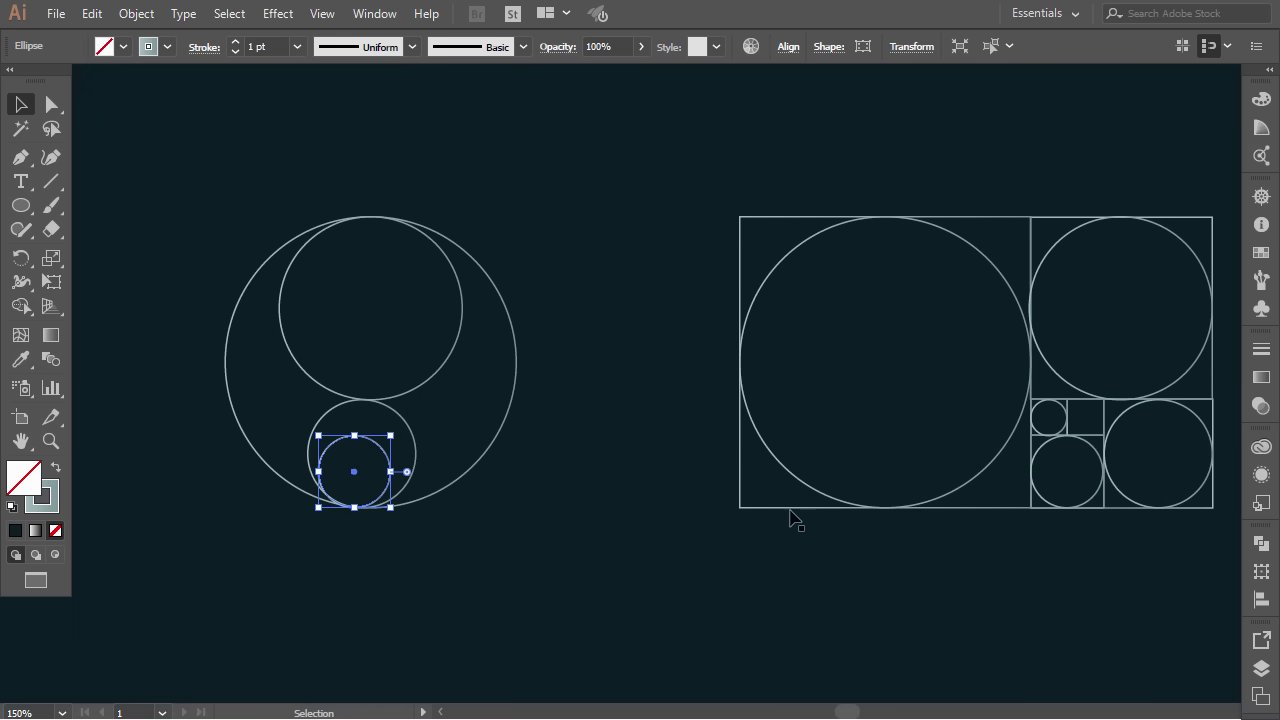
{"action": "left_click_drag", "start_coordinate": [1066, 413], "coordinate": [370, 442]}
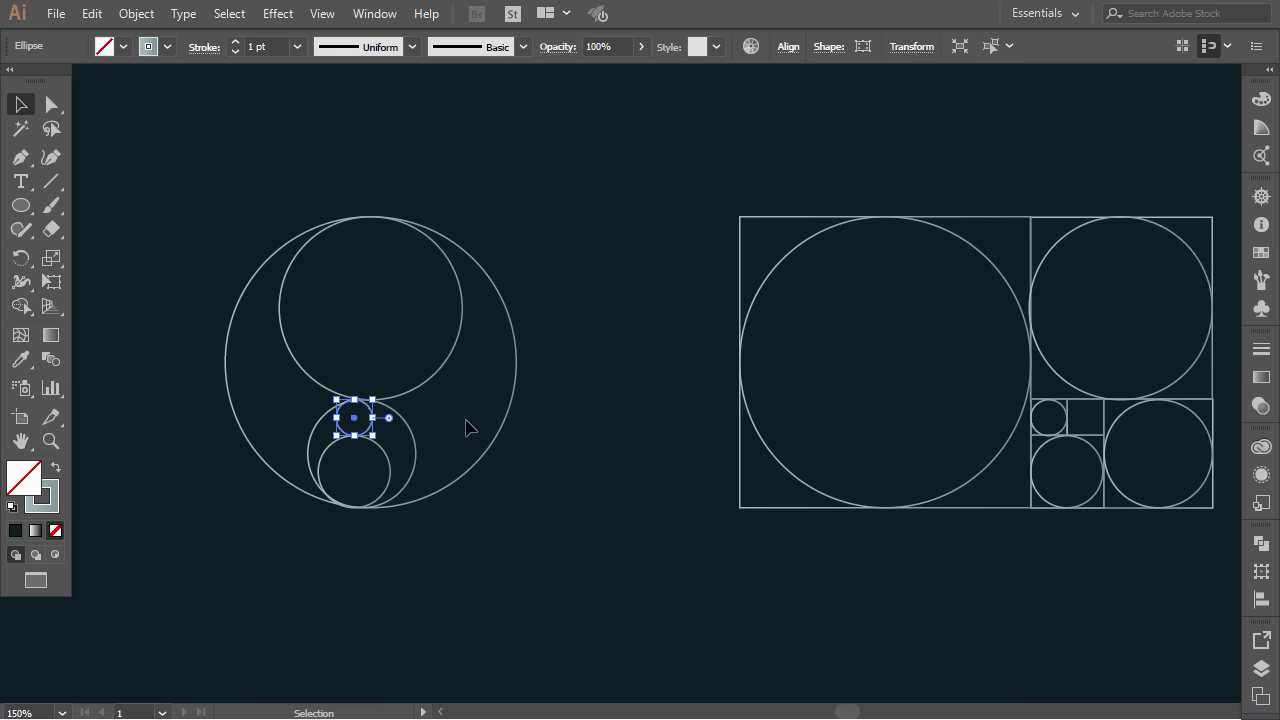
{"action": "left_click", "coordinate": [575, 336]}
{"action": "left_click_drag", "start_coordinate": [461, 287], "coordinate": [214, 580]}
Align the five circles with Horizontal Align Center and Vertical Align Center
{"action": "left_click", "coordinate": [789, 48]}
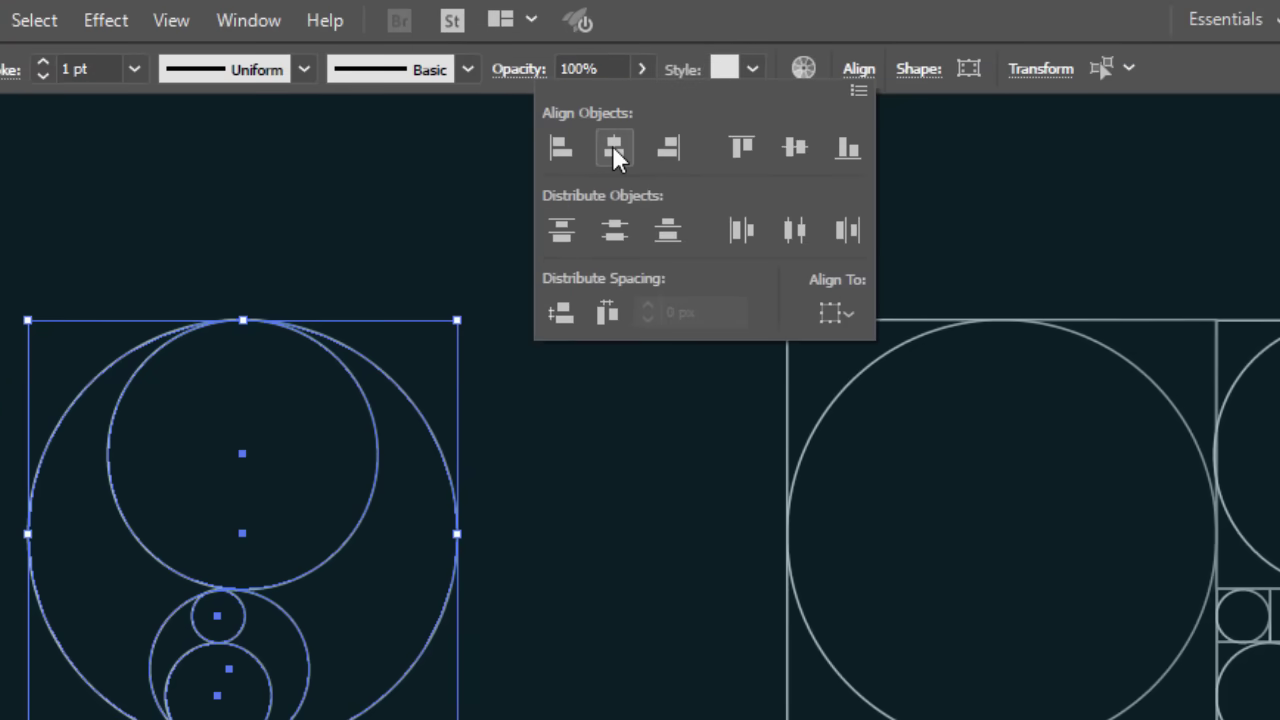
{"action": "left_click", "coordinate": [612, 147]}
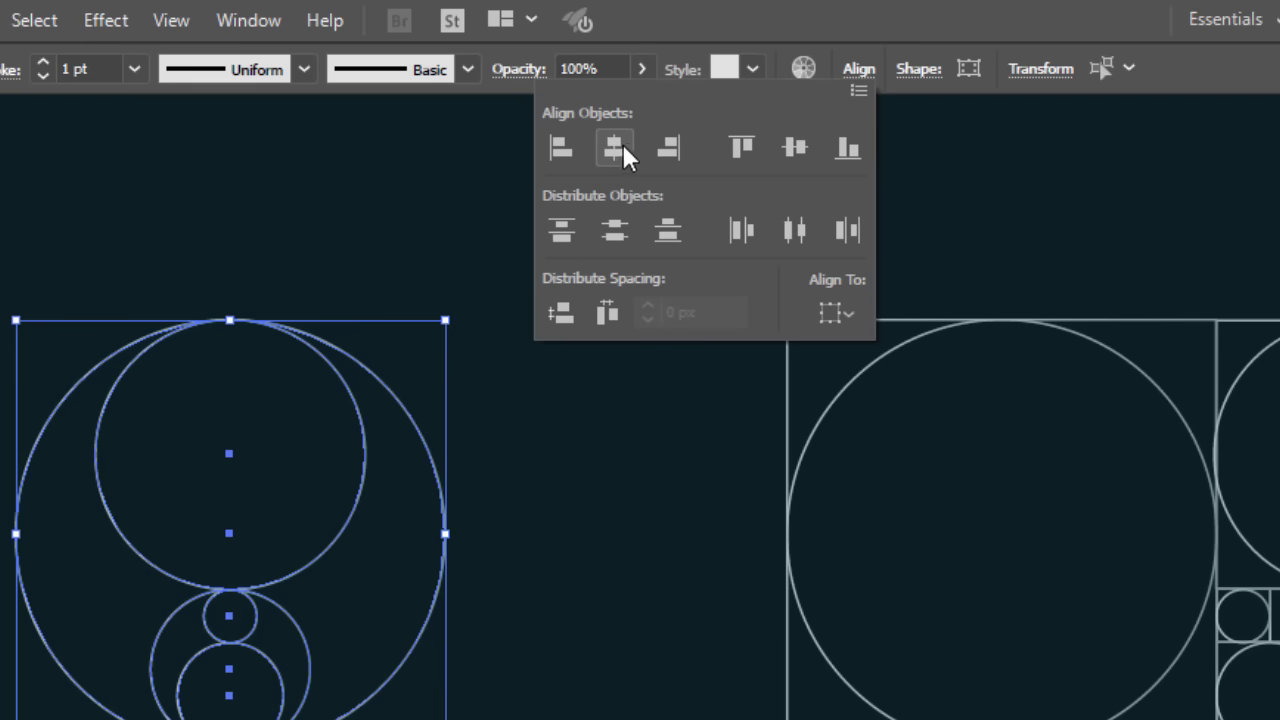
{"action": "left_click", "coordinate": [794, 148]}
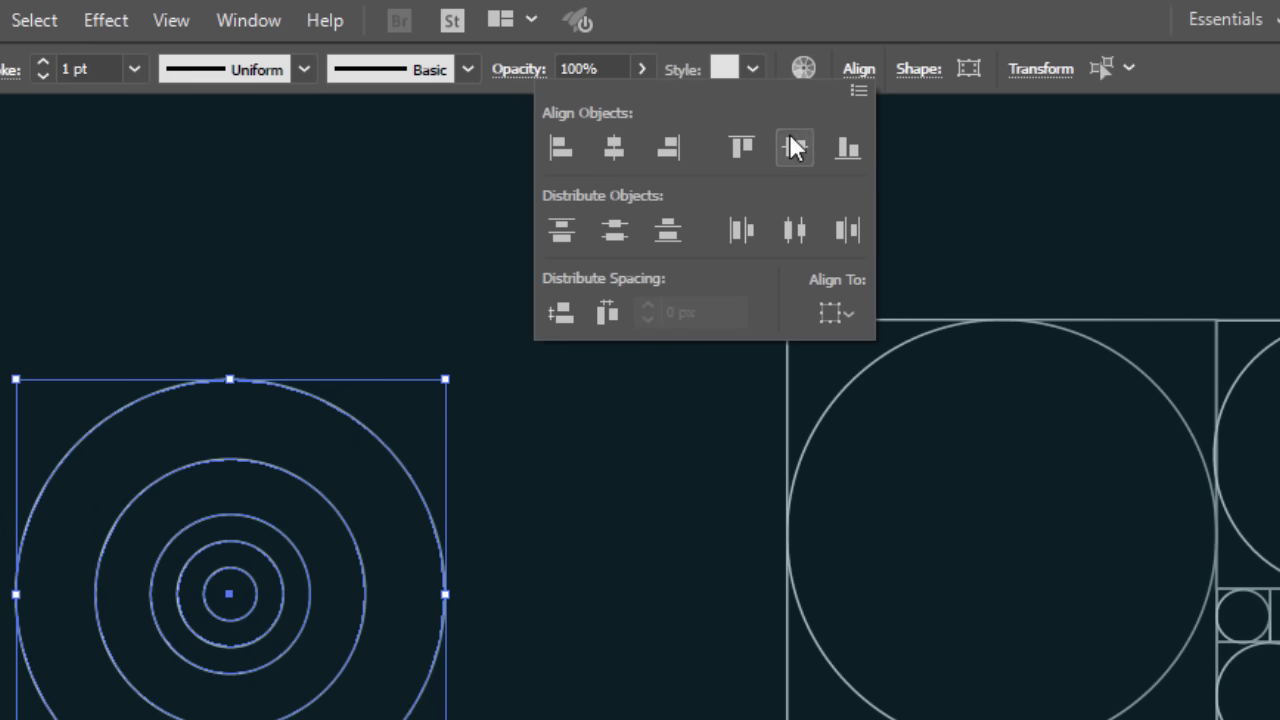
{"action": "left_click", "coordinate": [859, 68]}
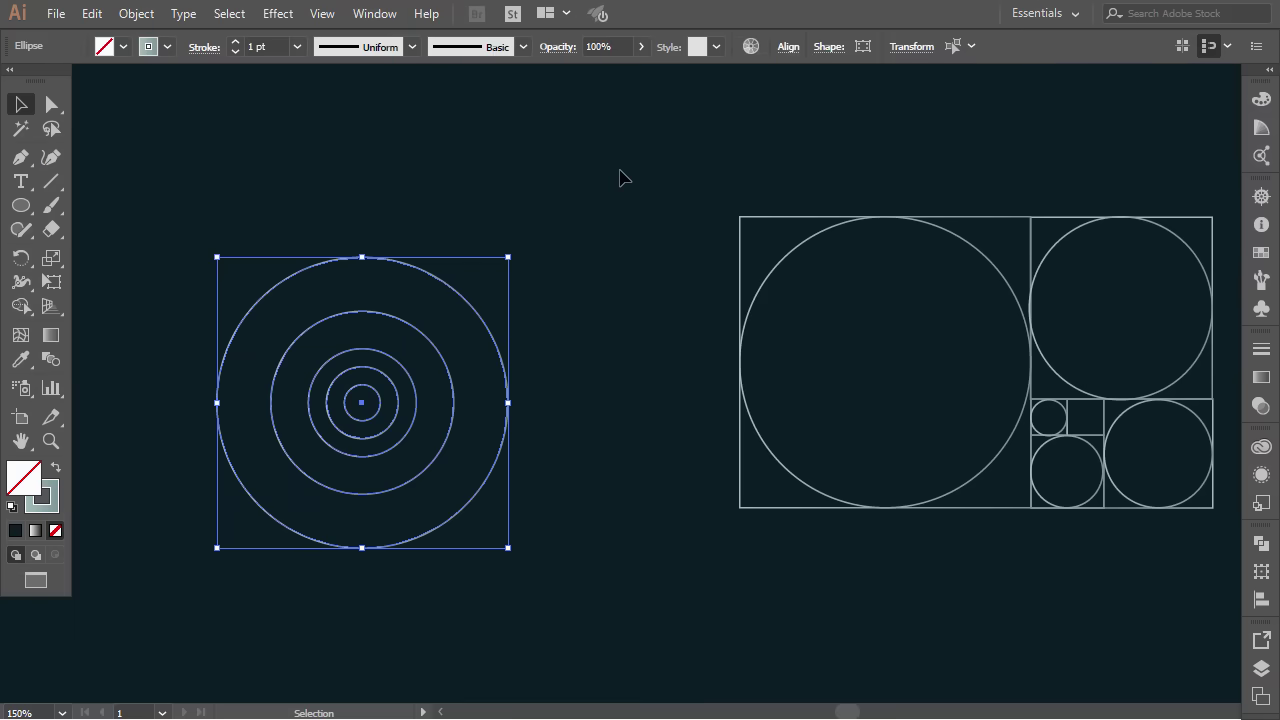
{"action": "left_click", "coordinate": [624, 190]}
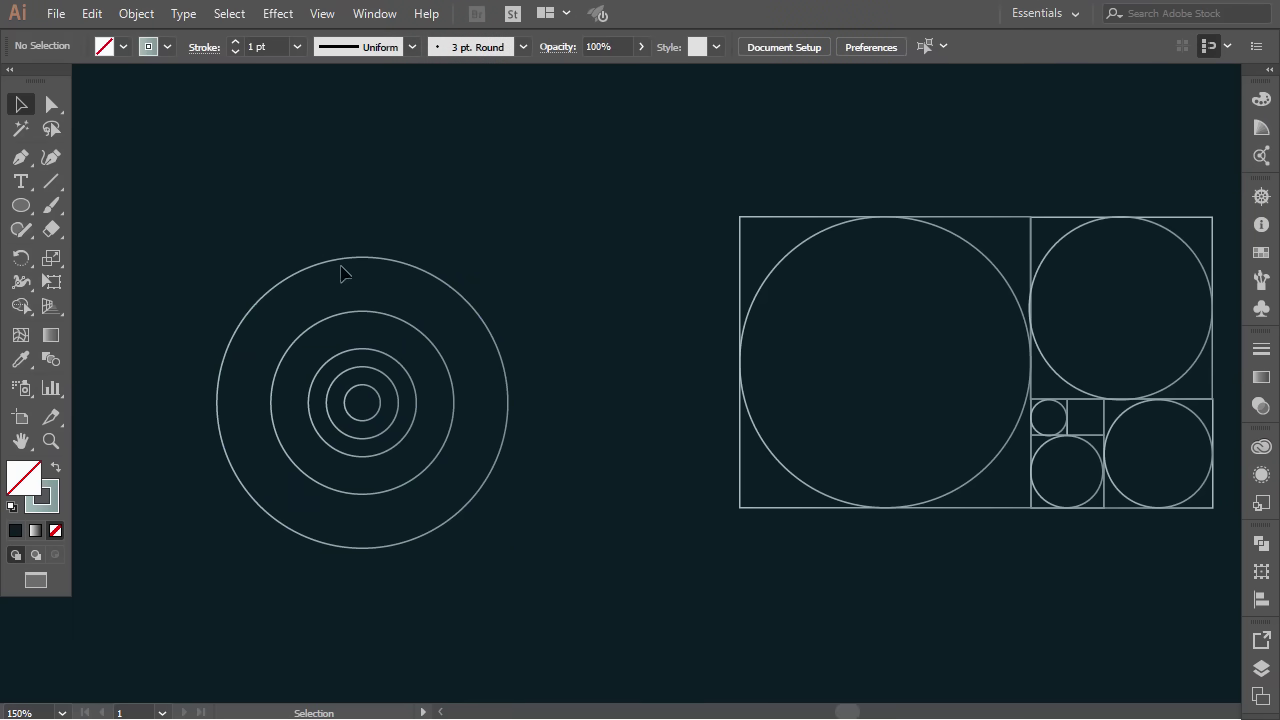
Move the concentric circle group slightly upward
{"action": "left_click_drag", "start_coordinate": [544, 268], "coordinate": [266, 543]}
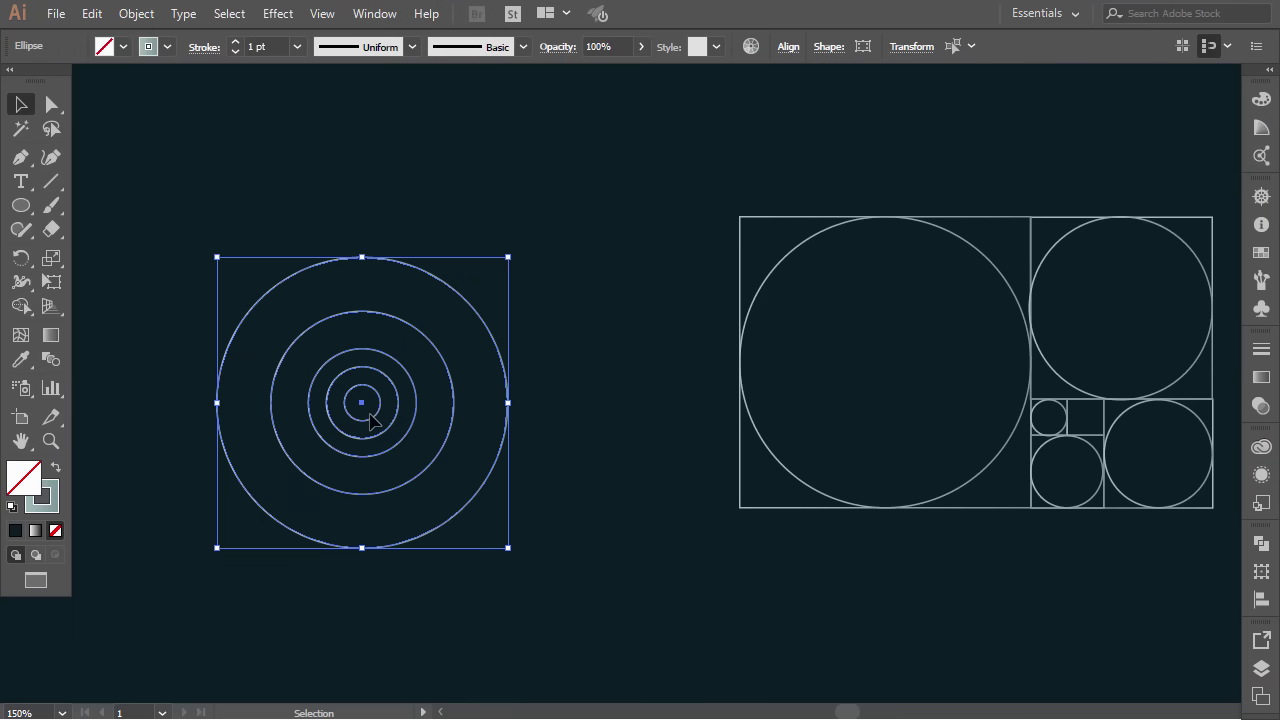
{"action": "left_click_drag", "start_coordinate": [368, 420], "coordinate": [368, 384]}
{"action": "left_click", "coordinate": [664, 336]}
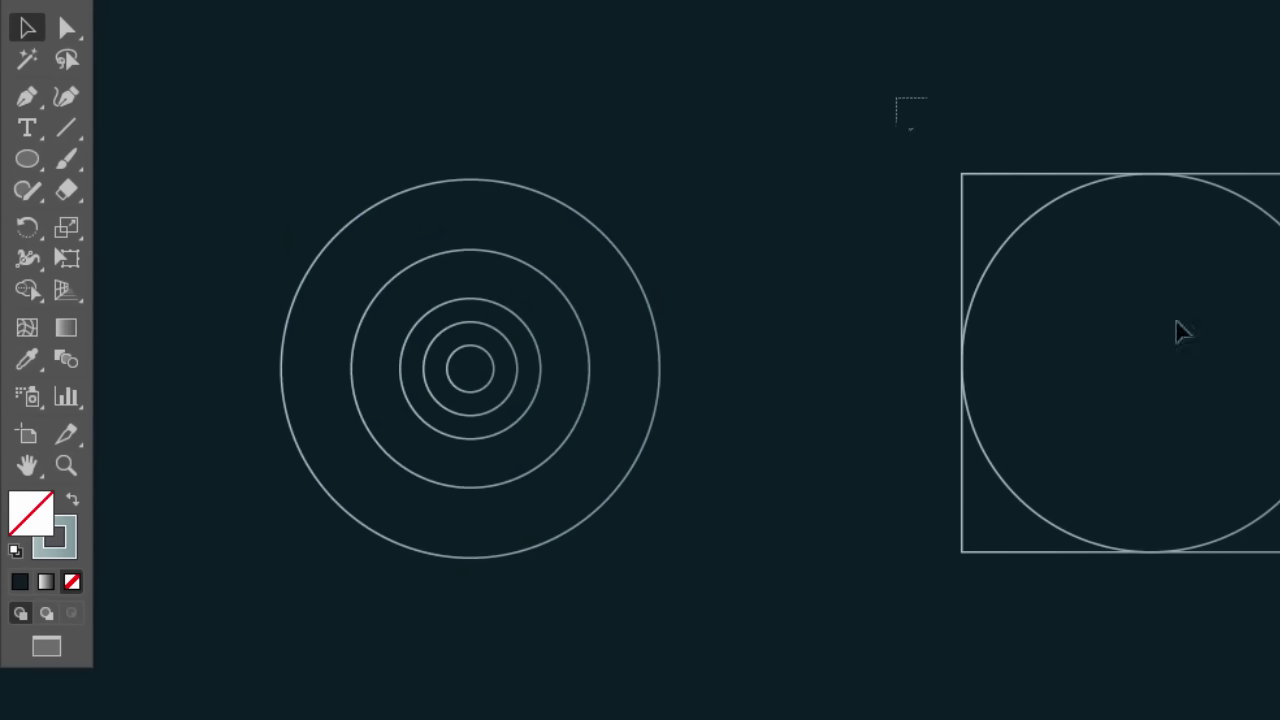
{"action": "left_click_drag", "start_coordinate": [1180, 330], "coordinate": [1279, 544]}
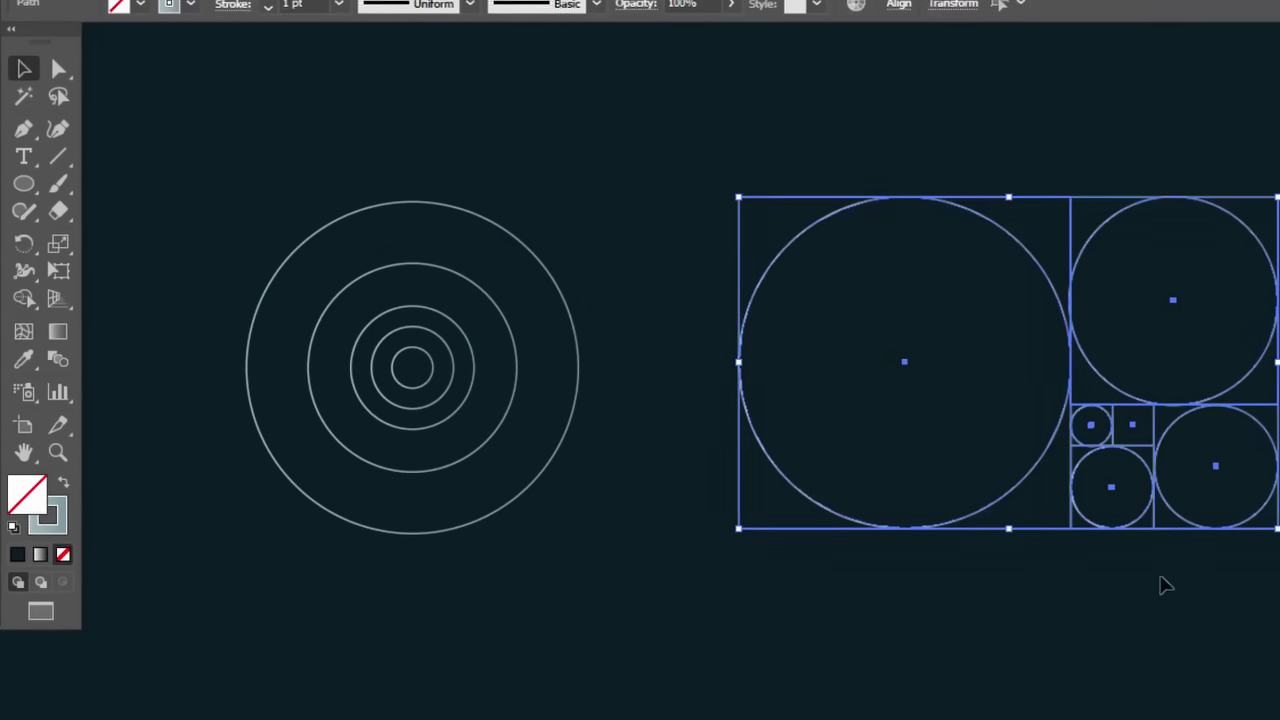
{"action": "left_click", "coordinate": [1216, 694]}
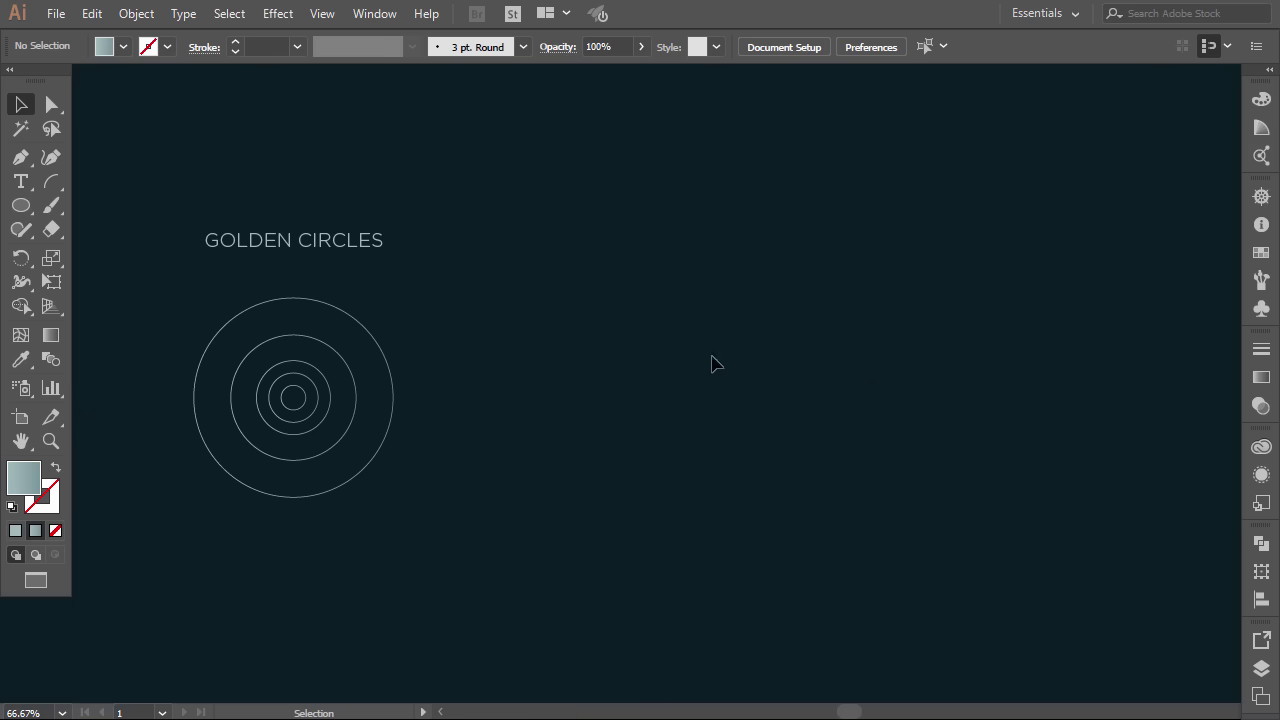
Copy the outer and second golden circles to the right and stack an overlapping copy above
{"action": "left_click_drag", "start_coordinate": [397, 394], "coordinate": [846, 396]}
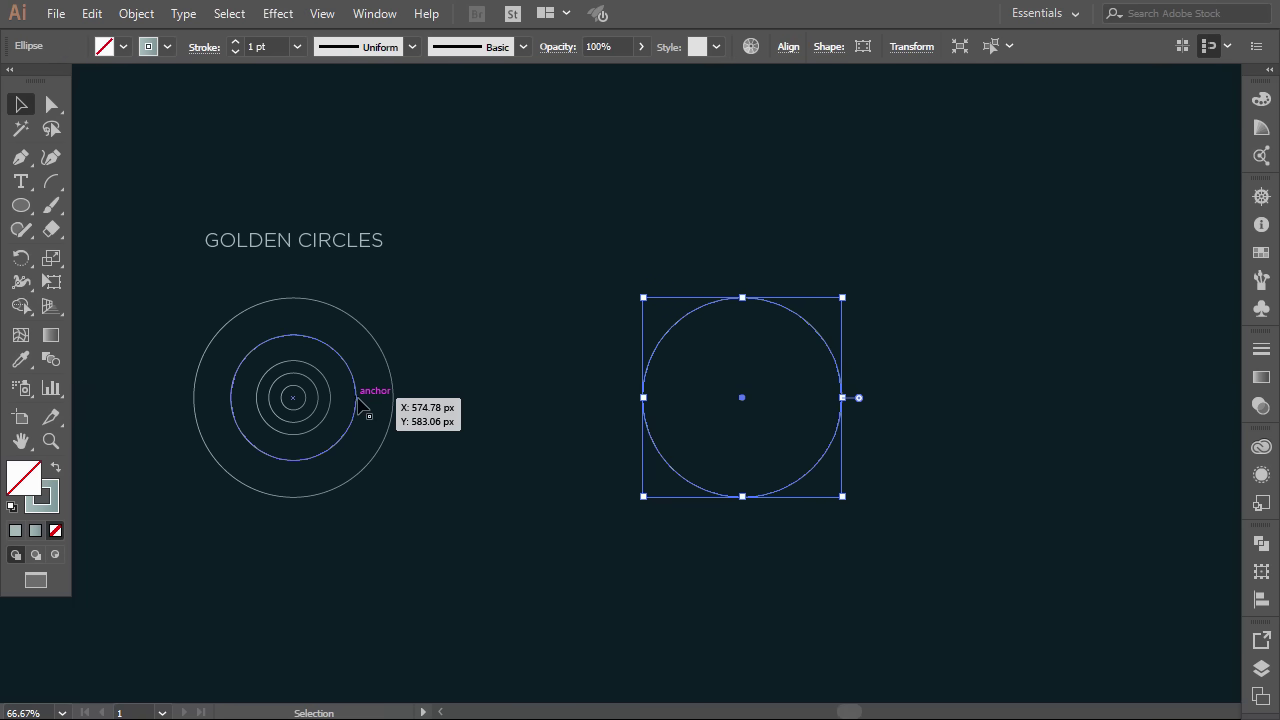
{"action": "left_click_drag", "start_coordinate": [364, 408], "coordinate": [808, 410]}
{"action": "left_click_drag", "start_coordinate": [748, 304], "coordinate": [748, 361]}
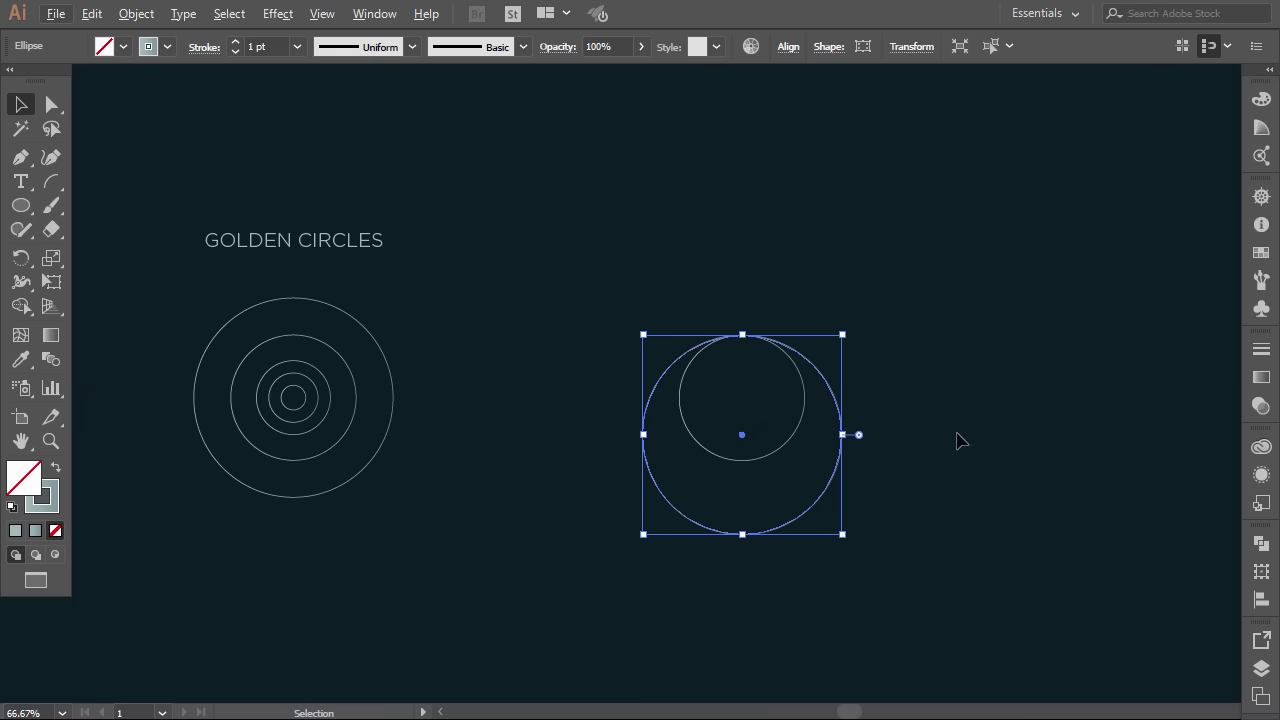
{"action": "left_click_drag", "start_coordinate": [826, 370], "coordinate": [820, 300]}
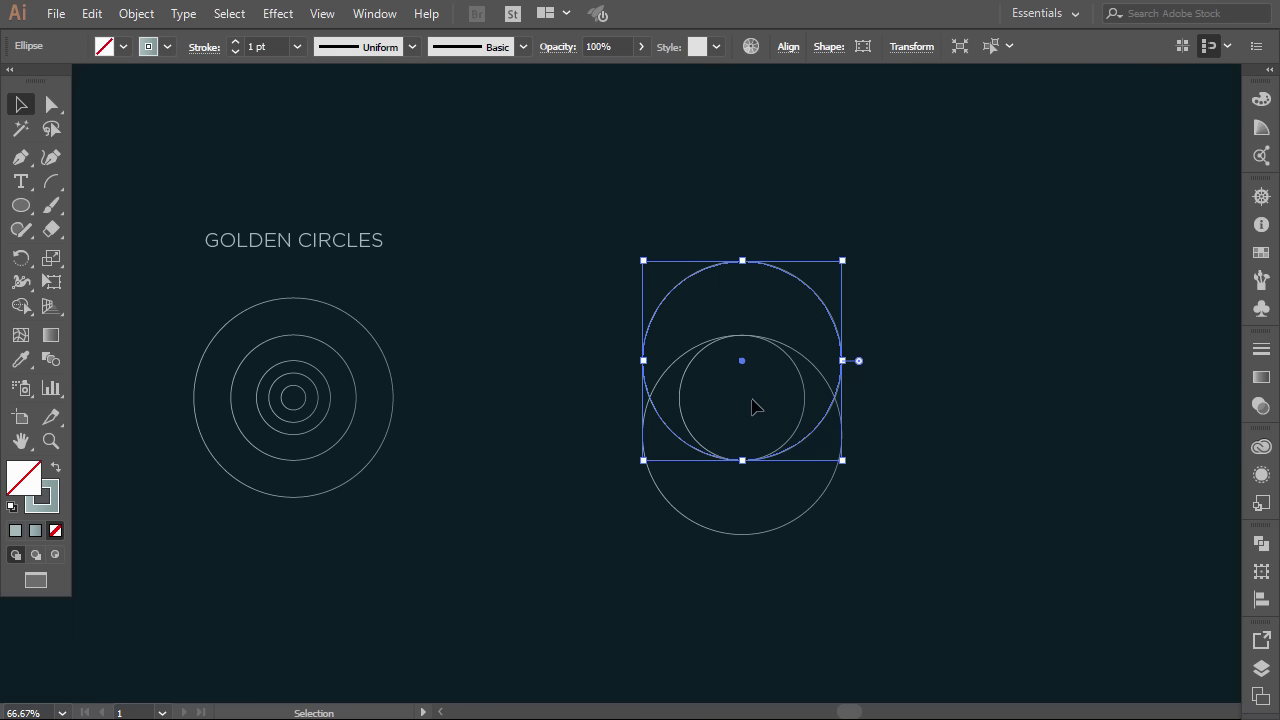
Duplicate the overlapping pair further right, add a smaller circle copy inside, and select all
{"action": "left_click_drag", "start_coordinate": [874, 331], "coordinate": [834, 460]}
{"action": "left_click_drag", "start_coordinate": [841, 397], "coordinate": [1026, 412]}
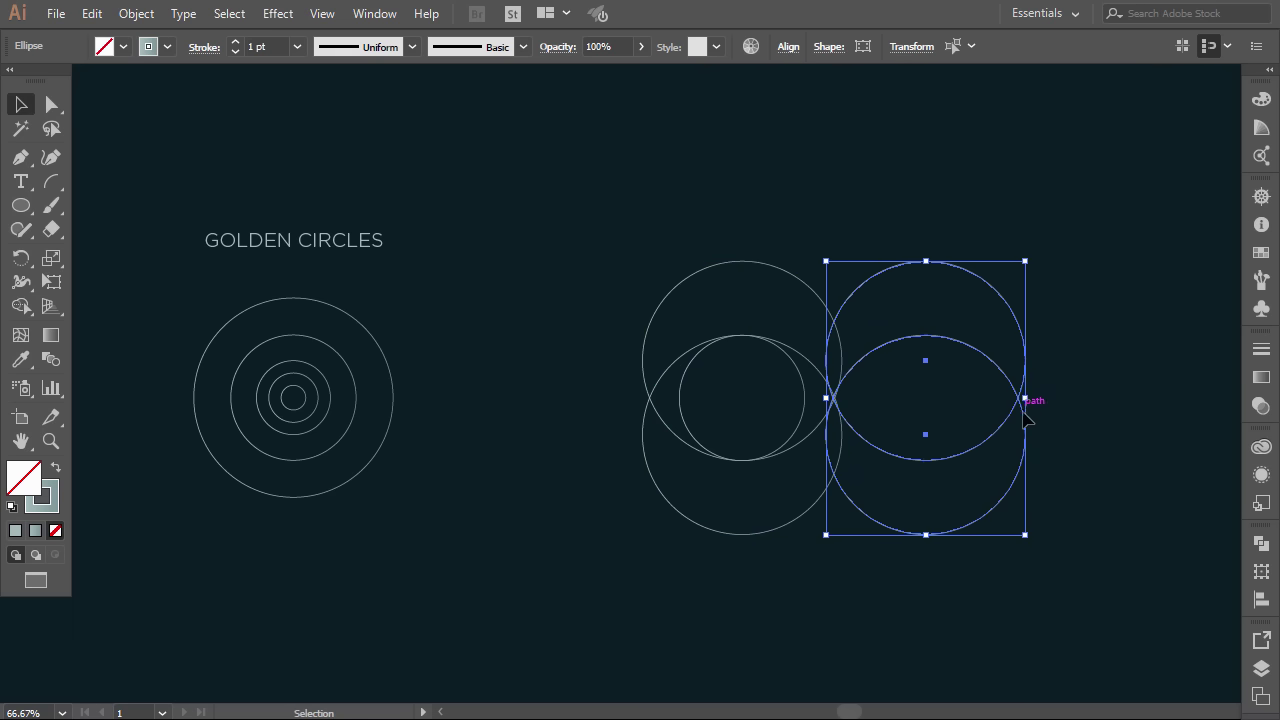
{"action": "left_click", "coordinate": [1089, 523]}
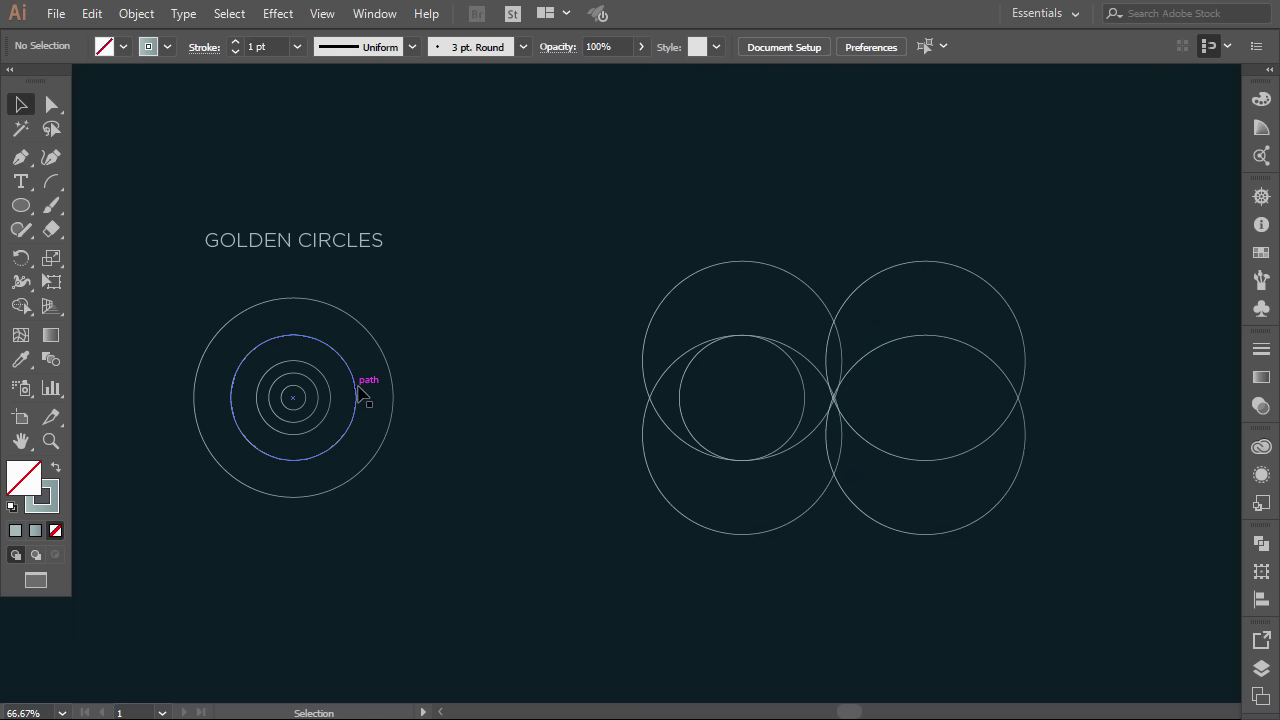
{"action": "left_click_drag", "start_coordinate": [371, 392], "coordinate": [986, 414]}
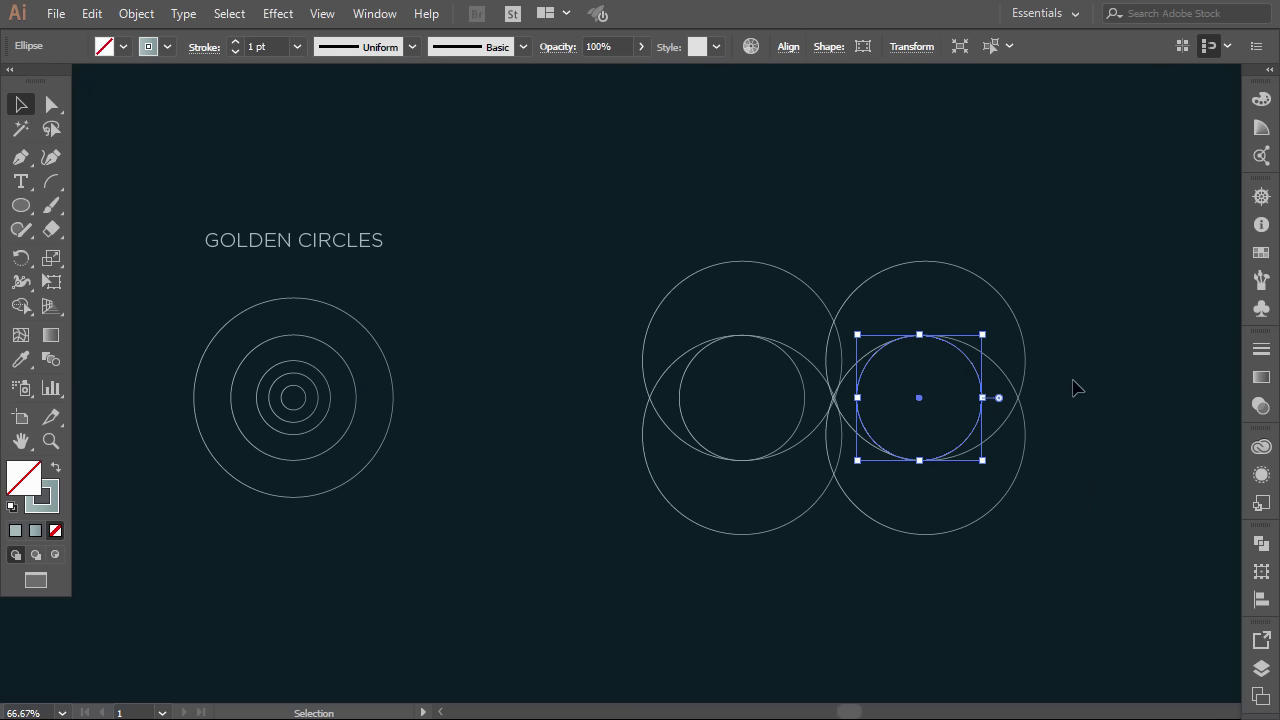
{"action": "left_click", "coordinate": [918, 468]}
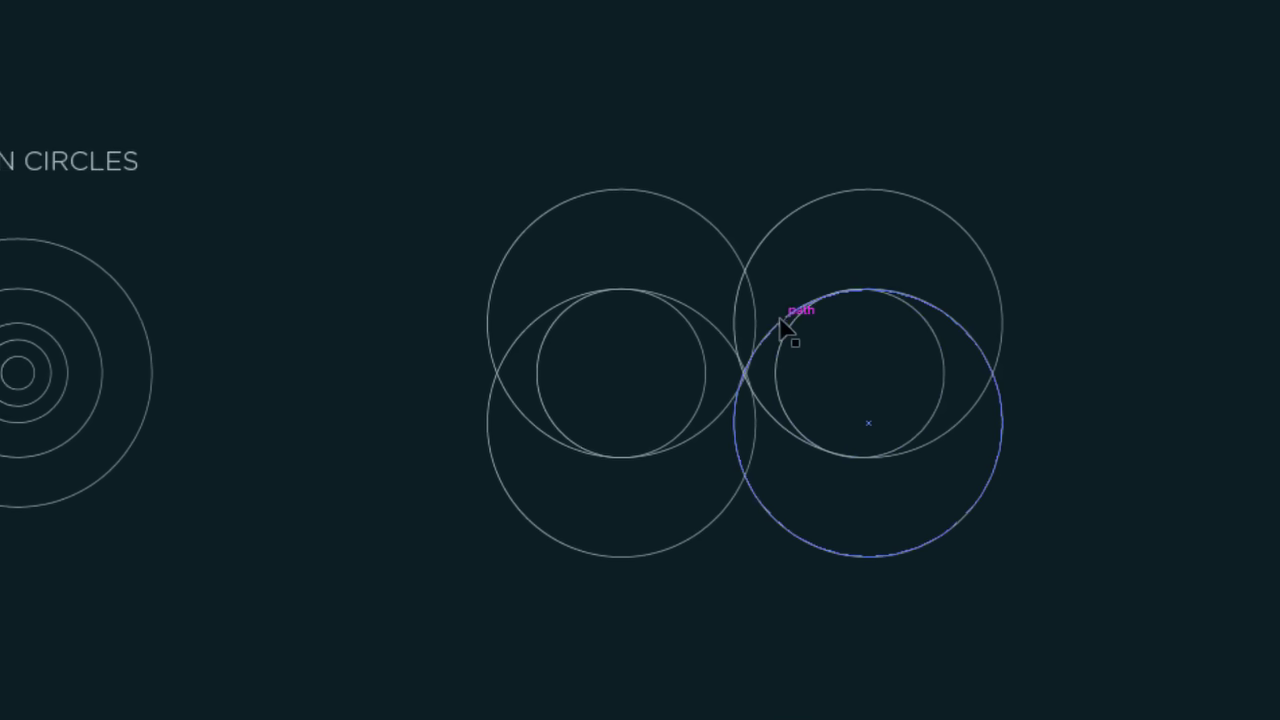
{"action": "left_click_drag", "start_coordinate": [552, 272], "coordinate": [1042, 558]}
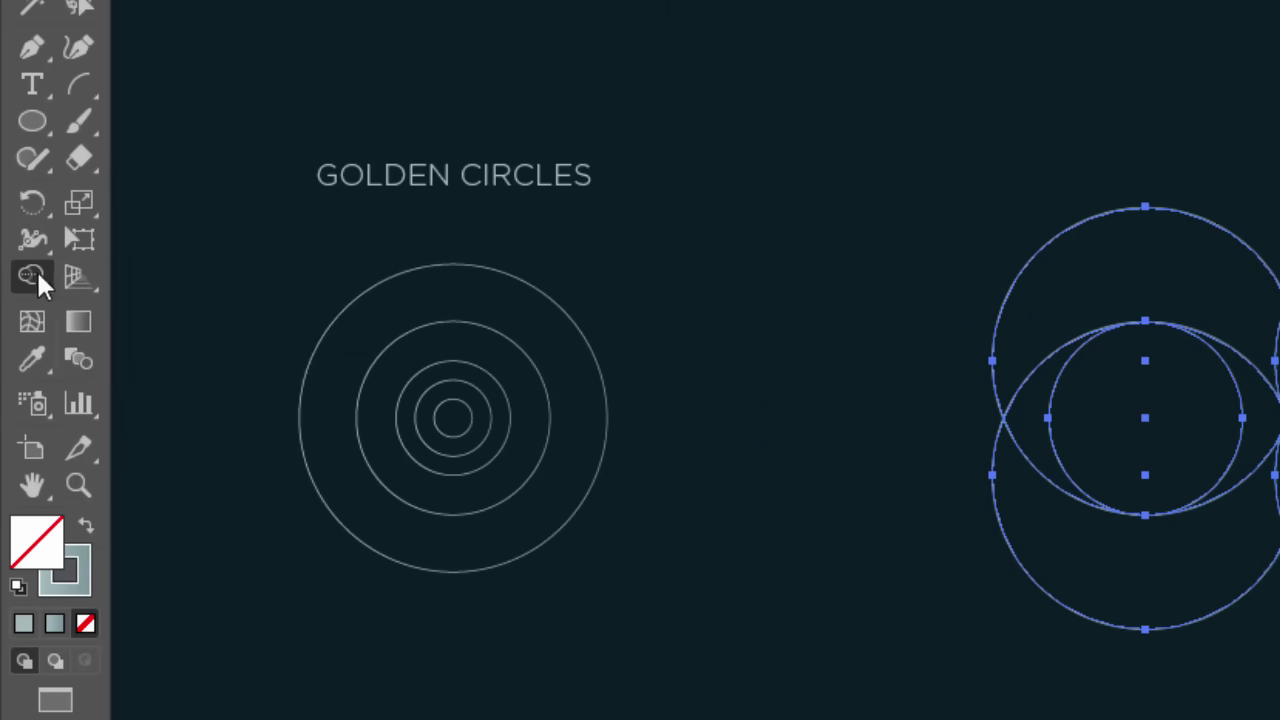
With Shape Builder, merge the body regions and delete the lens and crescent scraps
{"action": "left_click", "coordinate": [21, 305]}
{"action": "left_click", "coordinate": [197, 279]}
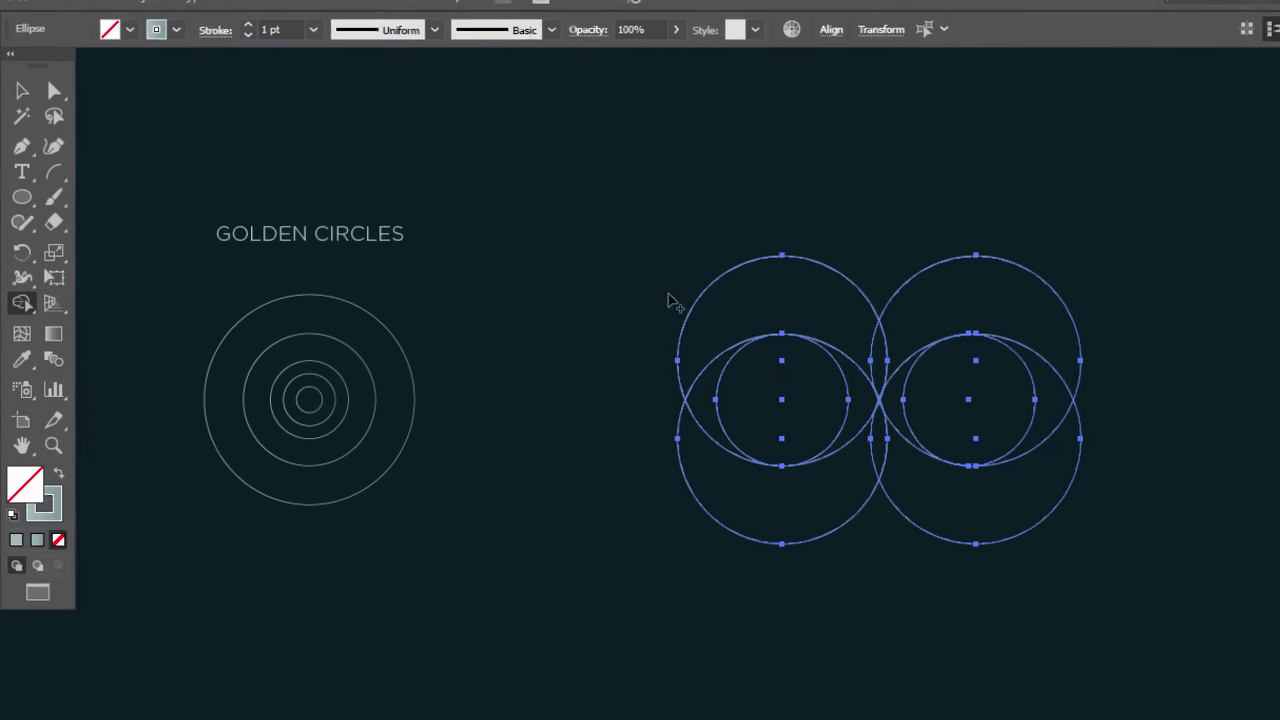
{"action": "left_click_drag", "start_coordinate": [1154, 261], "coordinate": [1279, 269]}
{"action": "left_click_drag", "start_coordinate": [975, 301], "coordinate": [978, 302]}
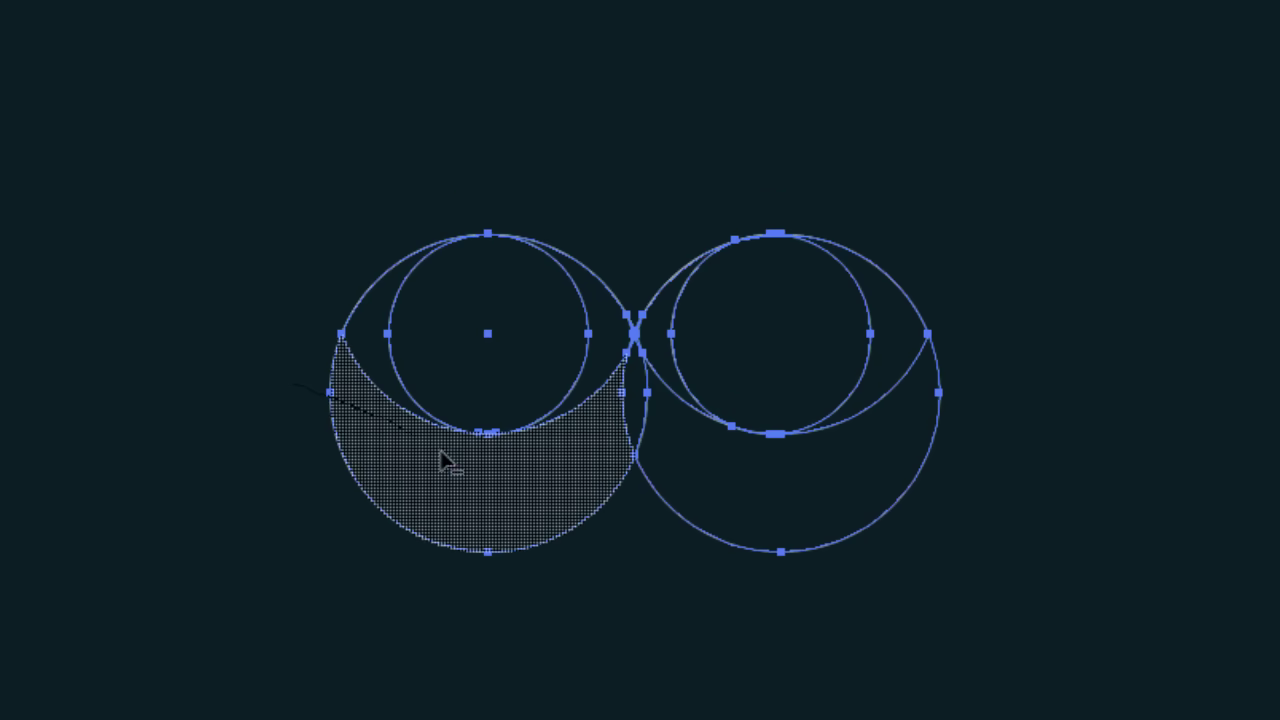
{"action": "mouse_move", "coordinate": [443, 463]}
{"action": "left_mouse_down"}
{"action": "mouse_move", "coordinate": [514, 500]}
{"action": "mouse_move", "coordinate": [530, 490]}
{"action": "left_mouse_up"}
{"action": "mouse_move", "coordinate": [573, 445]}
{"action": "left_mouse_down"}
{"action": "mouse_move", "coordinate": [648, 410]}
{"action": "mouse_move", "coordinate": [682, 440]}
{"action": "left_mouse_up"}
{"action": "mouse_move", "coordinate": [972, 325]}
{"action": "left_mouse_down"}
{"action": "mouse_move", "coordinate": [771, 330]}
{"action": "mouse_move", "coordinate": [738, 364]}
{"action": "mouse_move", "coordinate": [720, 183]}
{"action": "left_mouse_up"}
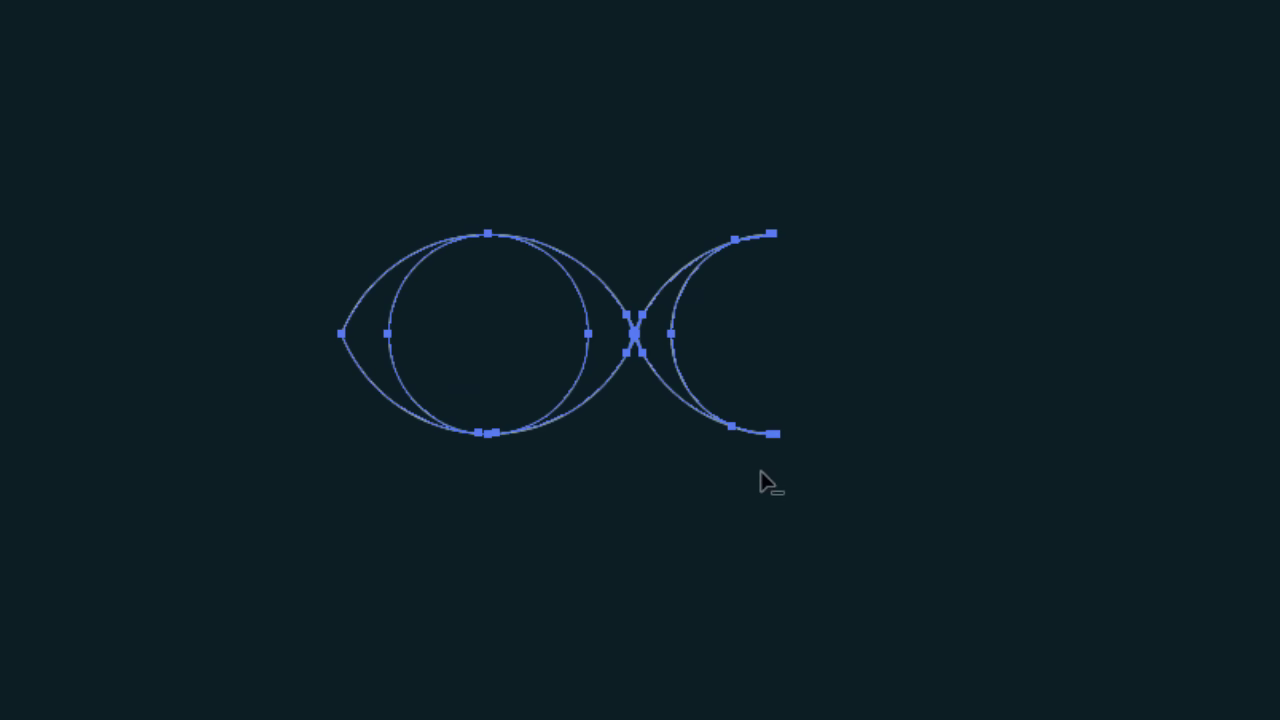
{"action": "left_click_drag", "start_coordinate": [766, 486], "coordinate": [754, 163]}
Delete the leftover inner circle and select the fish body and tail
{"action": "key", "text": "v"}
{"action": "left_click", "coordinate": [412, 96]}
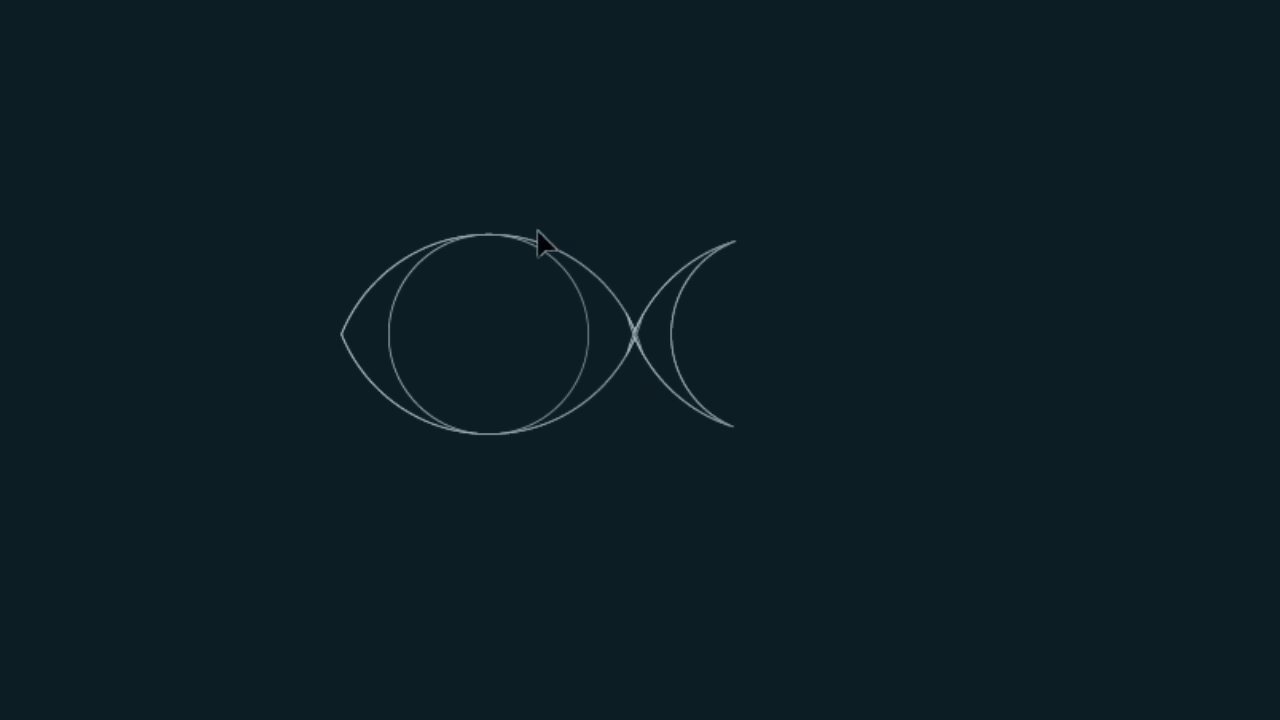
{"action": "left_click", "coordinate": [577, 286]}
{"action": "key", "text": "Delete"}
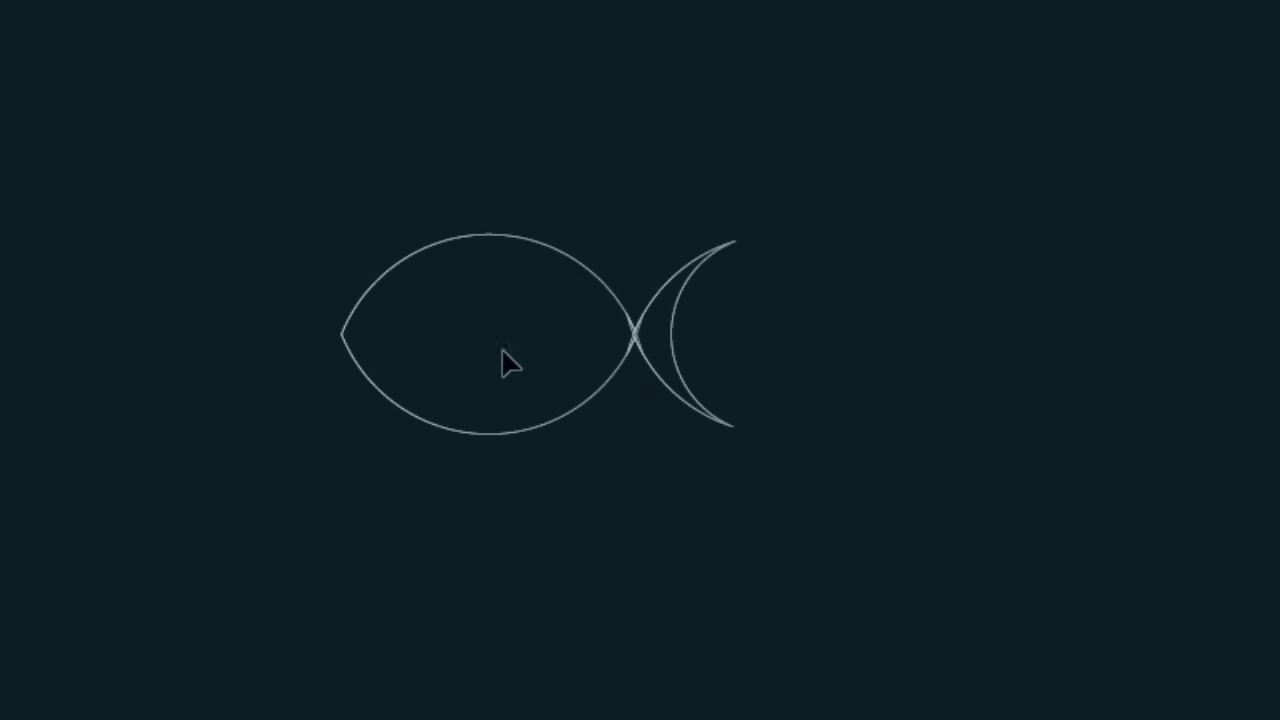
{"action": "left_click_drag", "start_coordinate": [757, 151], "coordinate": [350, 455]}
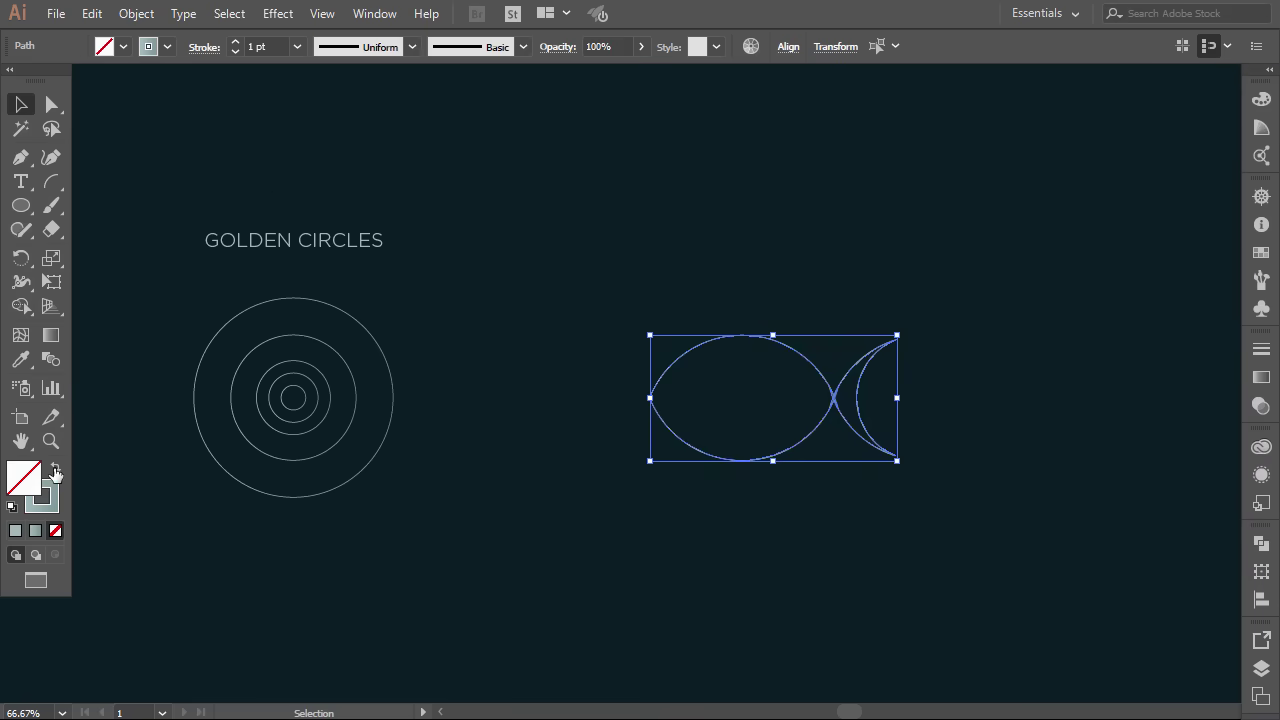
Swap fill and stroke so the fish takes the grey-blue gradient fill
{"action": "left_click", "coordinate": [55, 469]}
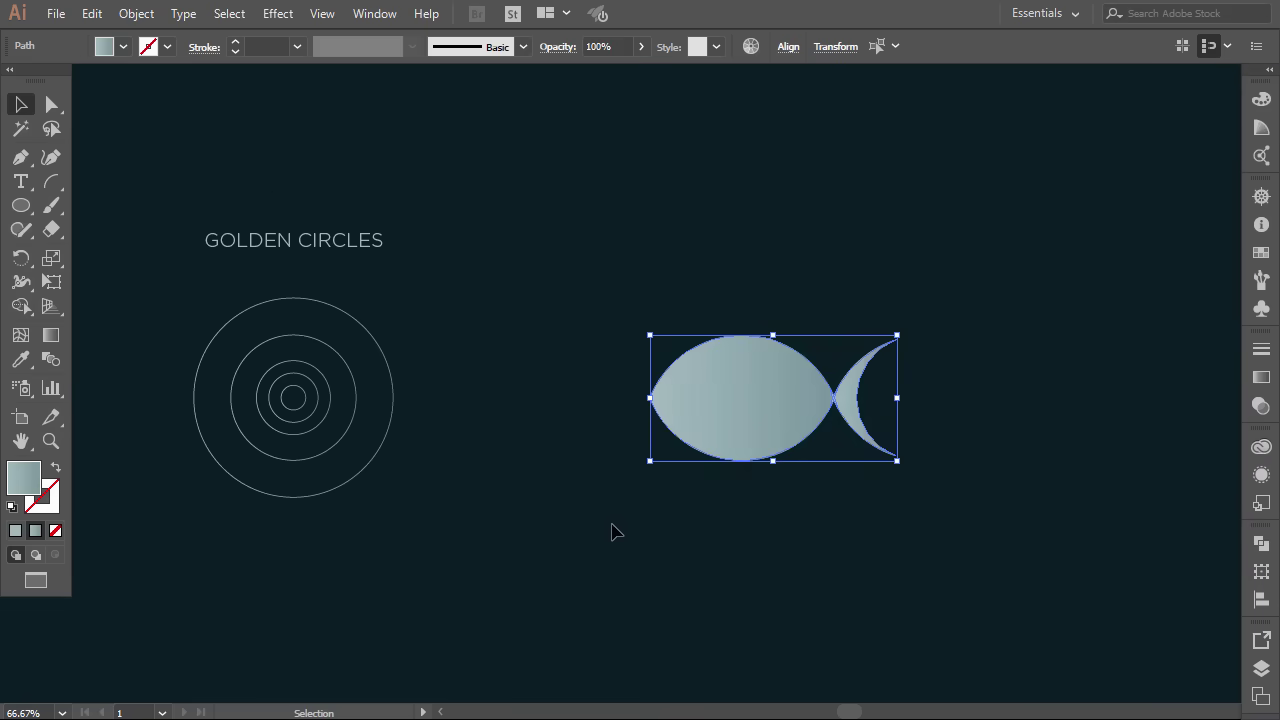
{"action": "left_click", "coordinate": [612, 532]}
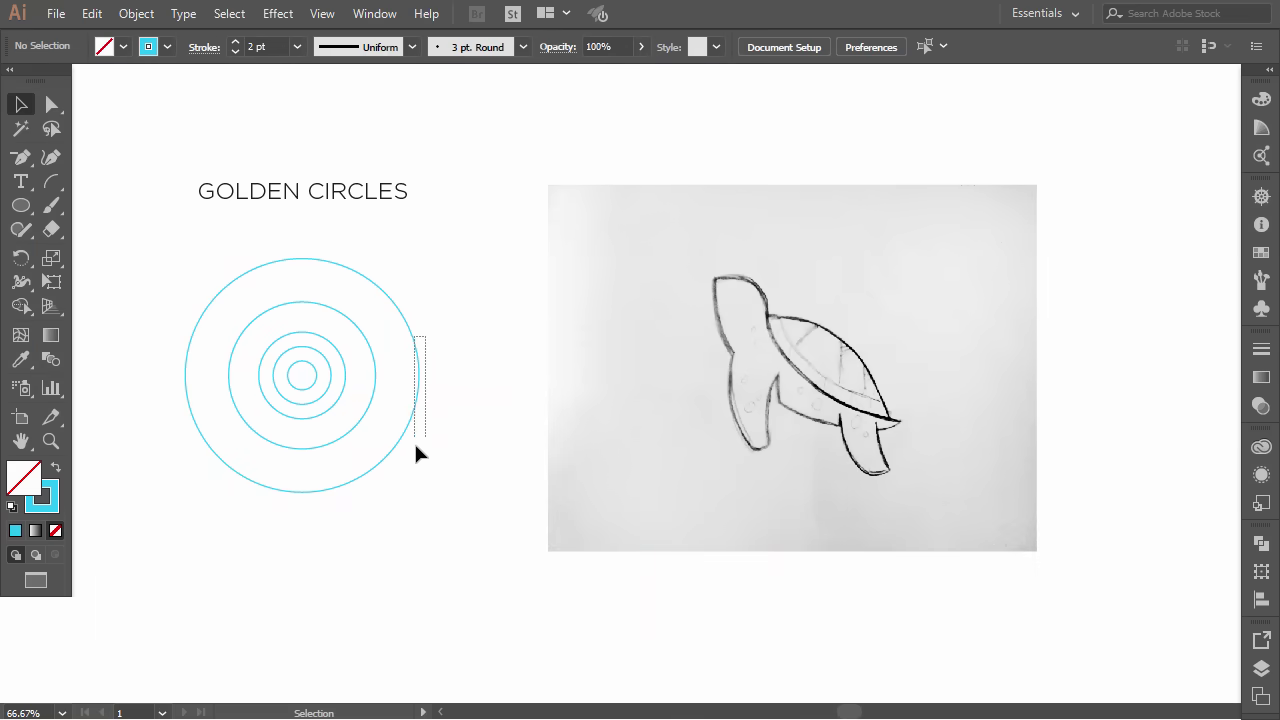
Move the turtle sketch over the golden circles and use Arrange > Send to Back
{"action": "left_click_drag", "start_coordinate": [415, 447], "coordinate": [416, 448]}
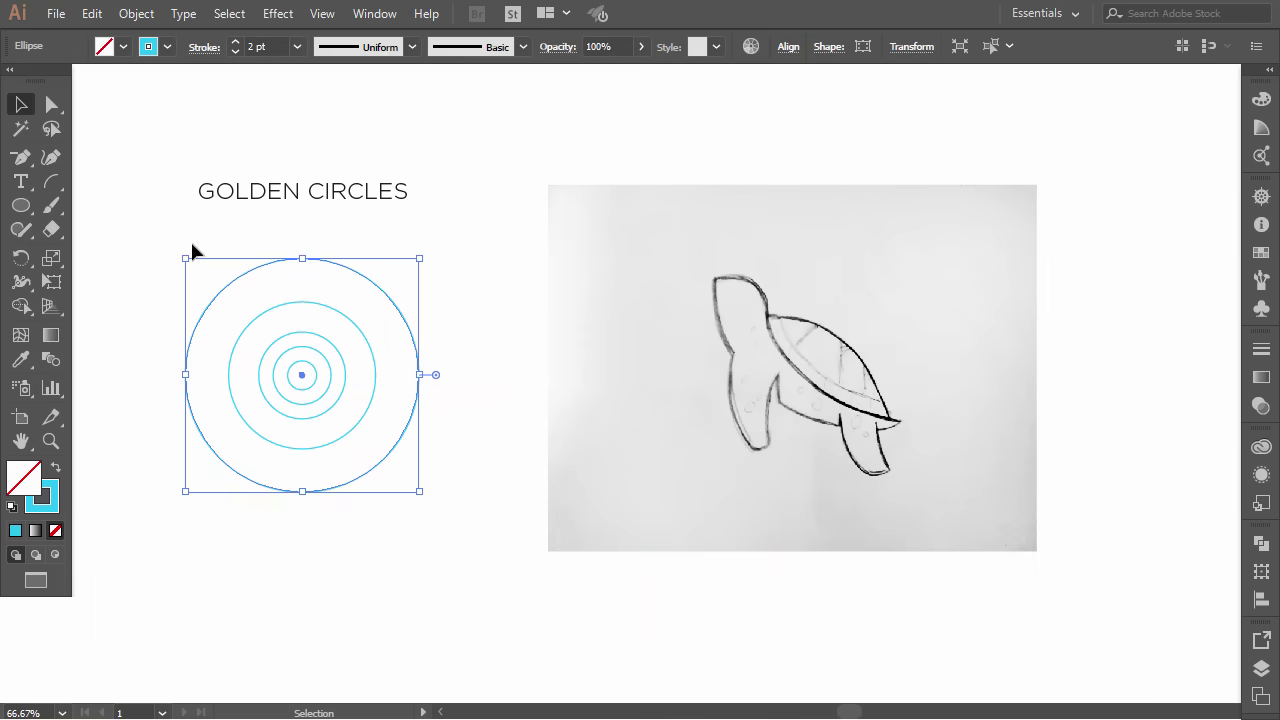
{"action": "left_click", "coordinate": [412, 233]}
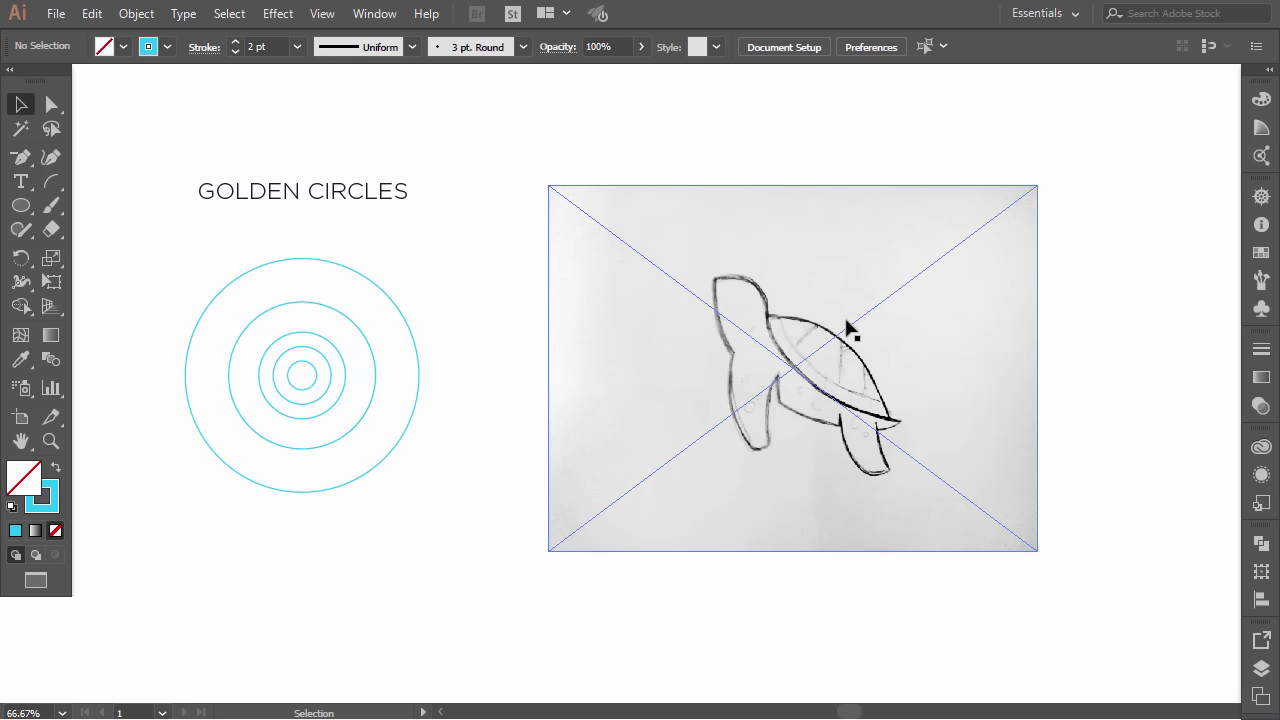
{"action": "left_click_drag", "start_coordinate": [848, 328], "coordinate": [381, 320]}
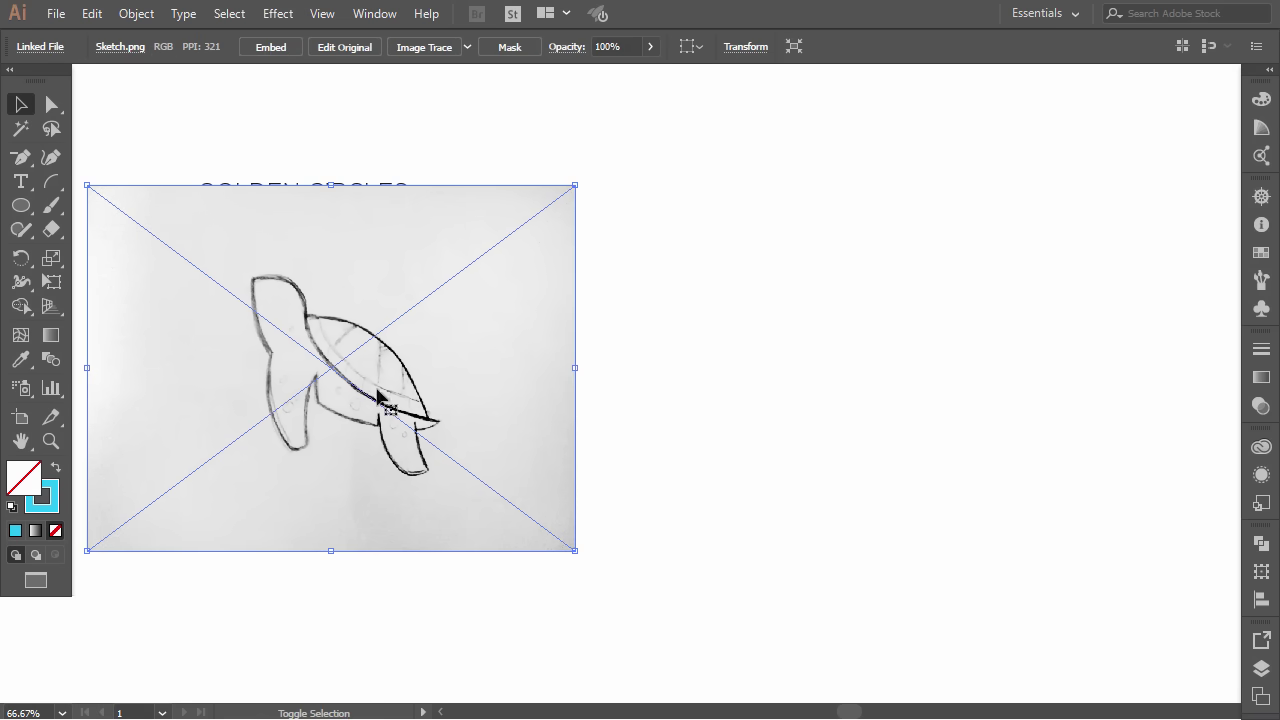
{"action": "right_click", "coordinate": [380, 392]}
{"action": "mouse_move", "coordinate": [440, 540]}
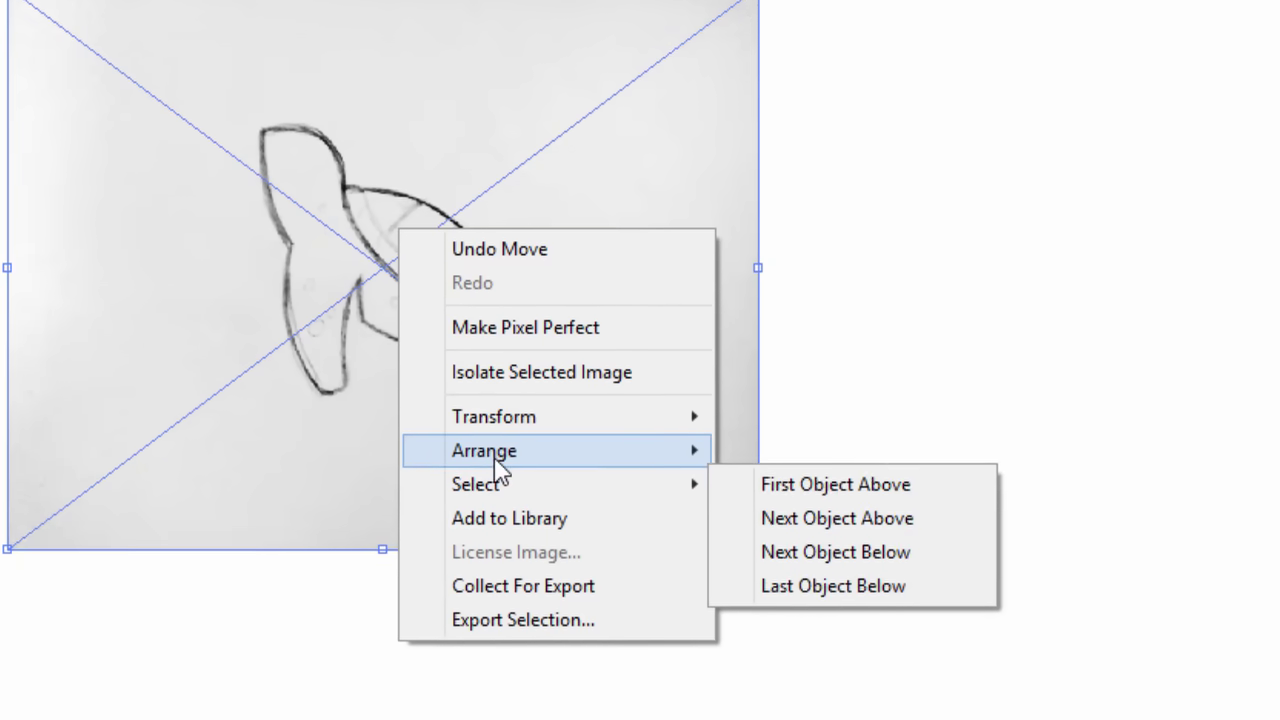
{"action": "mouse_move", "coordinate": [530, 452]}
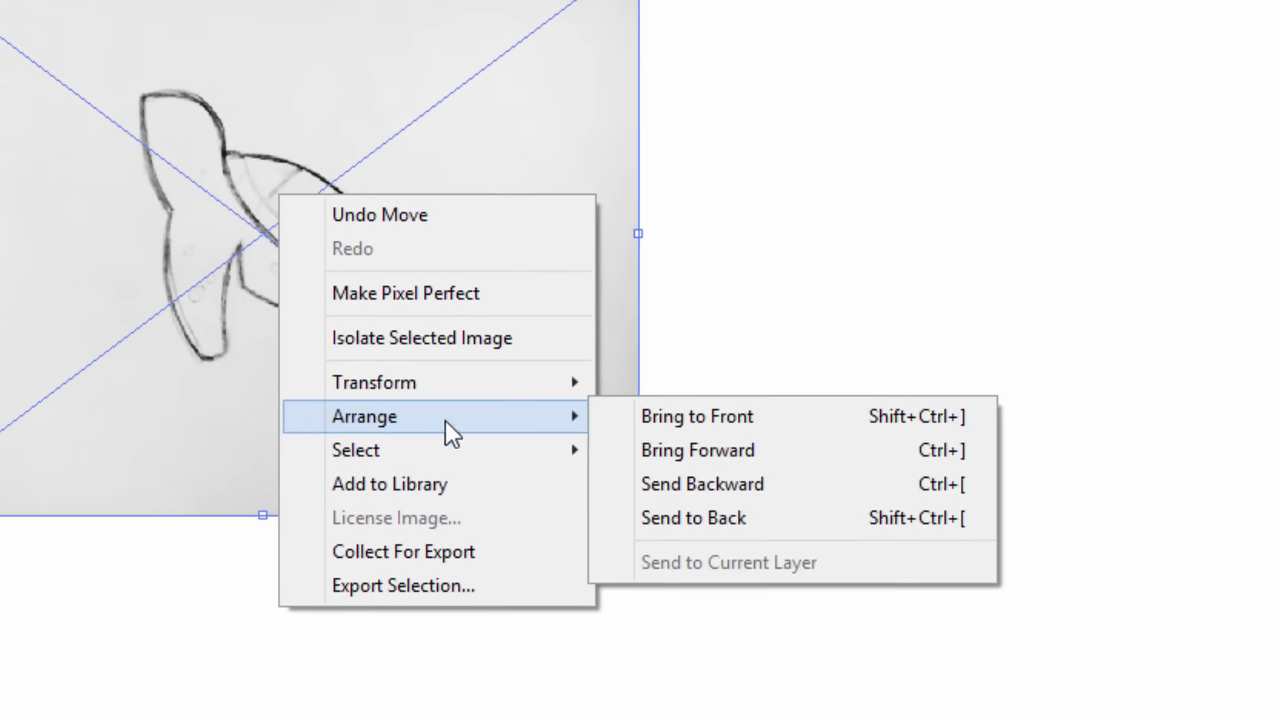
{"action": "left_click", "coordinate": [603, 493]}
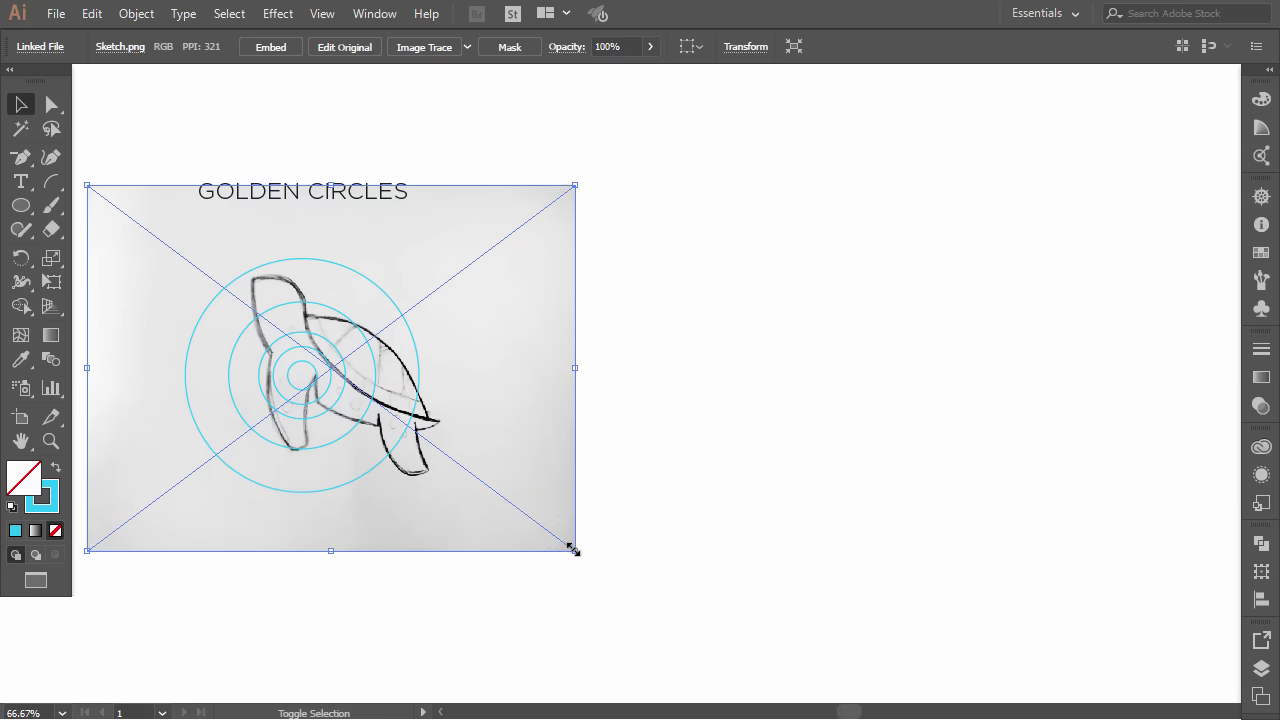
Shrink the sketch to about 602 px wide and place it right of the circles
{"action": "left_click_drag", "start_coordinate": [574, 549], "coordinate": [469, 484]}
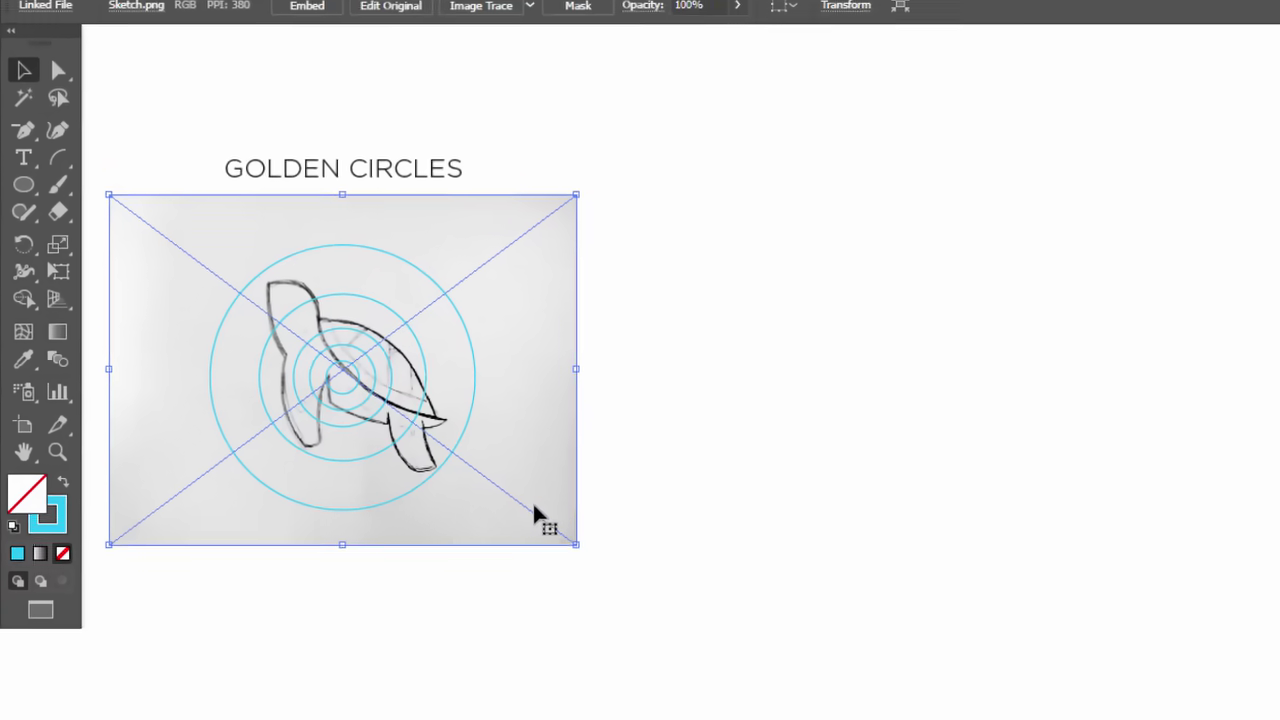
{"action": "left_click", "coordinate": [532, 511]}
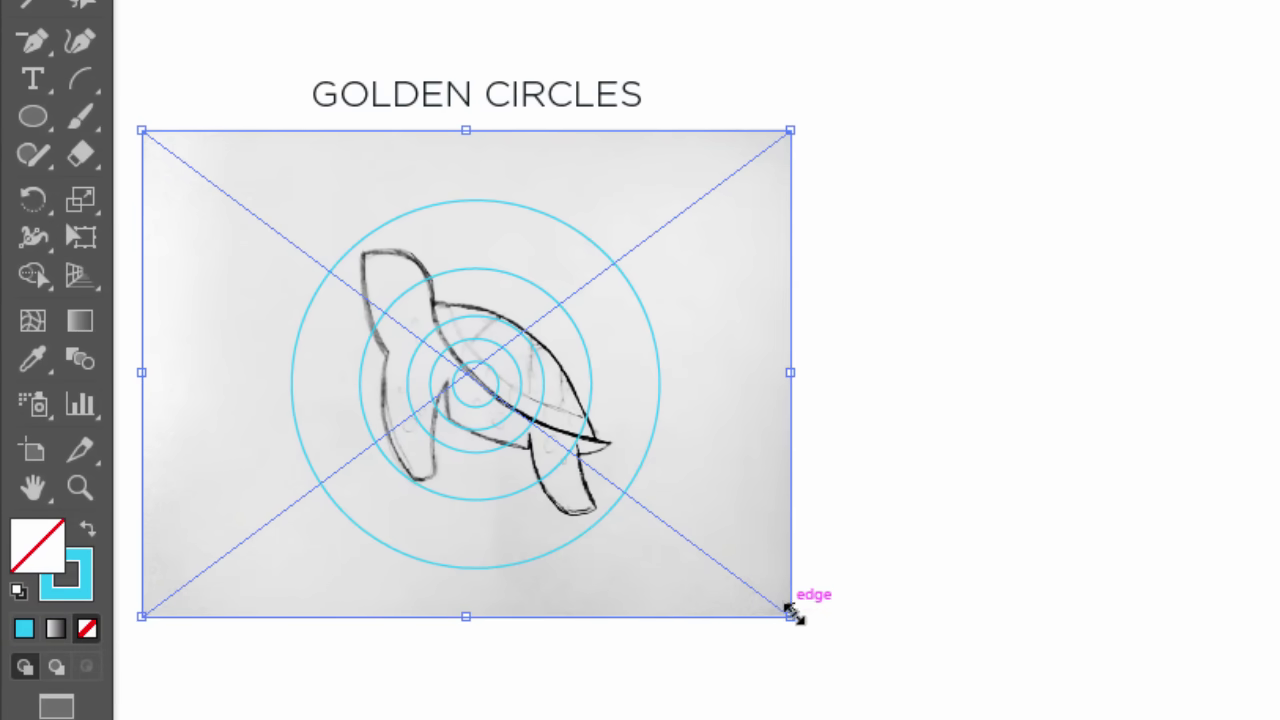
{"action": "left_click_drag", "start_coordinate": [790, 614], "coordinate": [782, 610]}
{"action": "left_click_drag", "start_coordinate": [703, 489], "coordinate": [697, 500]}
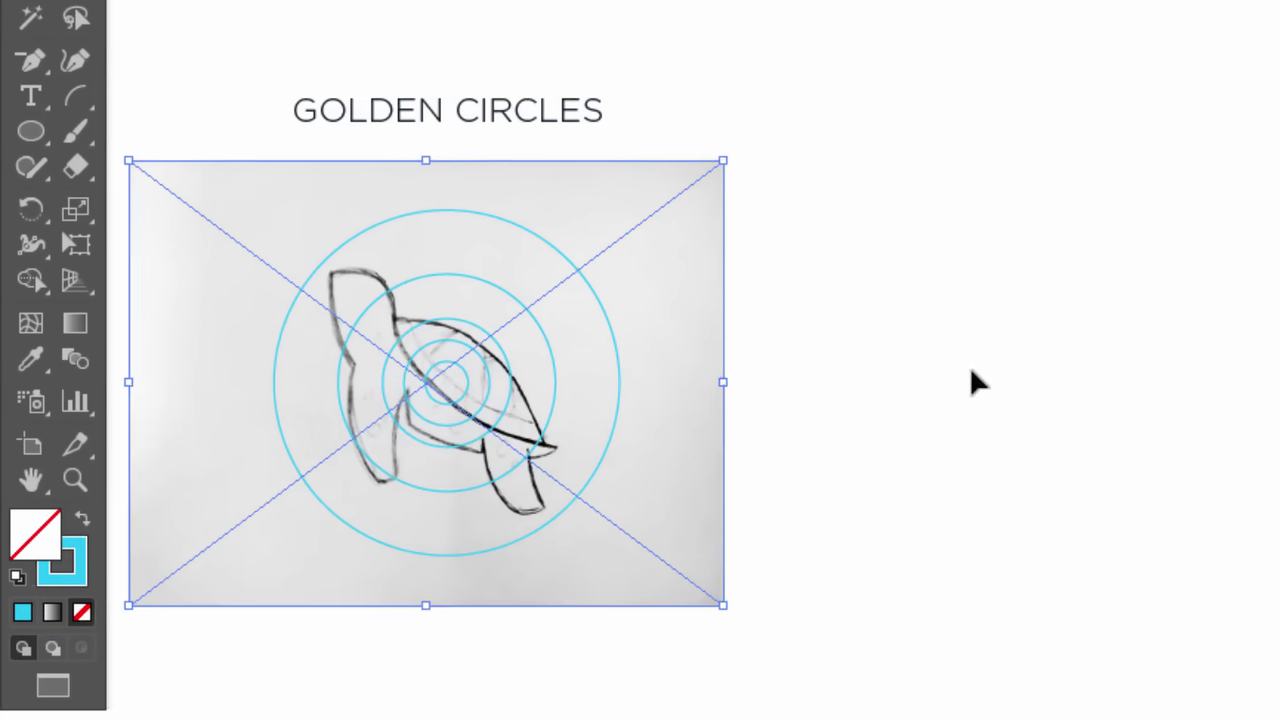
{"action": "mouse_move", "coordinate": [740, 325]}
{"action": "left_mouse_down"}
{"action": "mouse_move", "coordinate": [819, 346]}
{"action": "mouse_move", "coordinate": [981, 346]}
{"action": "left_mouse_up"}
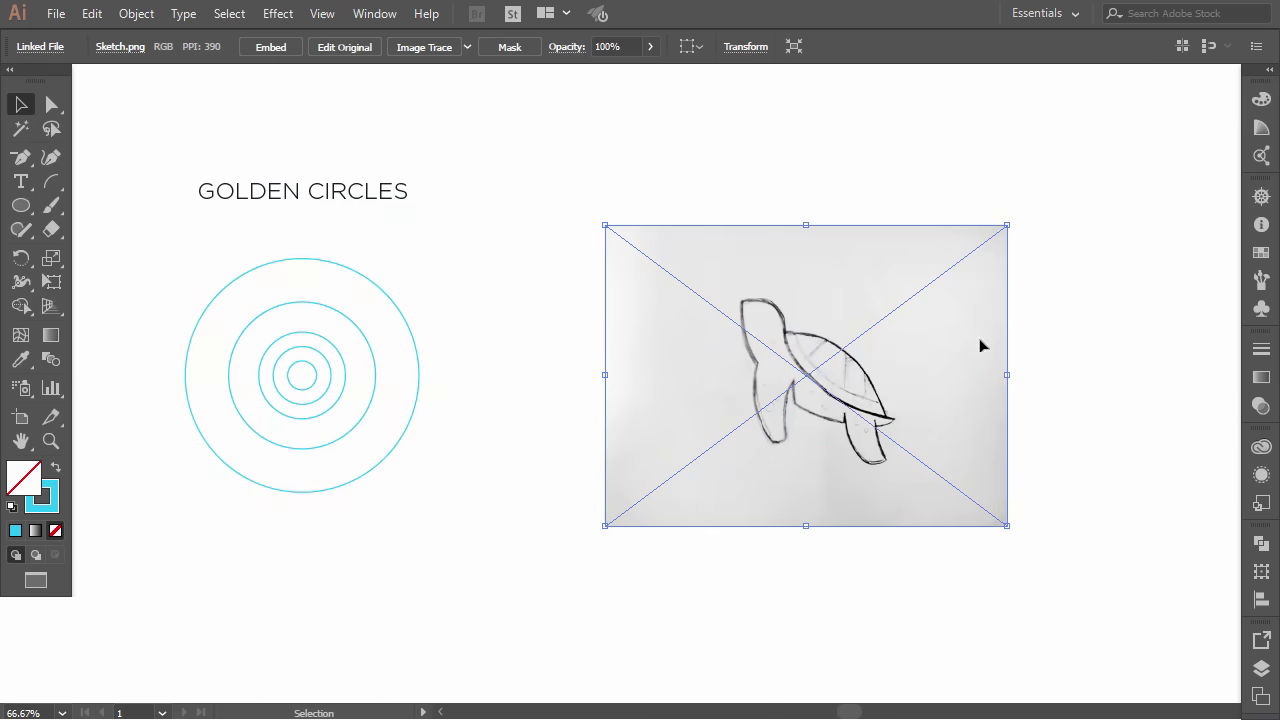
{"action": "left_click", "coordinate": [1110, 360]}
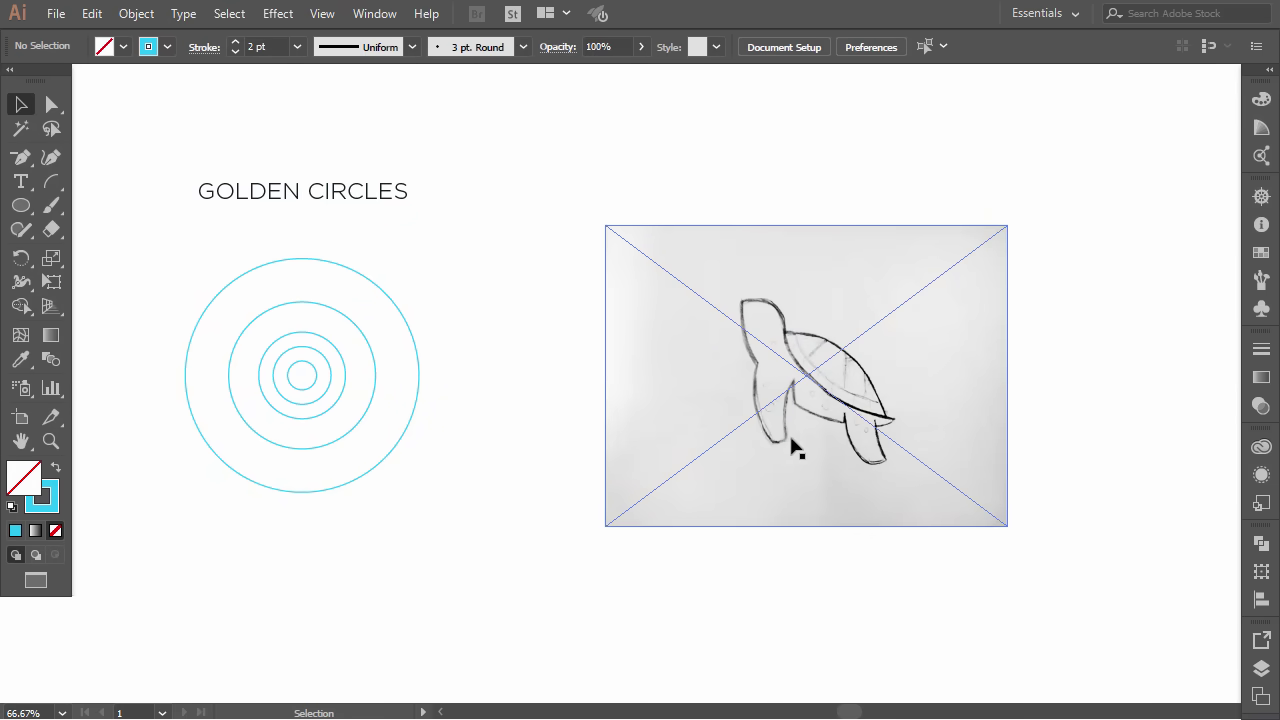
{"action": "left_click_drag", "start_coordinate": [822, 440], "coordinate": [833, 432]}
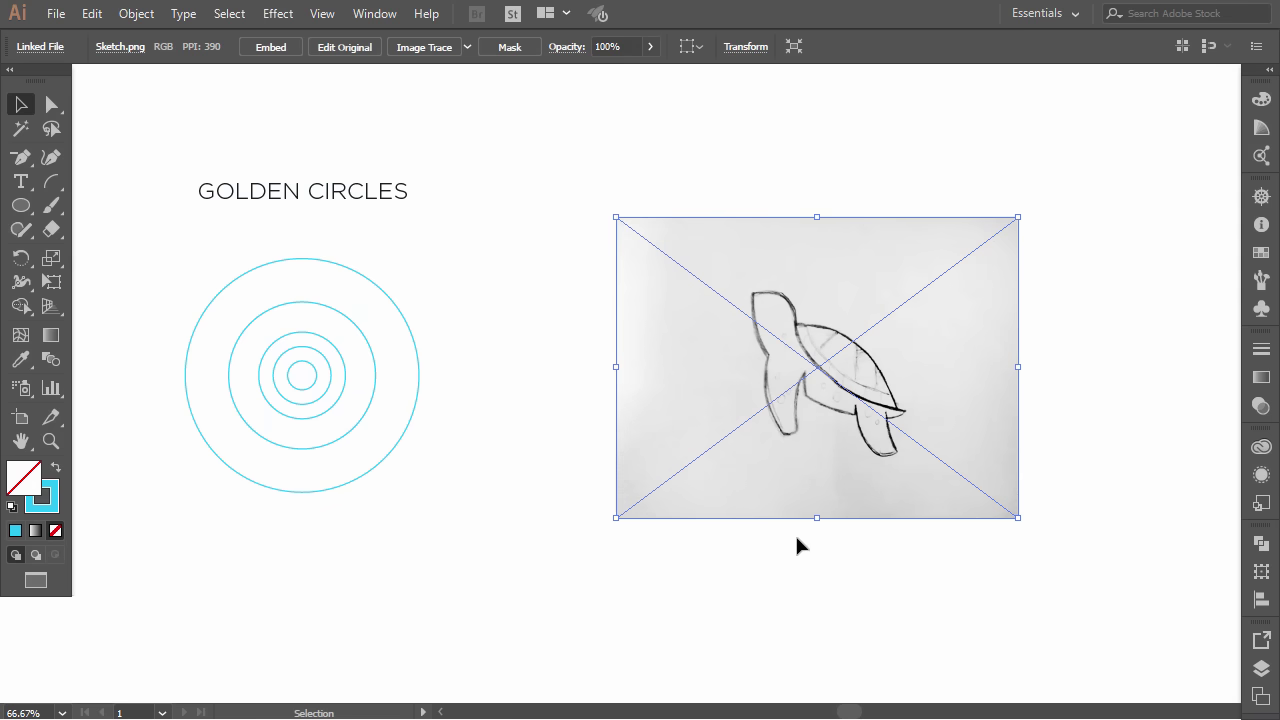
Alt-drag a copy of the outer golden circle onto the sketch and fit it over the shell
{"action": "left_click", "coordinate": [795, 532]}
{"action": "left_click_drag", "start_coordinate": [405, 323], "coordinate": [878, 292]}
{"action": "left_click_drag", "start_coordinate": [940, 275], "coordinate": [971, 244]}
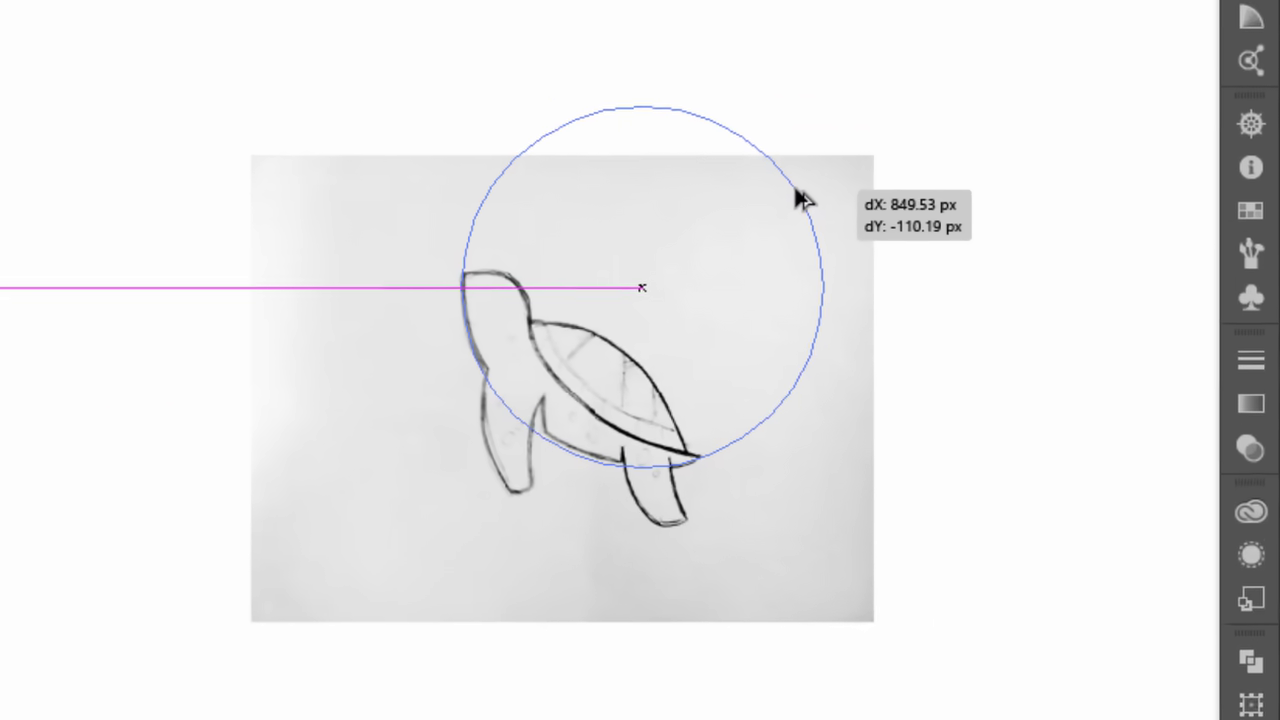
{"action": "left_click_drag", "start_coordinate": [803, 198], "coordinate": [757, 180]}
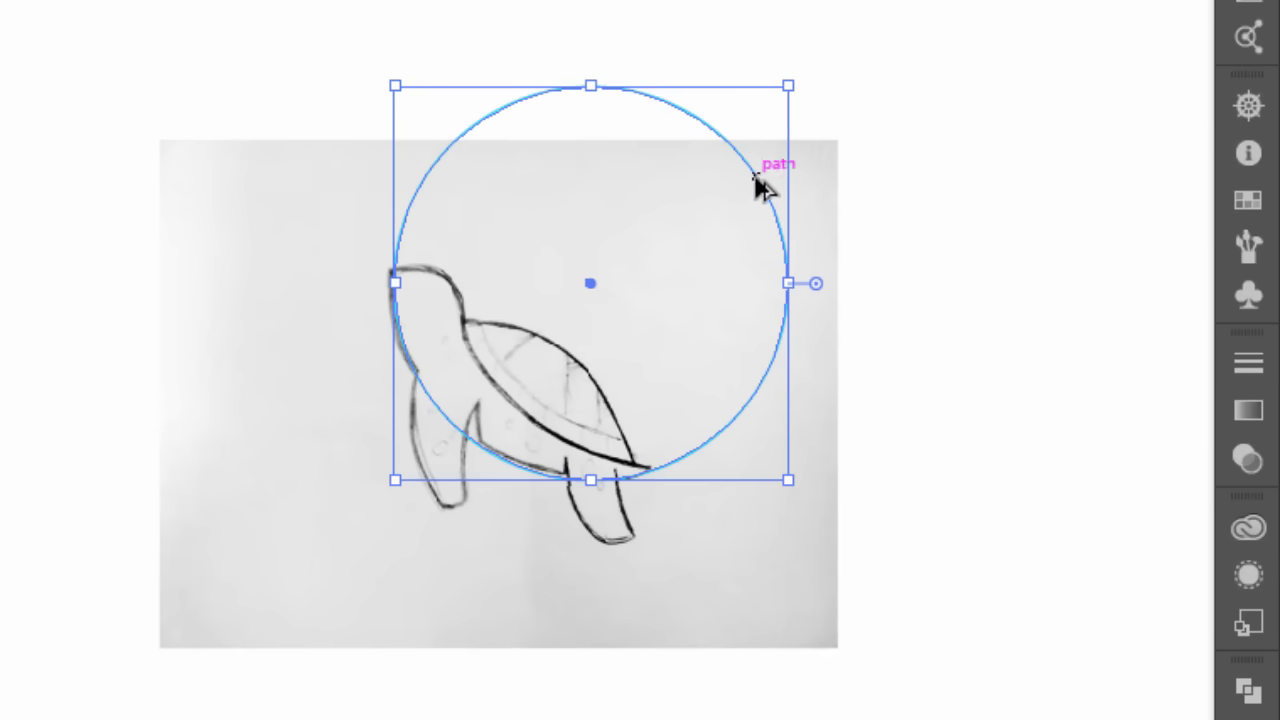
{"action": "left_click", "coordinate": [826, 575]}
{"action": "left_click", "coordinate": [708, 452]}
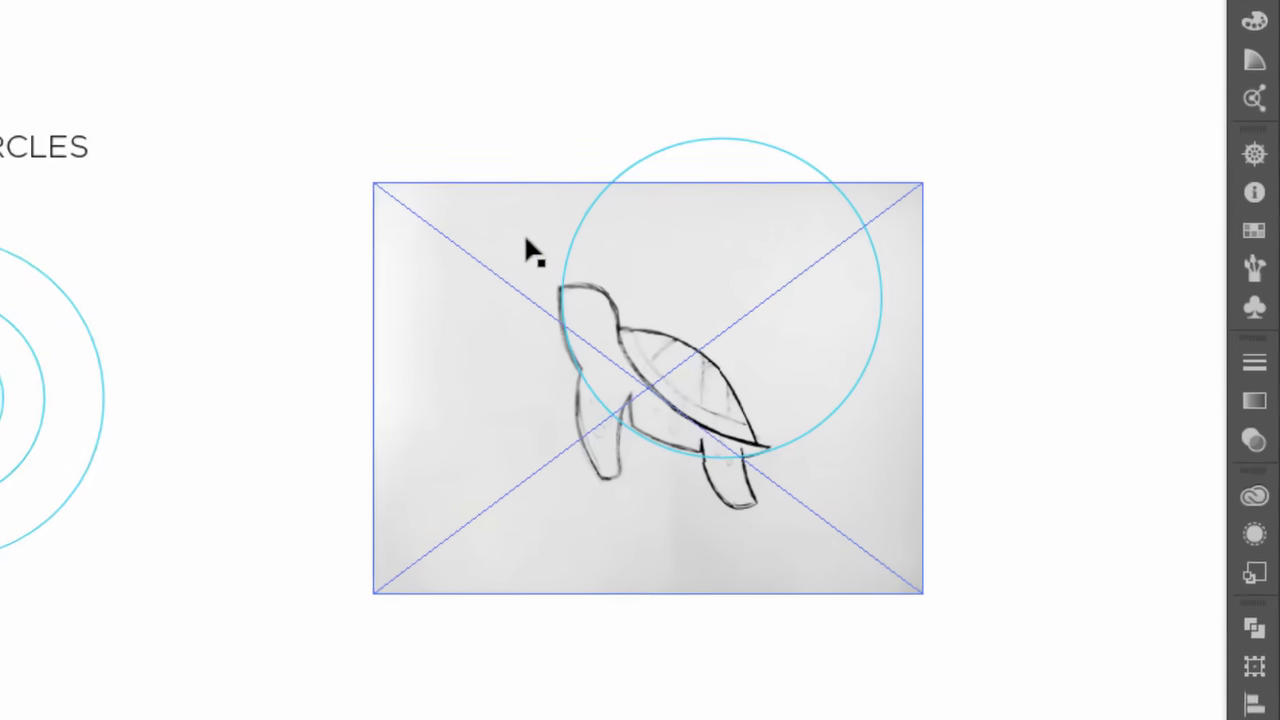
{"action": "key", "text": "ctrl+shift+a"}
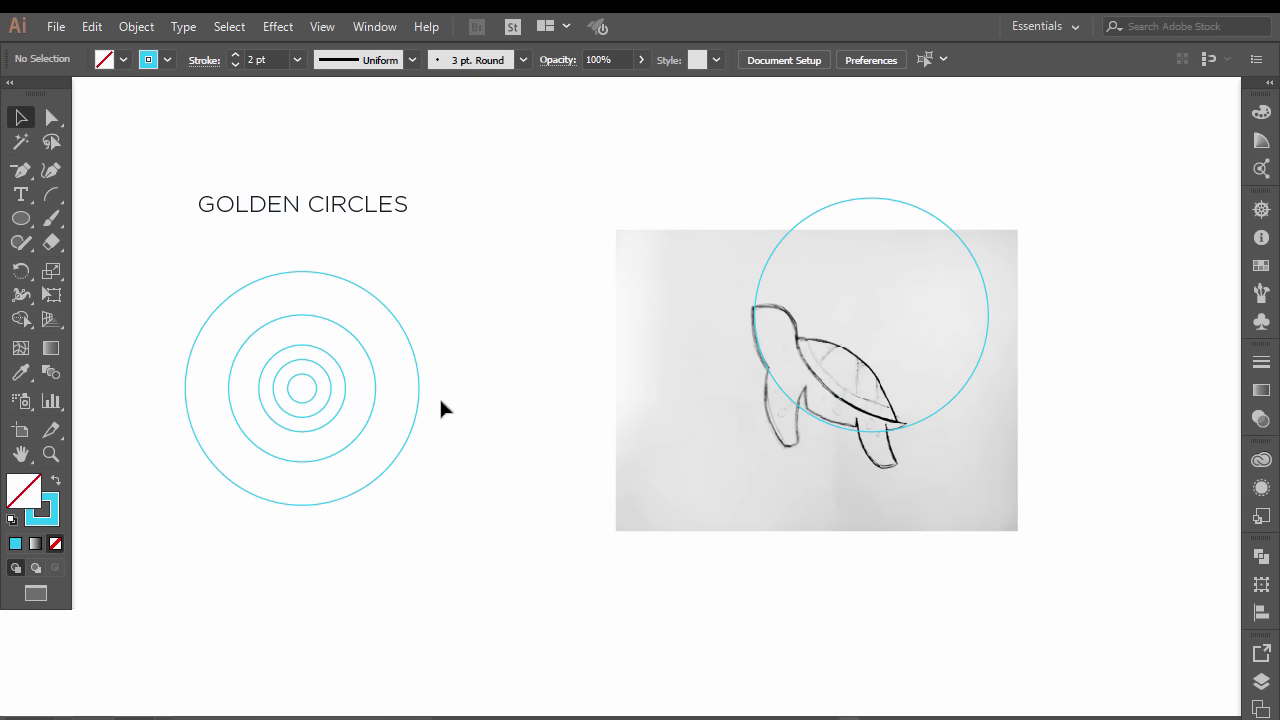
Place a smaller circle on the lower body, a large copy over the shell, and another toward the head
{"action": "mouse_move", "coordinate": [366, 357]}
{"action": "left_mouse_down"}
{"action": "mouse_move", "coordinate": [774, 334]}
{"action": "mouse_move", "coordinate": [889, 357]}
{"action": "mouse_move", "coordinate": [888, 383]}
{"action": "left_mouse_up"}
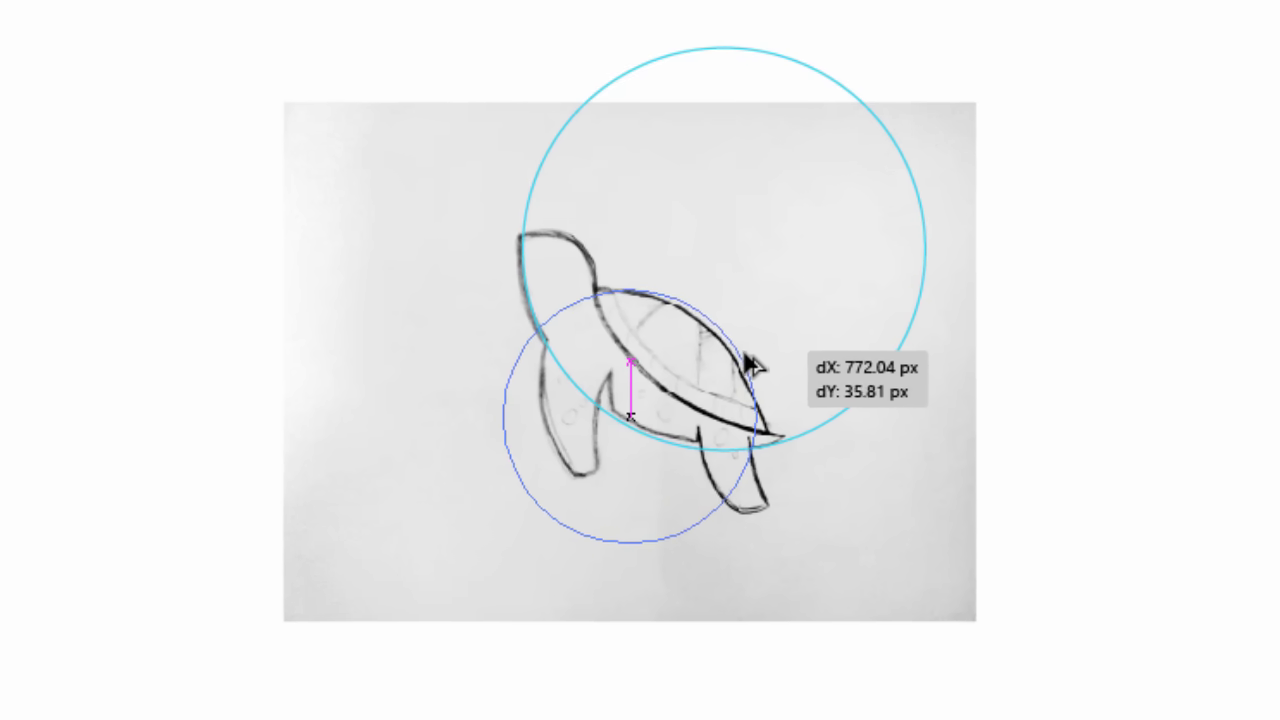
{"action": "left_click_drag", "start_coordinate": [746, 356], "coordinate": [747, 346]}
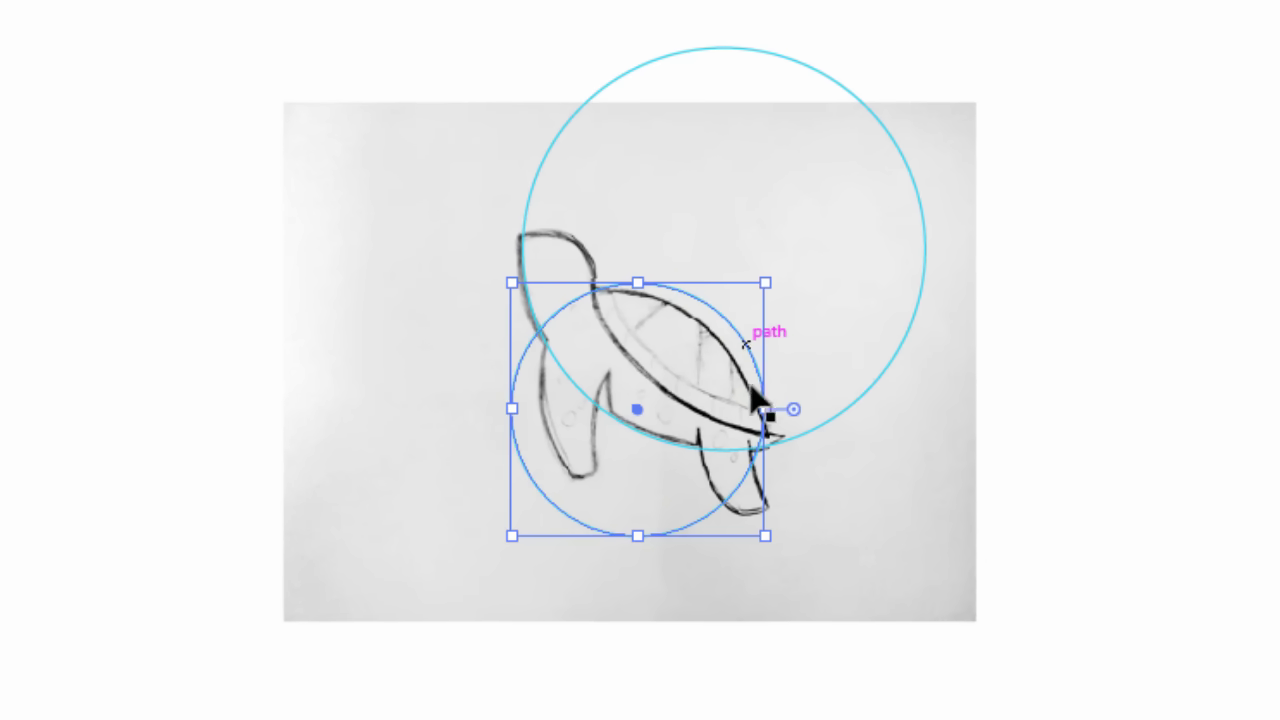
{"action": "left_click", "coordinate": [1029, 429]}
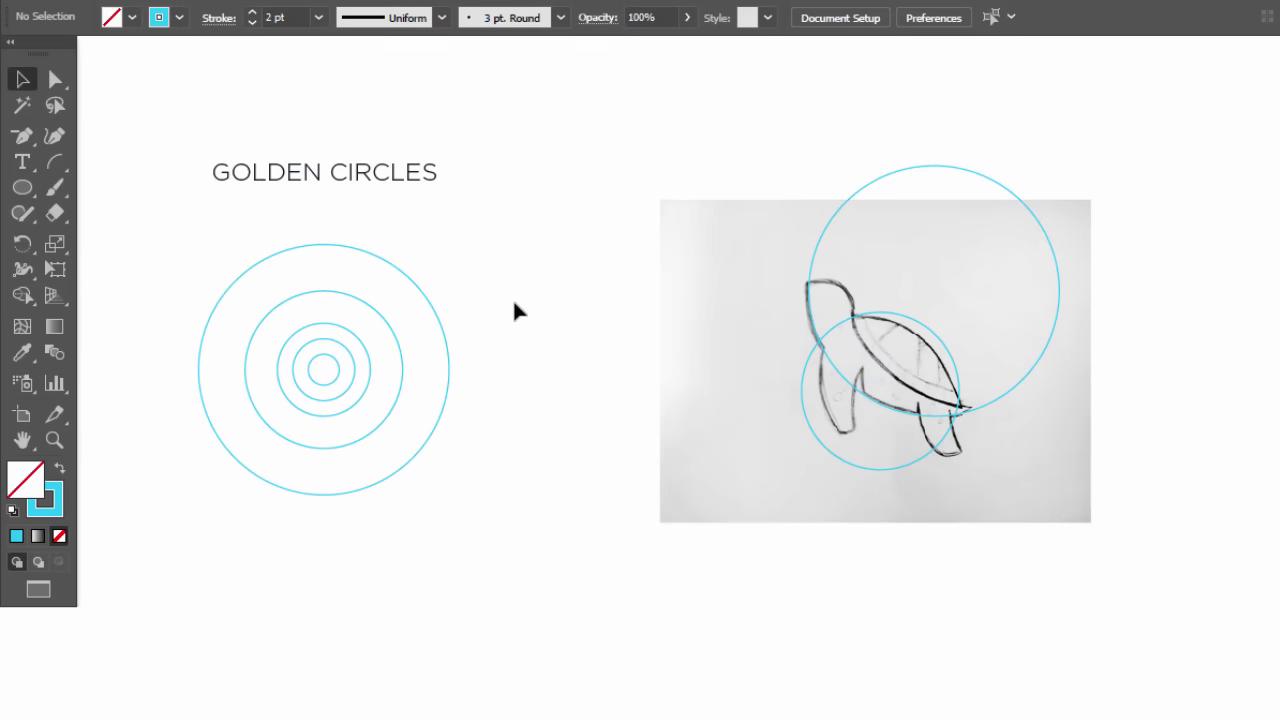
{"action": "mouse_move", "coordinate": [428, 300]}
{"action": "left_mouse_down"}
{"action": "mouse_move", "coordinate": [1040, 189]}
{"action": "mouse_move", "coordinate": [1078, 215]}
{"action": "left_mouse_up"}
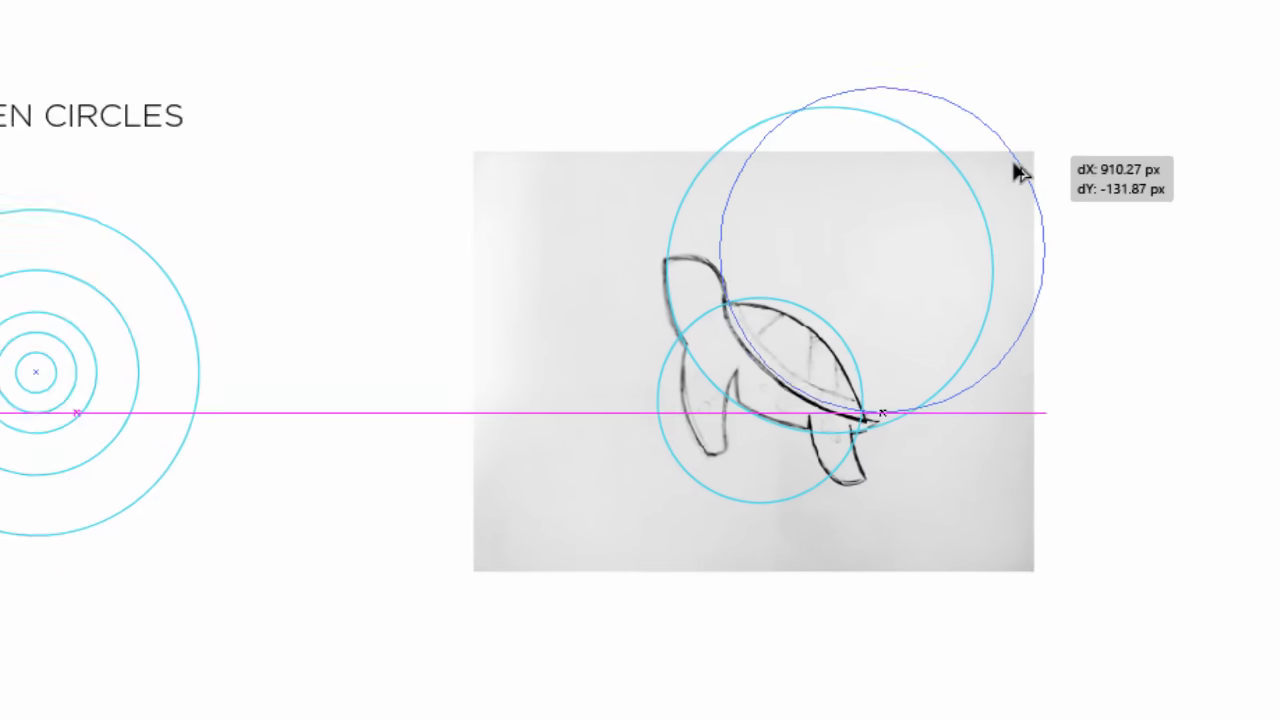
{"action": "mouse_move", "coordinate": [1015, 166]}
{"action": "left_mouse_down"}
{"action": "mouse_move", "coordinate": [1031, 176]}
{"action": "mouse_move", "coordinate": [1017, 163]}
{"action": "left_mouse_up"}
{"action": "left_click_drag", "start_coordinate": [936, 100], "coordinate": [943, 120]}
{"action": "left_click", "coordinate": [1137, 337]}
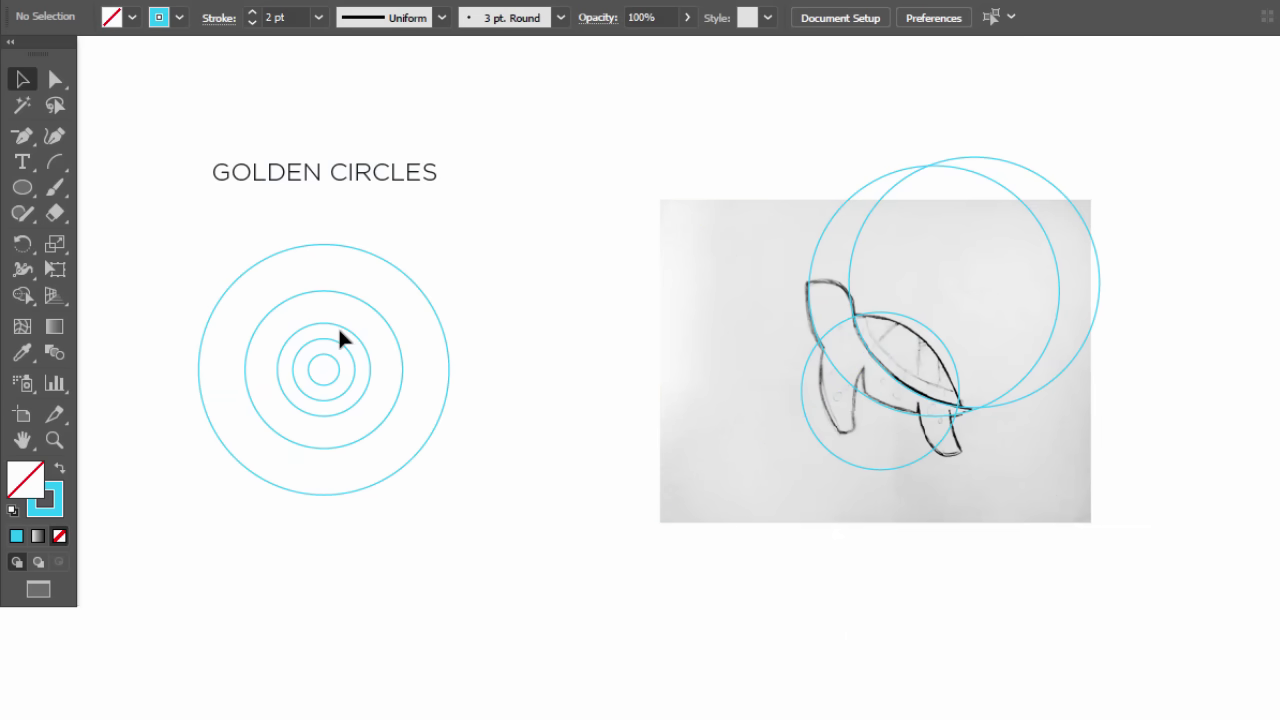
{"action": "left_click_drag", "start_coordinate": [341, 328], "coordinate": [781, 280]}
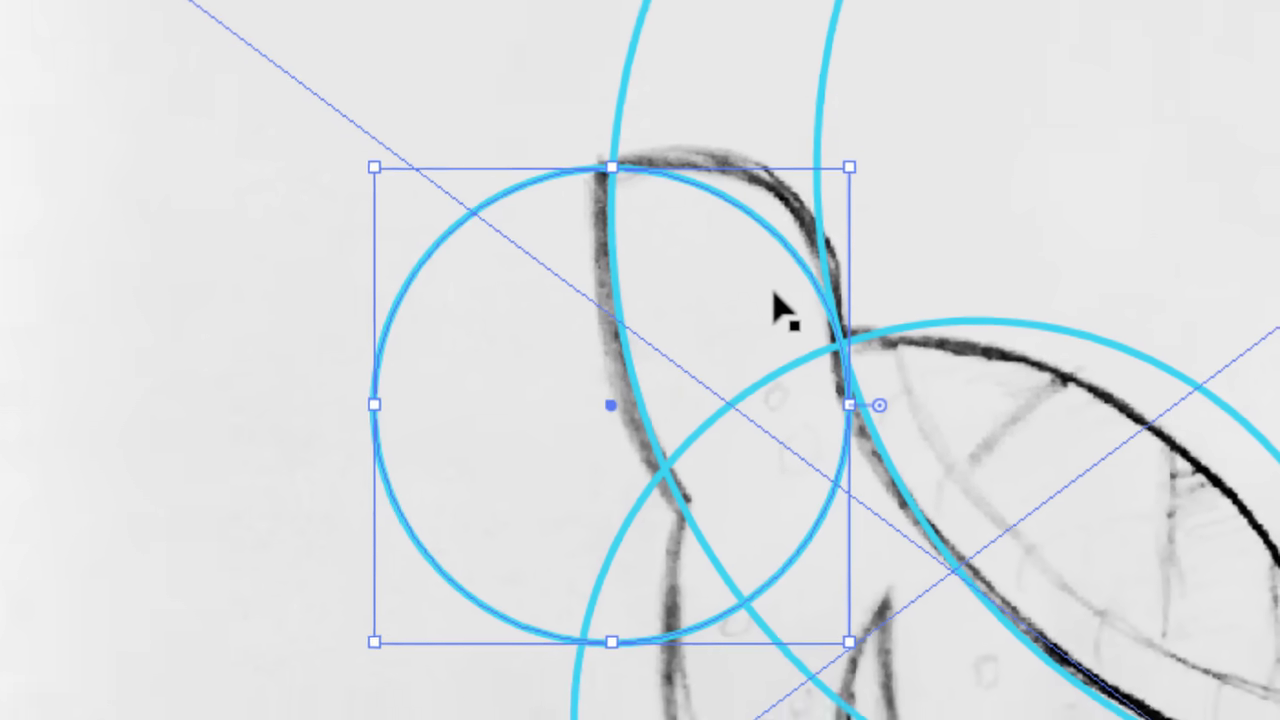
Turn on Snap to Point and switch to Outline view
{"action": "scroll", "coordinate": [778, 308], "scroll_direction": "up", "scroll_amount": 2}
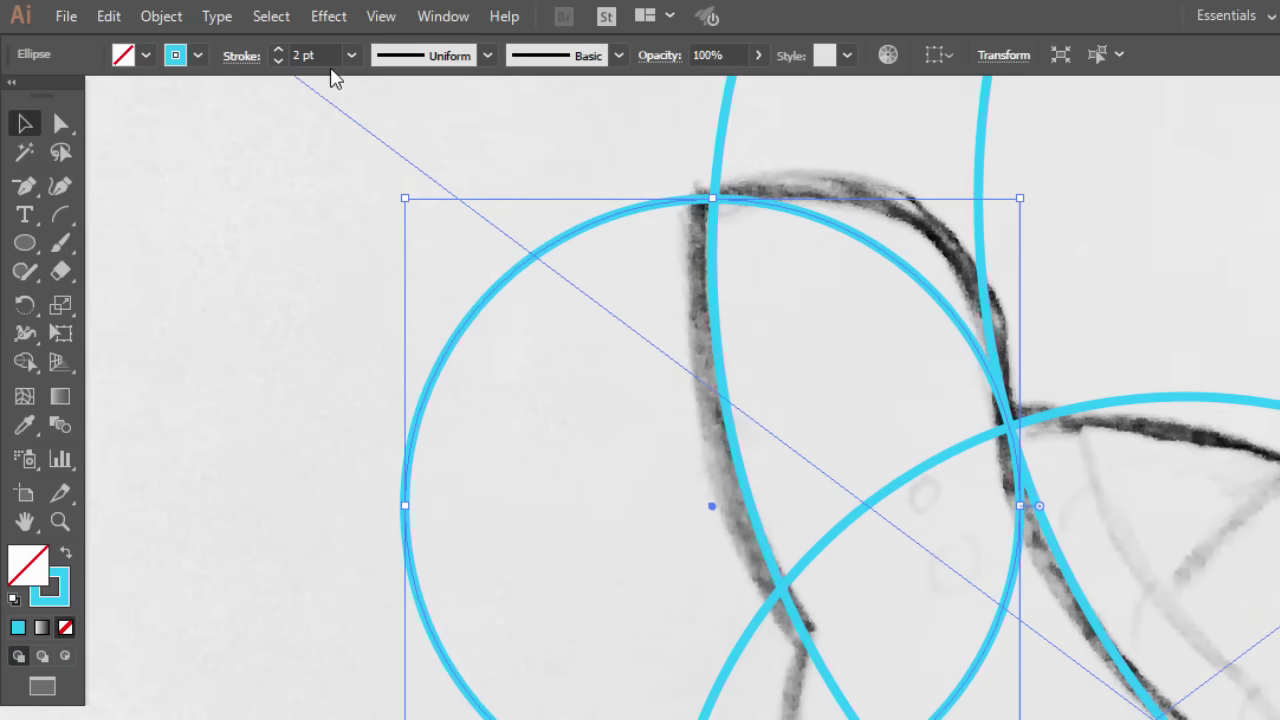
{"action": "left_click", "coordinate": [381, 16]}
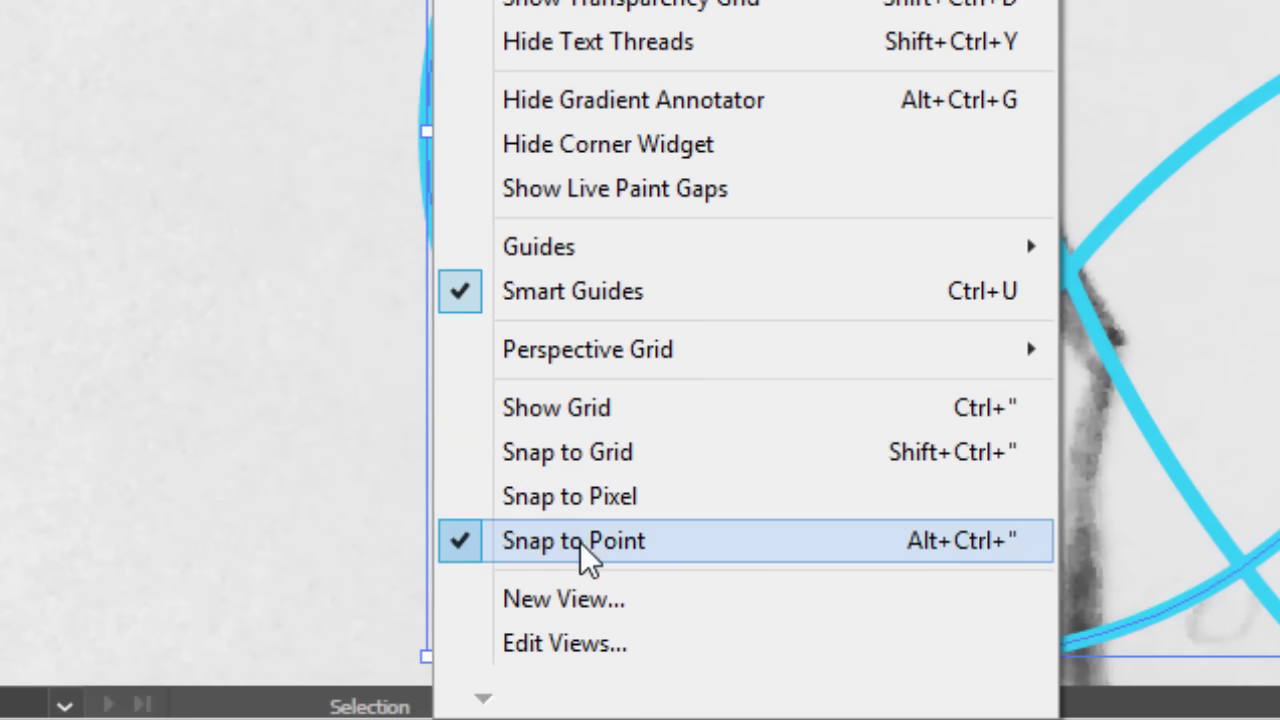
{"action": "left_click", "coordinate": [920, 302]}
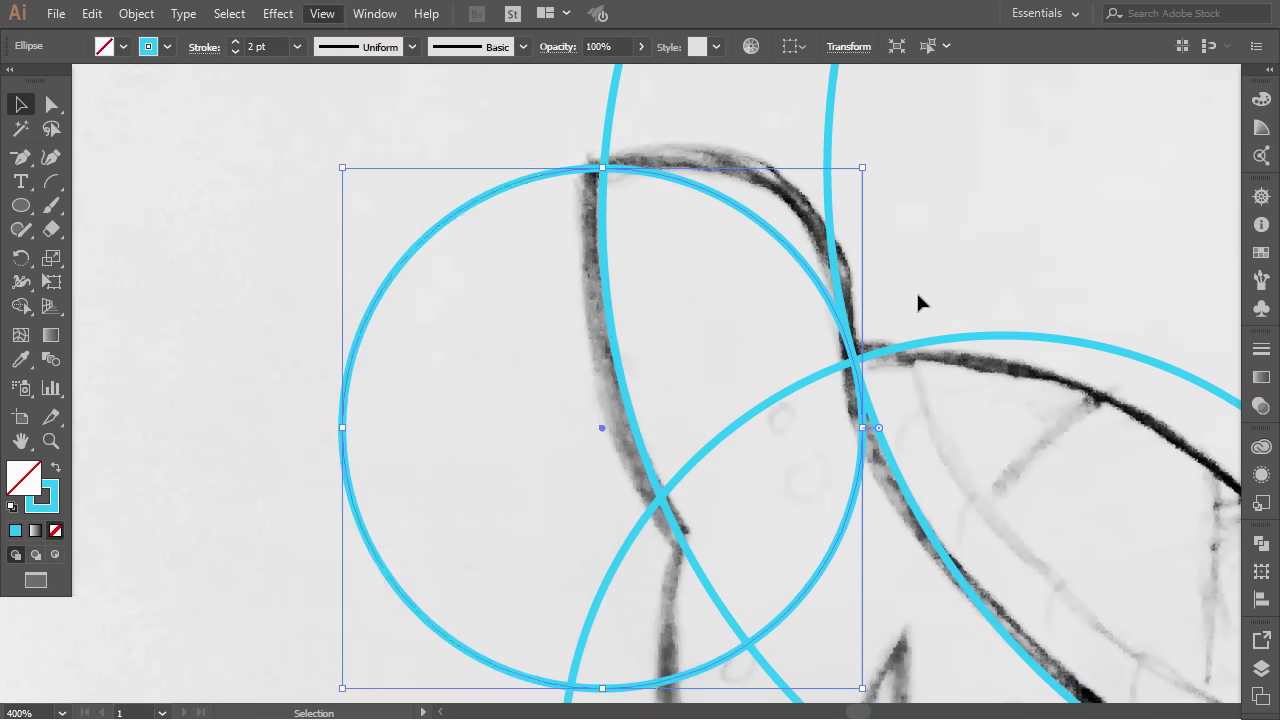
{"action": "left_click", "coordinate": [887, 323]}
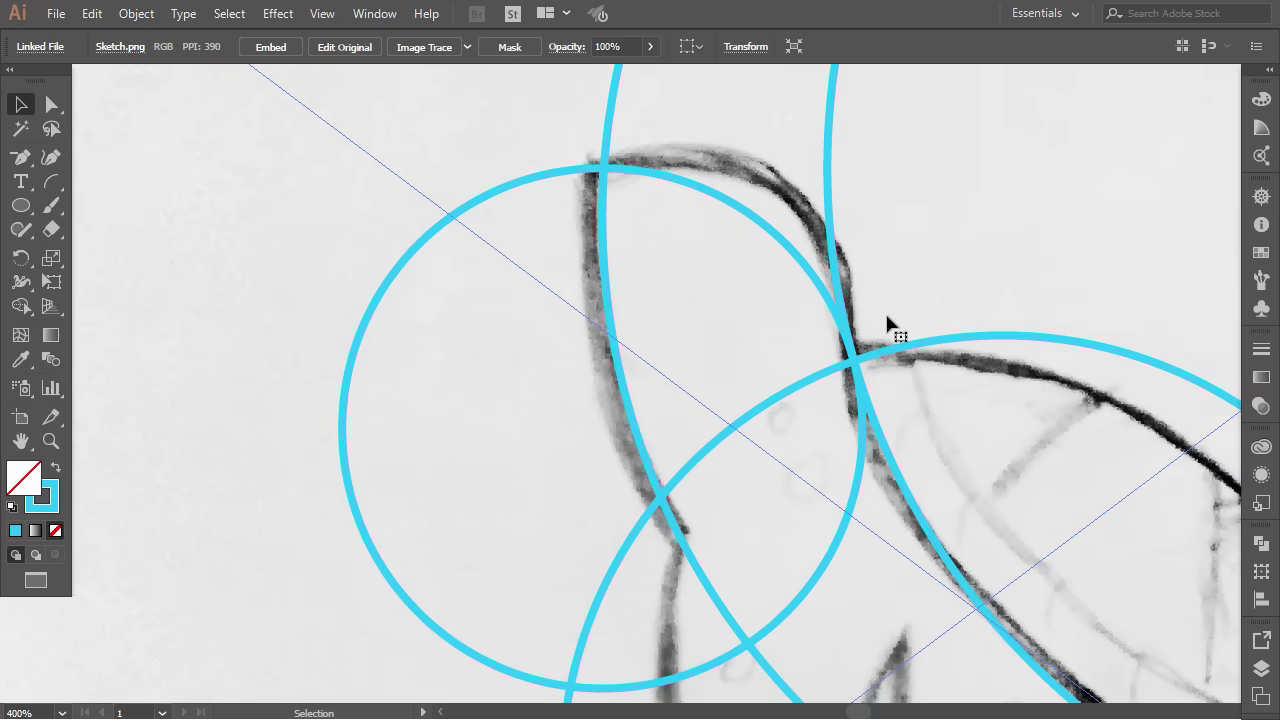
{"action": "key", "text": "ctrl+y"}
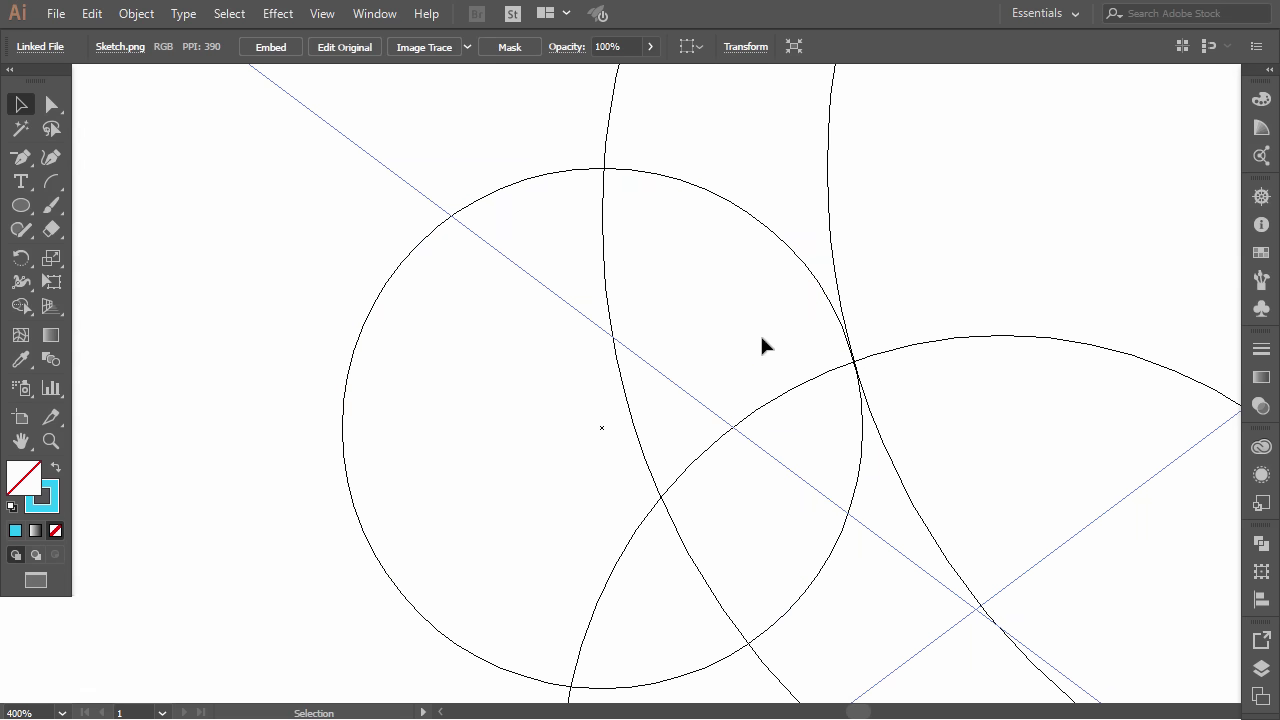
Drag the diagonal line exactly onto the golden circles' intersection point
{"action": "scroll", "coordinate": [880, 375], "scroll_direction": "up", "scroll_amount": 8}
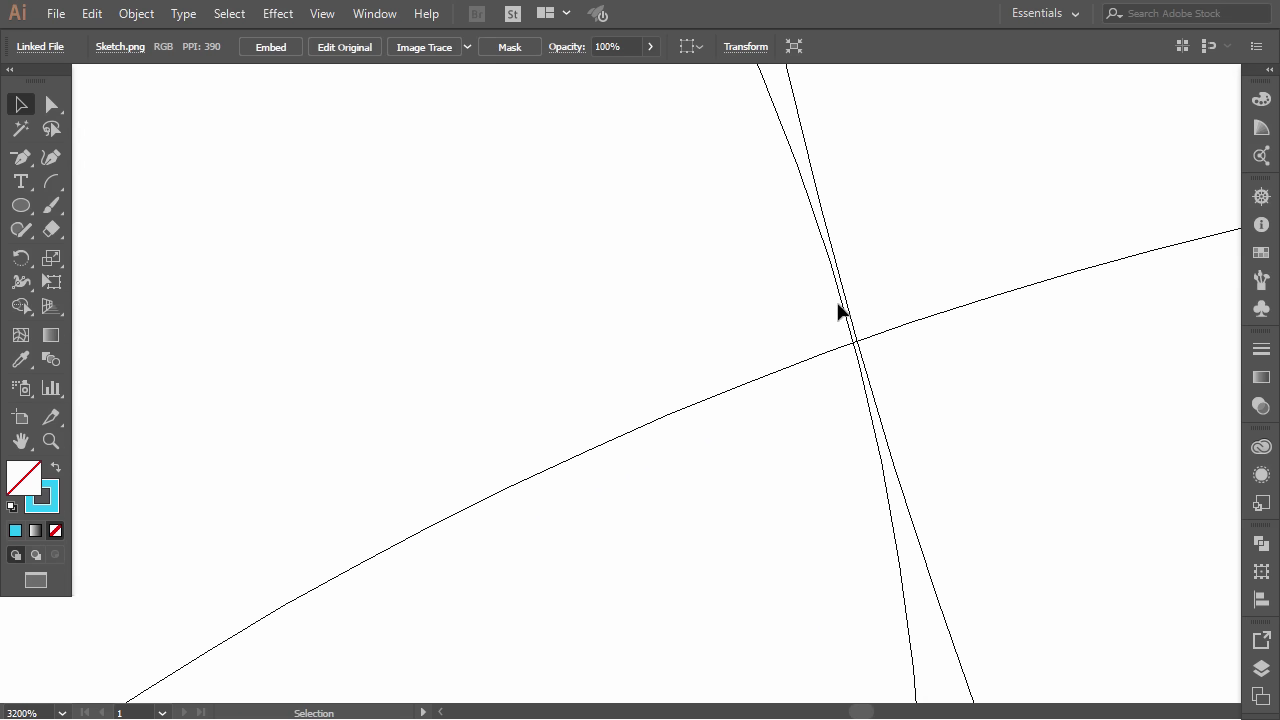
{"action": "left_click_drag", "start_coordinate": [841, 306], "coordinate": [845, 309]}
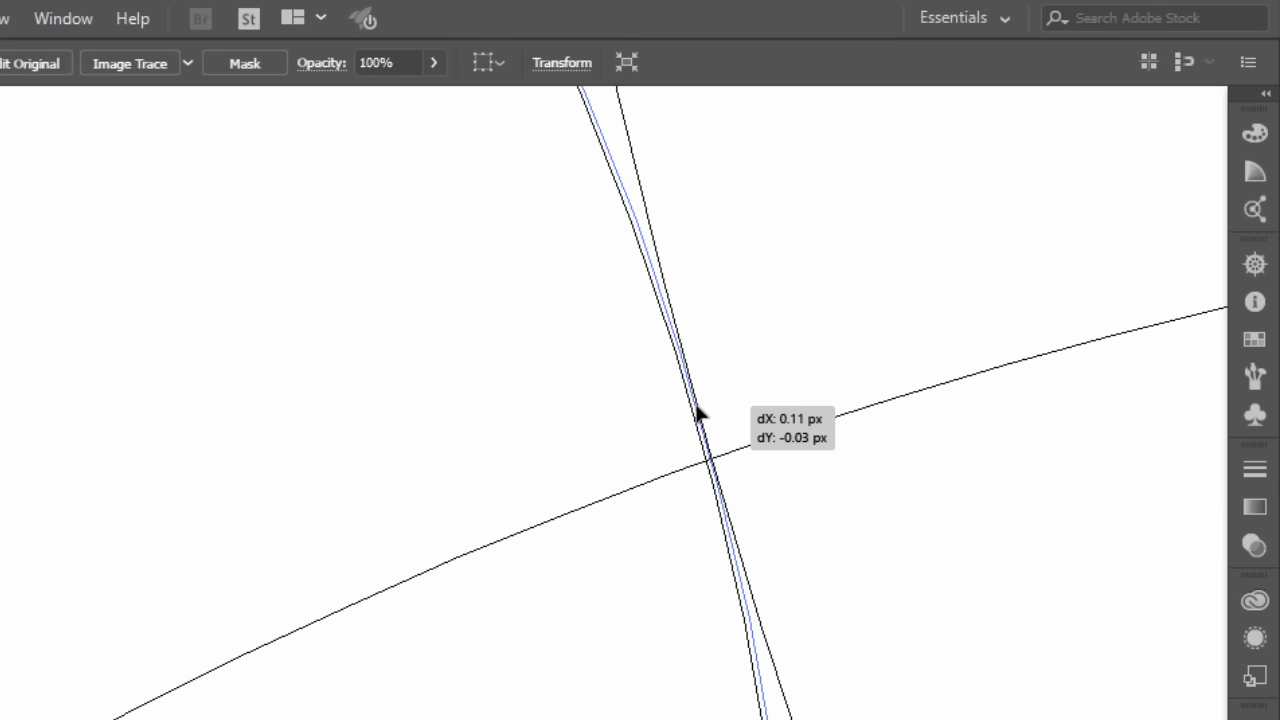
{"action": "left_click_drag", "start_coordinate": [700, 413], "coordinate": [700, 409]}
{"action": "left_click", "coordinate": [740, 390]}
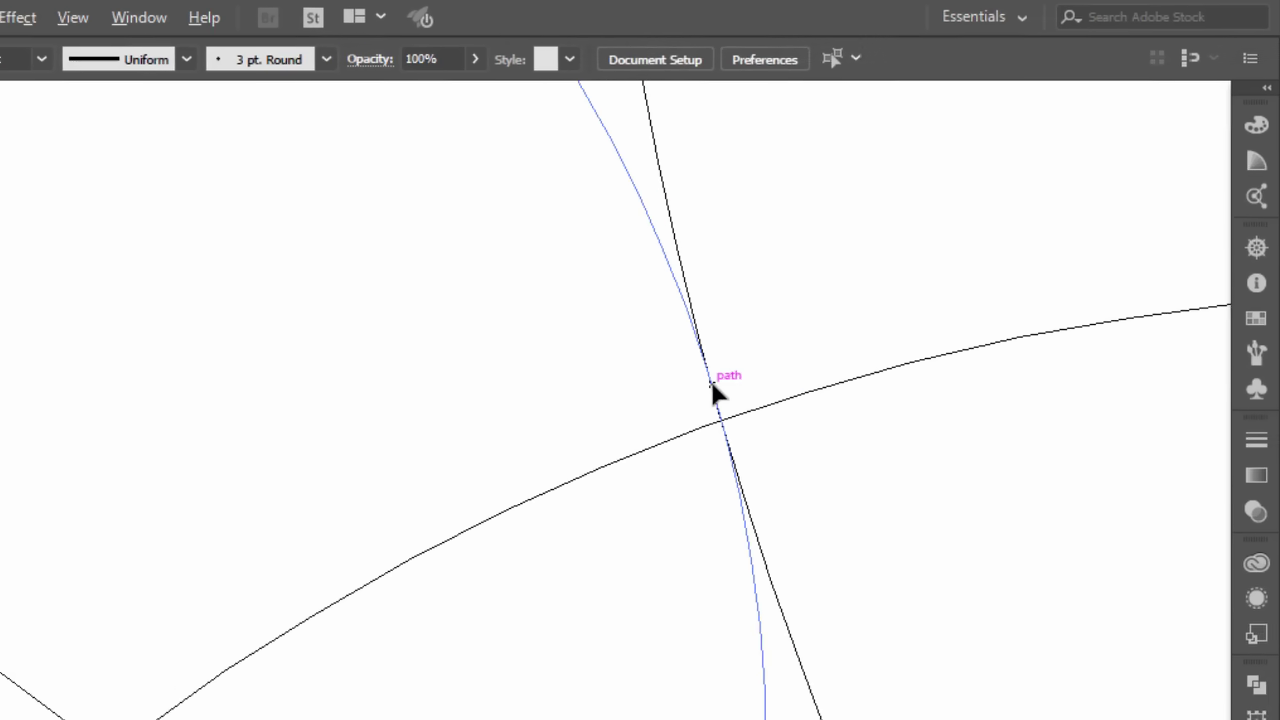
{"action": "scroll", "coordinate": [712, 385], "scroll_direction": "down", "scroll_amount": 6}
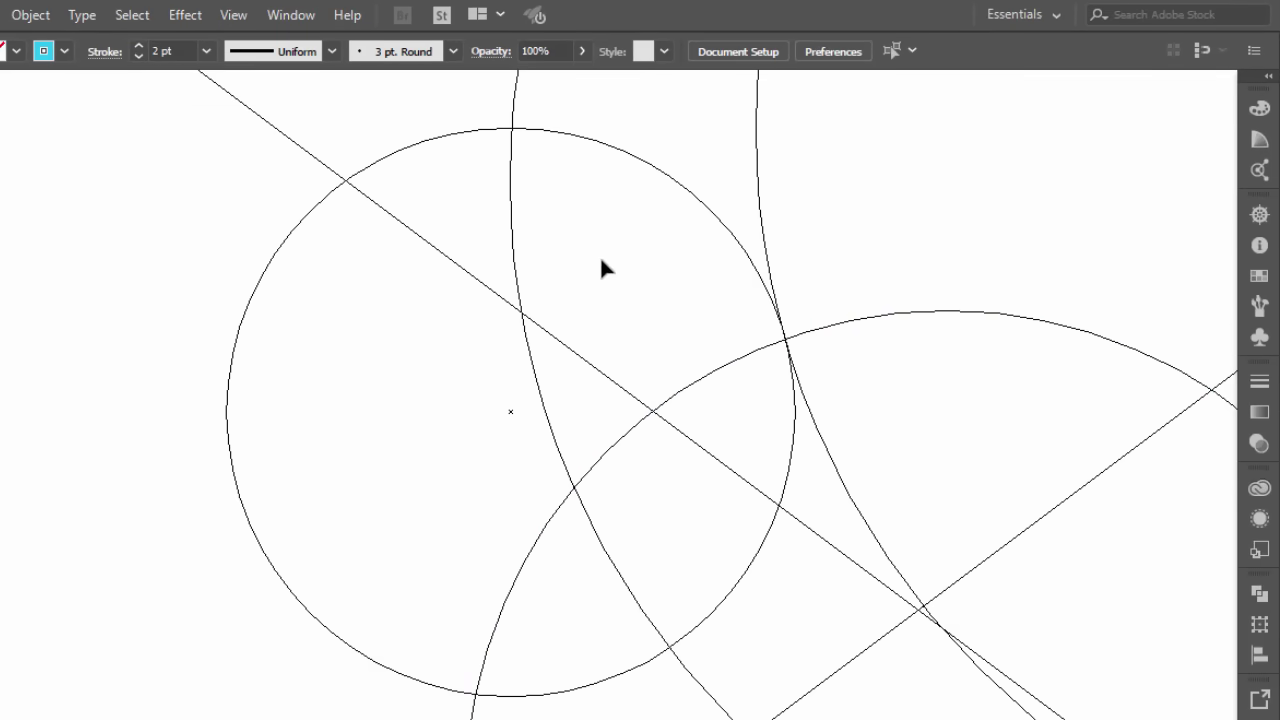
{"action": "scroll", "coordinate": [830, 300], "scroll_direction": "down", "scroll_amount": 4}
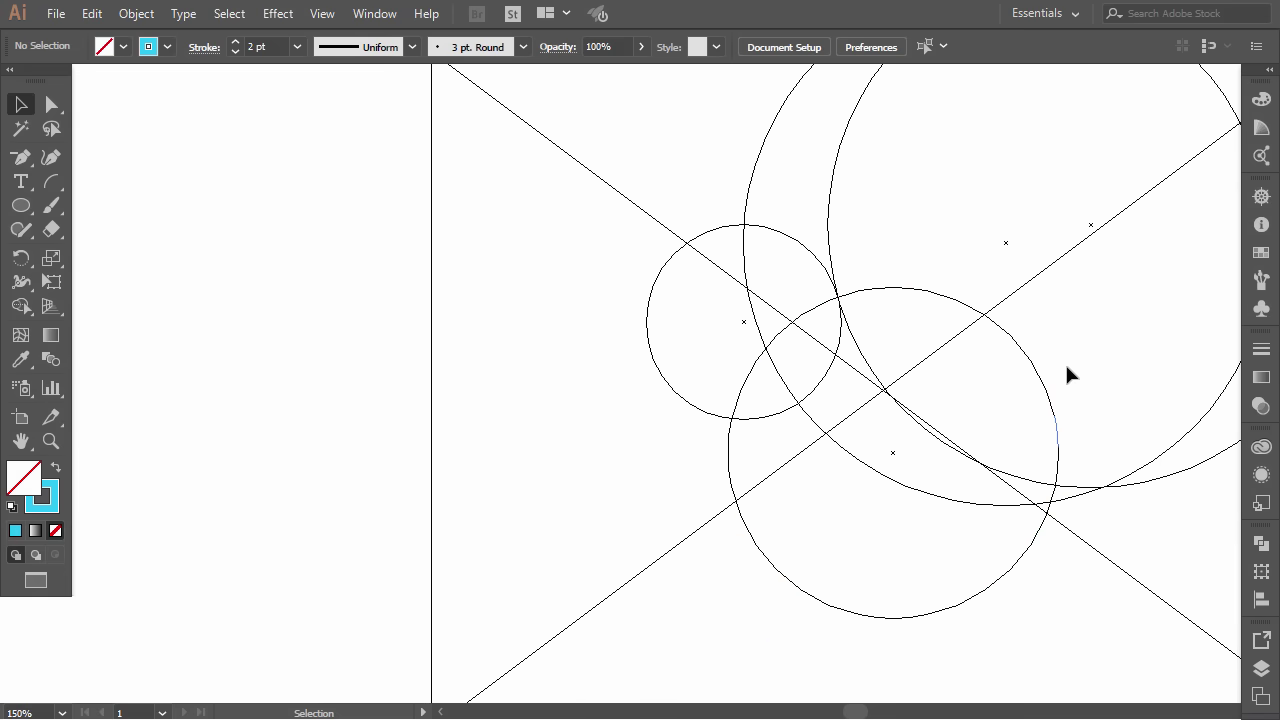
{"action": "key", "text": "ctrl+minus"}
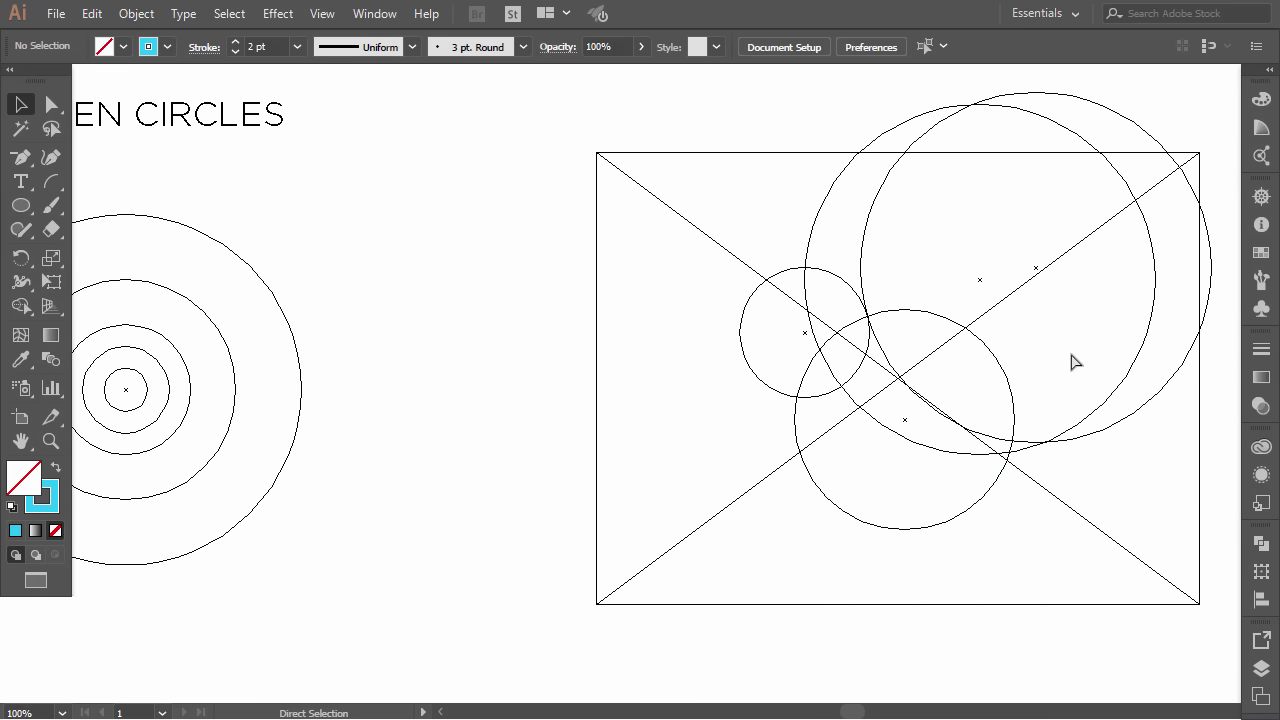
{"action": "scroll", "coordinate": [1073, 362], "scroll_direction": "right", "scroll_amount": 2}
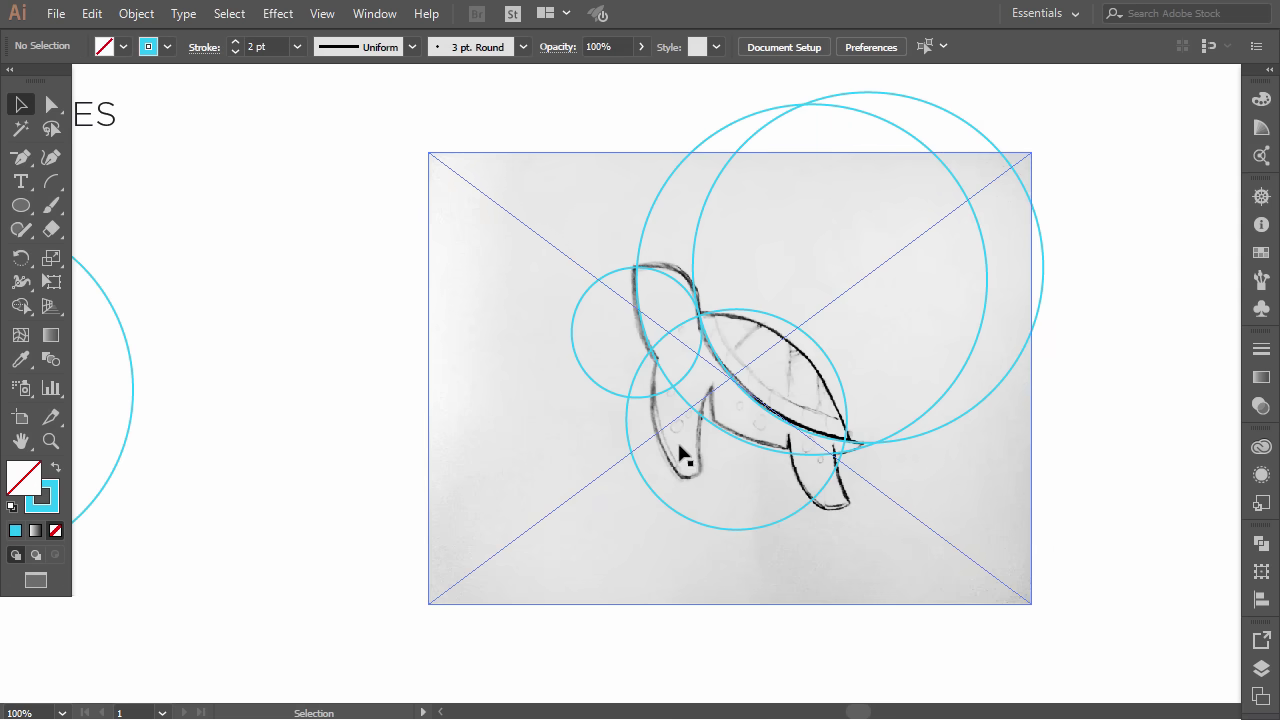
Alt-drag two golden circle copies onto the sketch, fitting them over the body and front flipper
{"action": "scroll", "coordinate": [445, 425], "scroll_direction": "down", "scroll_amount": 2}
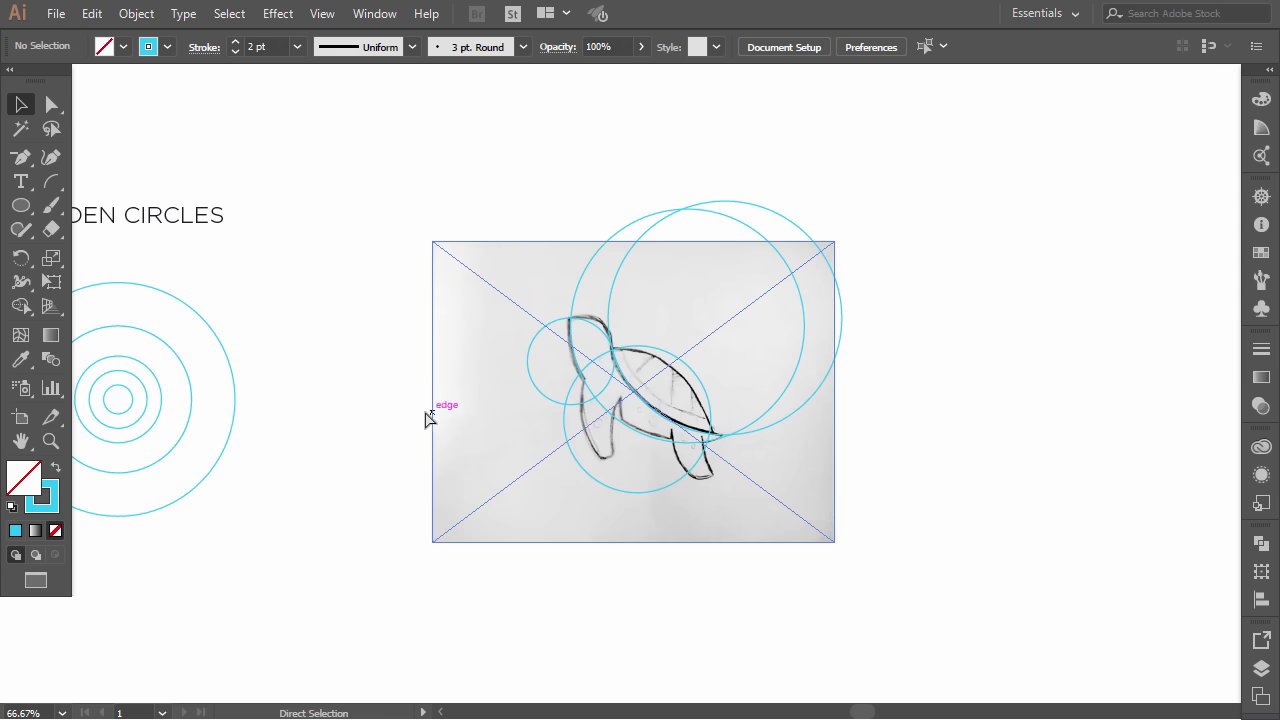
{"action": "scroll", "coordinate": [426, 417], "scroll_direction": "left", "scroll_amount": 3}
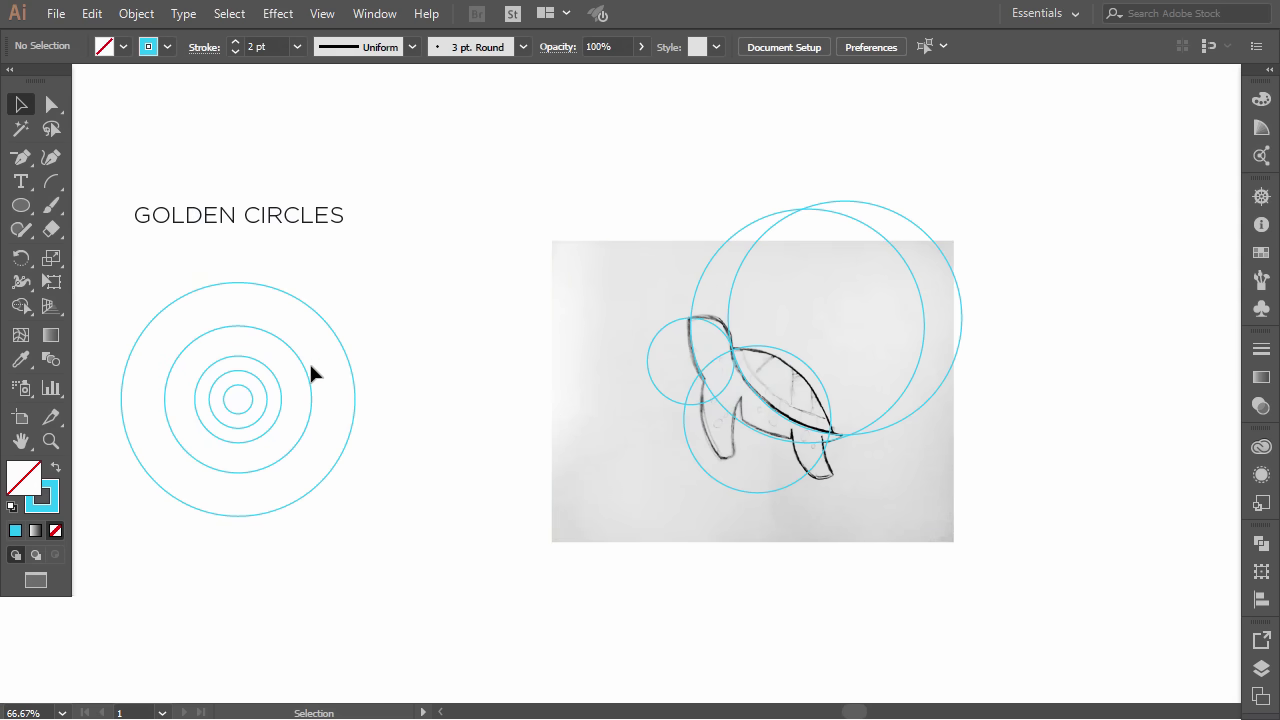
{"action": "left_click_drag", "start_coordinate": [313, 375], "coordinate": [844, 384]}
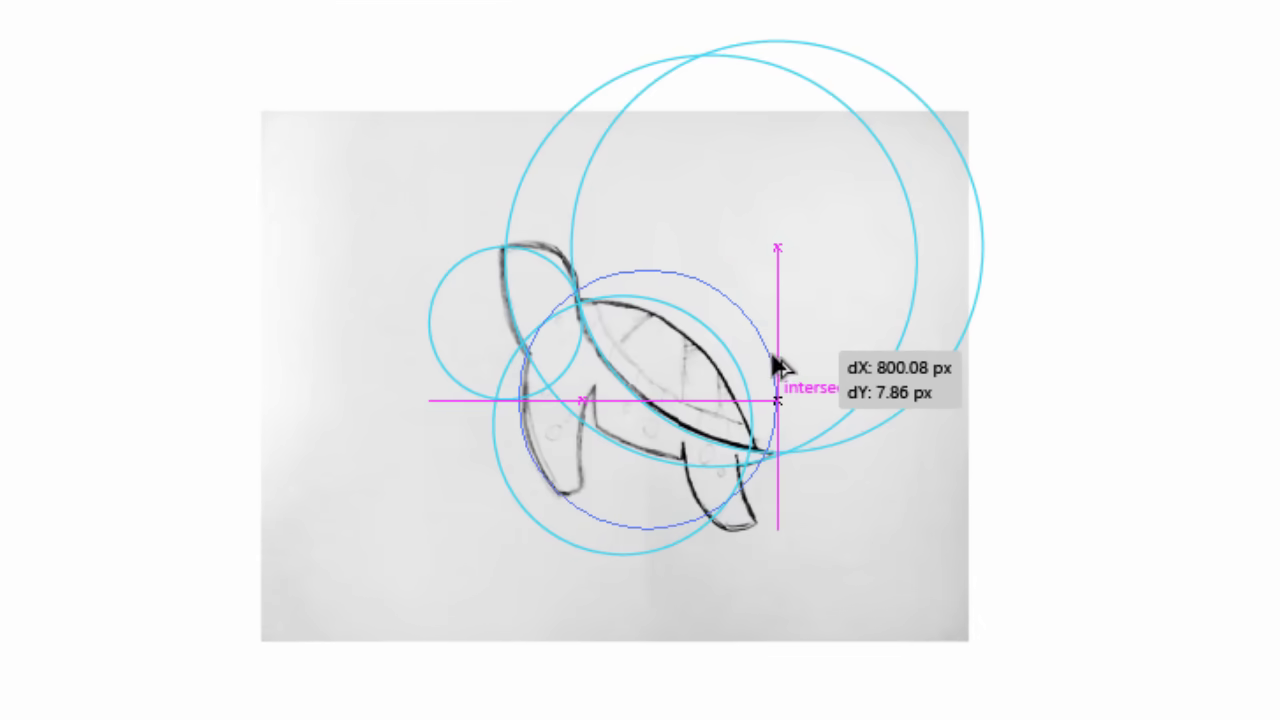
{"action": "left_click_drag", "start_coordinate": [772, 356], "coordinate": [782, 366]}
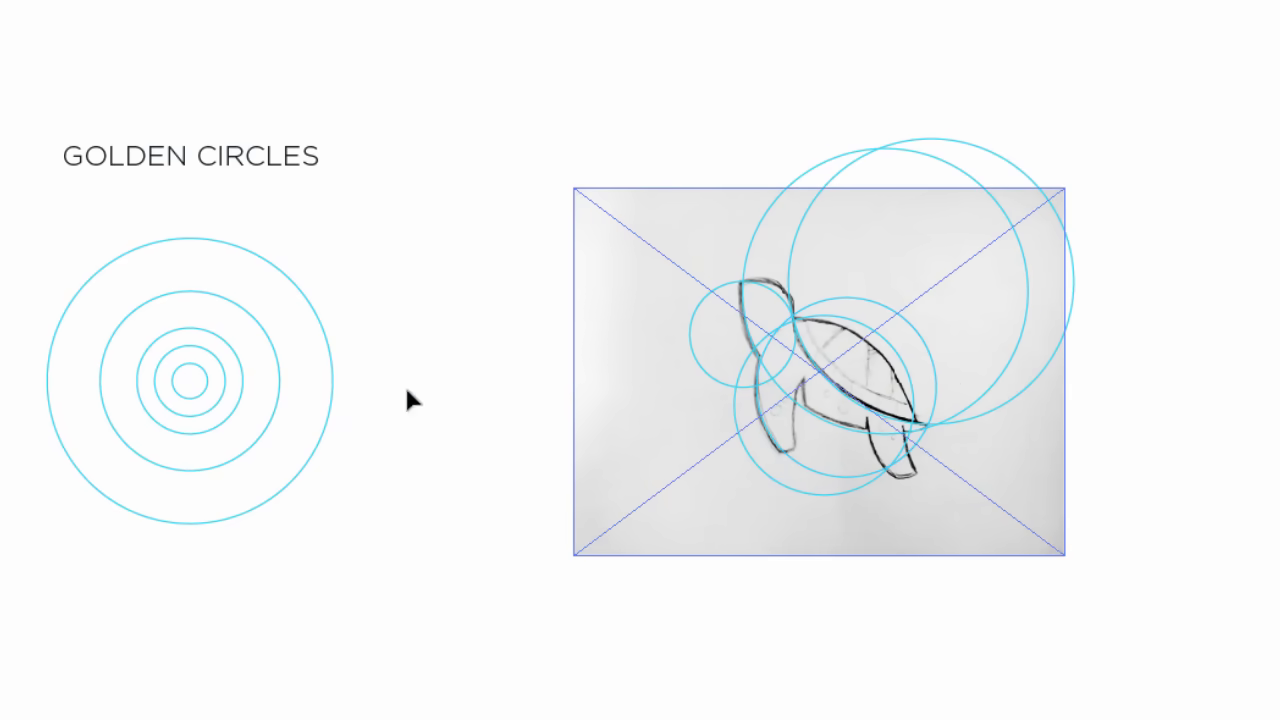
{"action": "left_click_drag", "start_coordinate": [248, 366], "coordinate": [891, 411]}
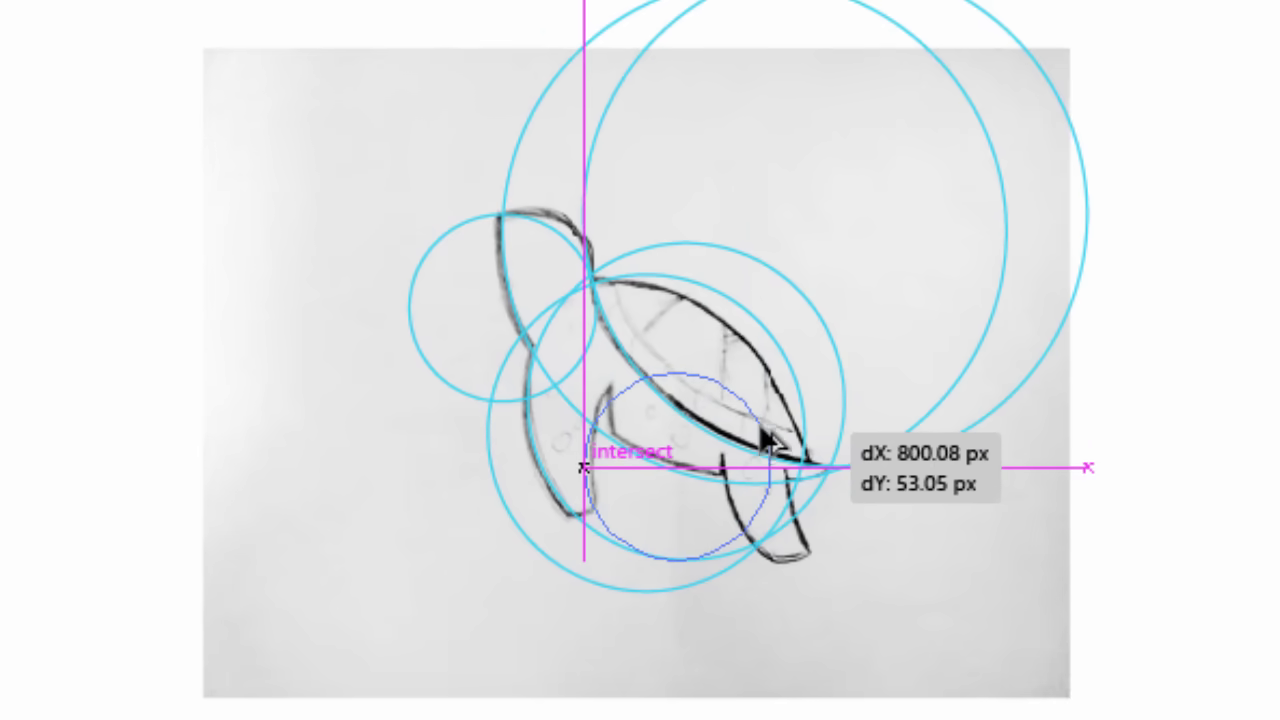
{"action": "left_click_drag", "start_coordinate": [762, 430], "coordinate": [758, 443]}
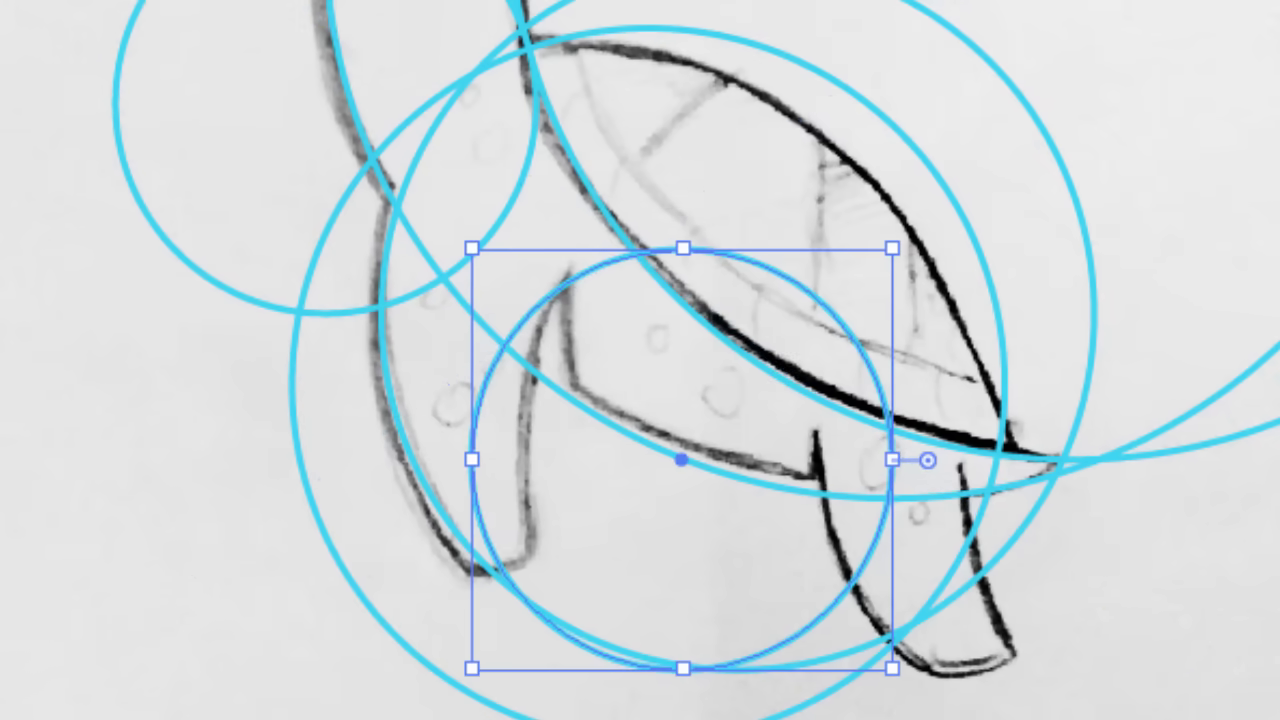
{"action": "left_click", "coordinate": [808, 429]}
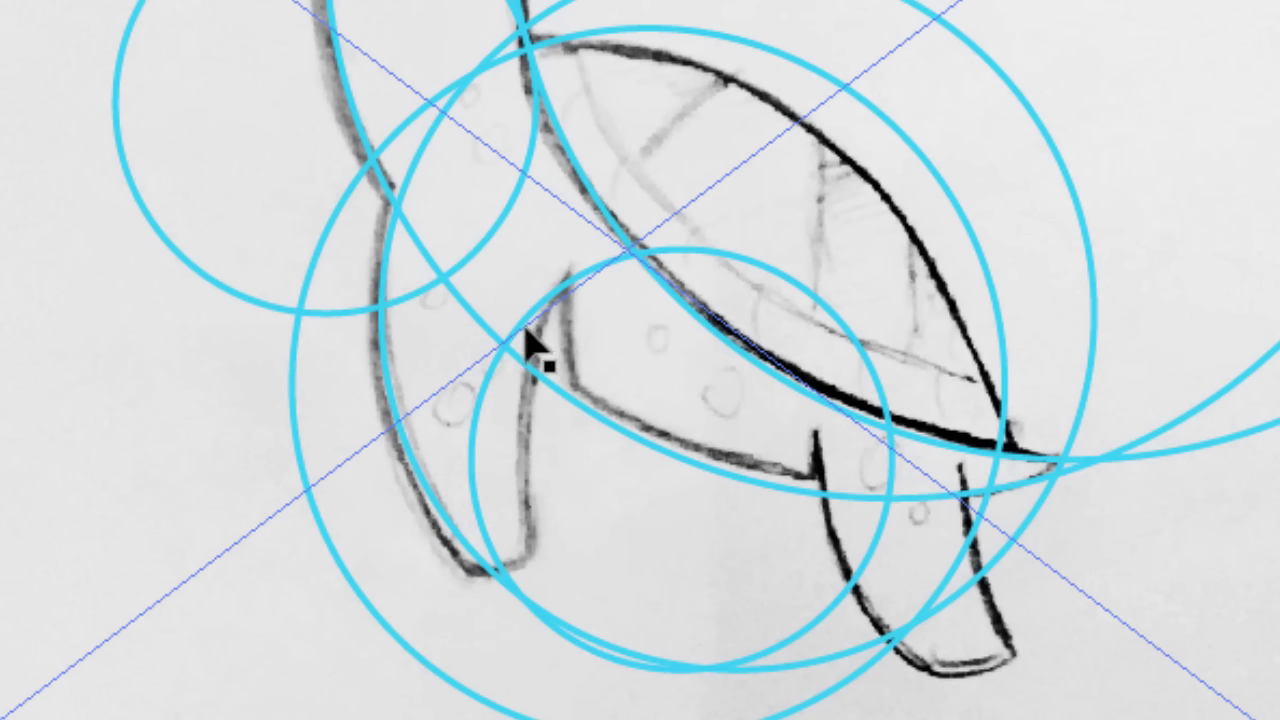
{"action": "left_click_drag", "start_coordinate": [489, 382], "coordinate": [557, 303]}
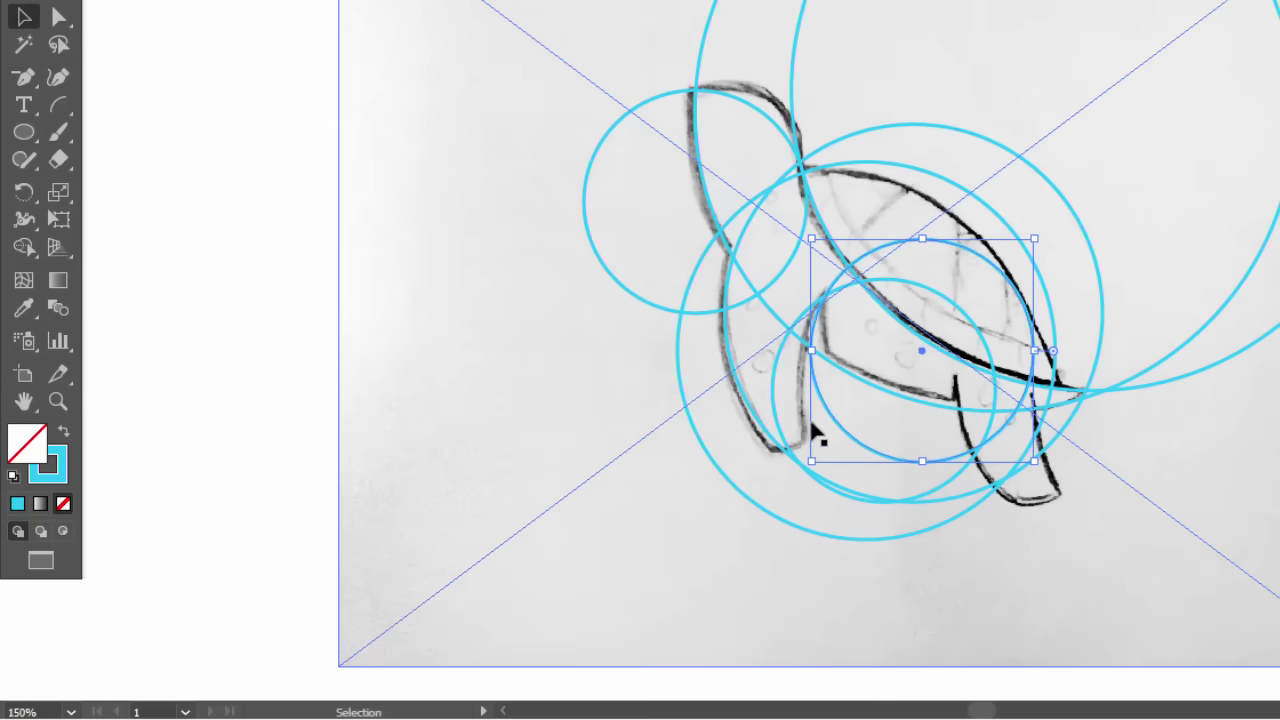
{"action": "scroll", "coordinate": [814, 434], "scroll_direction": "down", "scroll_amount": 1}
{"action": "left_click", "coordinate": [906, 643]}
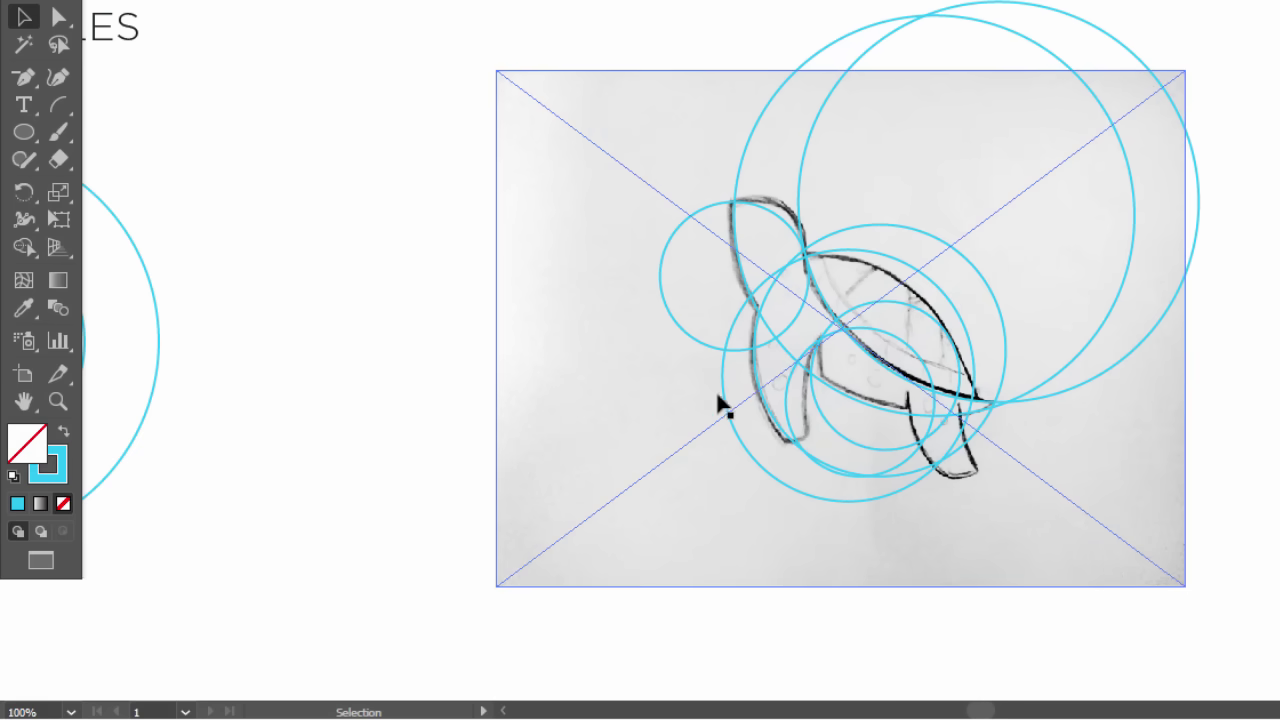
Align one circle, then fit a copy of the small golden circle onto the rear flipper curve
{"action": "left_click_drag", "start_coordinate": [828, 419], "coordinate": [918, 450]}
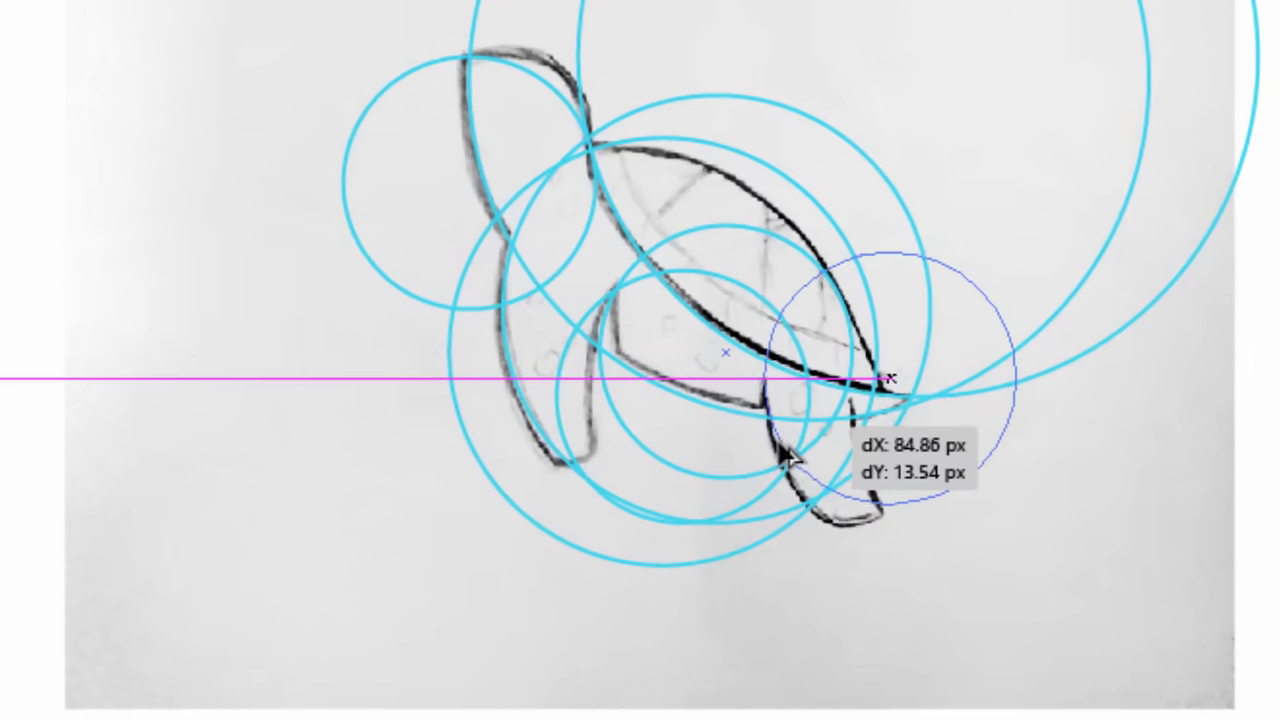
{"action": "left_click_drag", "start_coordinate": [770, 468], "coordinate": [761, 465]}
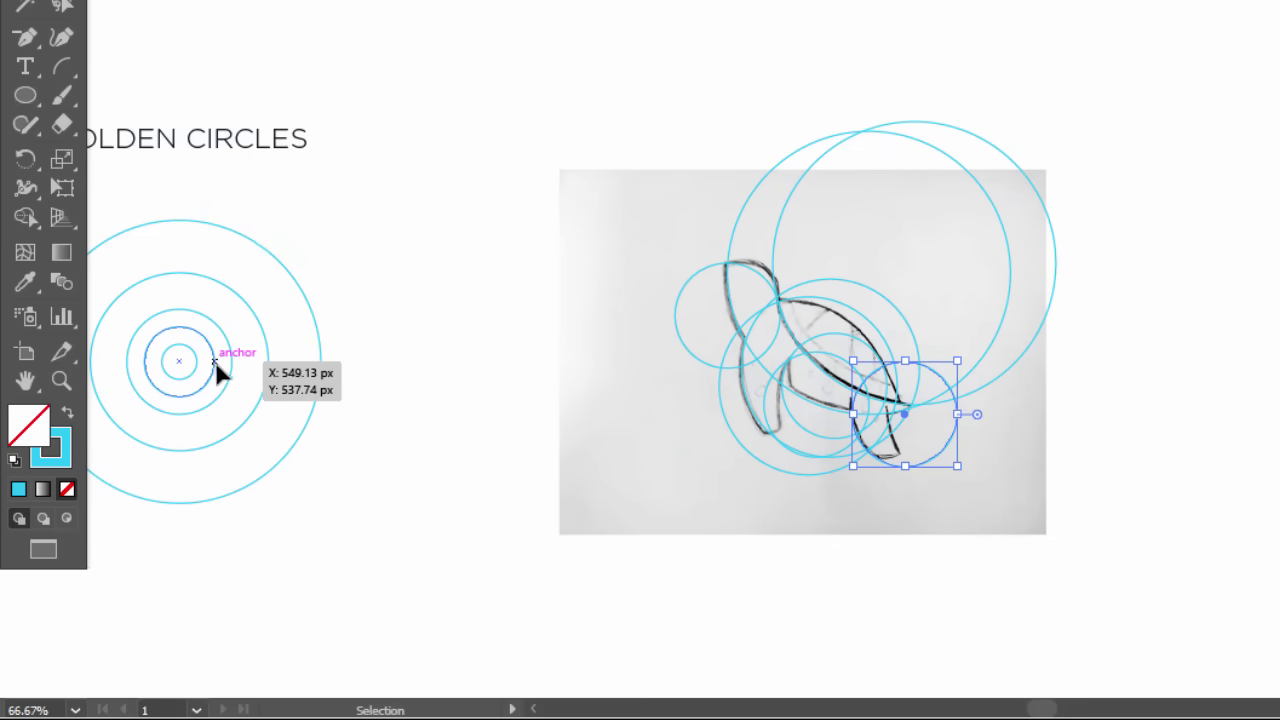
{"action": "left_click_drag", "start_coordinate": [229, 364], "coordinate": [960, 446]}
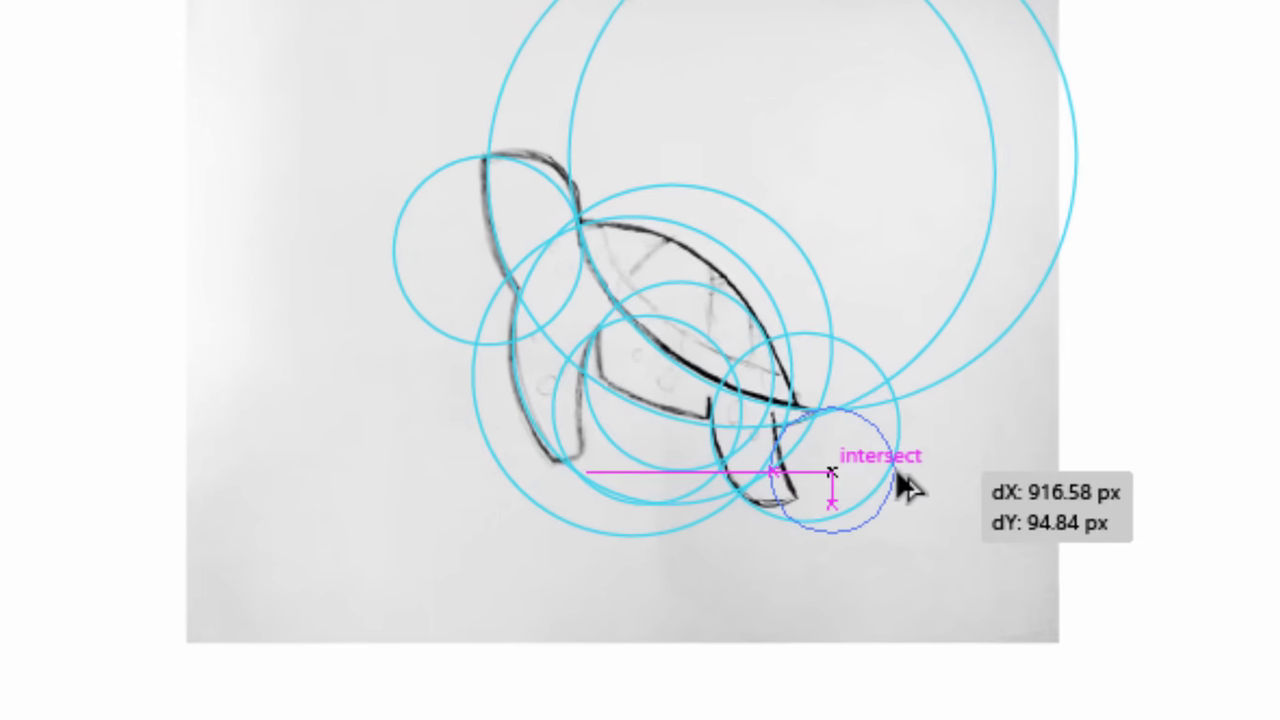
{"action": "left_click_drag", "start_coordinate": [897, 476], "coordinate": [809, 486]}
{"action": "scroll", "coordinate": [809, 486], "scroll_direction": "up", "scroll_amount": 4}
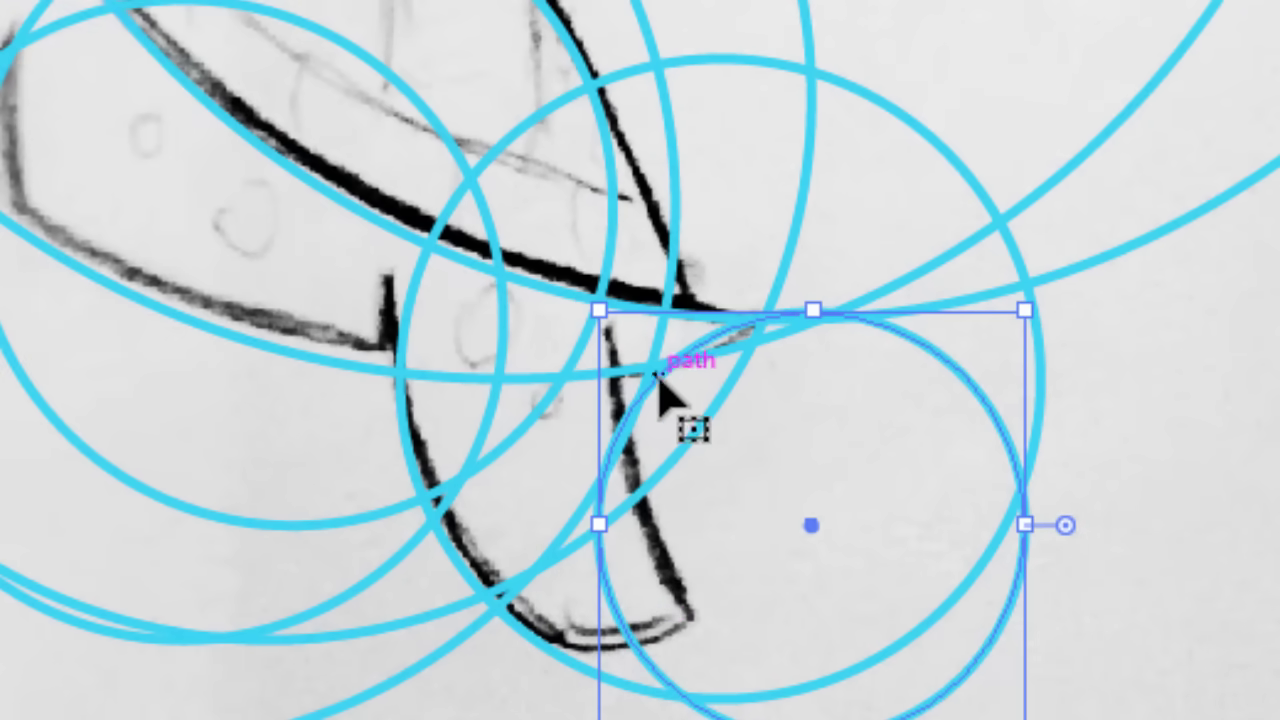
{"action": "mouse_move", "coordinate": [812, 719]}
{"action": "left_mouse_down"}
{"action": "mouse_move", "coordinate": [811, 694]}
{"action": "mouse_move", "coordinate": [797, 709]}
{"action": "left_mouse_up"}
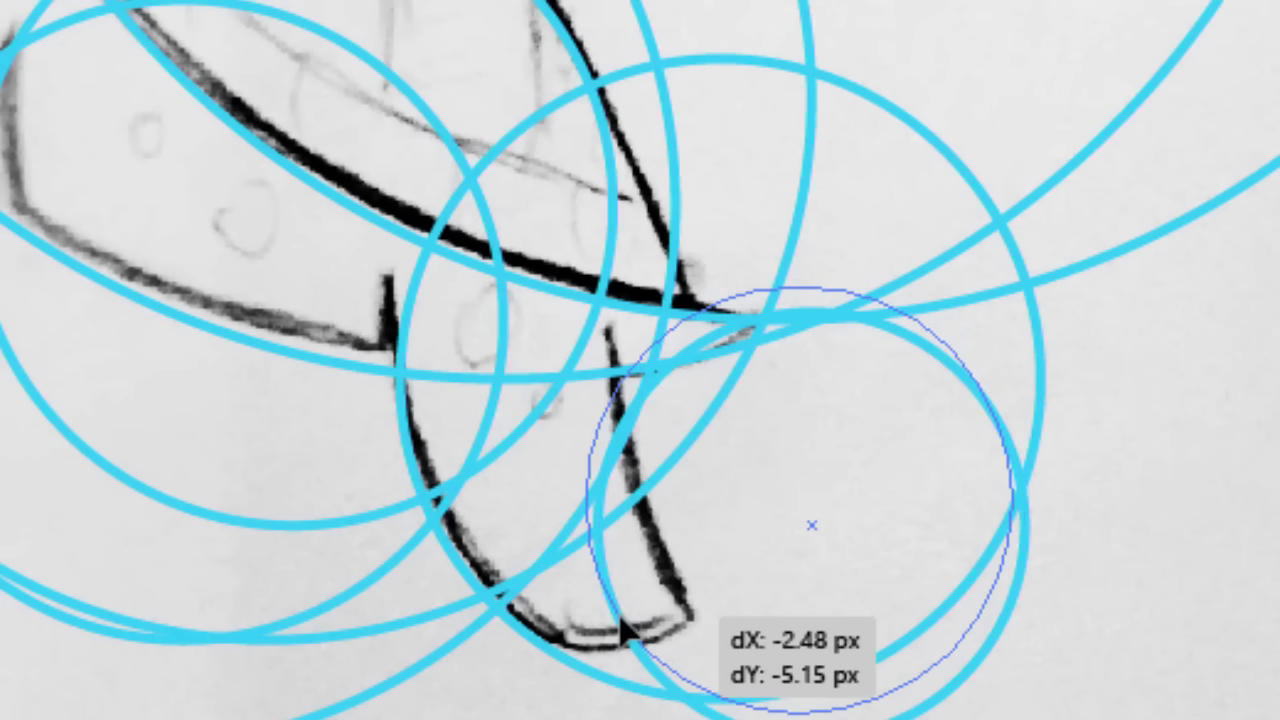
{"action": "left_click_drag", "start_coordinate": [622, 630], "coordinate": [615, 633]}
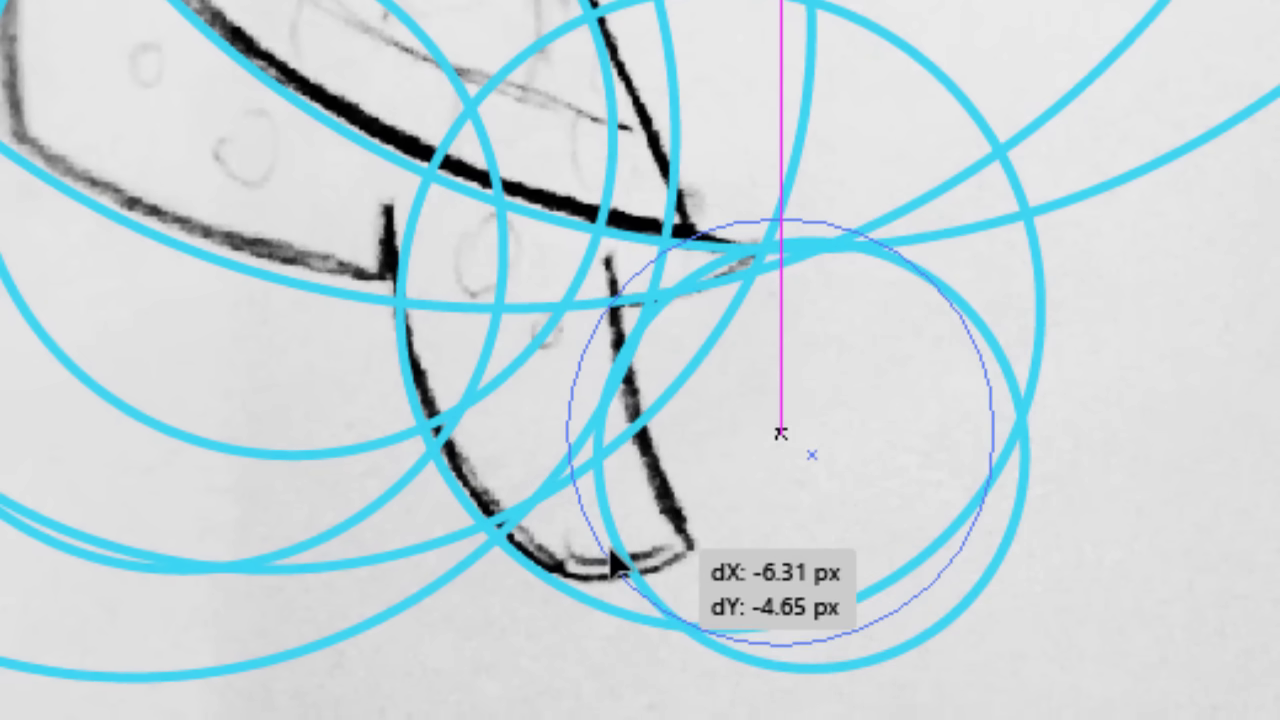
{"action": "left_click_drag", "start_coordinate": [612, 556], "coordinate": [615, 570]}
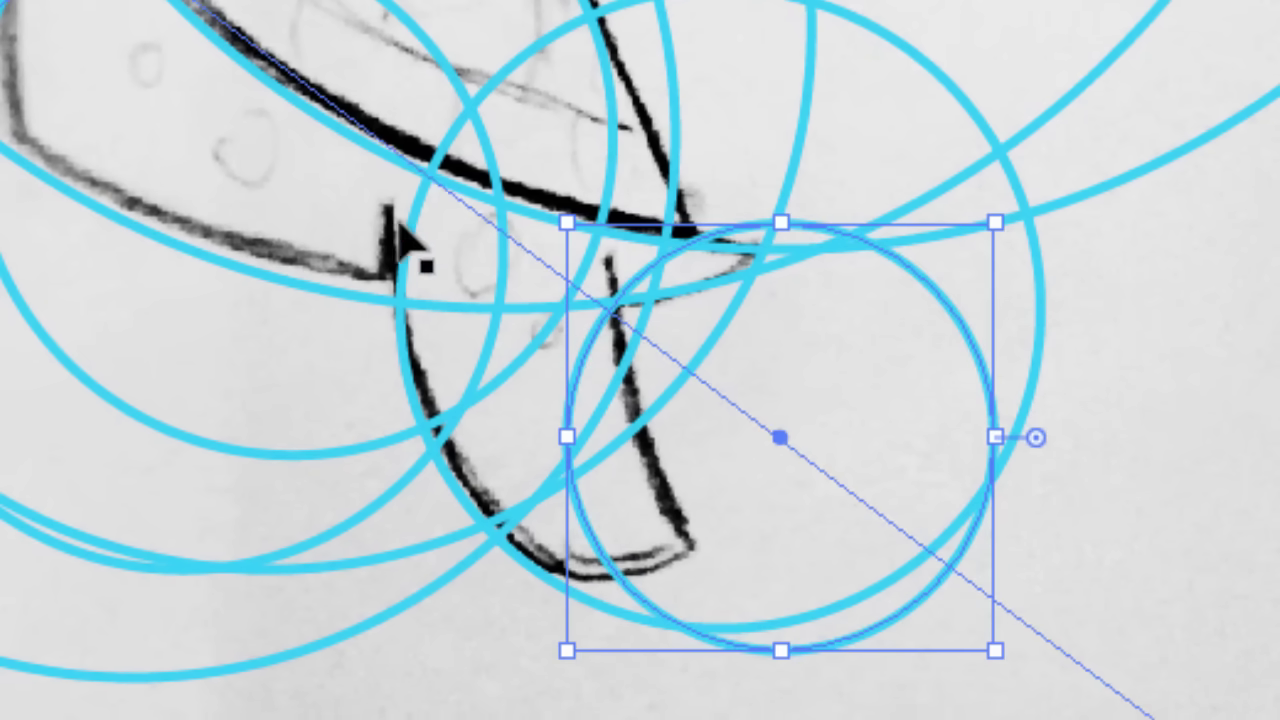
Shift the large circle down and left to meet the shell edge
{"action": "left_click_drag", "start_coordinate": [398, 254], "coordinate": [354, 352]}
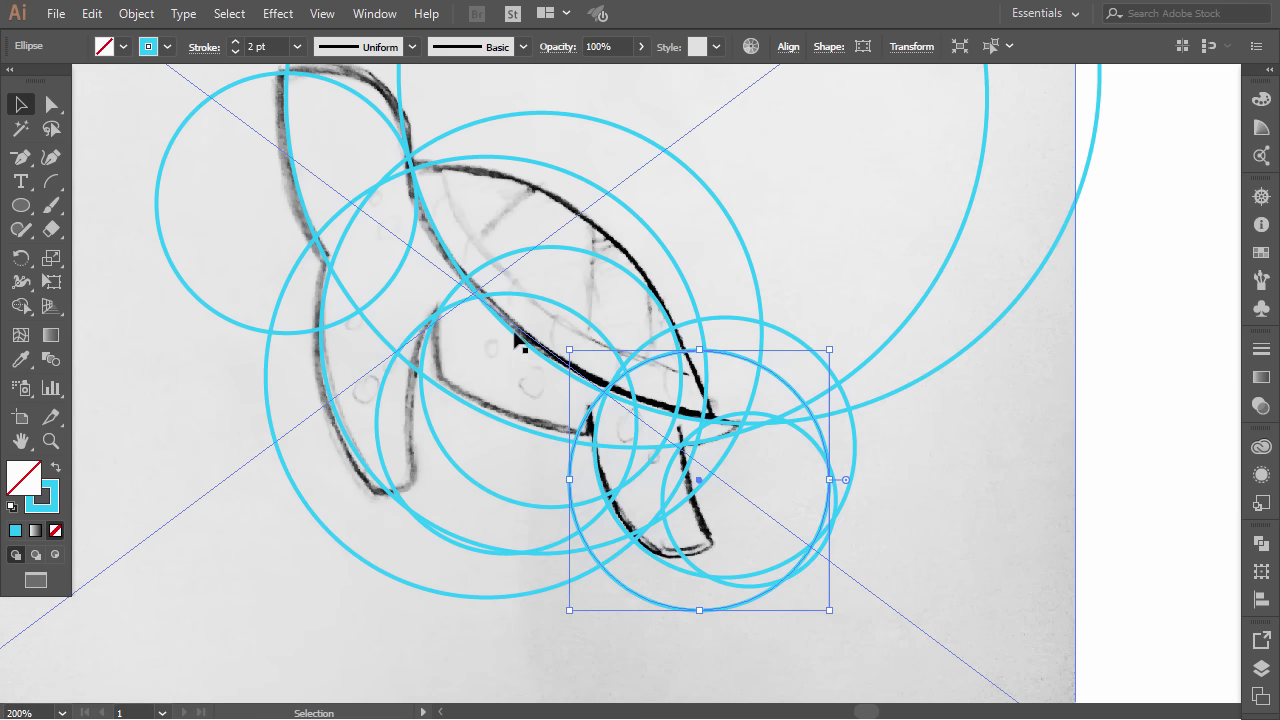
{"action": "left_click", "coordinate": [1151, 400]}
{"action": "scroll", "coordinate": [648, 277], "scroll_direction": "down", "scroll_amount": 3}
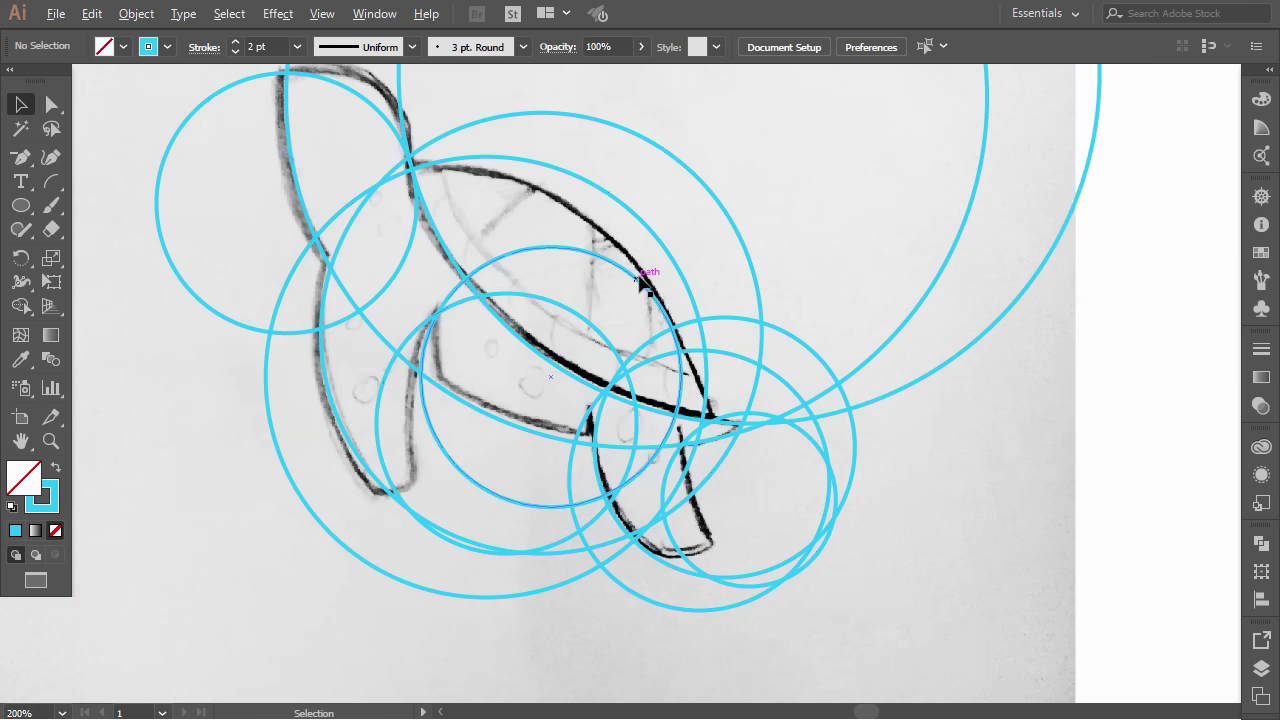
{"action": "scroll", "coordinate": [650, 278], "scroll_direction": "up", "scroll_amount": 1}
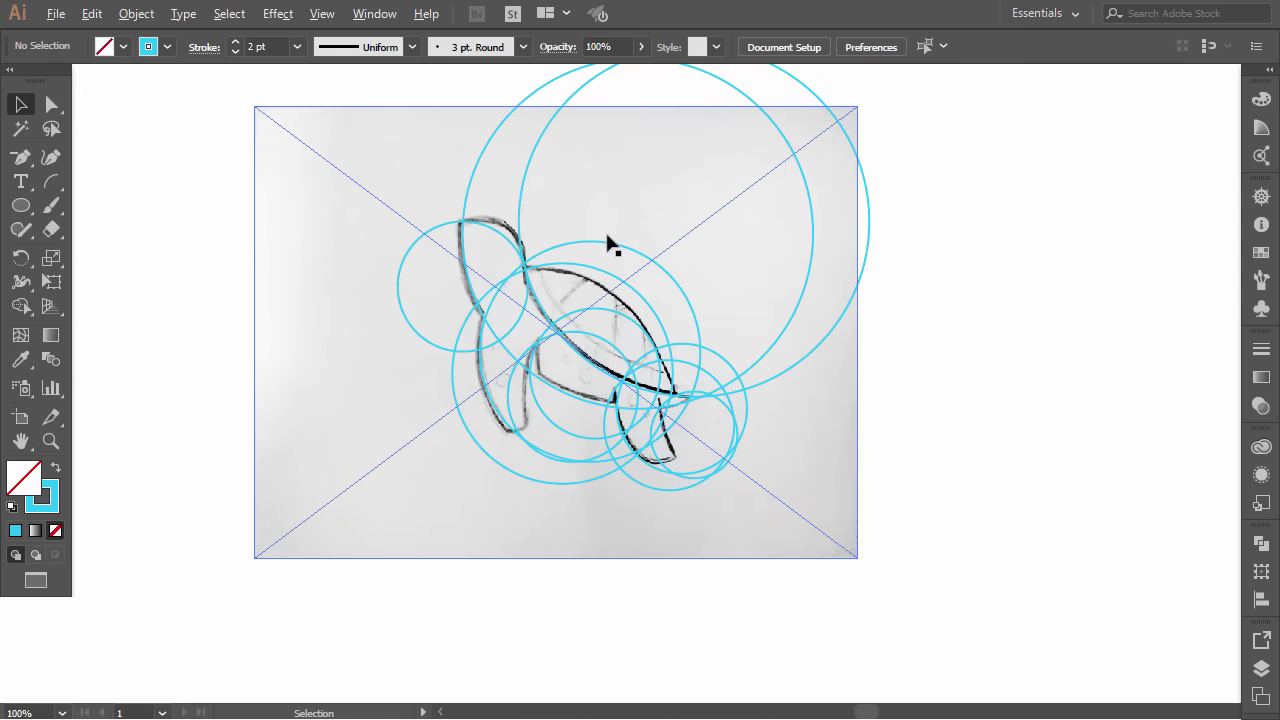
{"action": "scroll", "coordinate": [603, 240], "scroll_direction": "up", "scroll_amount": 1}
Lock the Sketch.png image with Object > Lock > Selection and select all the circles
{"action": "left_click", "coordinate": [380, 185]}
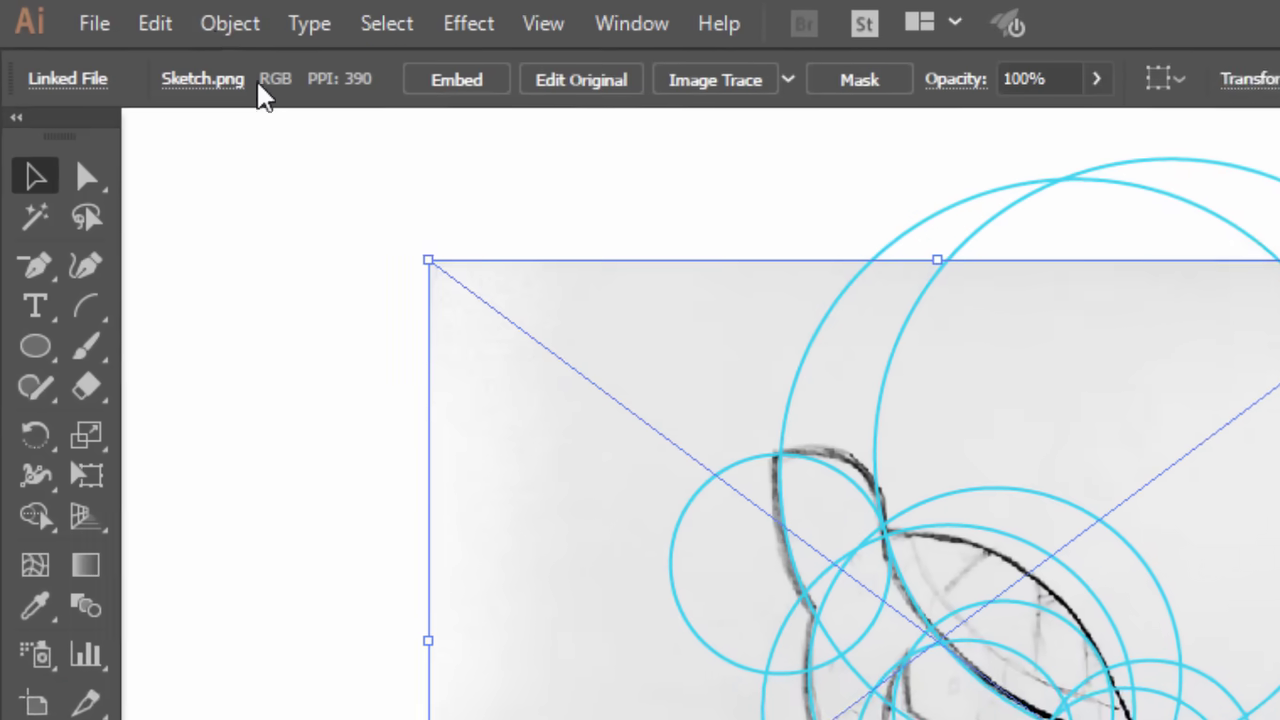
{"action": "left_click", "coordinate": [130, 14]}
{"action": "mouse_move", "coordinate": [380, 228]}
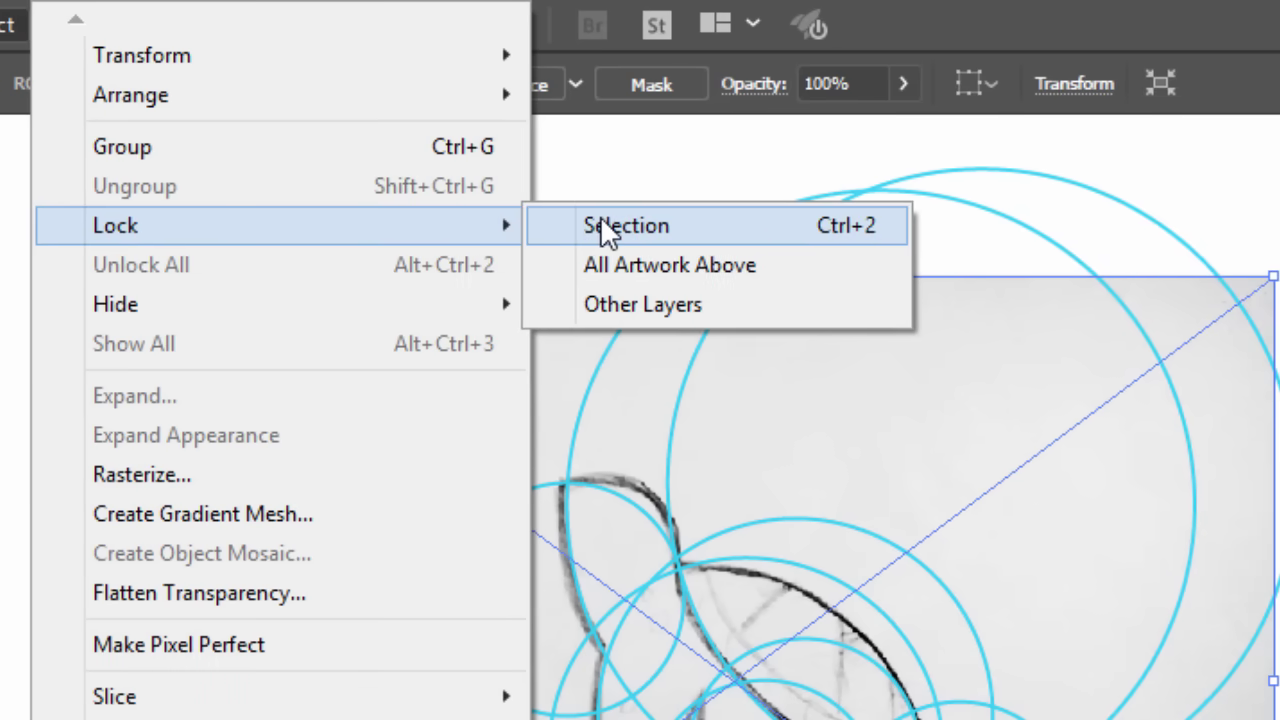
{"action": "left_click", "coordinate": [600, 226]}
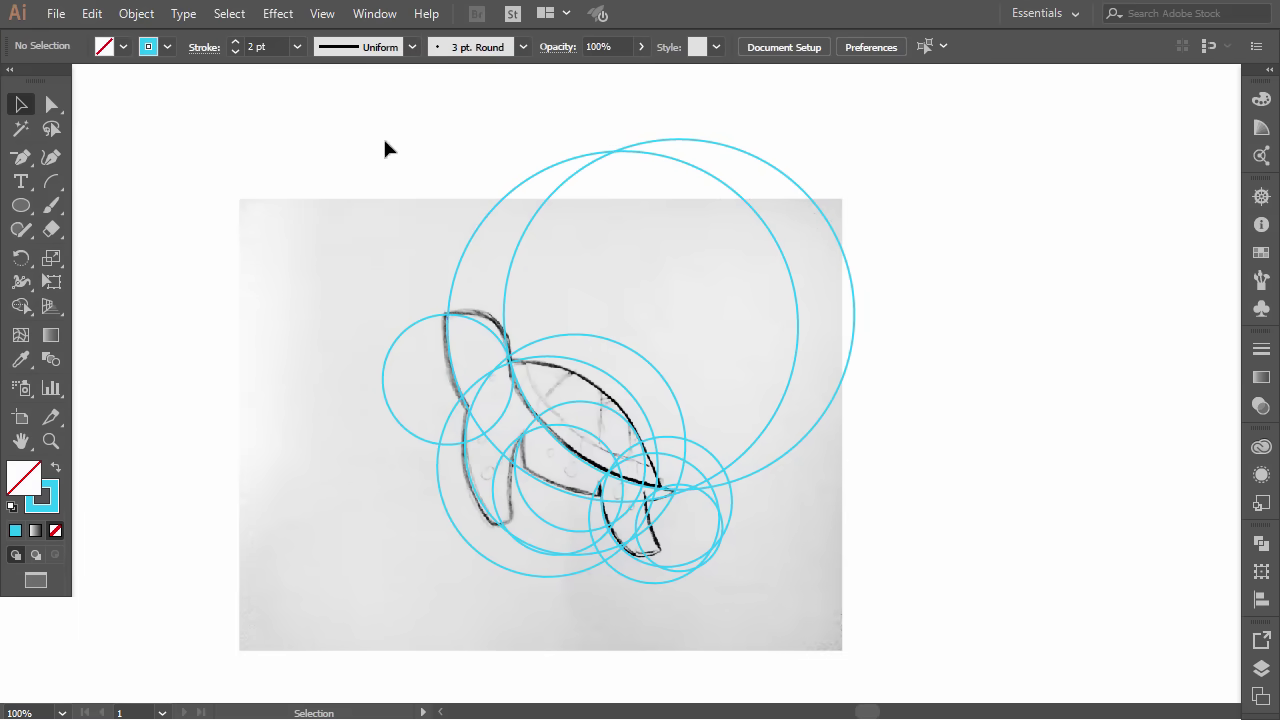
{"action": "key", "text": "ctrl+a"}
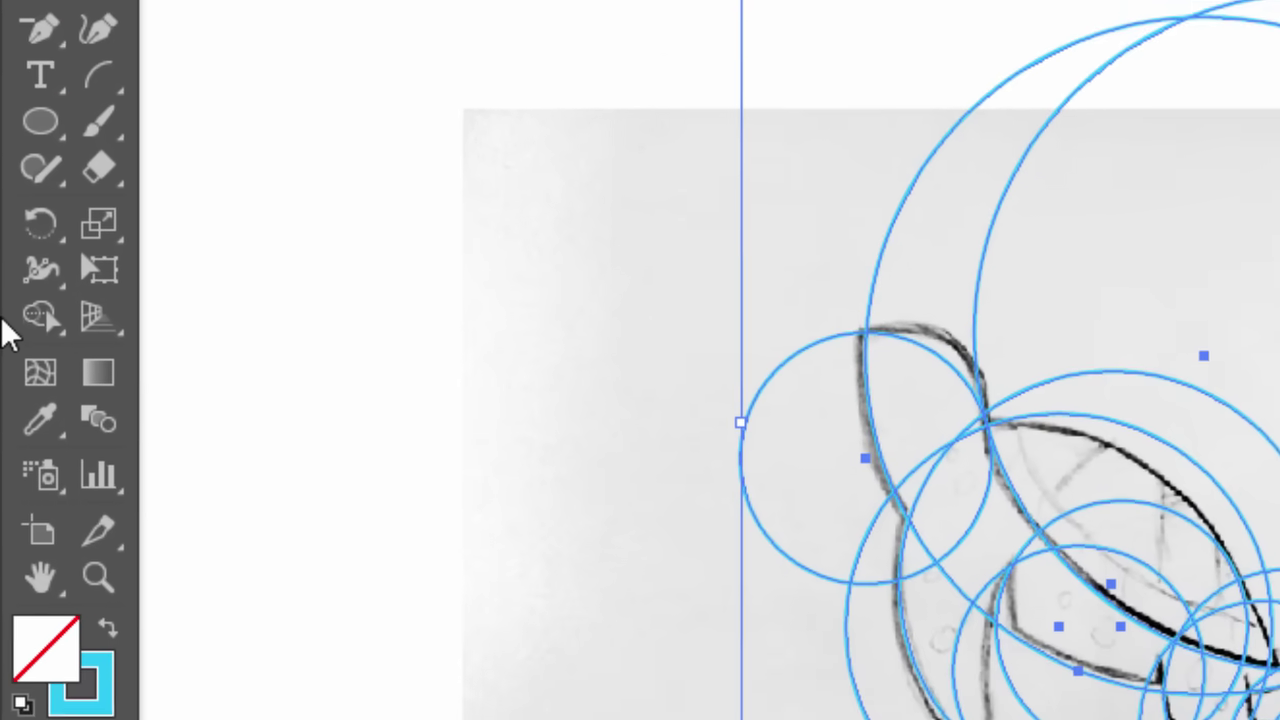
With Shape Builder, delete the unused large circles and top crescent, leaving a leaf-shaped head
{"action": "left_click", "coordinate": [44, 320]}
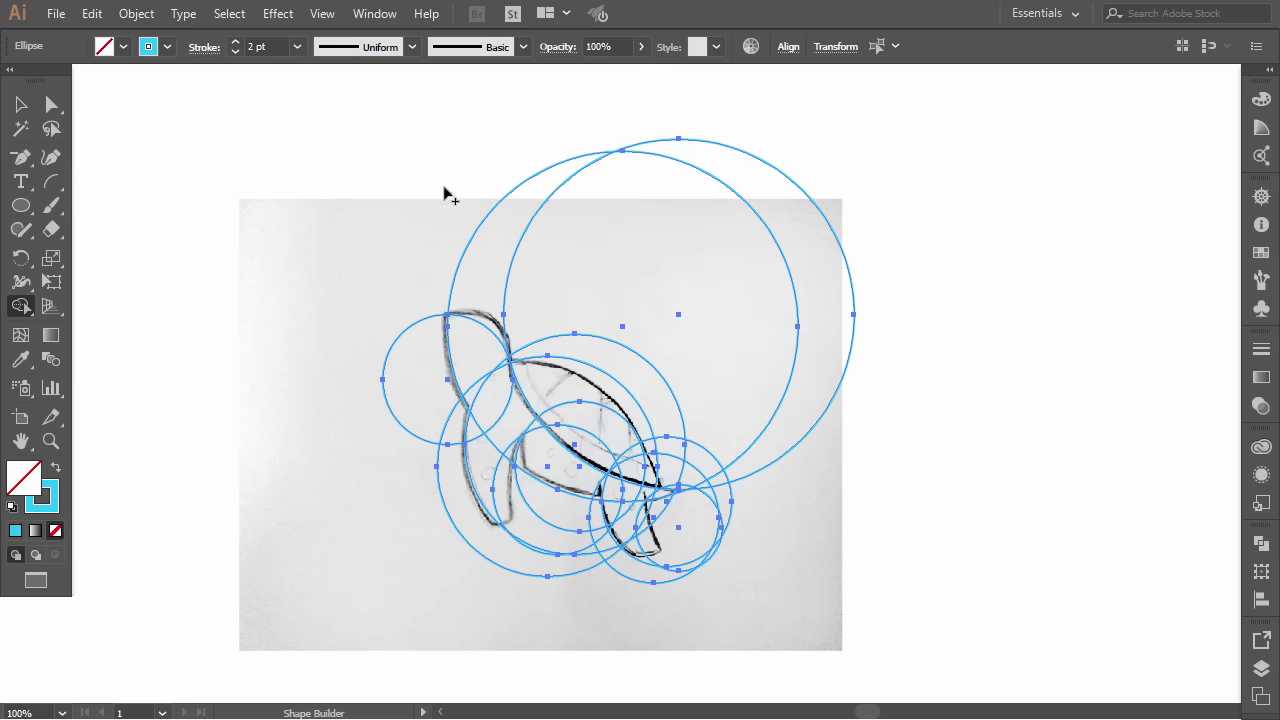
{"action": "left_click_drag", "start_coordinate": [458, 184], "coordinate": [623, 231]}
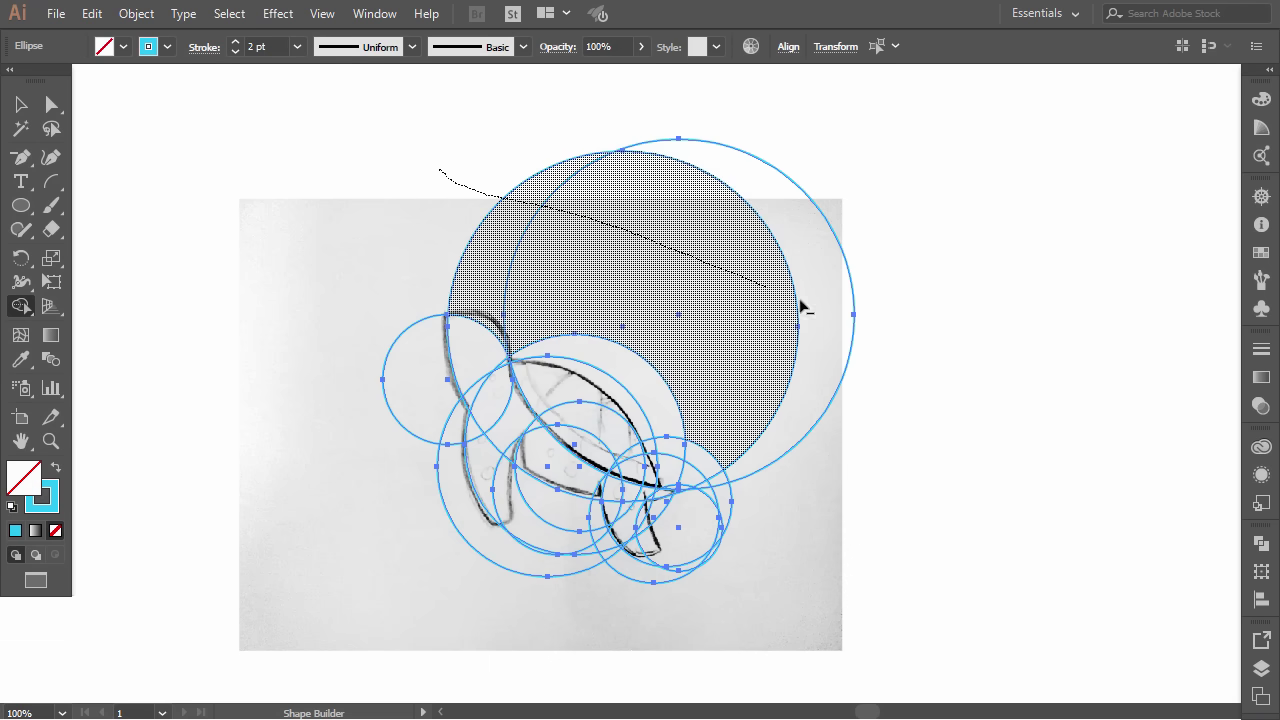
{"action": "left_click_drag", "start_coordinate": [805, 308], "coordinate": [912, 354]}
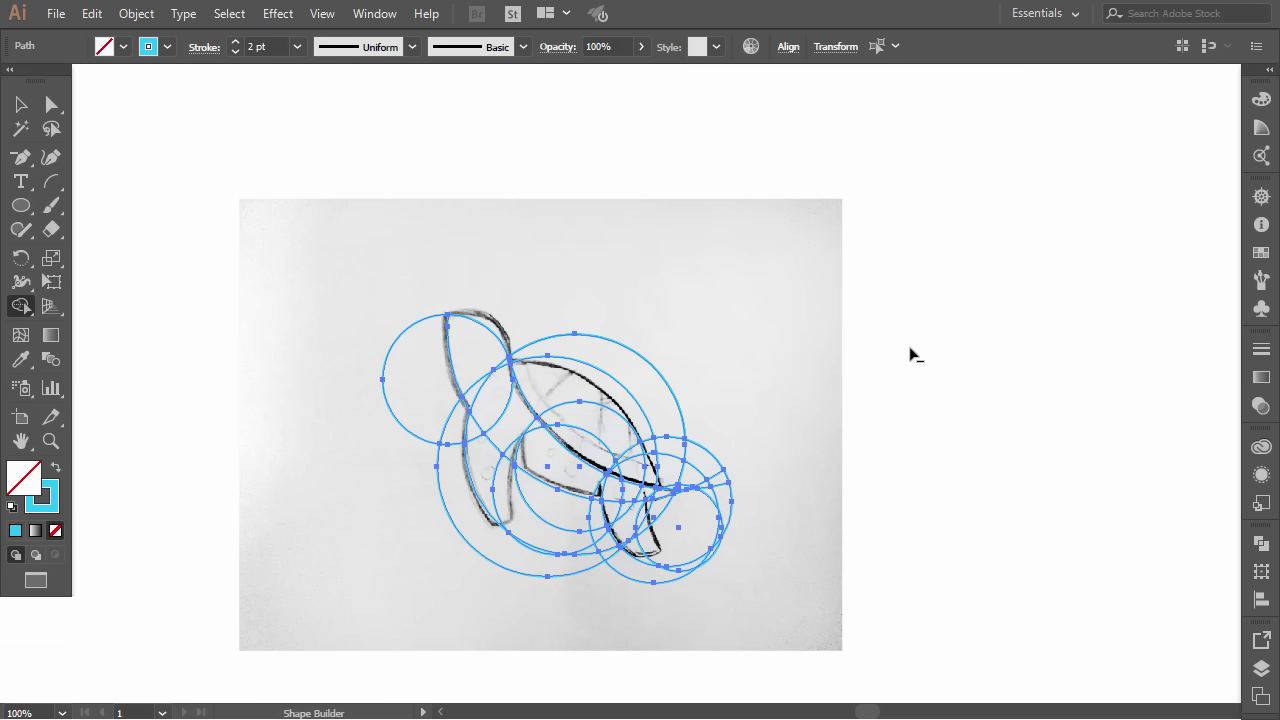
{"action": "left_click", "coordinate": [655, 366], "text": "alt"}
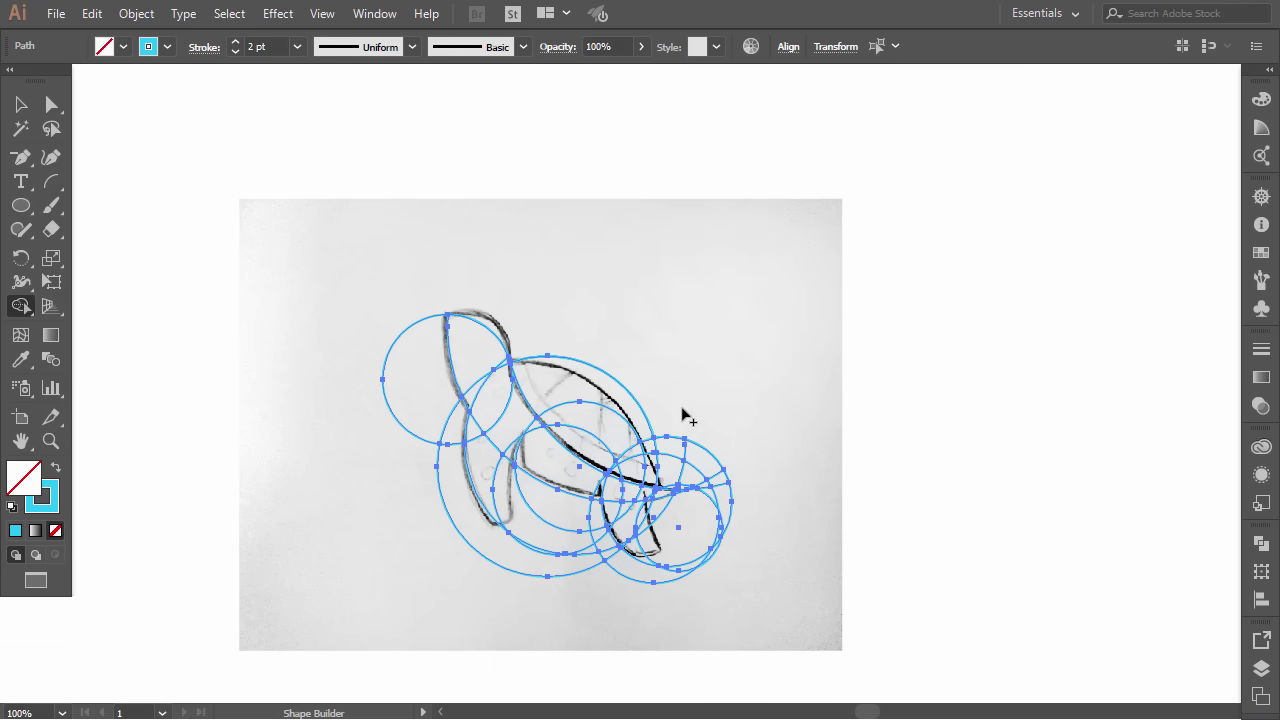
{"action": "scroll", "coordinate": [671, 514], "scroll_direction": "up", "scroll_amount": 1}
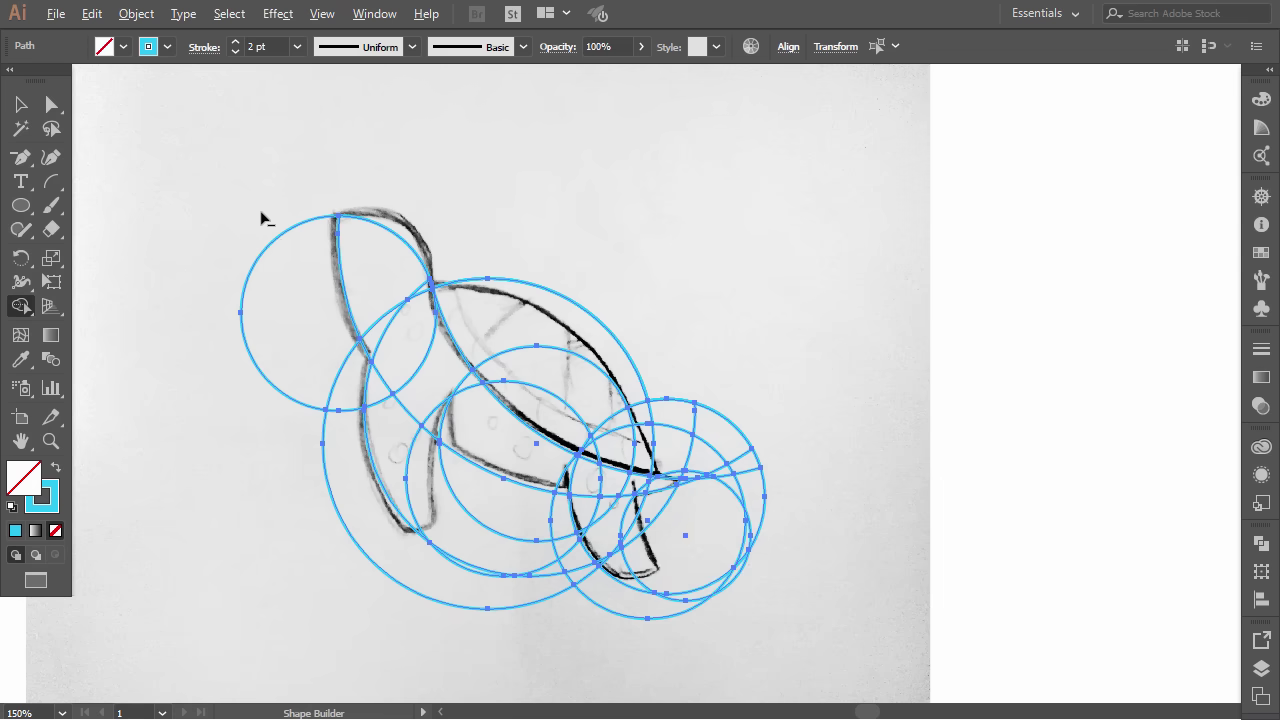
{"action": "left_click_drag", "start_coordinate": [261, 213], "coordinate": [317, 324]}
{"action": "left_click_drag", "start_coordinate": [352, 400], "coordinate": [356, 507]}
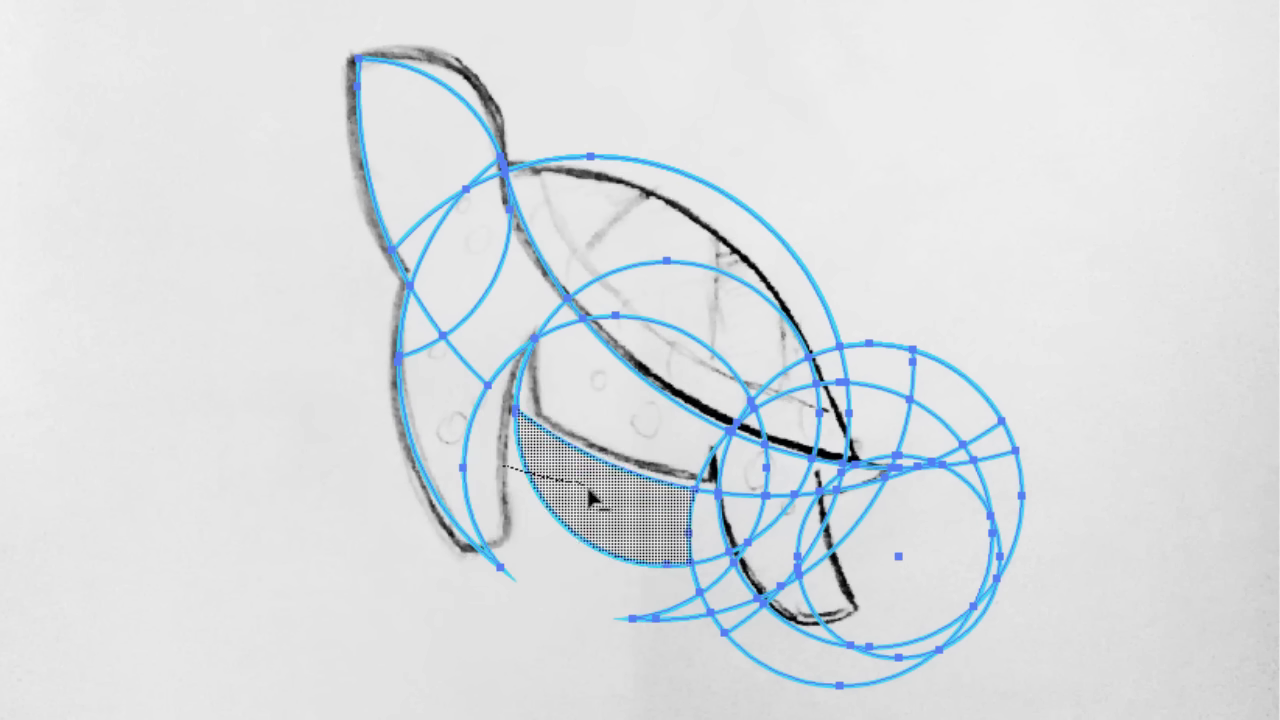
Delete the stray lower-left segments, lower circle regions, right fan regions and tail tip
{"action": "left_click", "coordinate": [600, 528], "text": "alt"}
{"action": "mouse_move", "coordinate": [643, 568]}
{"action": "left_mouse_down"}
{"action": "mouse_move", "coordinate": [686, 690]}
{"action": "mouse_move", "coordinate": [680, 671]}
{"action": "left_mouse_up"}
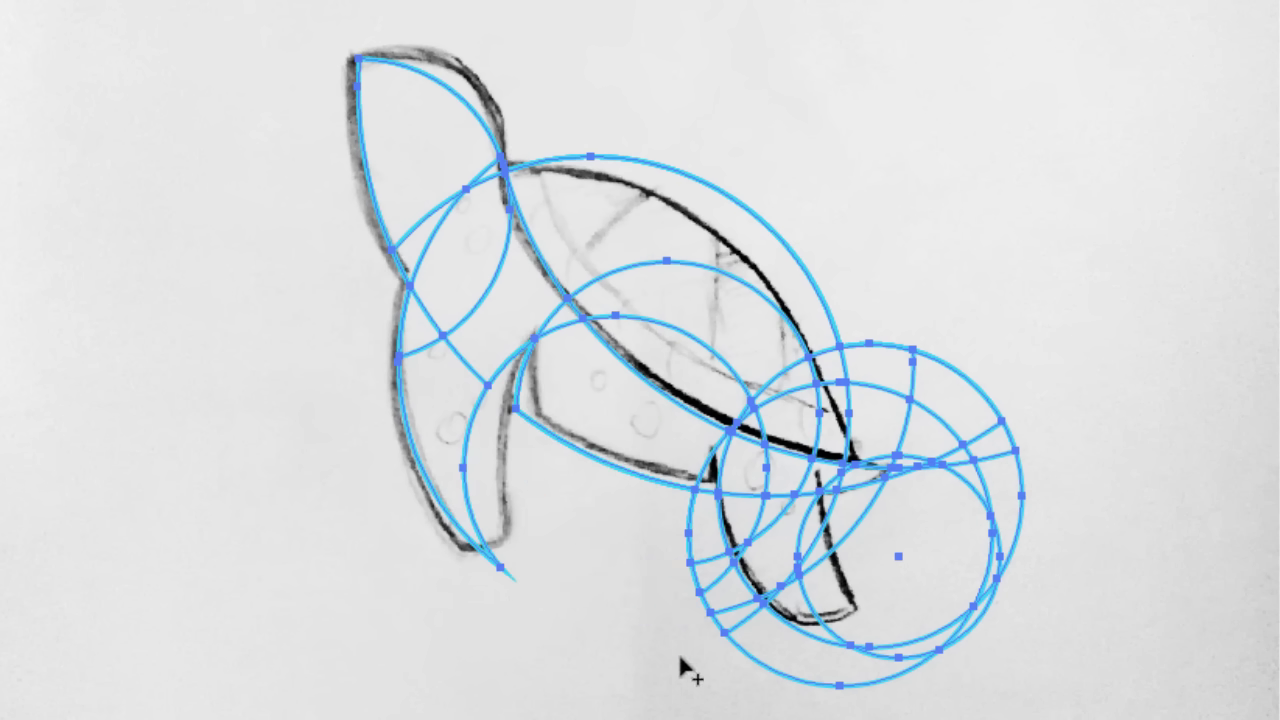
{"action": "left_click_drag", "start_coordinate": [680, 555], "coordinate": [768, 690]}
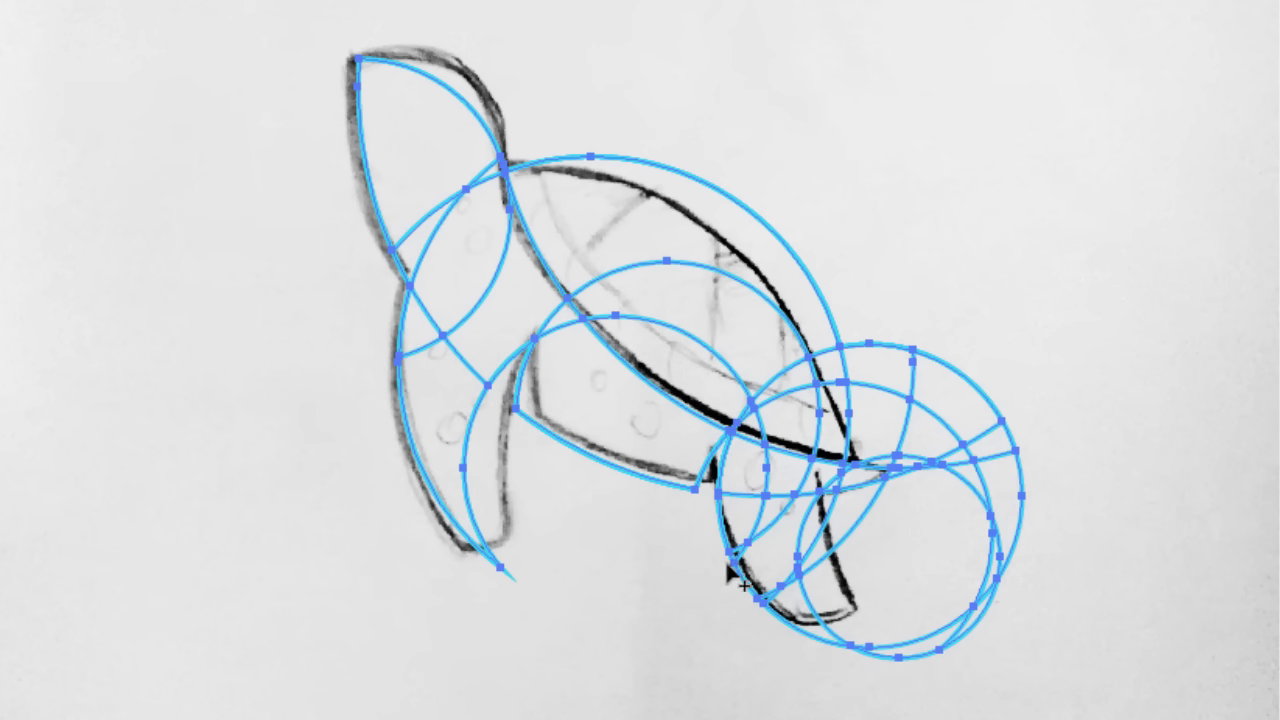
{"action": "left_click", "coordinate": [905, 592], "text": "alt"}
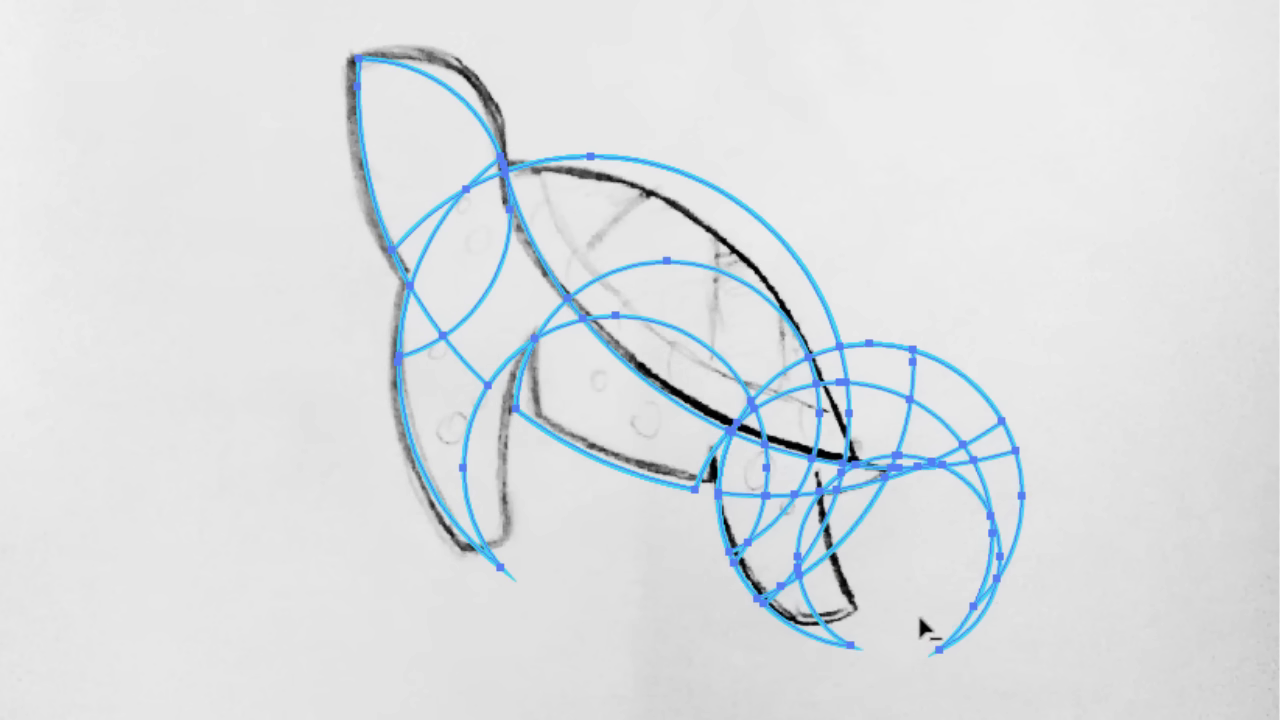
{"action": "left_click", "coordinate": [824, 522], "text": "alt"}
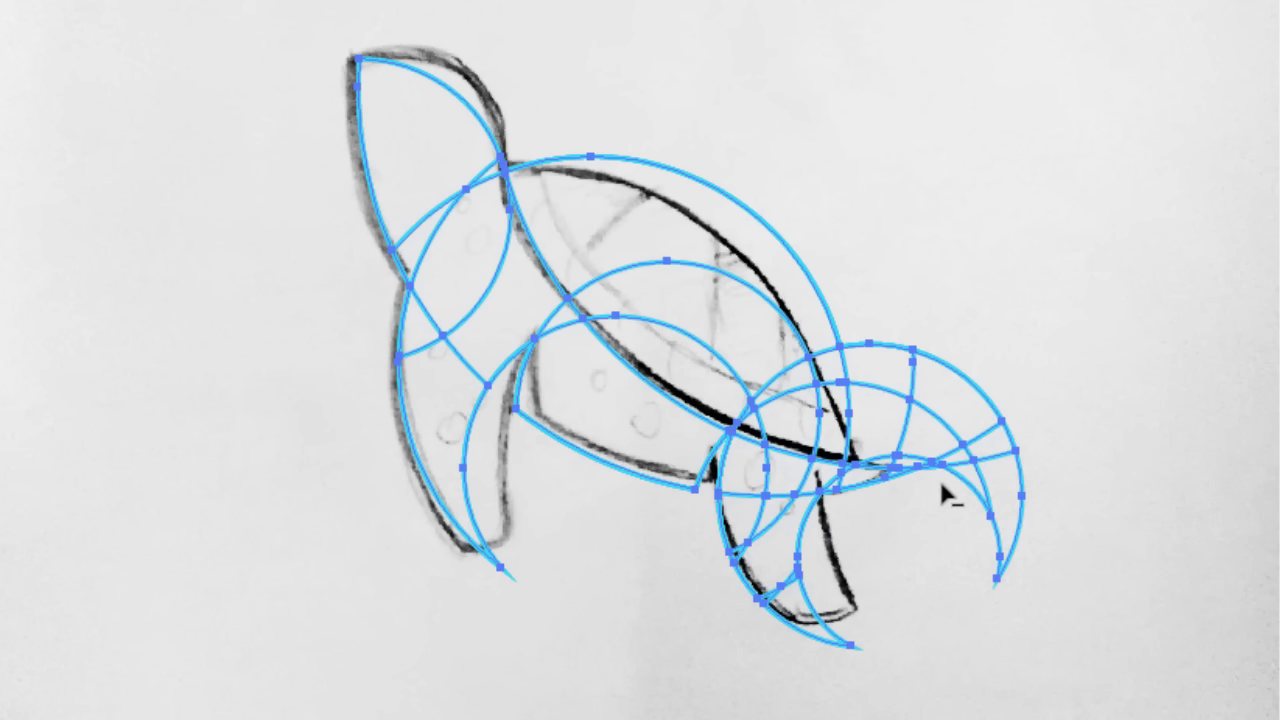
{"action": "mouse_move", "coordinate": [945, 495]}
{"action": "left_mouse_down"}
{"action": "mouse_move", "coordinate": [1171, 449]}
{"action": "mouse_move", "coordinate": [1161, 440]}
{"action": "left_mouse_up"}
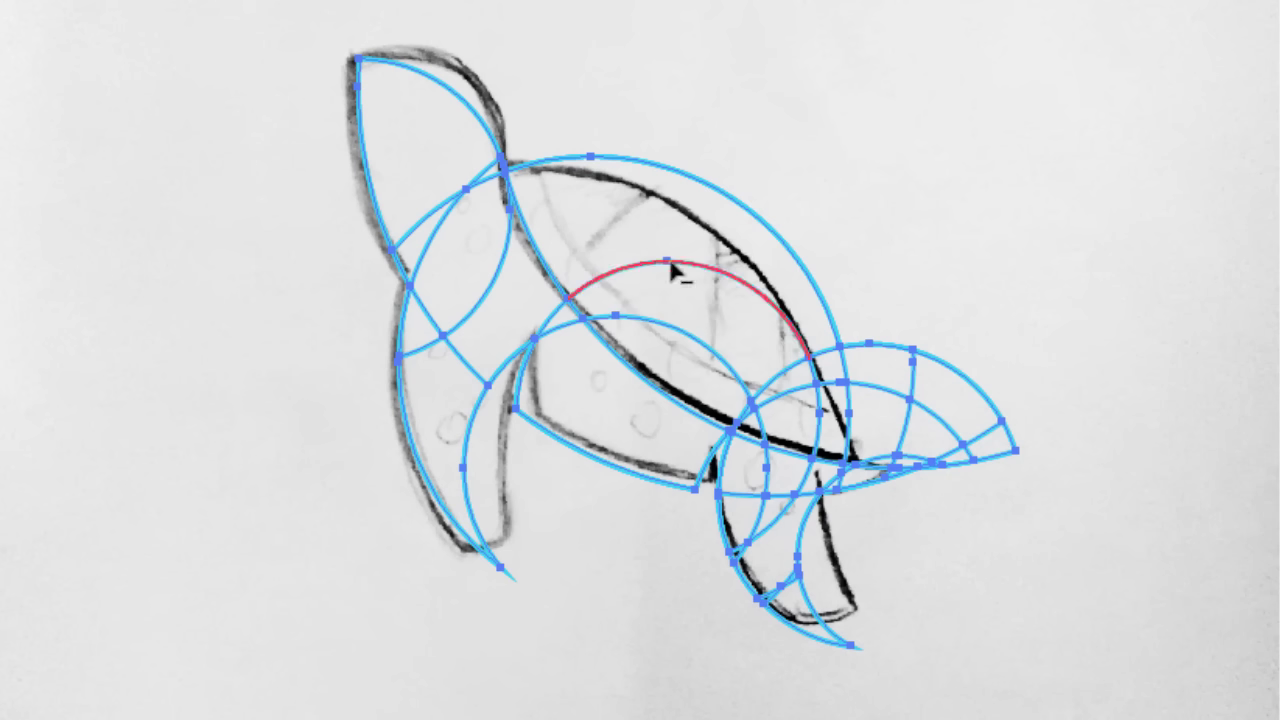
{"action": "mouse_move", "coordinate": [884, 324]}
{"action": "left_mouse_down"}
{"action": "mouse_move", "coordinate": [893, 412]}
{"action": "mouse_move", "coordinate": [894, 372]}
{"action": "left_mouse_up"}
{"action": "mouse_move", "coordinate": [971, 366]}
{"action": "left_mouse_down"}
{"action": "mouse_move", "coordinate": [883, 455]}
{"action": "mouse_move", "coordinate": [965, 462]}
{"action": "mouse_move", "coordinate": [1016, 449]}
{"action": "left_mouse_up"}
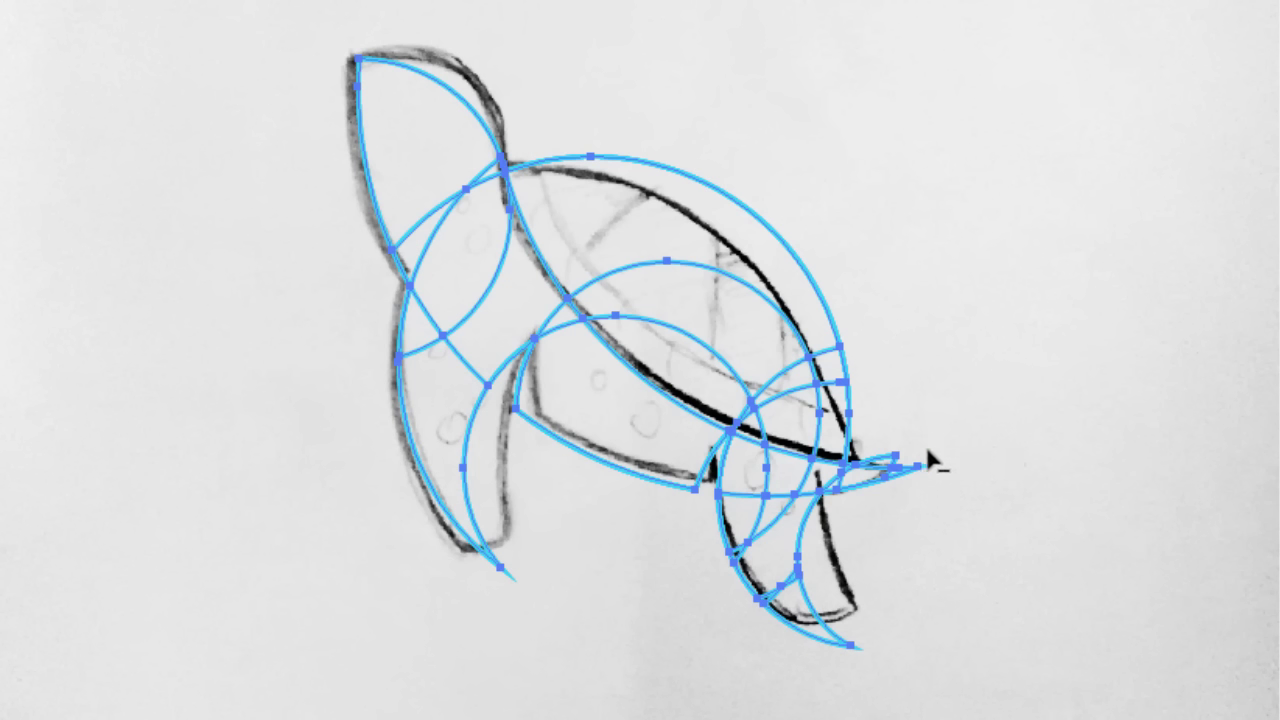
{"action": "left_click_drag", "start_coordinate": [934, 464], "coordinate": [882, 458]}
Merge the pieces into single top flipper, tail, body and shell shapes
{"action": "scroll", "coordinate": [896, 468], "scroll_direction": "up", "scroll_amount": 3}
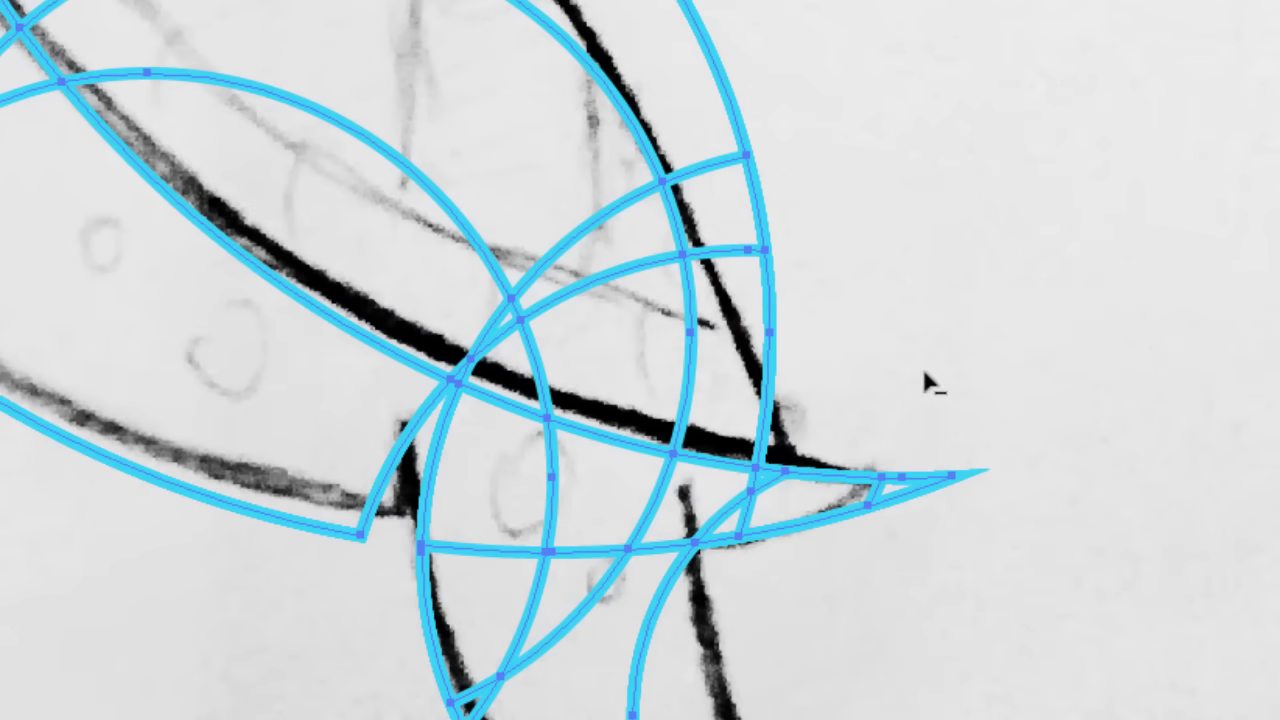
{"action": "scroll", "coordinate": [795, 283], "scroll_direction": "down", "scroll_amount": 1}
{"action": "scroll", "coordinate": [795, 283], "scroll_direction": "down", "scroll_amount": 3}
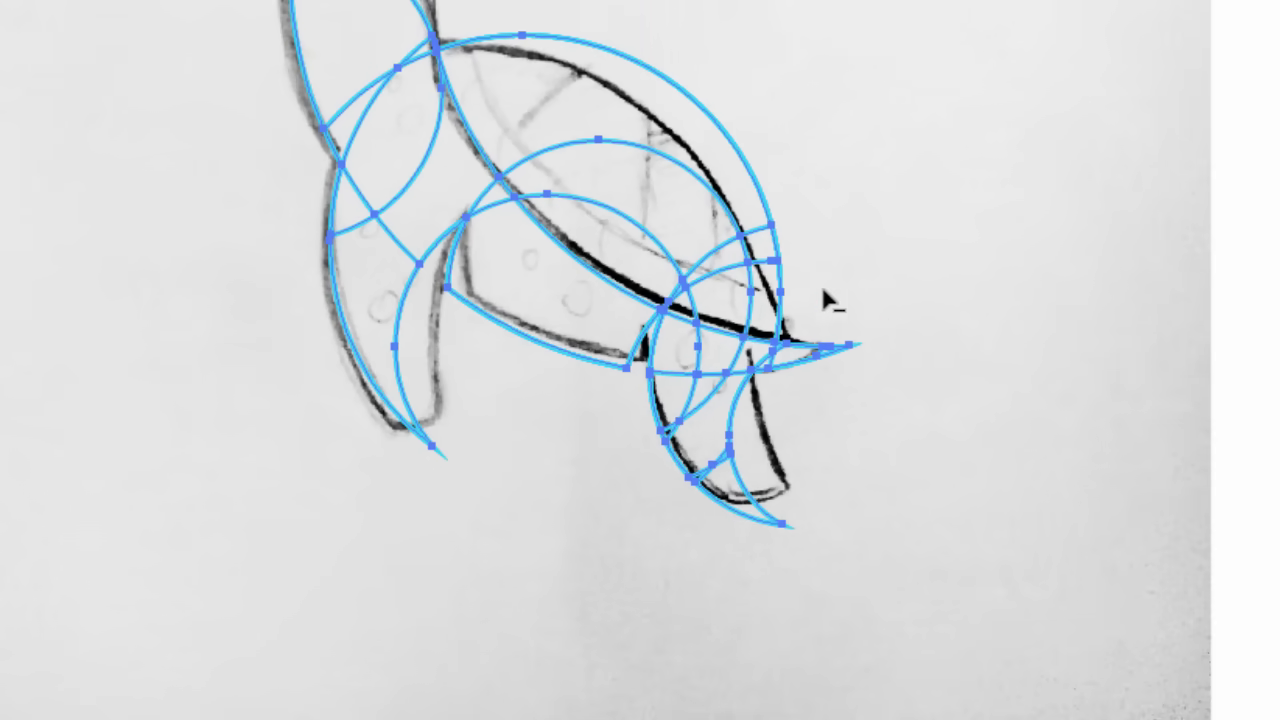
{"action": "scroll", "coordinate": [586, 200], "scroll_direction": "up", "scroll_amount": 3}
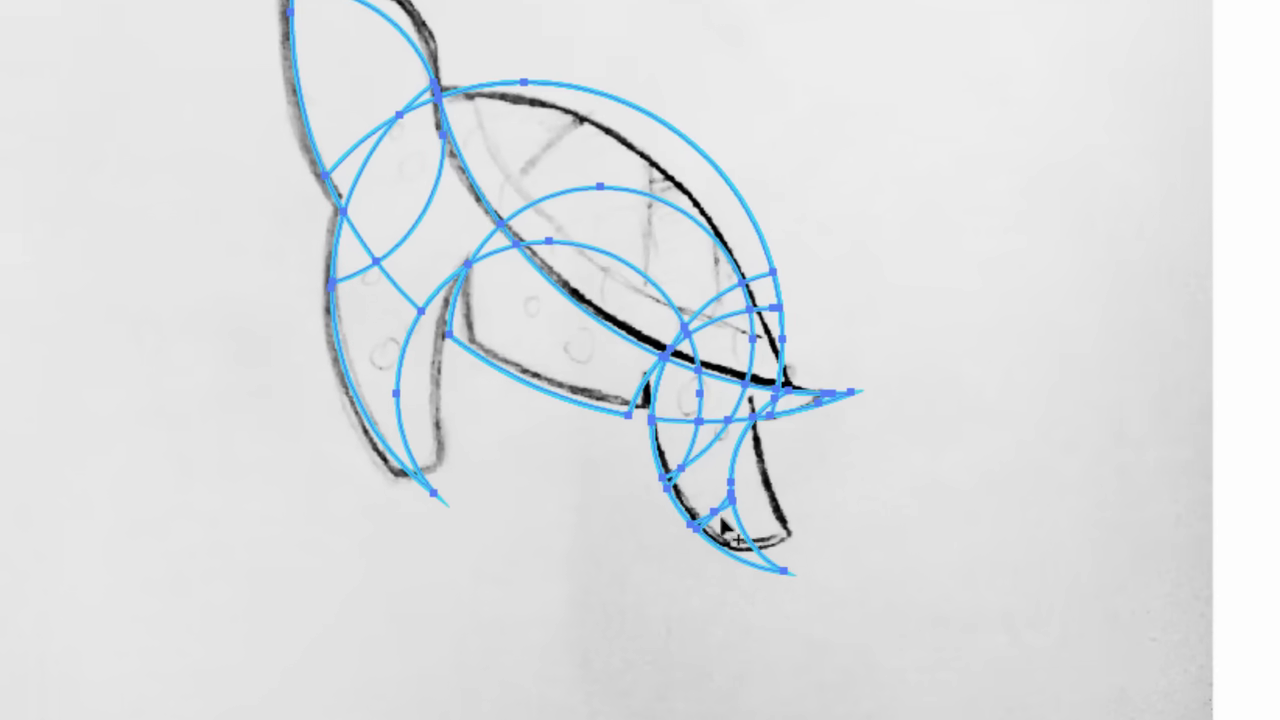
{"action": "mouse_move", "coordinate": [333, 163]}
{"action": "left_mouse_down"}
{"action": "mouse_move", "coordinate": [434, 331]}
{"action": "mouse_move", "coordinate": [595, 428]}
{"action": "mouse_move", "coordinate": [788, 490]}
{"action": "mouse_move", "coordinate": [836, 486]}
{"action": "left_mouse_up"}
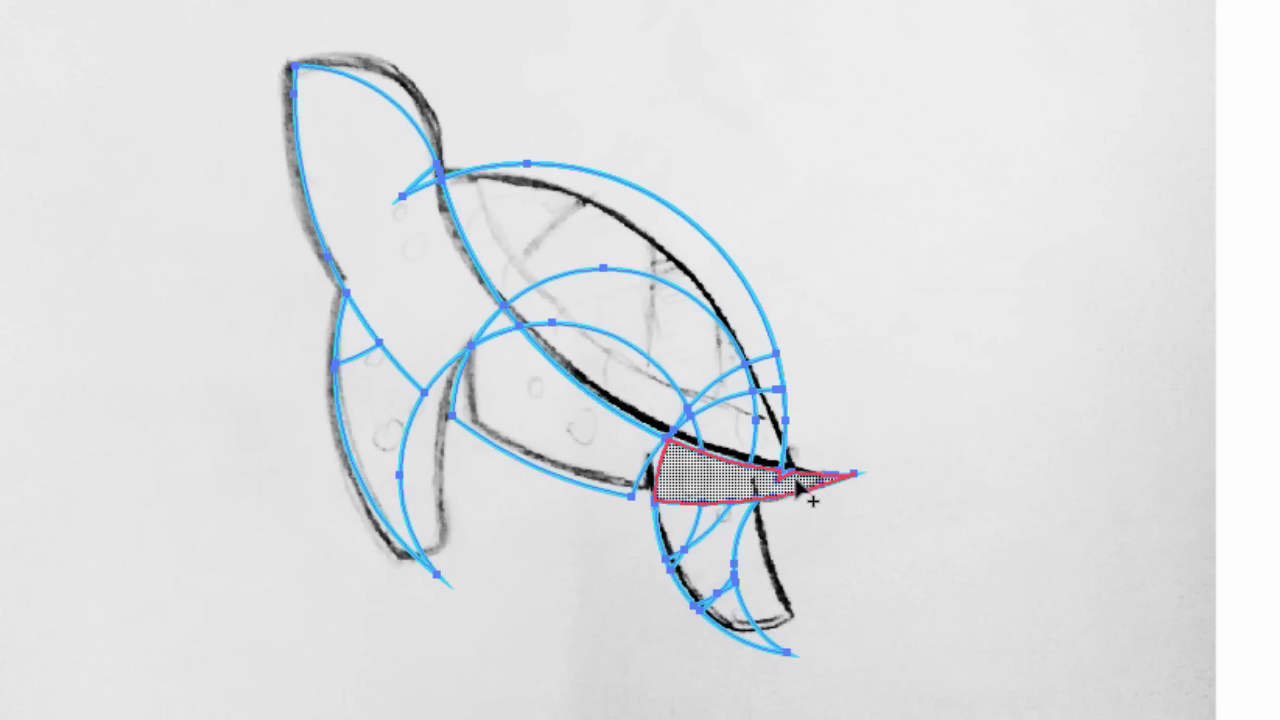
{"action": "left_click", "coordinate": [745, 483]}
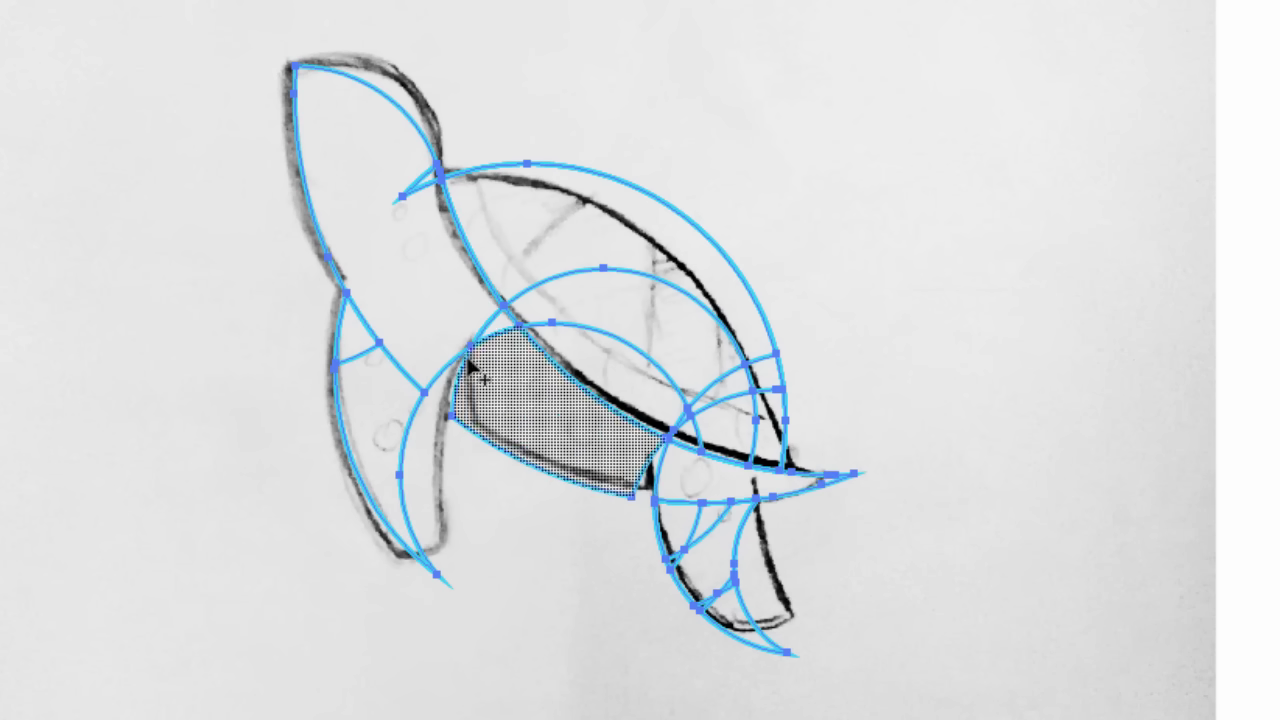
{"action": "mouse_move", "coordinate": [460, 294]}
{"action": "left_mouse_down"}
{"action": "mouse_move", "coordinate": [402, 200]}
{"action": "mouse_move", "coordinate": [424, 188]}
{"action": "mouse_move", "coordinate": [436, 214]}
{"action": "left_mouse_up"}
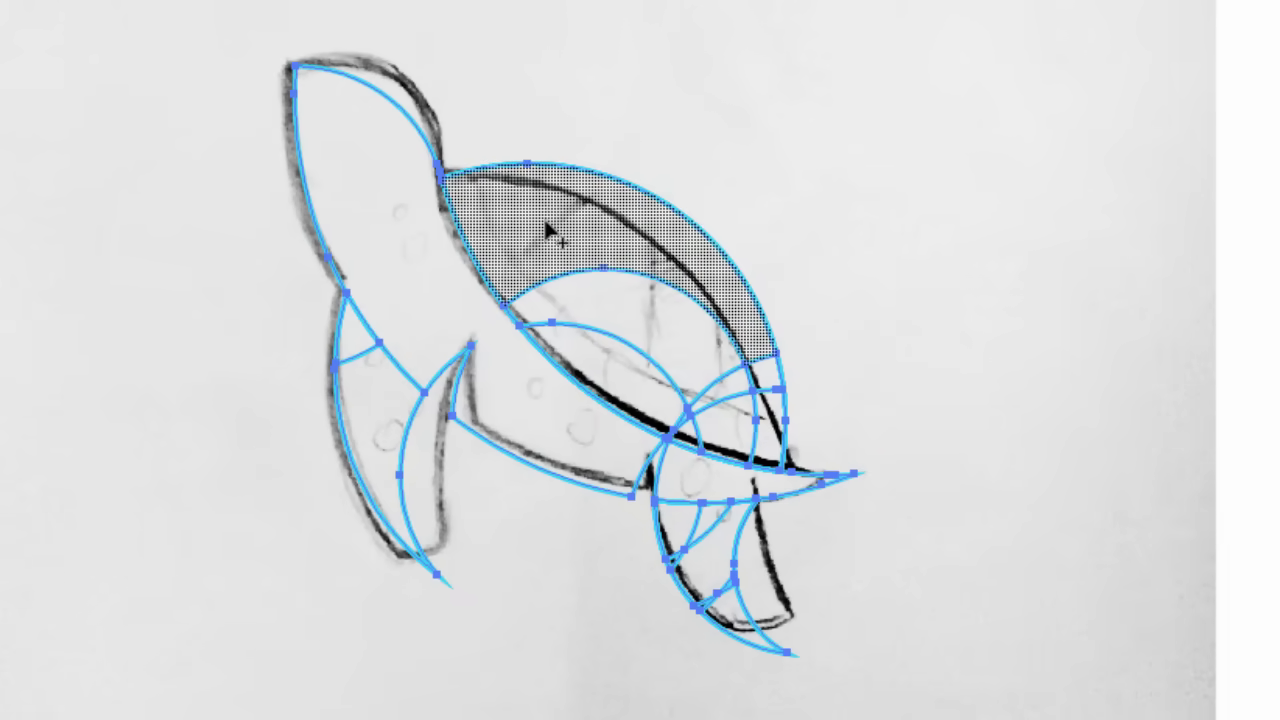
{"action": "mouse_move", "coordinate": [549, 222]}
{"action": "left_mouse_down"}
{"action": "mouse_move", "coordinate": [783, 428]}
{"action": "mouse_move", "coordinate": [671, 409]}
{"action": "mouse_move", "coordinate": [623, 371]}
{"action": "mouse_move", "coordinate": [680, 429]}
{"action": "mouse_move", "coordinate": [741, 422]}
{"action": "left_mouse_up"}
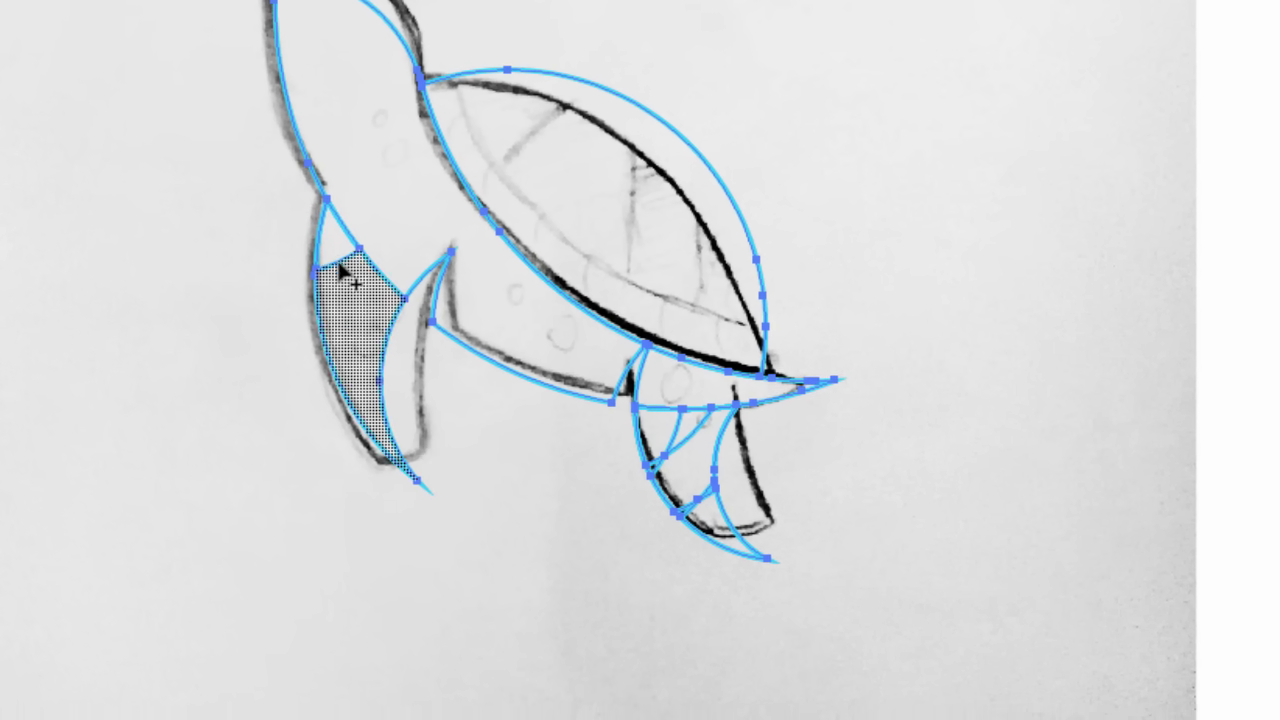
Merge the front flipper pieces and the foot pieces into single shapes
{"action": "left_click_drag", "start_coordinate": [339, 264], "coordinate": [365, 345]}
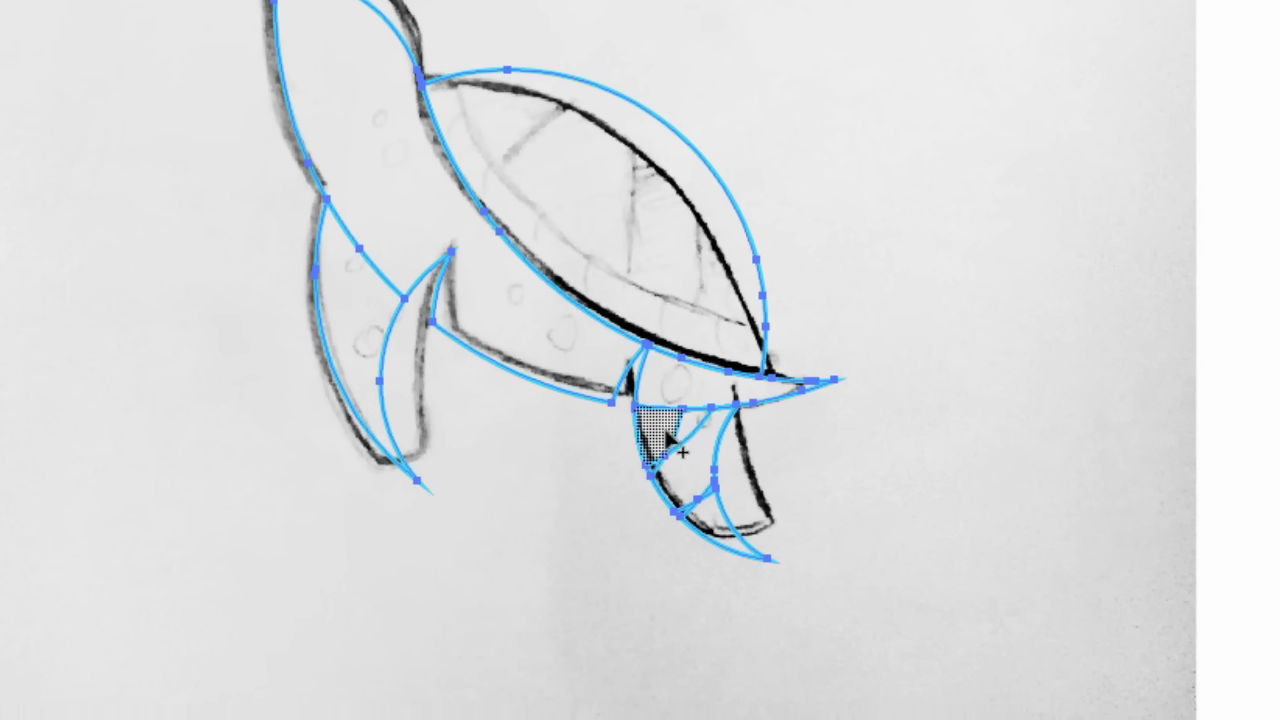
{"action": "left_click_drag", "start_coordinate": [664, 425], "coordinate": [704, 447]}
{"action": "left_click_drag", "start_coordinate": [697, 500], "coordinate": [723, 537]}
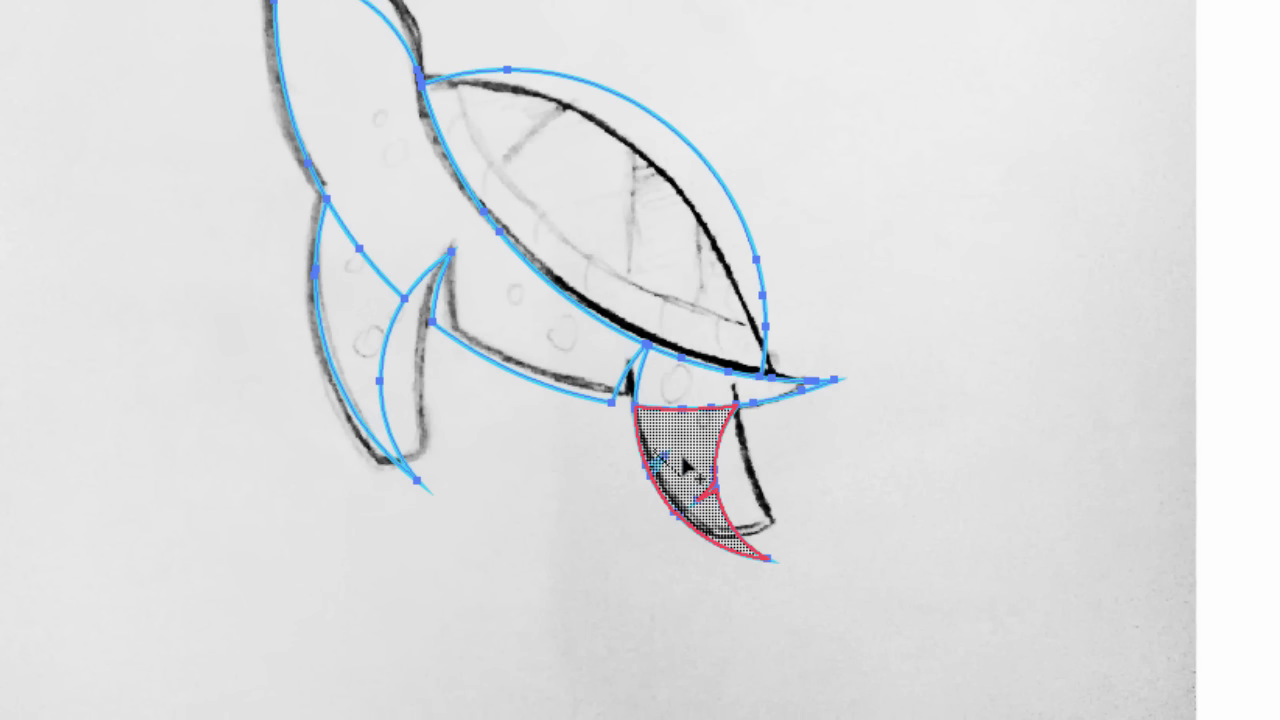
{"action": "left_click_drag", "start_coordinate": [677, 497], "coordinate": [716, 520]}
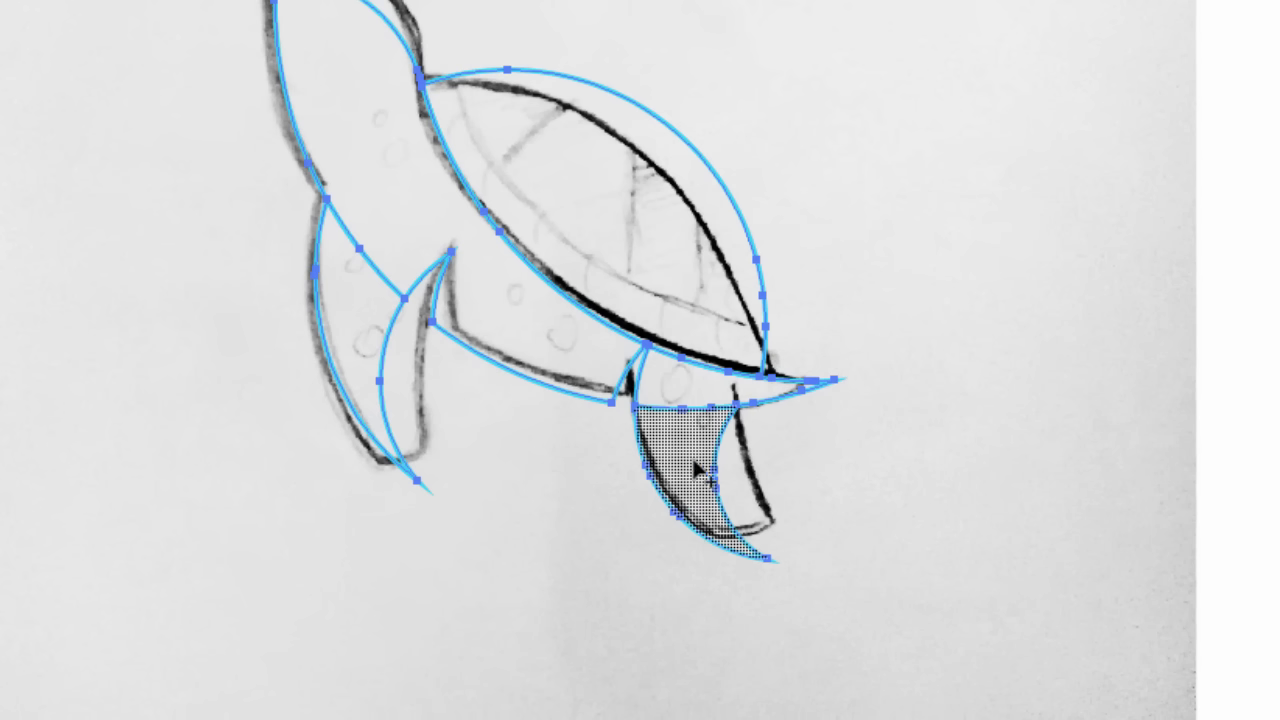
{"action": "key", "text": "v"}
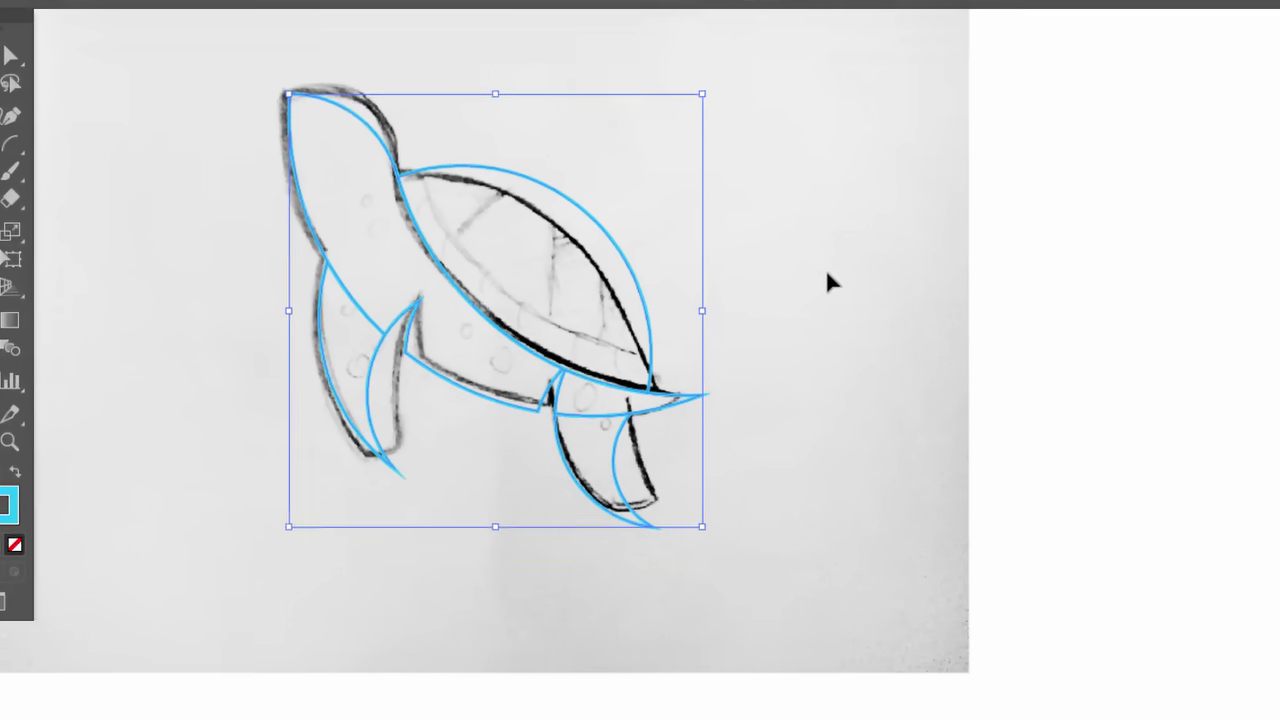
{"action": "left_click", "coordinate": [827, 275]}
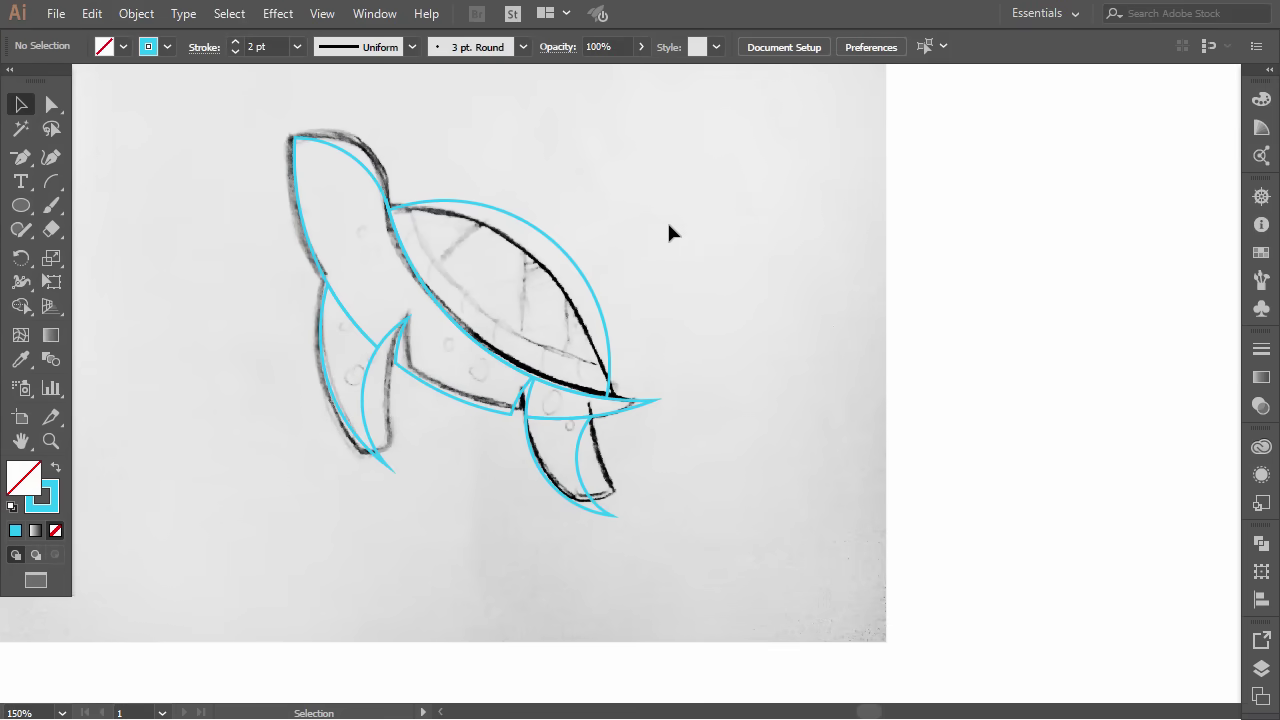
{"action": "scroll", "coordinate": [669, 226], "scroll_direction": "down", "scroll_amount": 1}
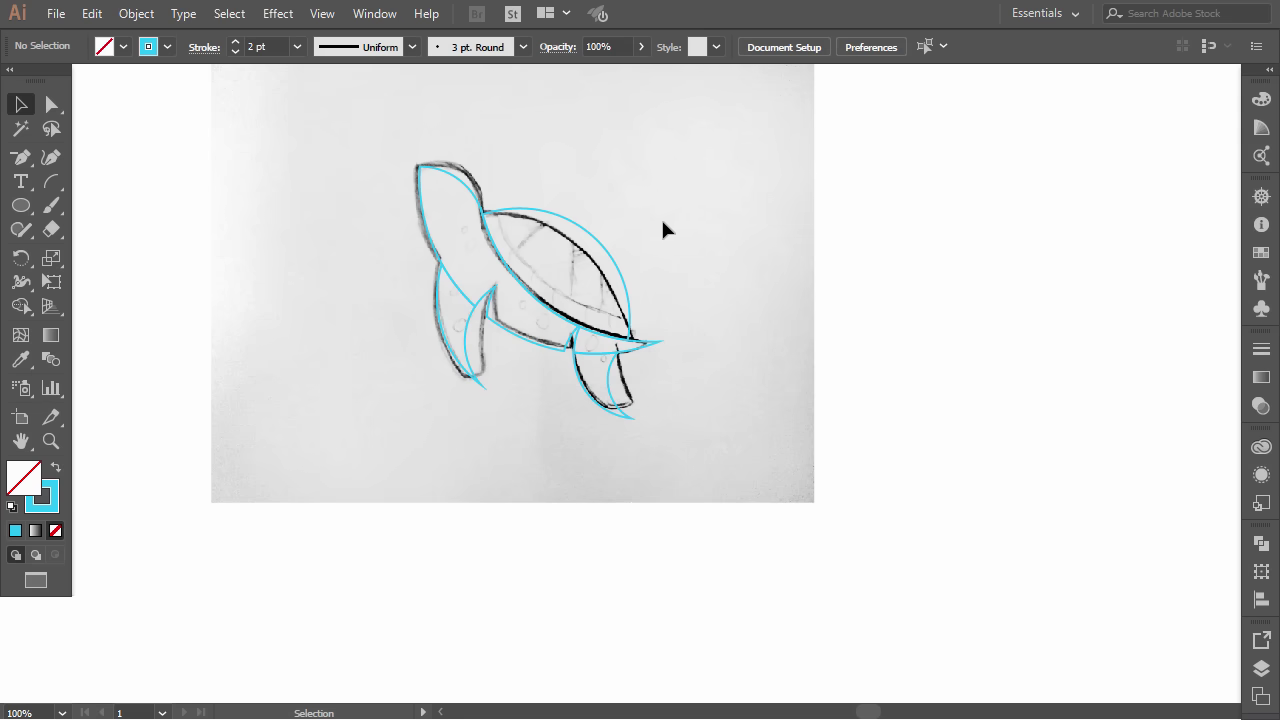
{"action": "scroll", "coordinate": [661, 232], "scroll_direction": "up", "scroll_amount": 3}
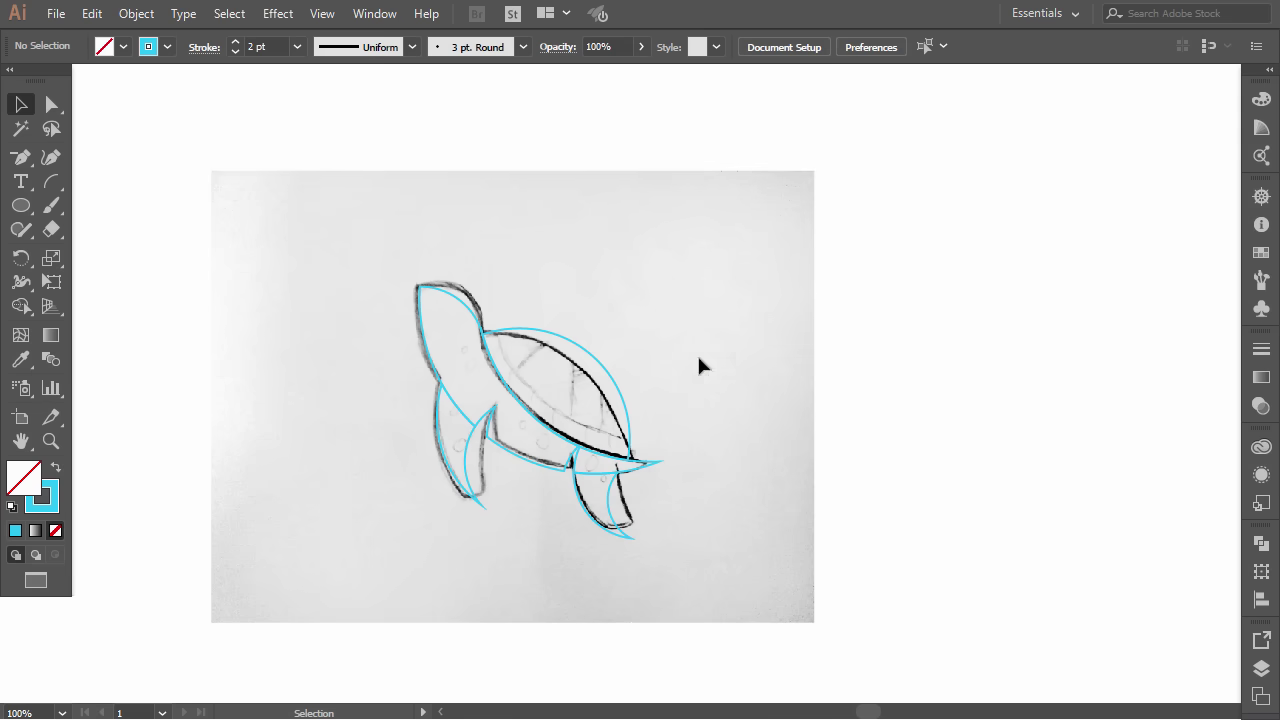
{"action": "scroll", "coordinate": [515, 358], "scroll_direction": "left", "scroll_amount": 1}
{"action": "scroll", "coordinate": [514, 491], "scroll_direction": "up", "scroll_amount": 4}
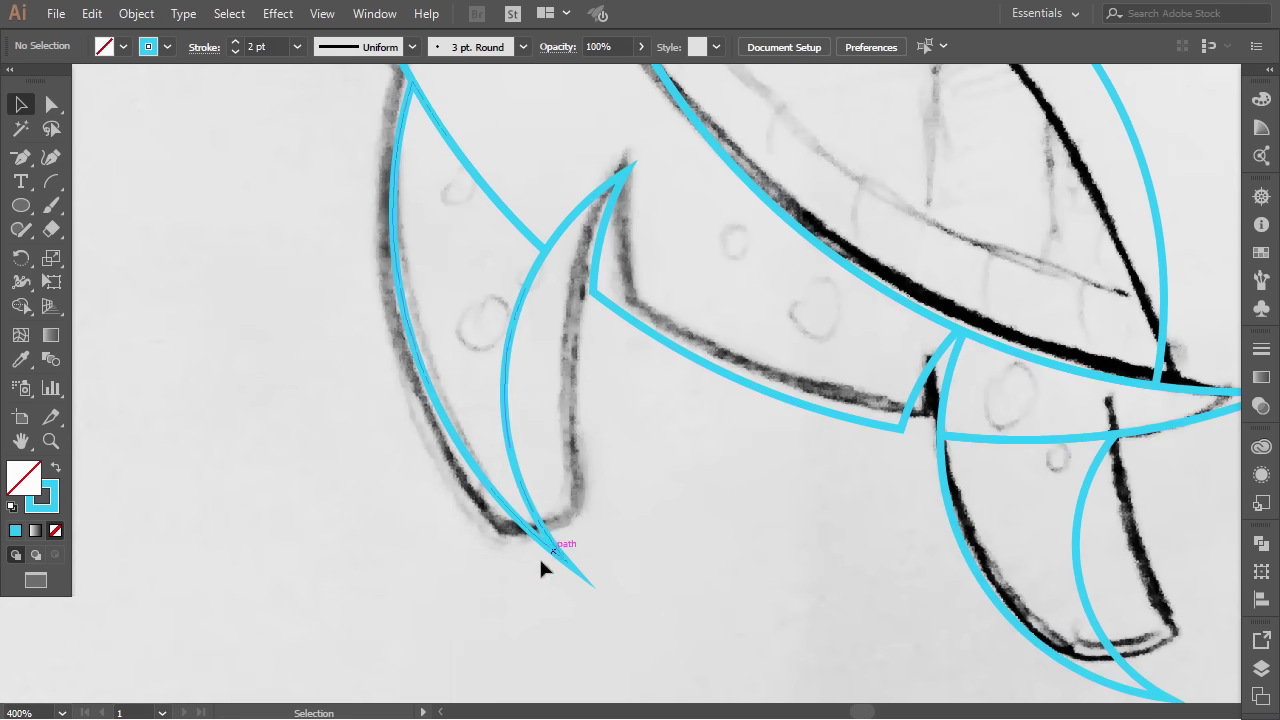
{"action": "scroll", "coordinate": [625, 245], "scroll_direction": "down", "scroll_amount": 2}
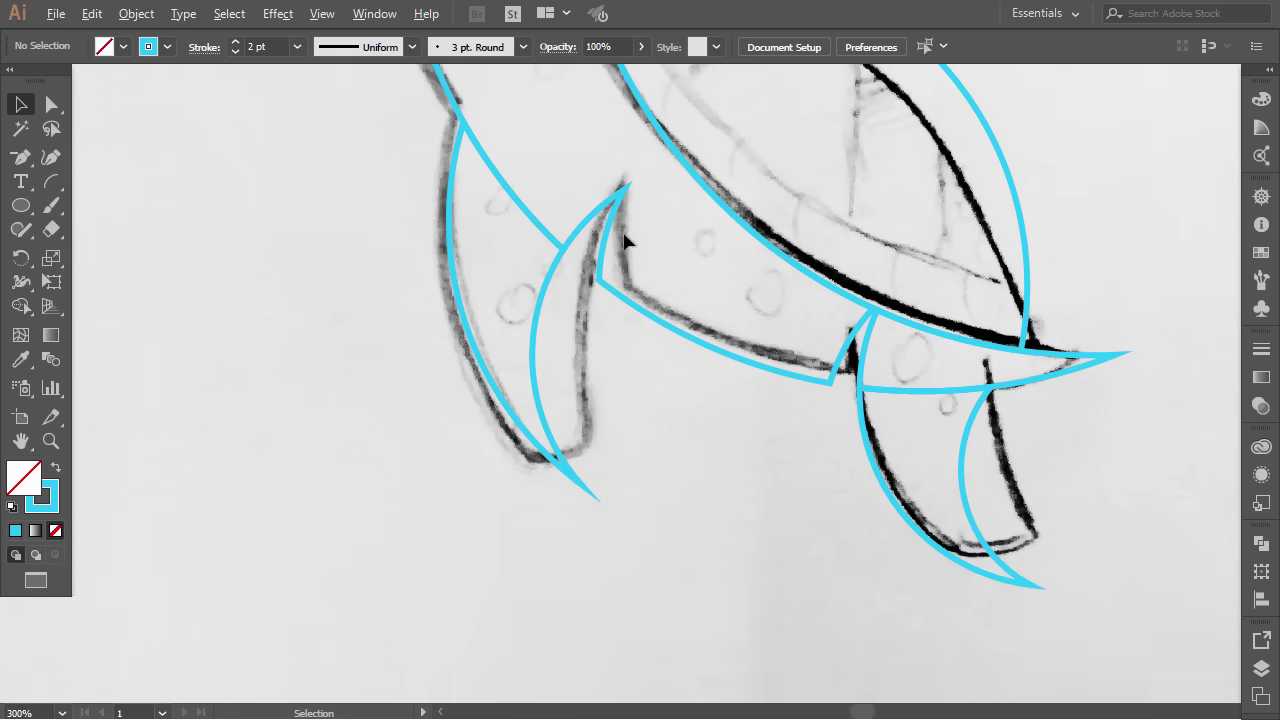
{"action": "scroll", "coordinate": [616, 224], "scroll_direction": "up", "scroll_amount": 5}
{"action": "scroll", "coordinate": [618, 236], "scroll_direction": "down", "scroll_amount": 2}
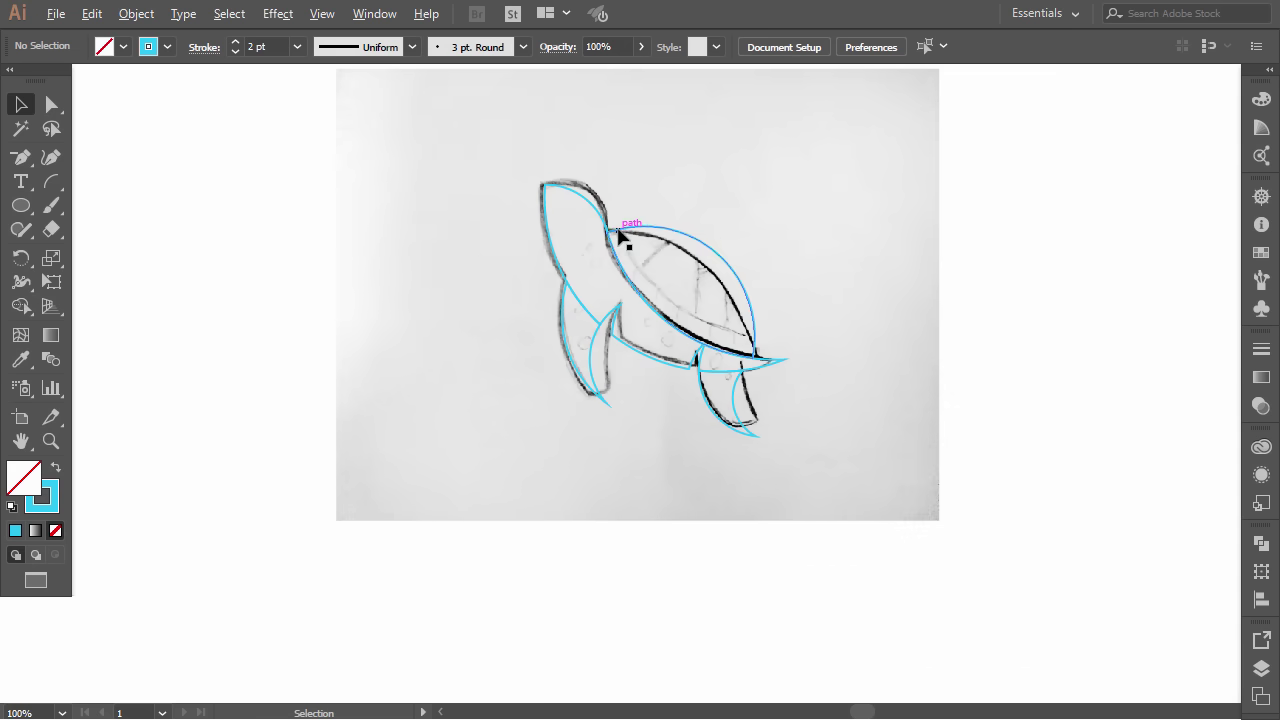
{"action": "scroll", "coordinate": [575, 262], "scroll_direction": "left", "scroll_amount": 4}
{"action": "scroll", "coordinate": [576, 263], "scroll_direction": "left", "scroll_amount": 1}
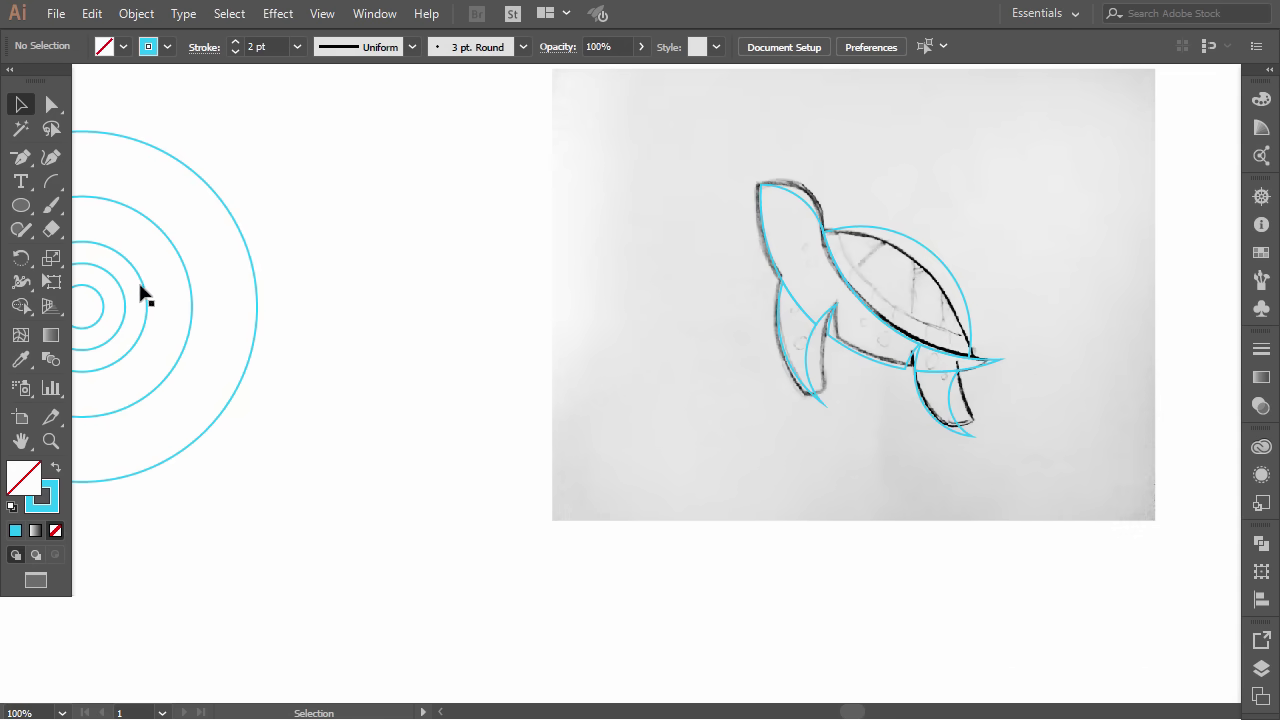
Place a copy of the smallest circle on the lower flipper
{"action": "left_click_drag", "start_coordinate": [125, 306], "coordinate": [719, 322]}
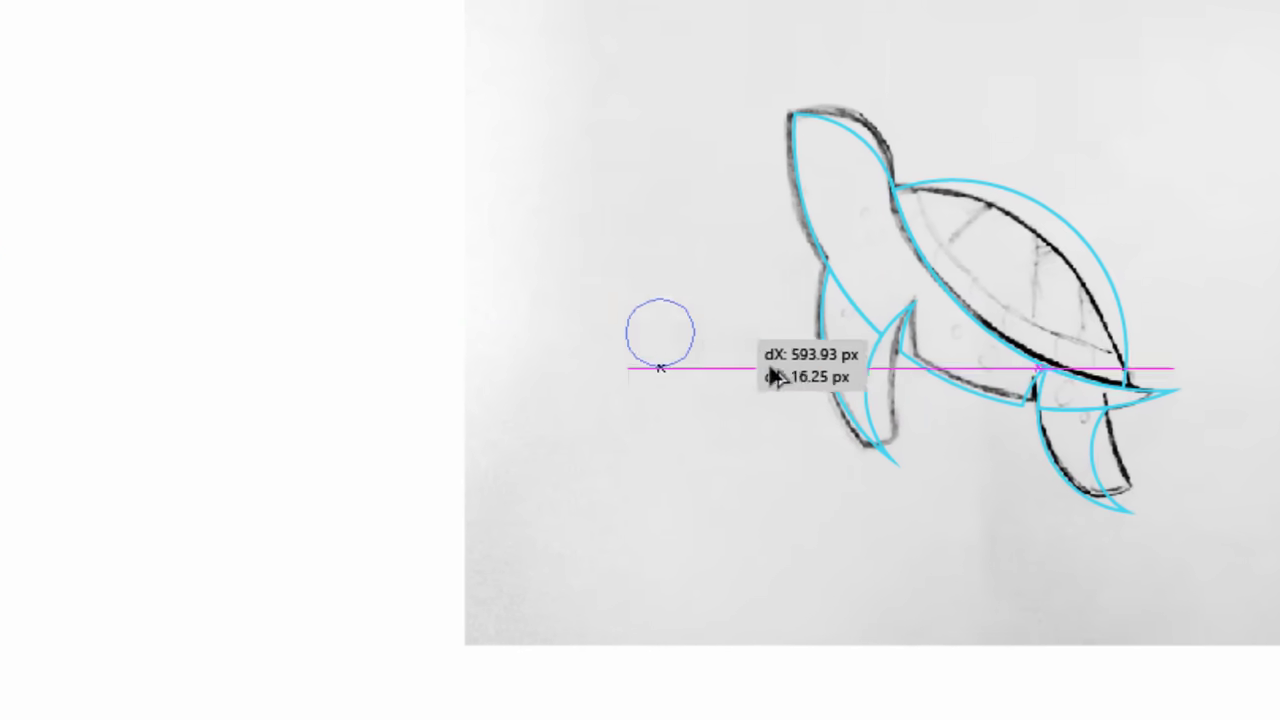
{"action": "scroll", "coordinate": [700, 457], "scroll_direction": "right", "scroll_amount": 3}
{"action": "left_click_drag", "start_coordinate": [778, 376], "coordinate": [700, 468]}
{"action": "scroll", "coordinate": [705, 470], "scroll_direction": "up", "scroll_amount": 2}
{"action": "scroll", "coordinate": [771, 423], "scroll_direction": "up", "scroll_amount": 2}
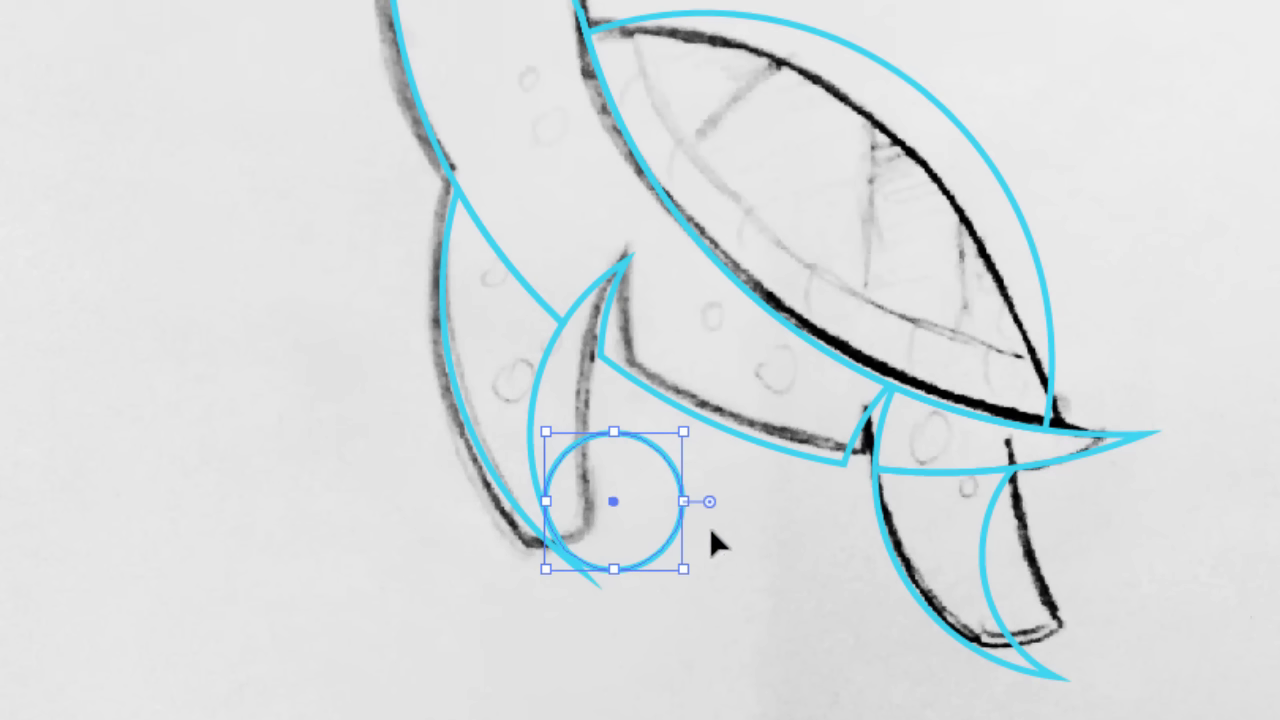
{"action": "left_click", "coordinate": [690, 548]}
{"action": "left_click_drag", "start_coordinate": [666, 540], "coordinate": [606, 477]}
{"action": "left_click", "coordinate": [640, 530]}
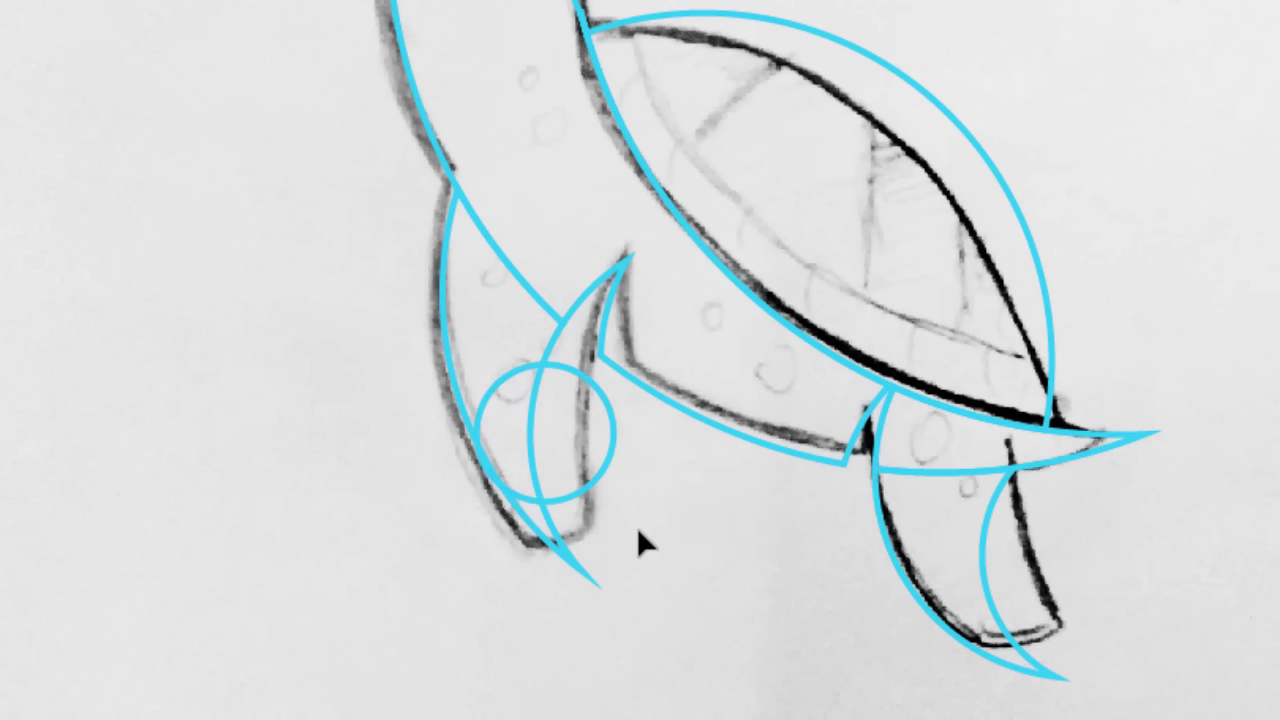
{"action": "scroll", "coordinate": [525, 498], "scroll_direction": "up", "scroll_amount": 5}
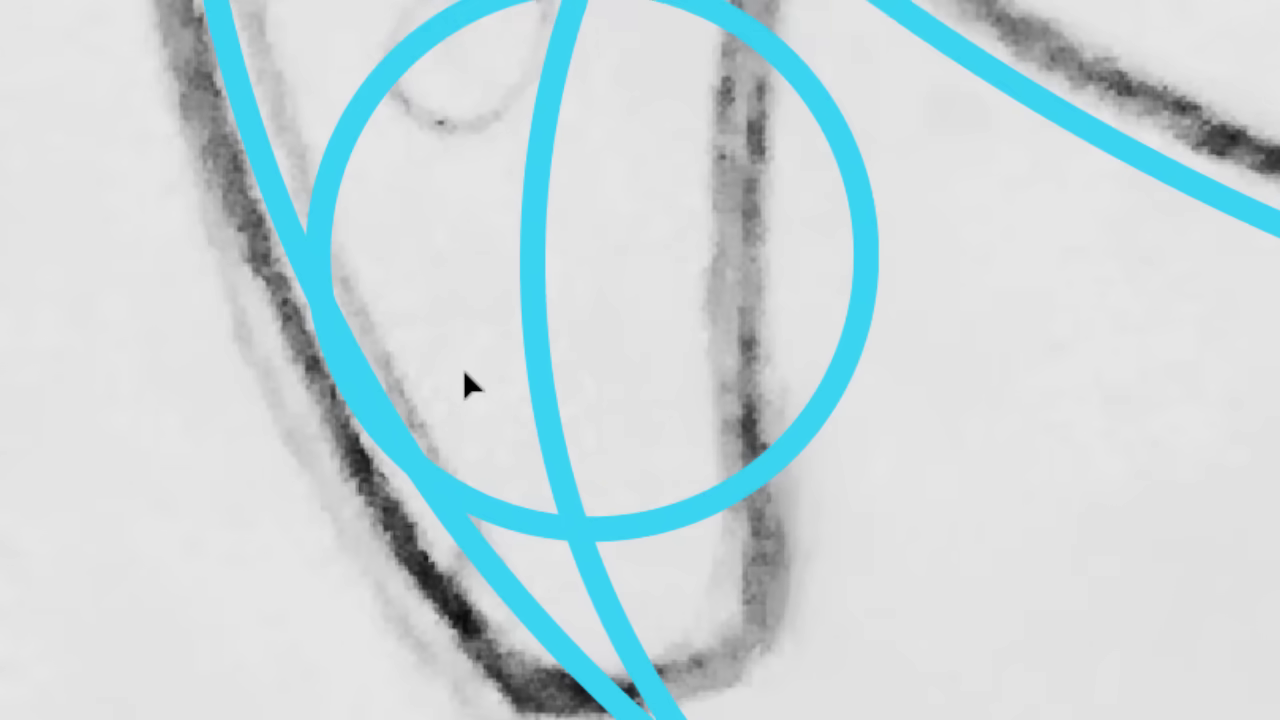
In Outline view, nudge the flipper circle and curve into exact alignment
{"action": "key", "text": "ctrl+y"}
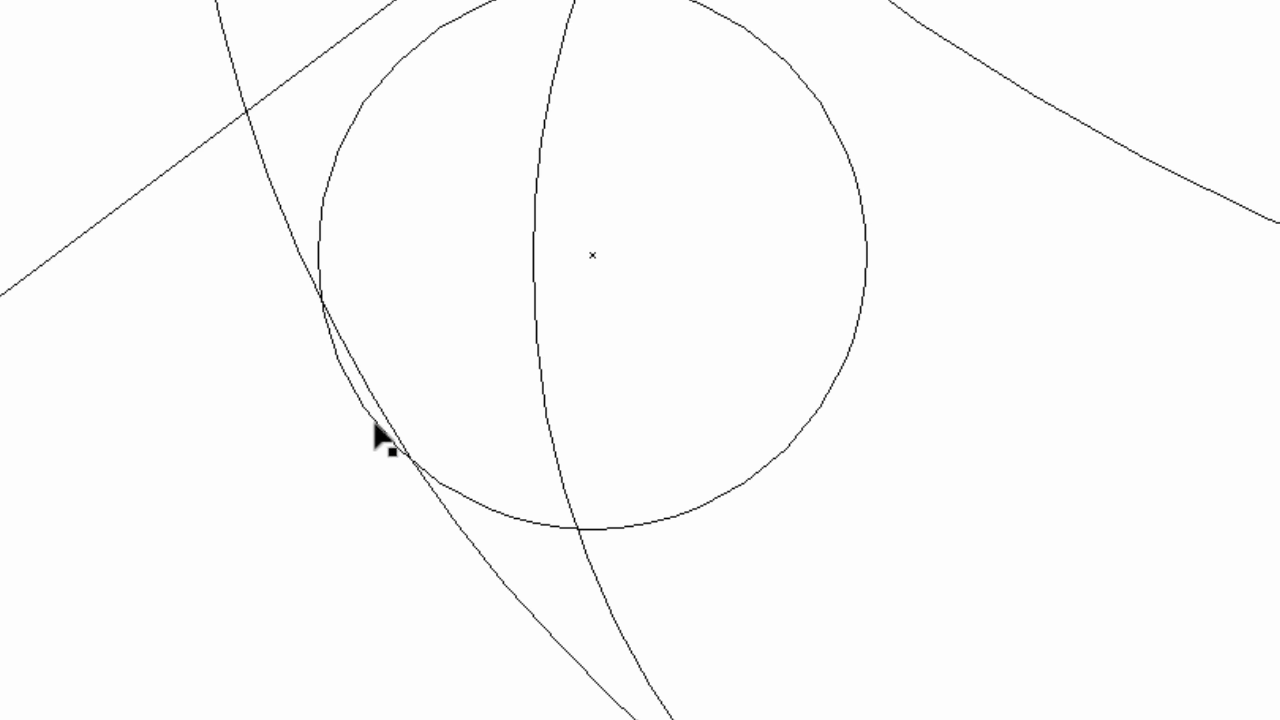
{"action": "left_click_drag", "start_coordinate": [391, 420], "coordinate": [386, 419]}
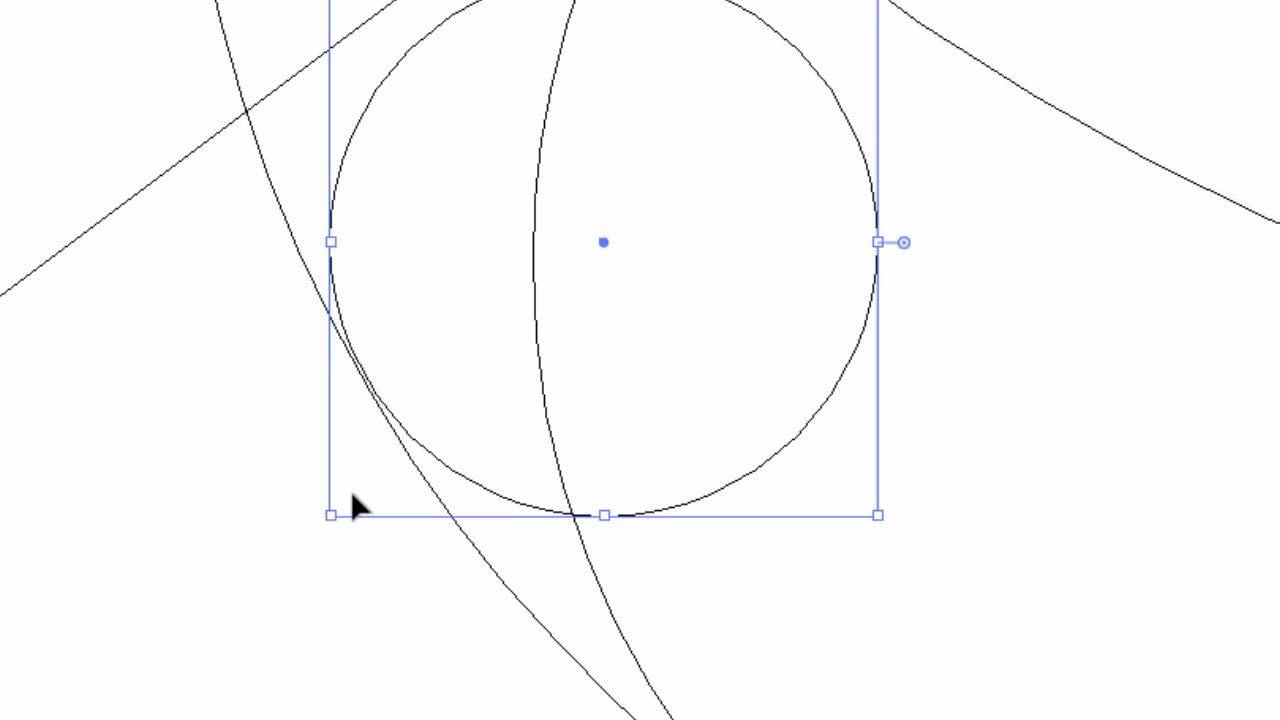
{"action": "left_click", "coordinate": [351, 494]}
{"action": "scroll", "coordinate": [410, 440], "scroll_direction": "up", "scroll_amount": 3}
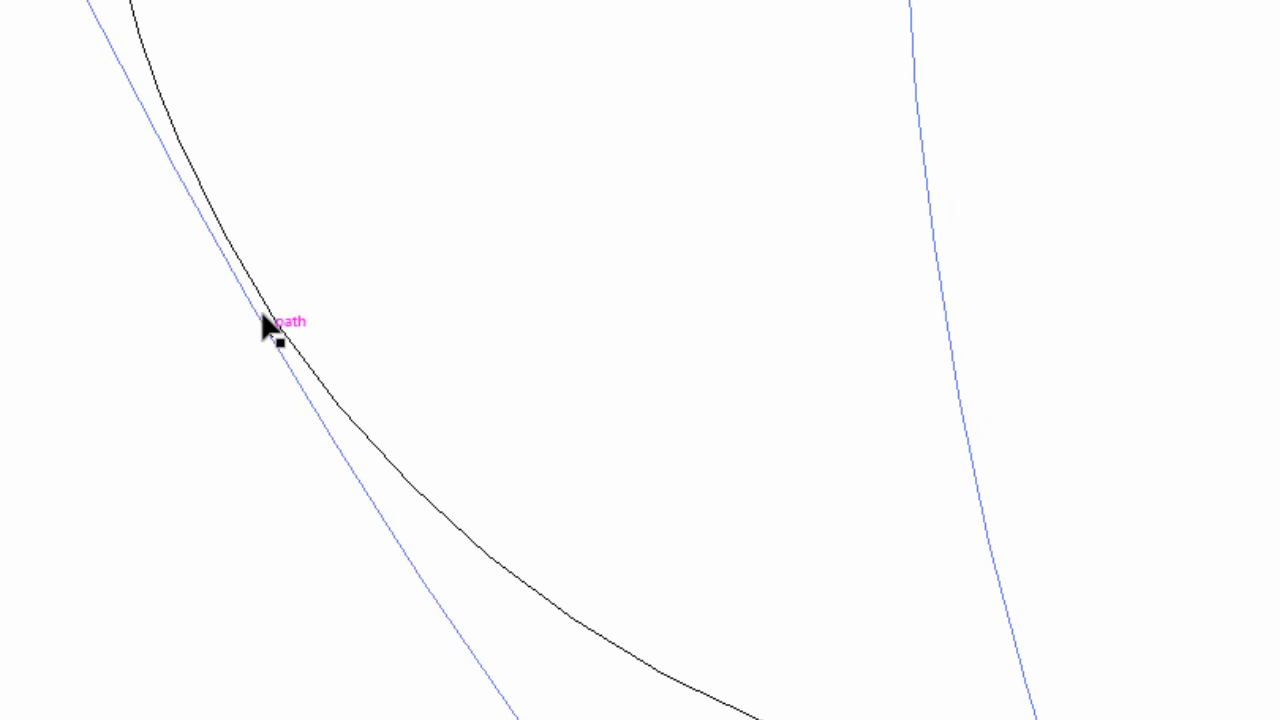
{"action": "mouse_move", "coordinate": [265, 328]}
{"action": "left_mouse_down"}
{"action": "mouse_move", "coordinate": [262, 300]}
{"action": "mouse_move", "coordinate": [265, 333]}
{"action": "left_mouse_up"}
{"action": "scroll", "coordinate": [551, 357], "scroll_direction": "down", "scroll_amount": 4}
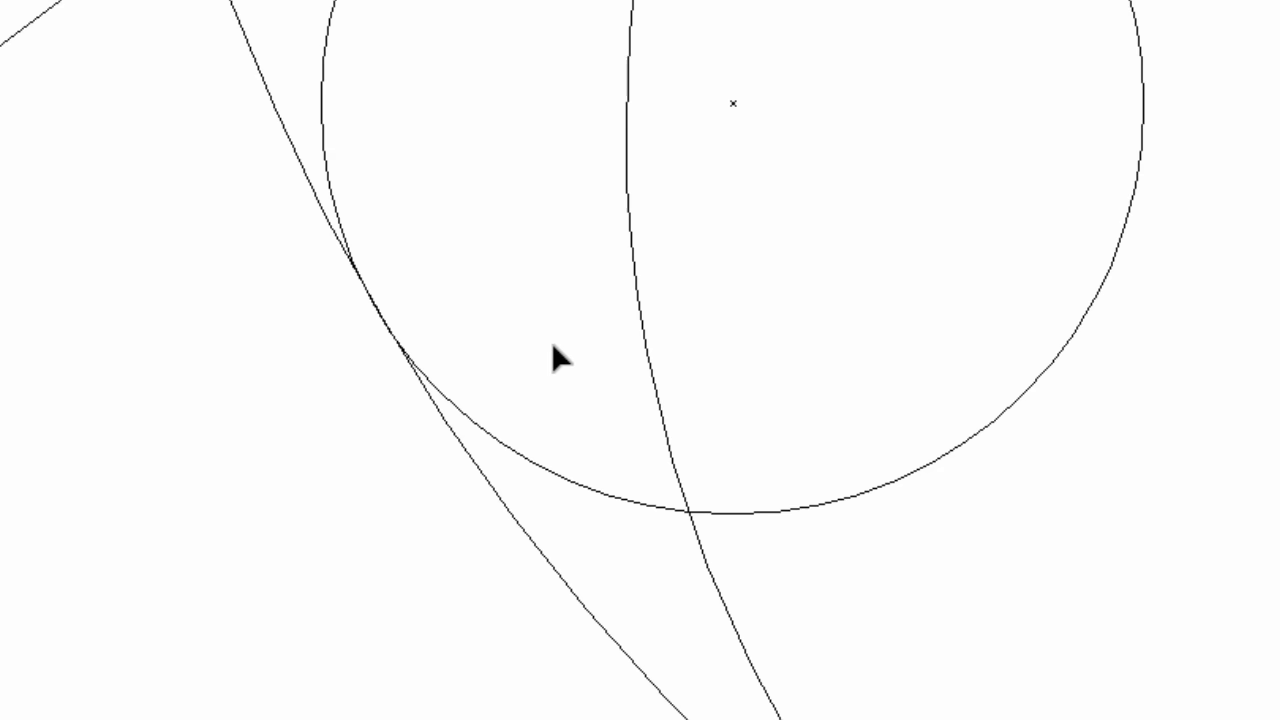
{"action": "scroll", "coordinate": [704, 322], "scroll_direction": "down", "scroll_amount": 2}
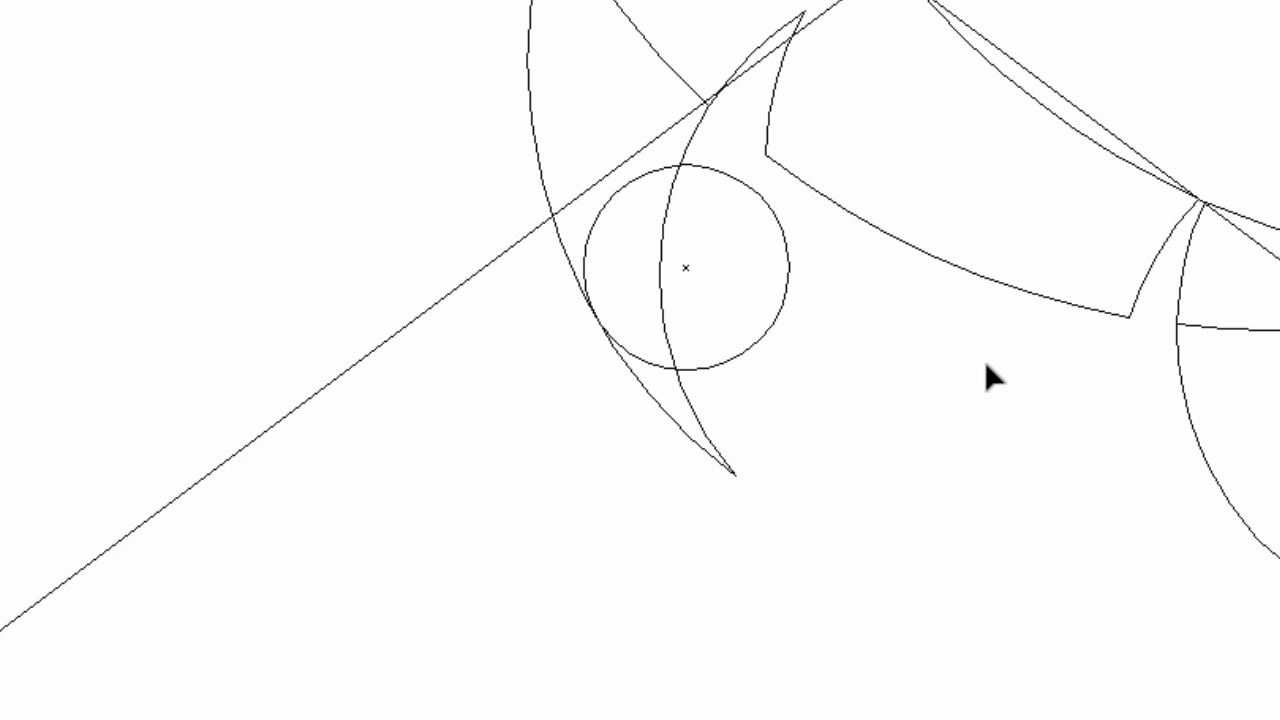
{"action": "scroll", "coordinate": [995, 368], "scroll_direction": "right", "scroll_amount": 8}
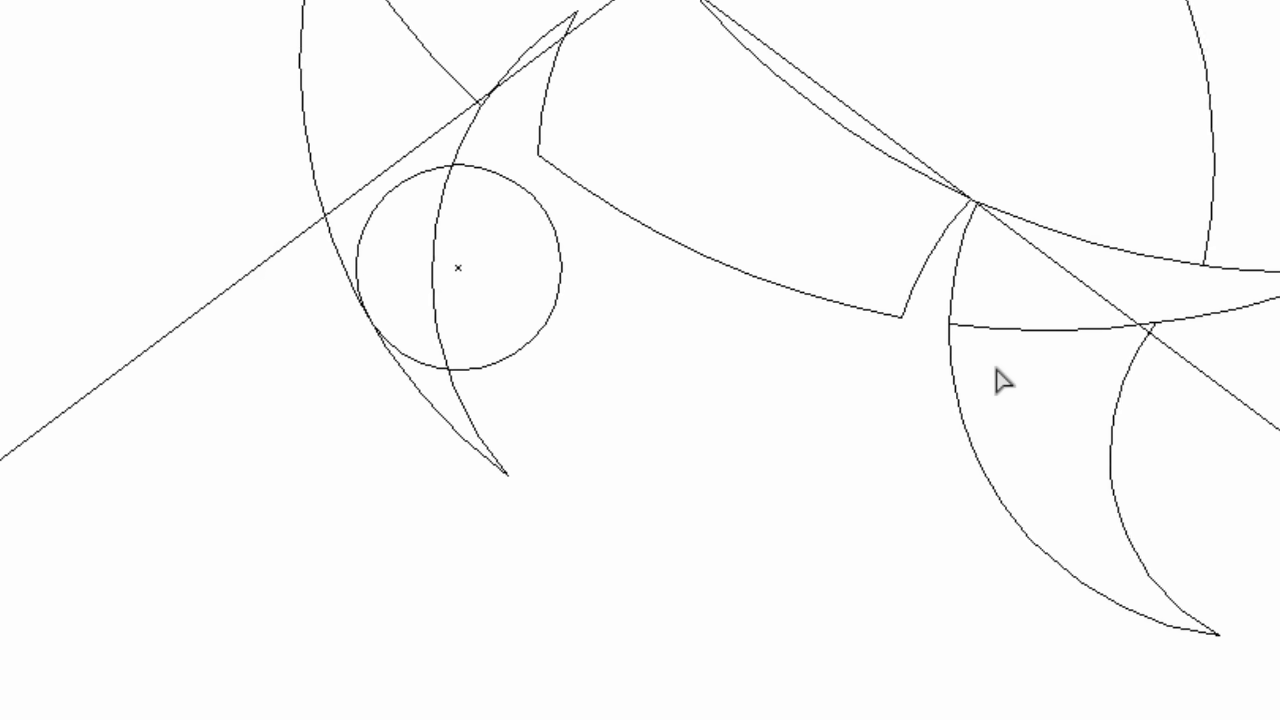
{"action": "scroll", "coordinate": [995, 385], "scroll_direction": "right", "scroll_amount": 2}
Fit the other circle against its flipper edge and return to Preview
{"action": "left_click_drag", "start_coordinate": [94, 323], "coordinate": [731, 507]}
{"action": "scroll", "coordinate": [543, 529], "scroll_direction": "up", "scroll_amount": 10}
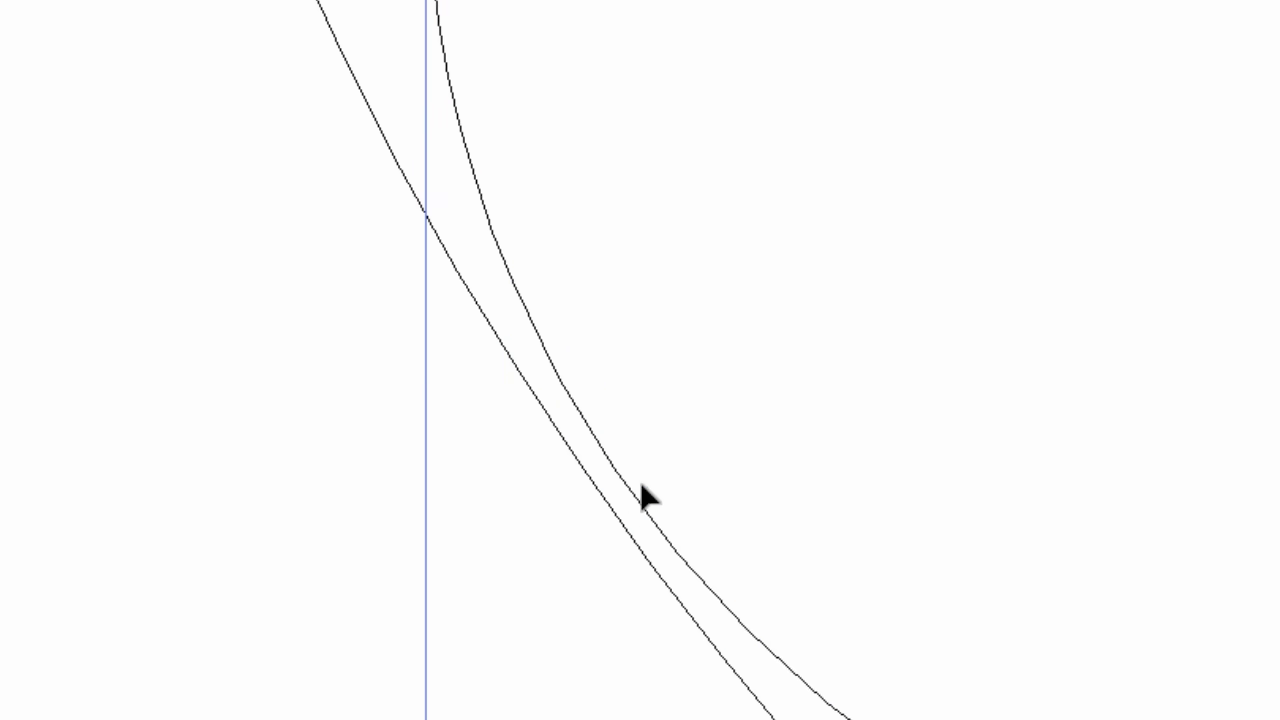
{"action": "left_click_drag", "start_coordinate": [614, 491], "coordinate": [598, 504]}
{"action": "scroll", "coordinate": [462, 205], "scroll_direction": "down", "scroll_amount": 5}
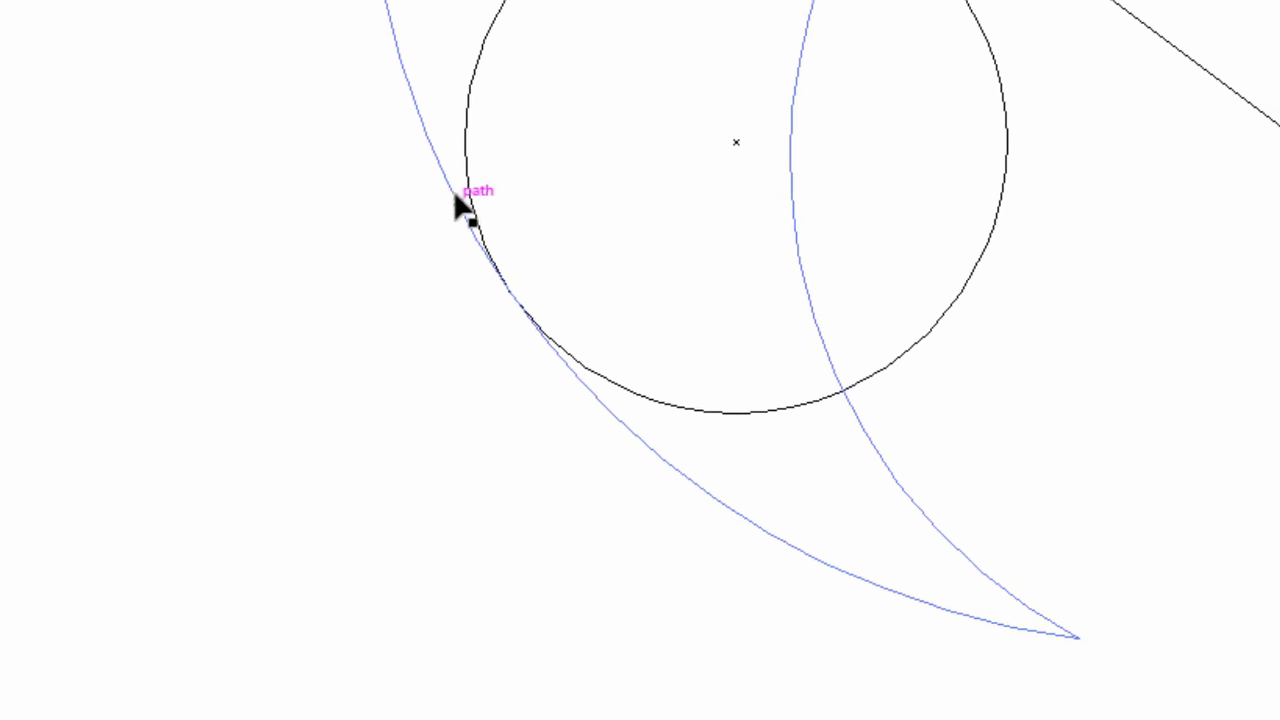
{"action": "scroll", "coordinate": [586, 194], "scroll_direction": "up", "scroll_amount": 1}
{"action": "scroll", "coordinate": [580, 190], "scroll_direction": "down", "scroll_amount": 2}
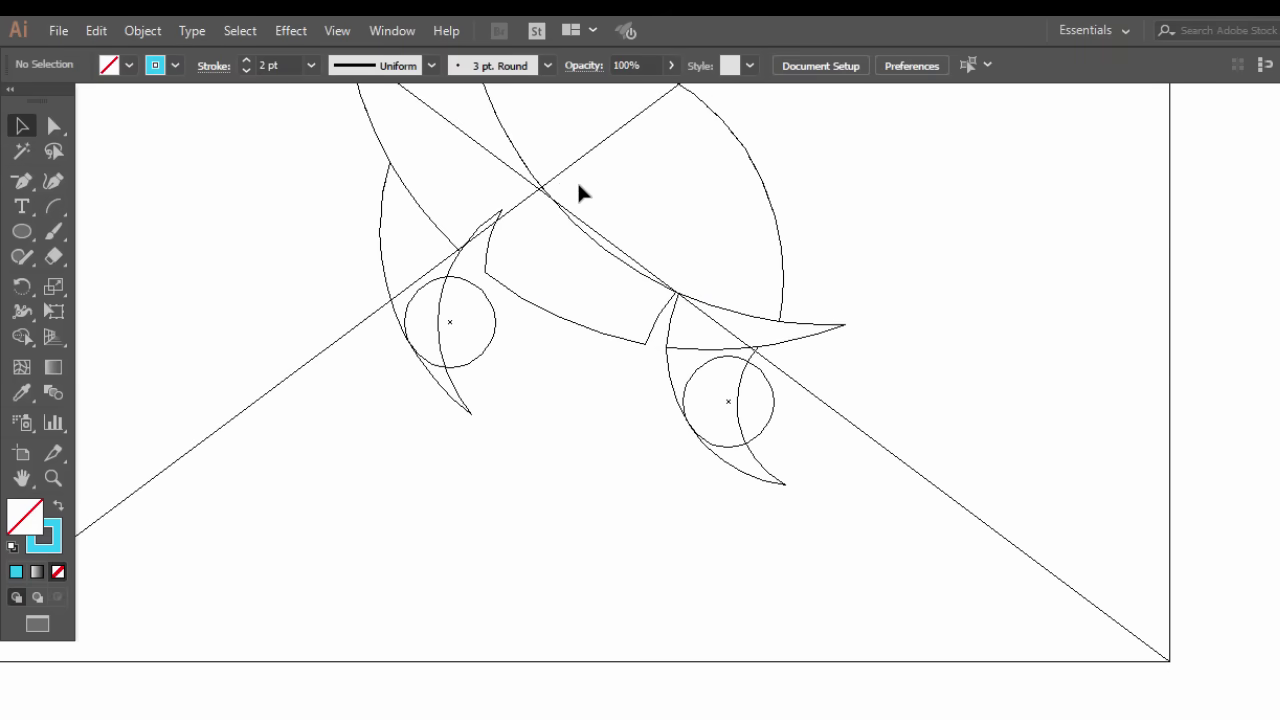
{"action": "scroll", "coordinate": [580, 190], "scroll_direction": "up", "scroll_amount": 1}
{"action": "scroll", "coordinate": [534, 194], "scroll_direction": "down", "scroll_amount": 2}
{"action": "scroll", "coordinate": [429, 183], "scroll_direction": "up", "scroll_amount": 6}
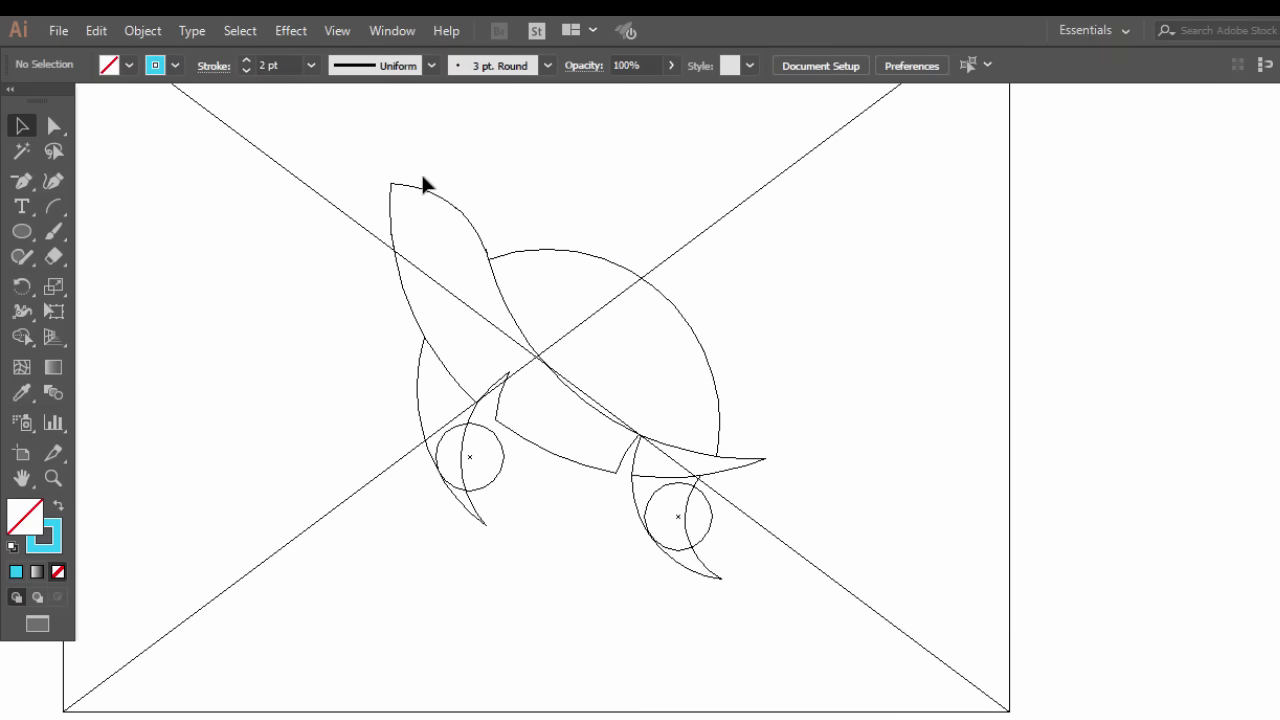
{"action": "key", "text": "ctrl+y"}
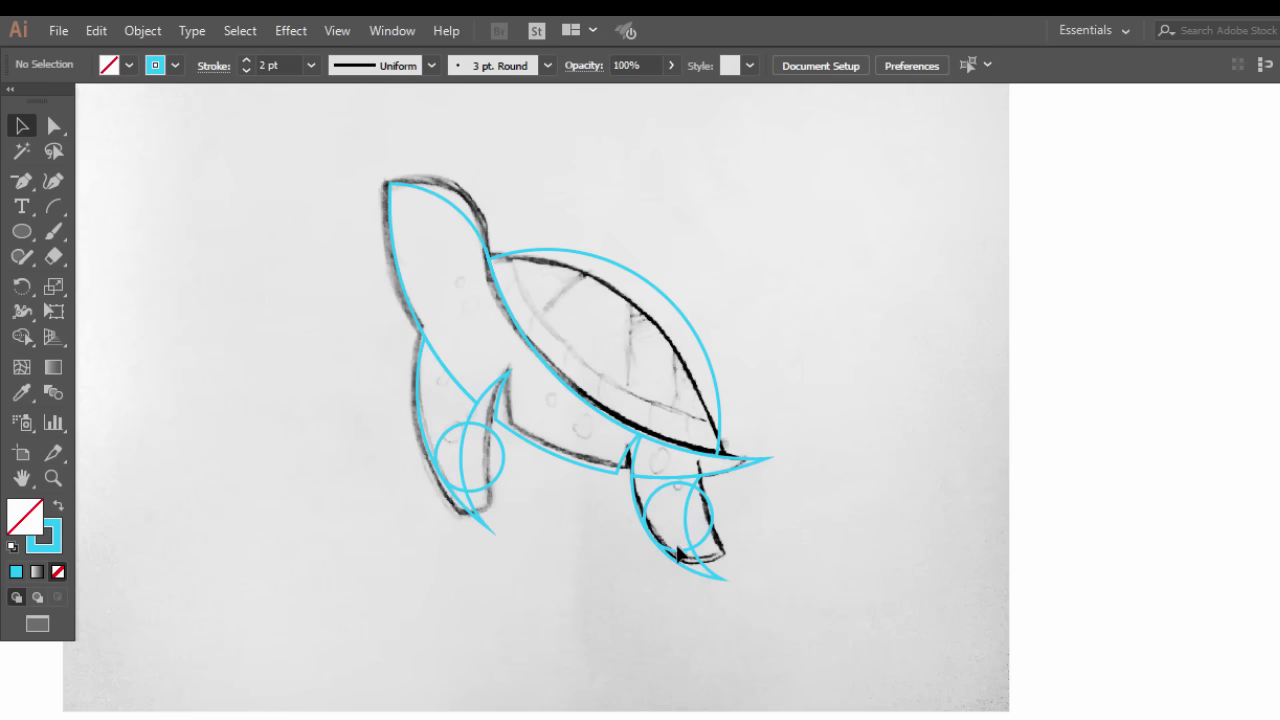
Select both flippers with their circles and Shape Builder-delete the unwanted circle regions
{"action": "left_click", "coordinate": [679, 549]}
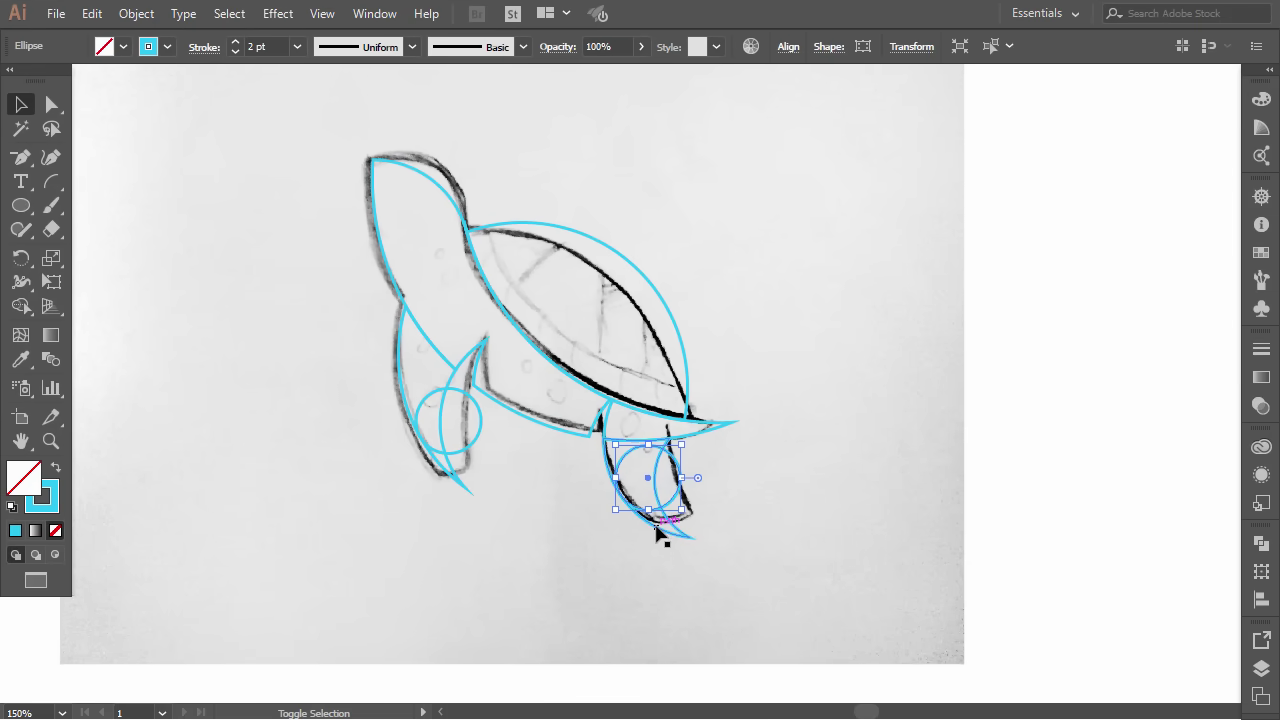
{"action": "left_click", "coordinate": [662, 533], "text": "shift"}
{"action": "left_click", "coordinate": [460, 450], "text": "shift"}
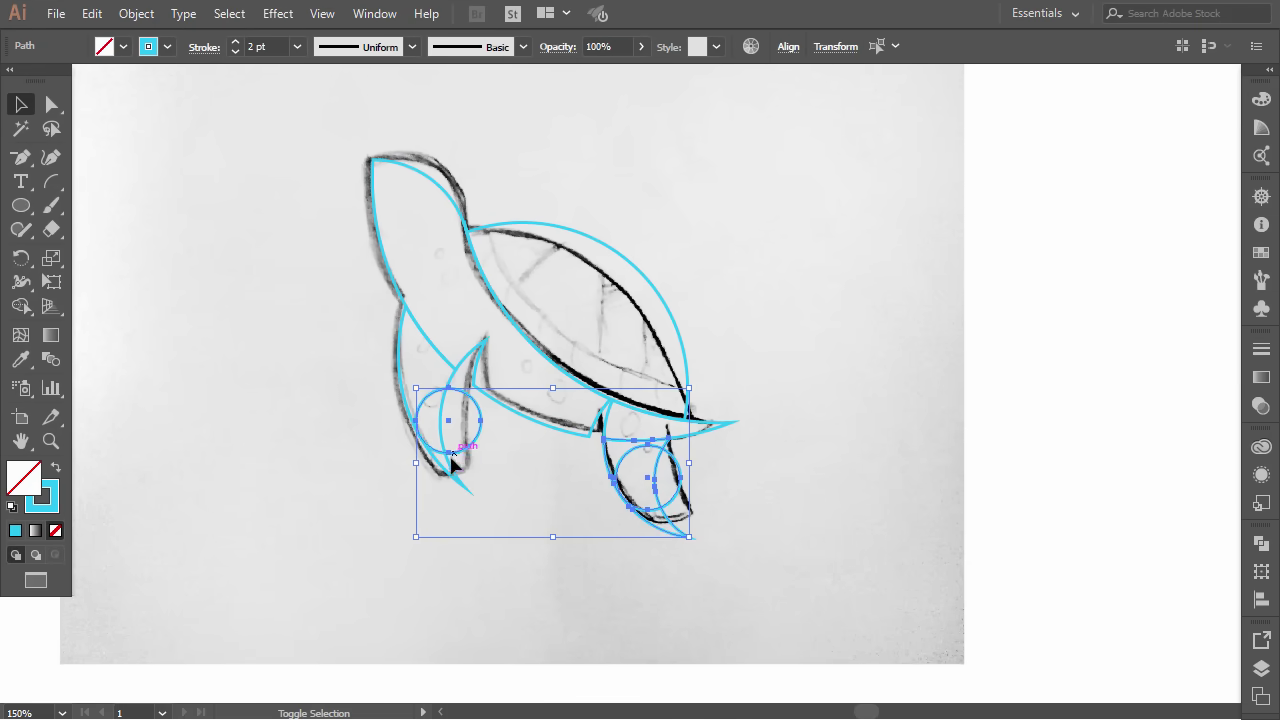
{"action": "left_click", "coordinate": [451, 472], "text": "shift"}
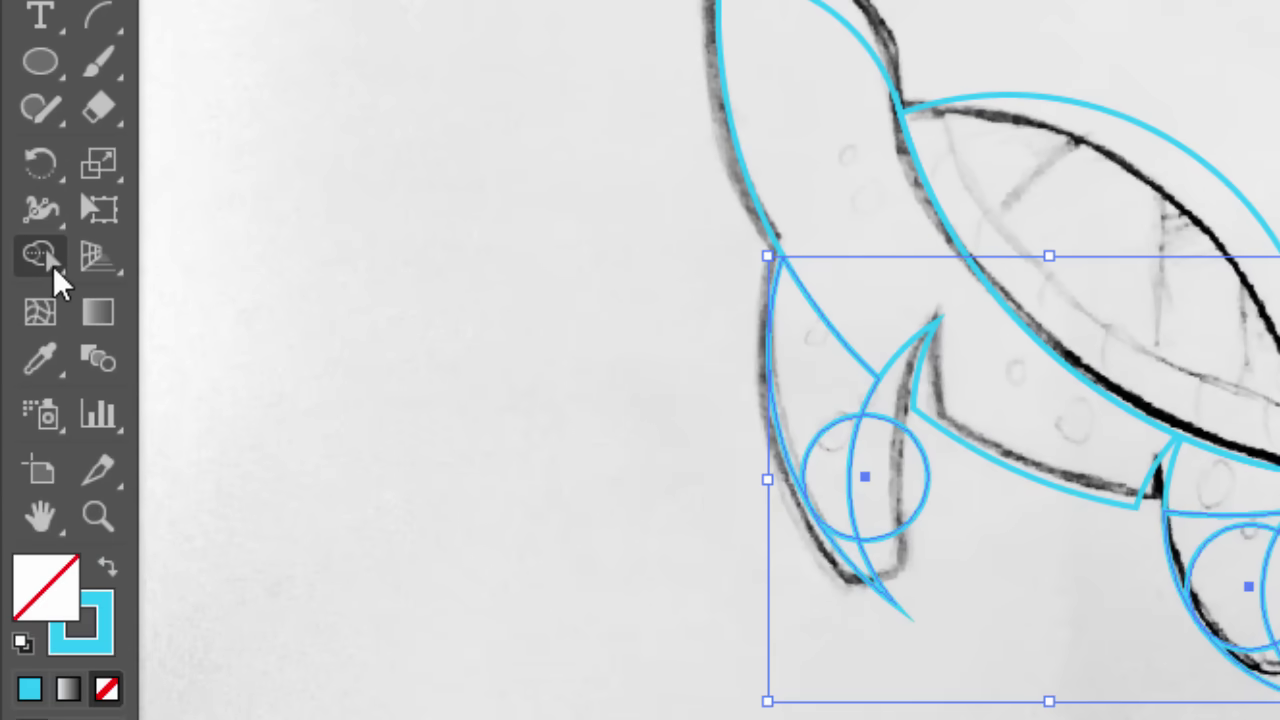
{"action": "left_click", "coordinate": [53, 266]}
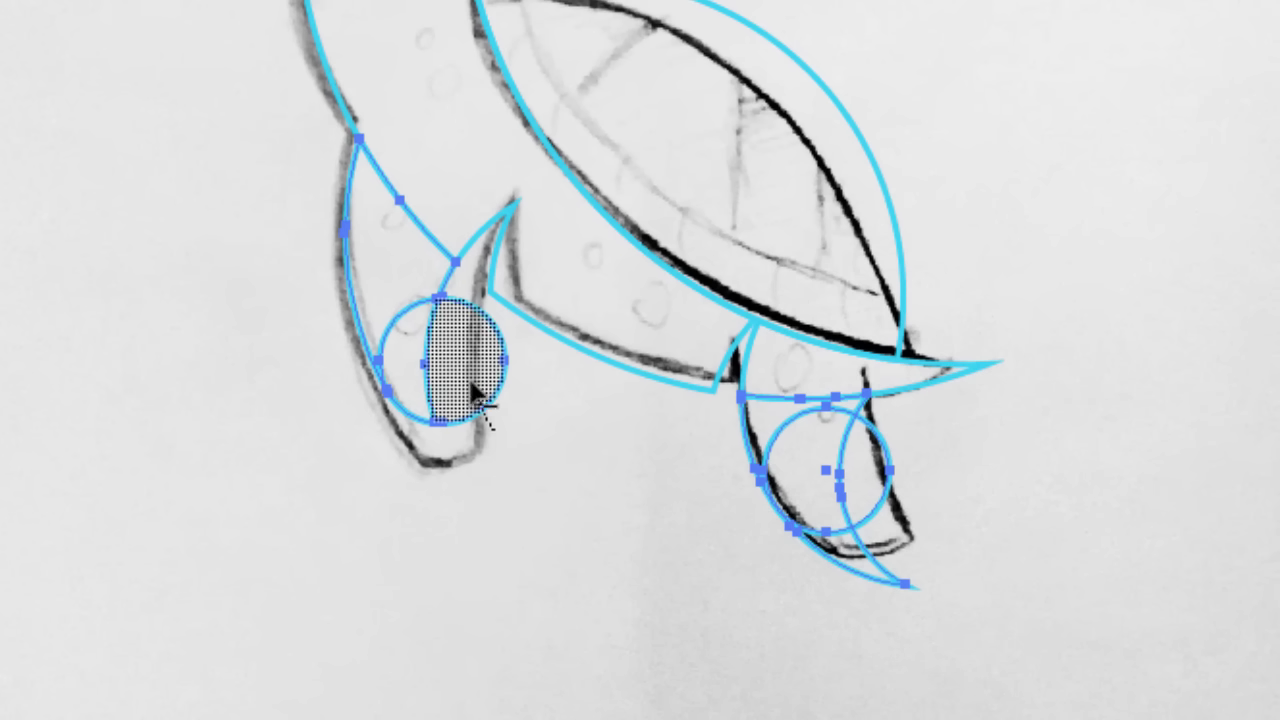
{"action": "left_click", "coordinate": [468, 400], "text": "alt"}
{"action": "left_click", "coordinate": [852, 590], "text": "alt"}
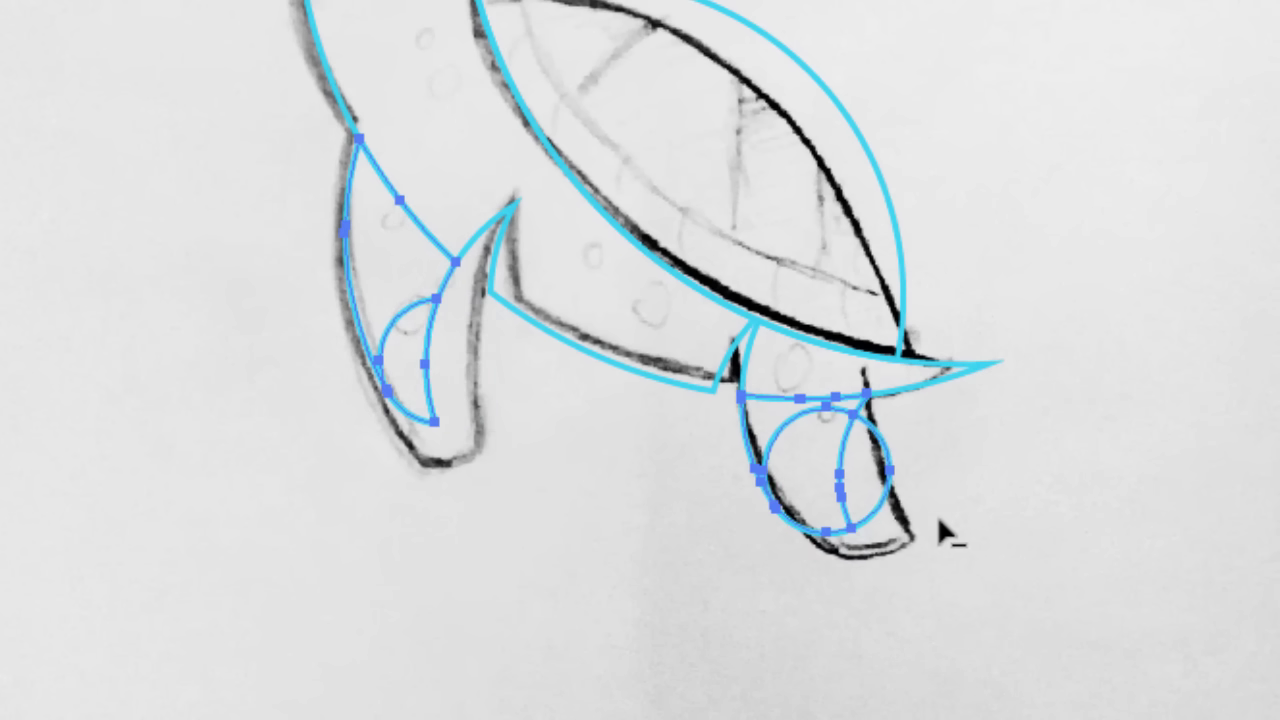
{"action": "left_click", "coordinate": [860, 480], "text": "alt"}
Pull the leftover crescent piece out below the turtle and delete it
{"action": "key", "text": "v"}
{"action": "left_click", "coordinate": [312, 392]}
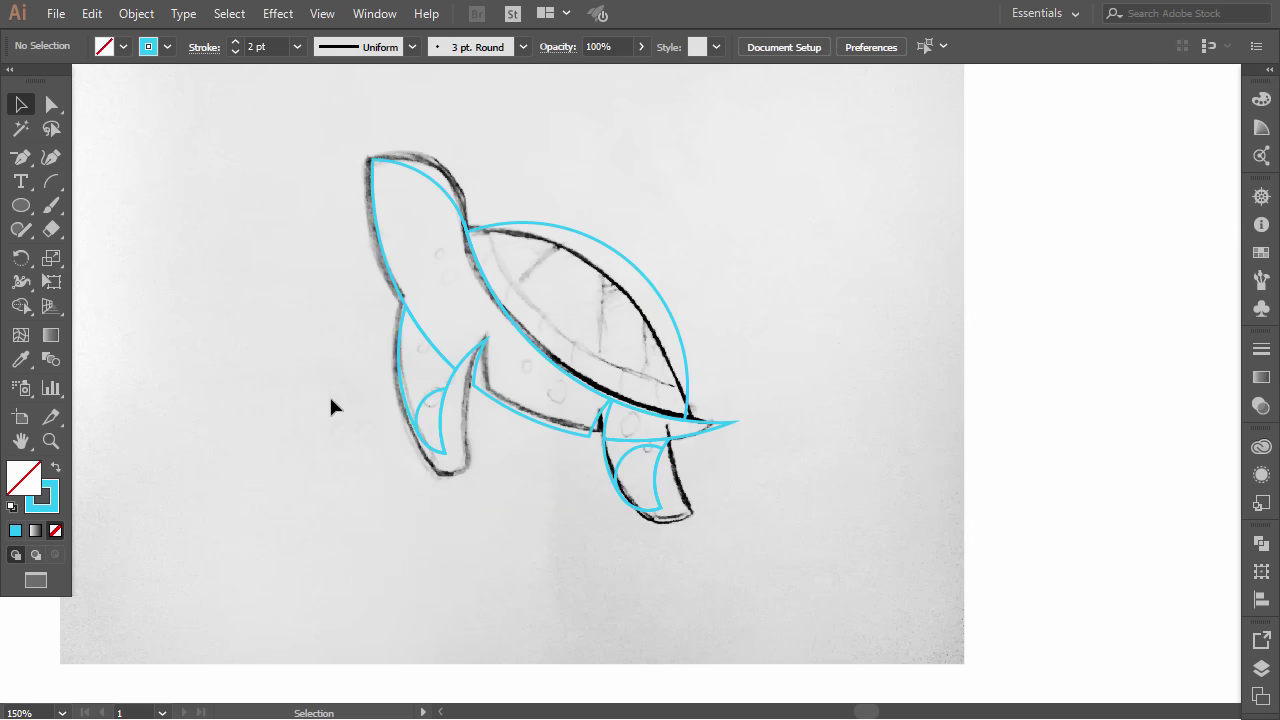
{"action": "left_click_drag", "start_coordinate": [424, 398], "coordinate": [507, 523]}
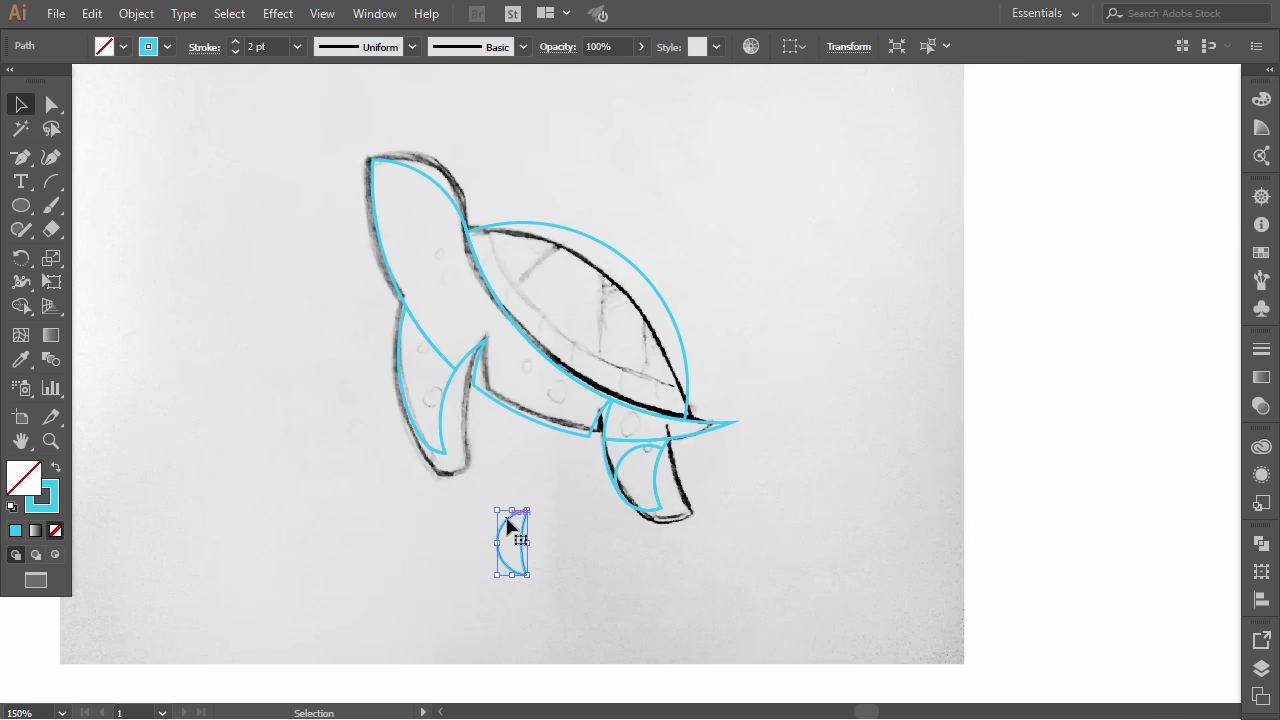
{"action": "key", "text": "Delete"}
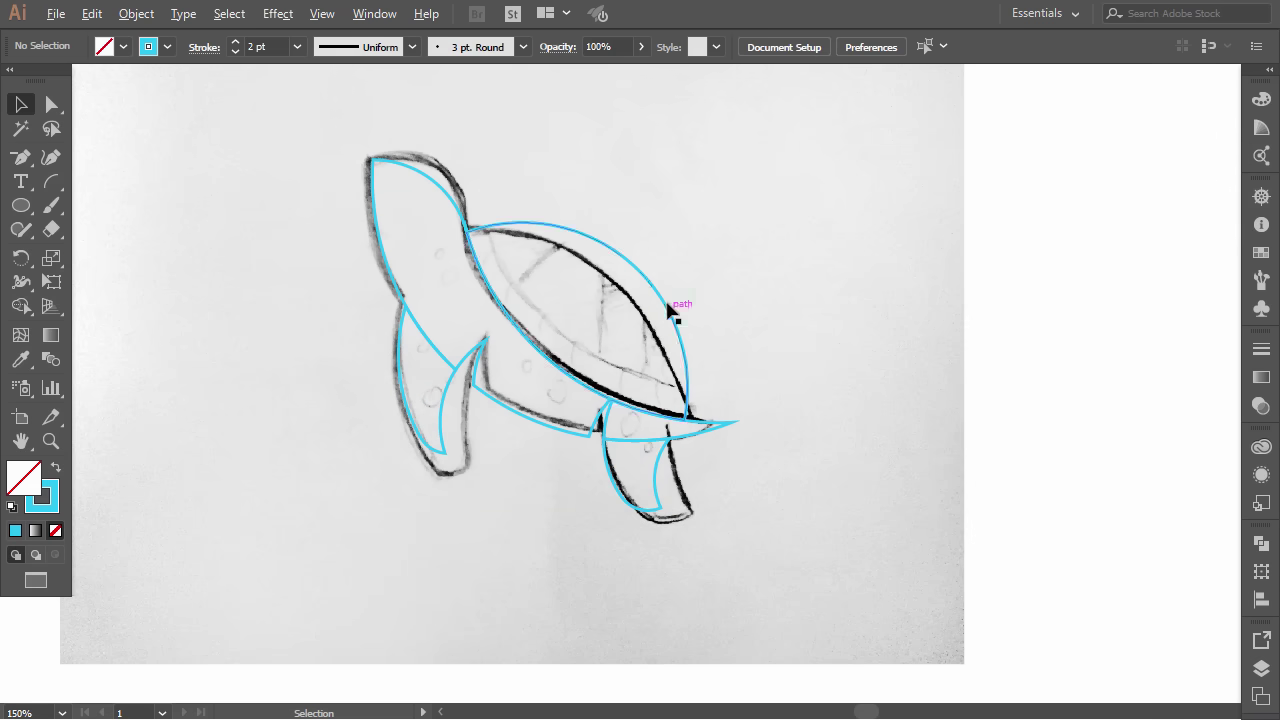
Use Object > Unlock All, move the Sketch.png image aside and delete it
{"action": "scroll", "coordinate": [669, 291], "scroll_direction": "down", "scroll_amount": 1}
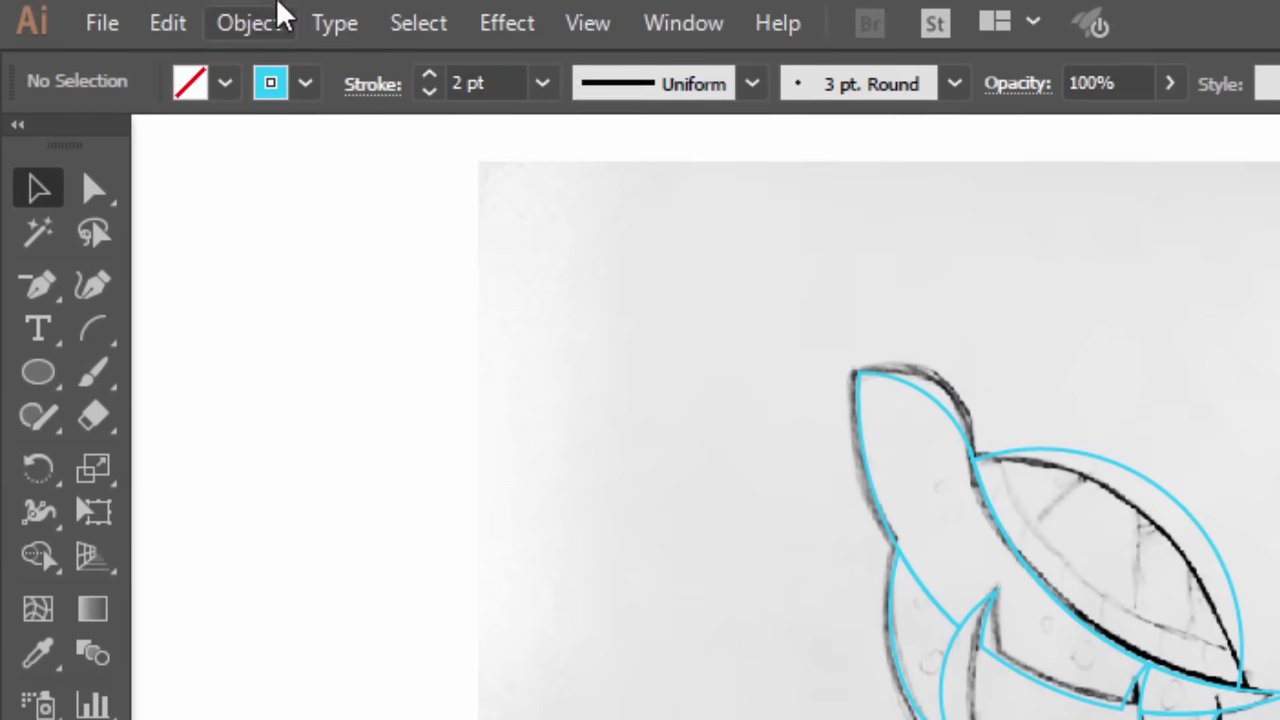
{"action": "left_click", "coordinate": [228, 19]}
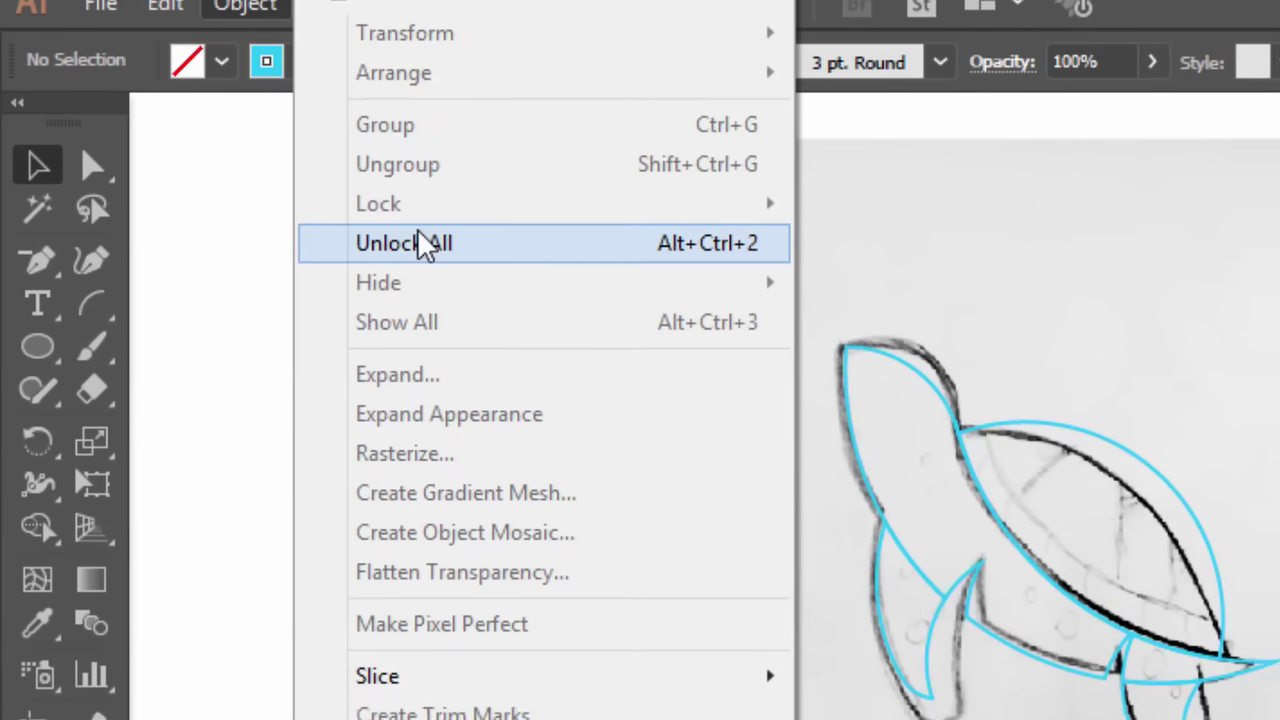
{"action": "left_click", "coordinate": [430, 246]}
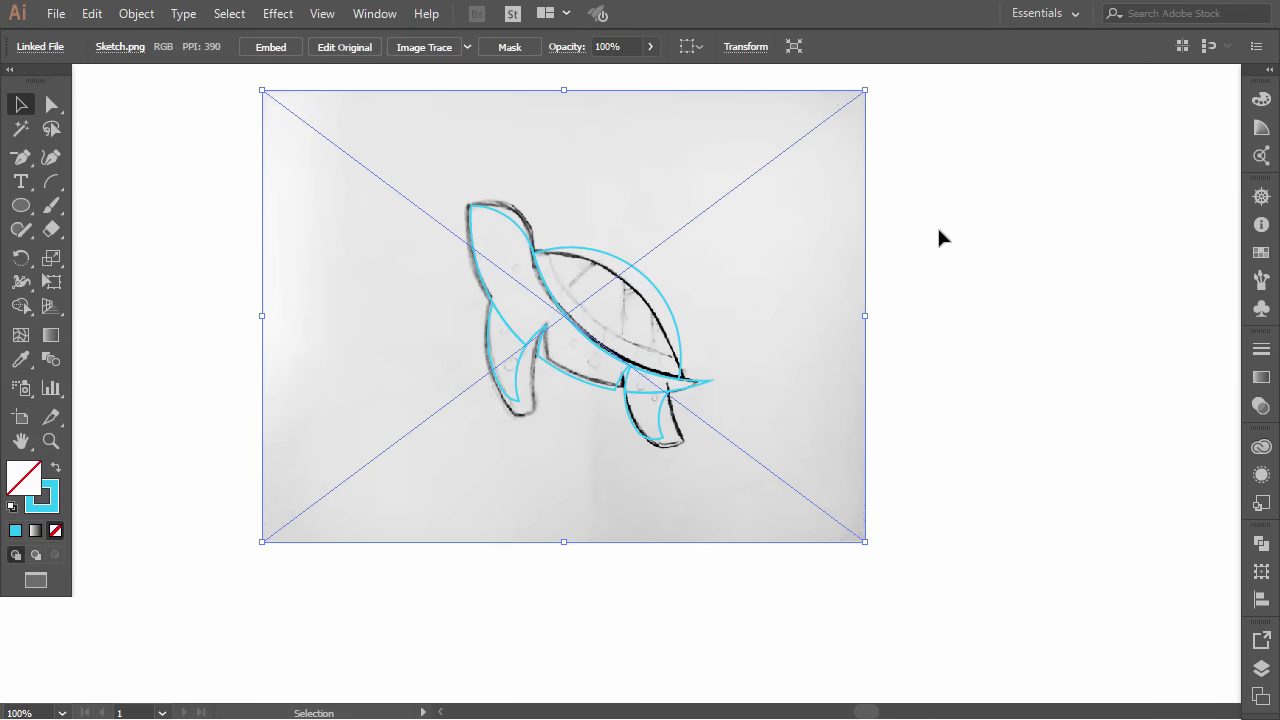
{"action": "left_click", "coordinate": [877, 240]}
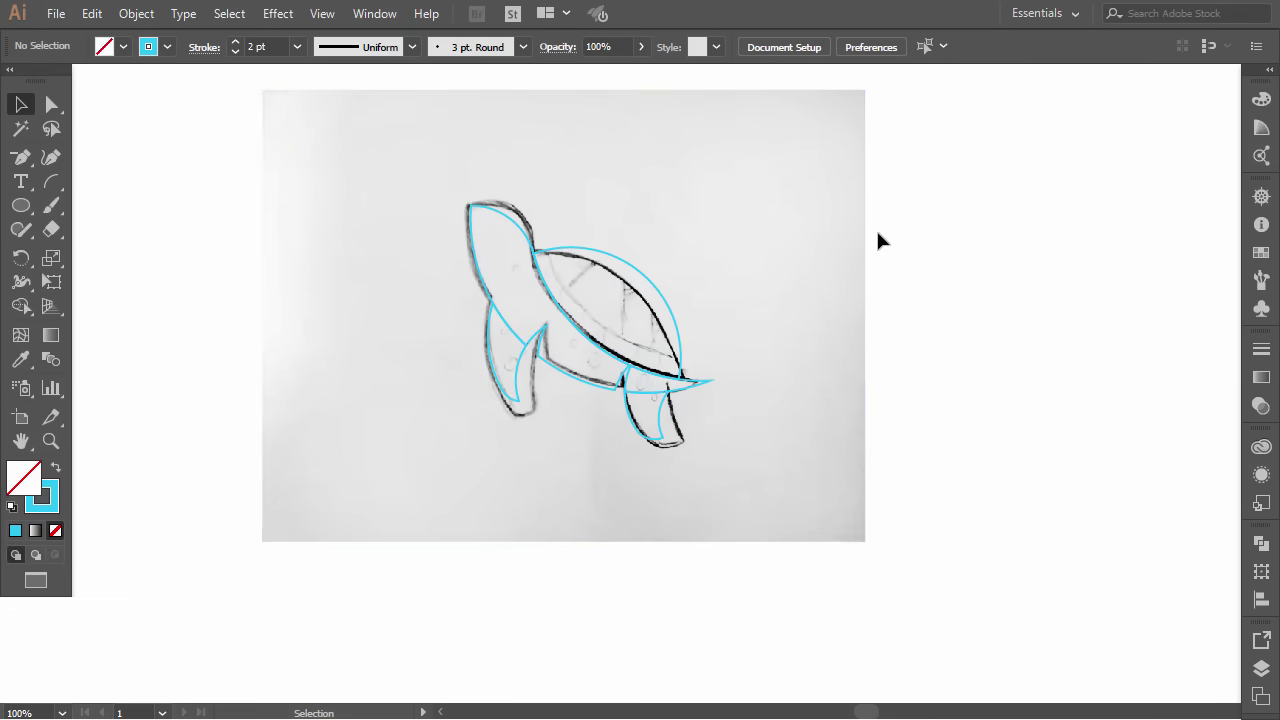
{"action": "left_click_drag", "start_coordinate": [771, 234], "coordinate": [986, 234]}
{"action": "left_click_drag", "start_coordinate": [858, 235], "coordinate": [906, 250]}
{"action": "key", "text": "Delete"}
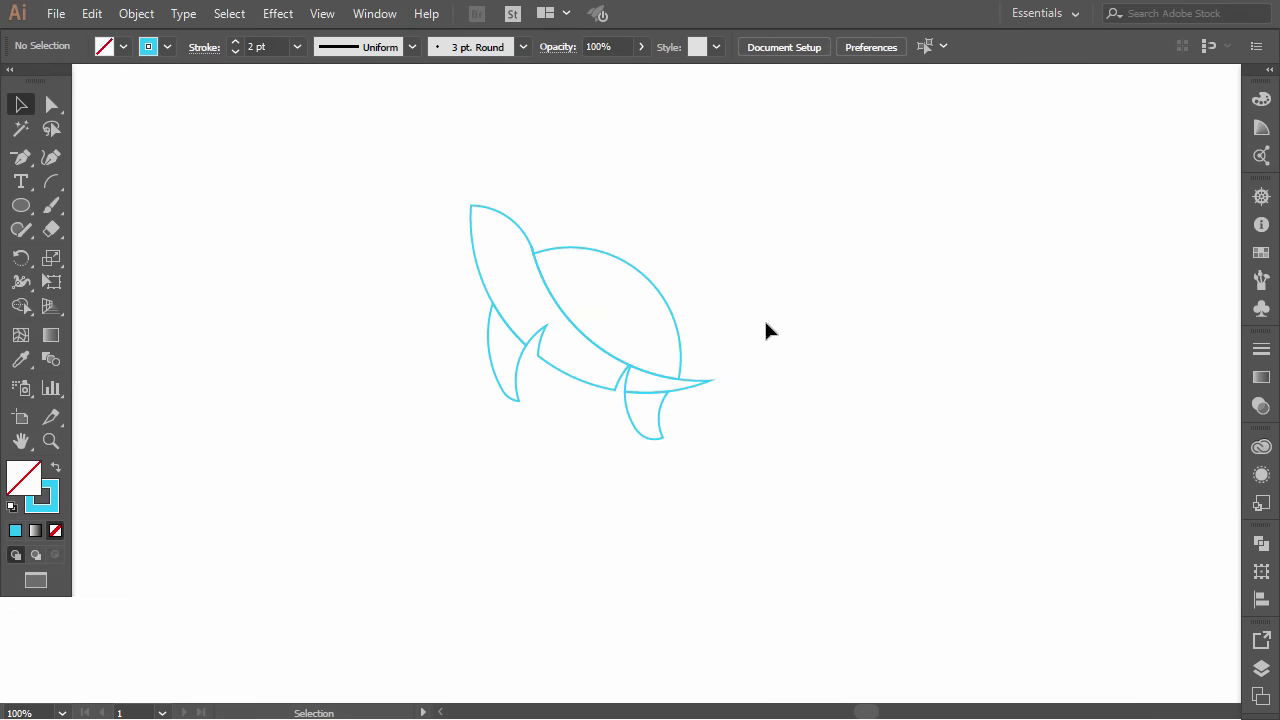
{"action": "left_click", "coordinate": [516, 372]}
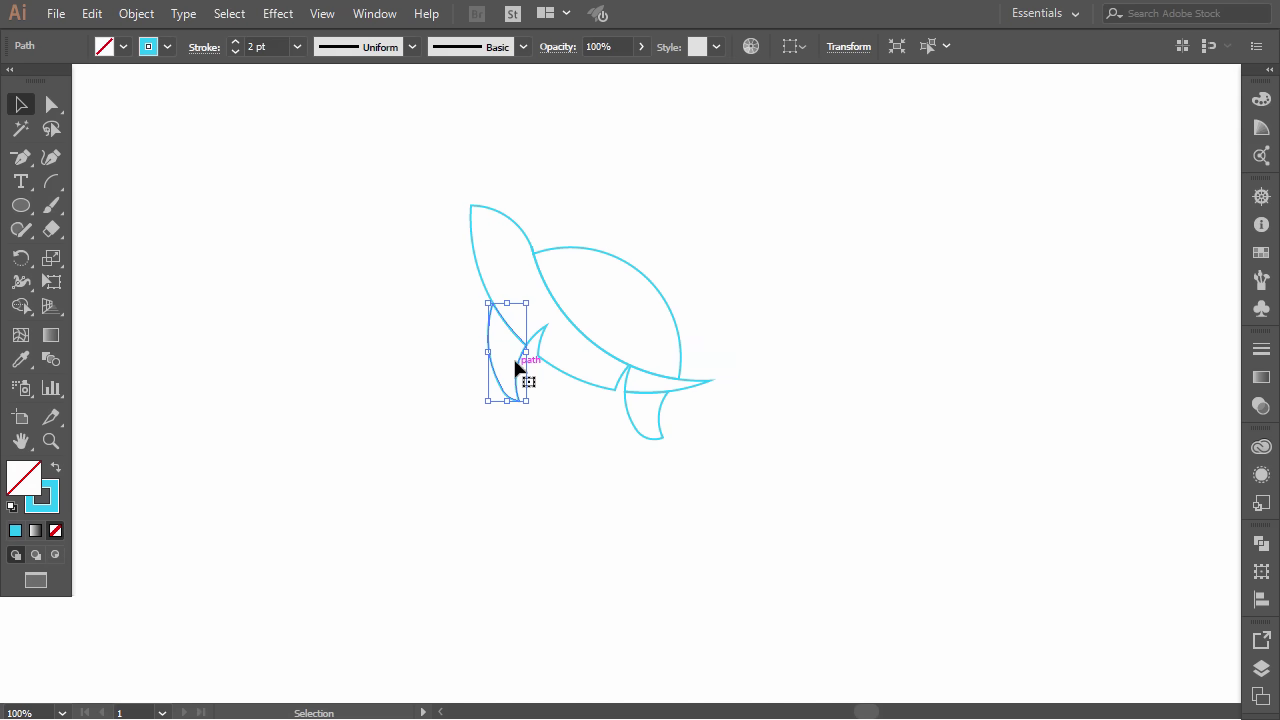
{"action": "left_click", "coordinate": [566, 422]}
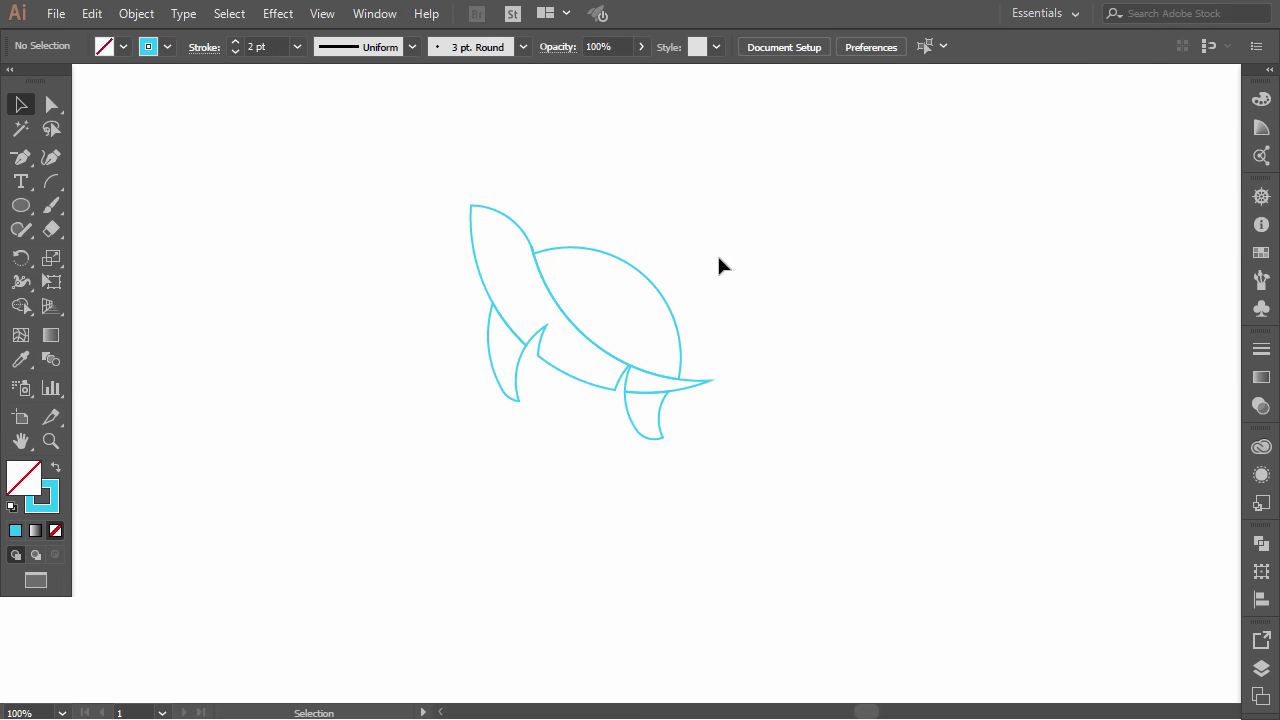
Select the turtle shell shapes and eyedrop the teal-to-blue gradient swatch onto them
{"action": "scroll", "coordinate": [720, 265], "scroll_direction": "up", "scroll_amount": 2}
{"action": "scroll", "coordinate": [720, 266], "scroll_direction": "left", "scroll_amount": 2}
{"action": "scroll", "coordinate": [720, 265], "scroll_direction": "left", "scroll_amount": 2}
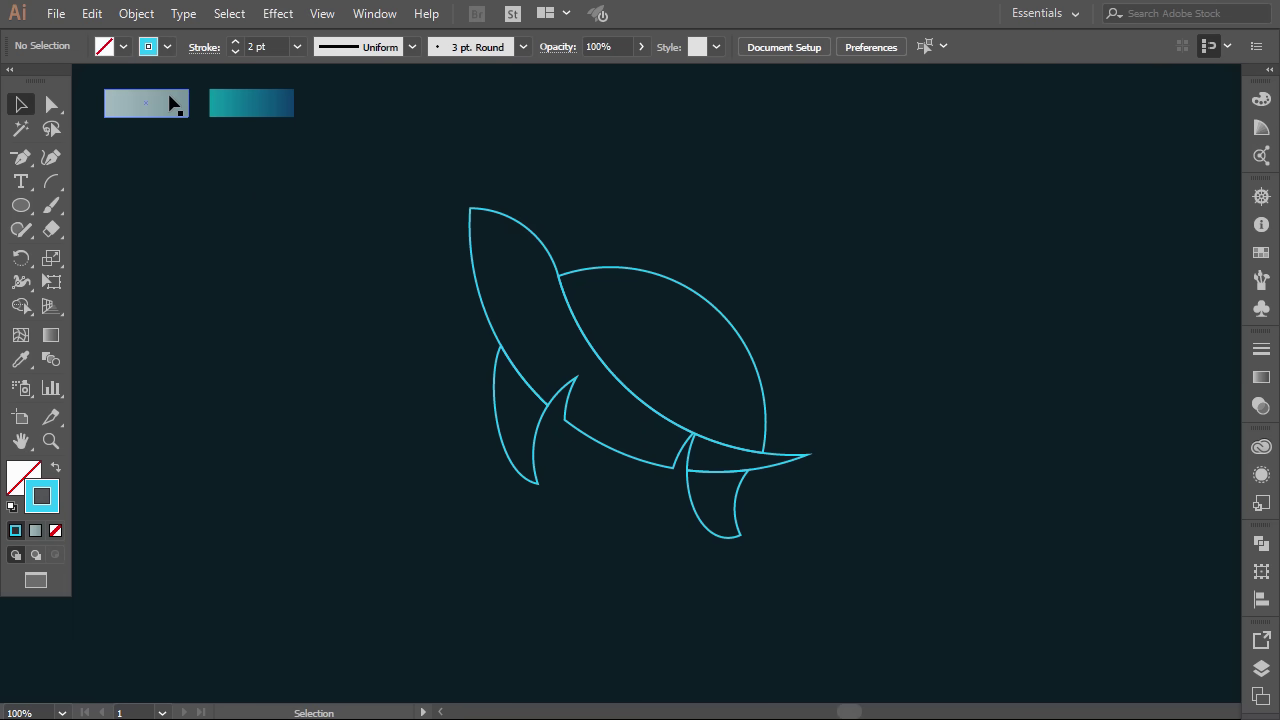
{"action": "left_click_drag", "start_coordinate": [615, 228], "coordinate": [641, 311]}
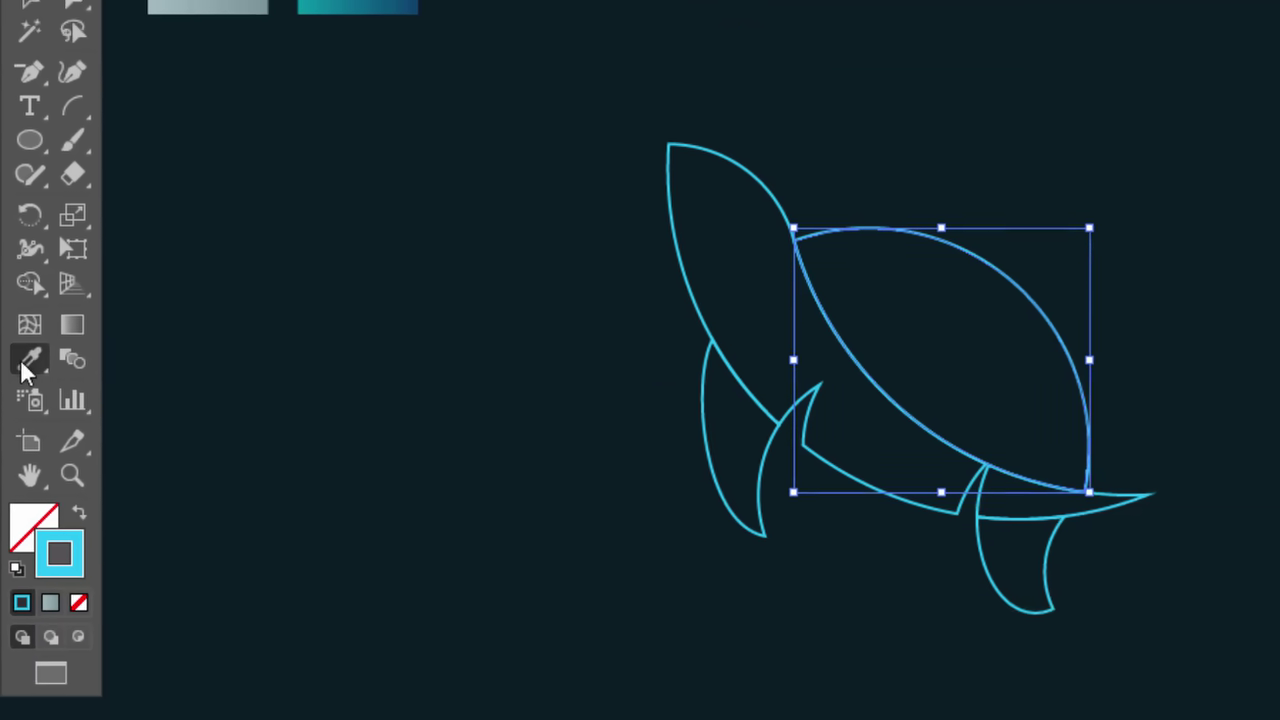
{"action": "left_click", "coordinate": [22, 360]}
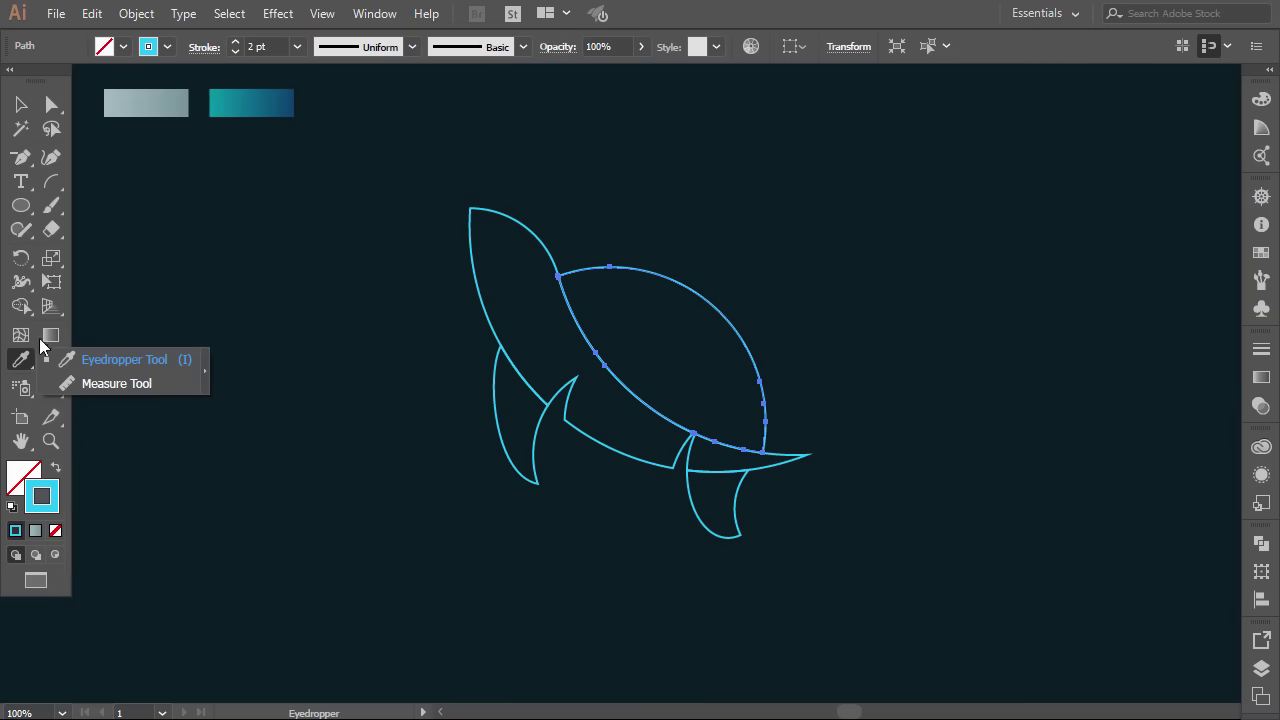
{"action": "left_click", "coordinate": [289, 104]}
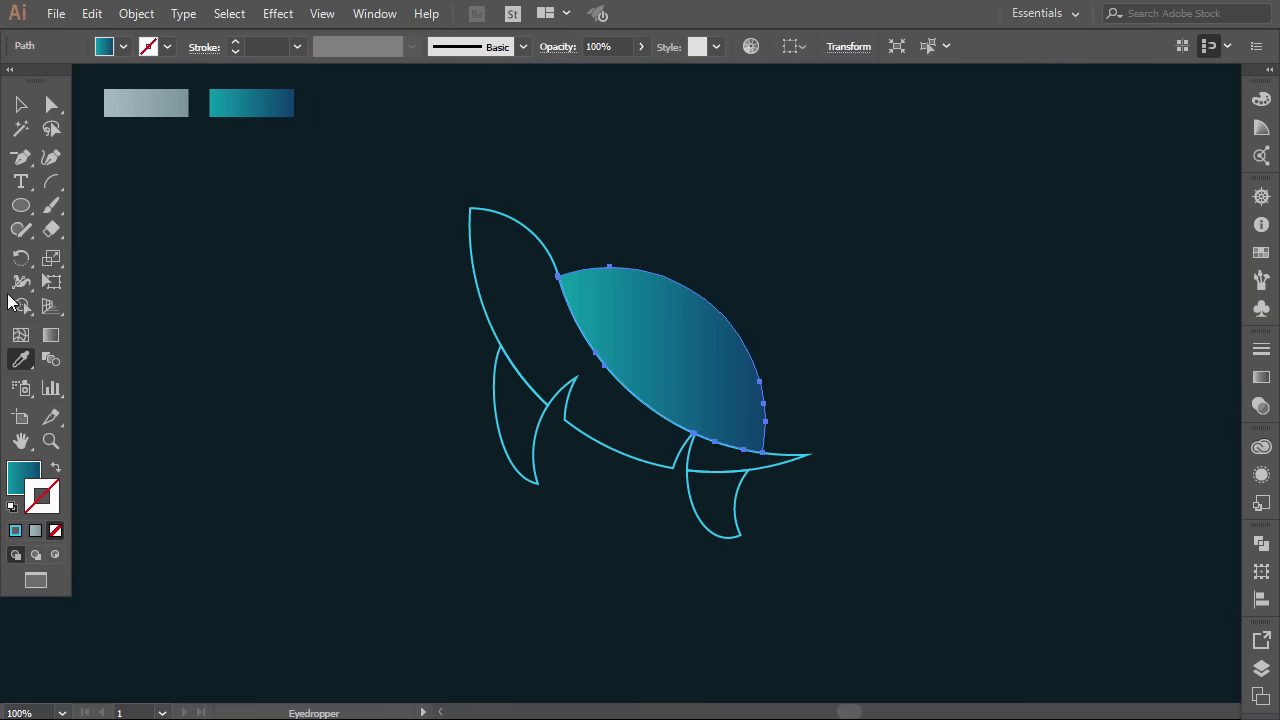
{"action": "left_click", "coordinate": [21, 104]}
Select the head, body and flipper outlines and Unite them in Pathfinder
{"action": "left_click", "coordinate": [452, 468]}
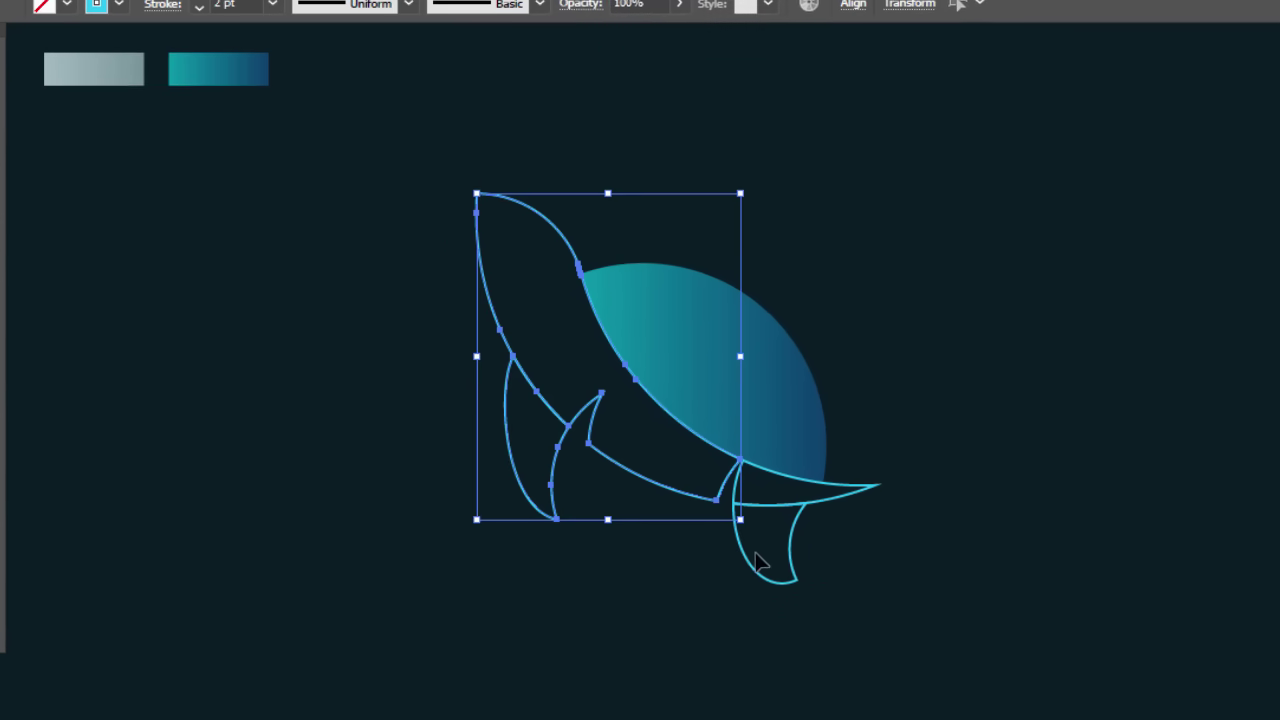
{"action": "left_click", "coordinate": [816, 518], "text": "shift"}
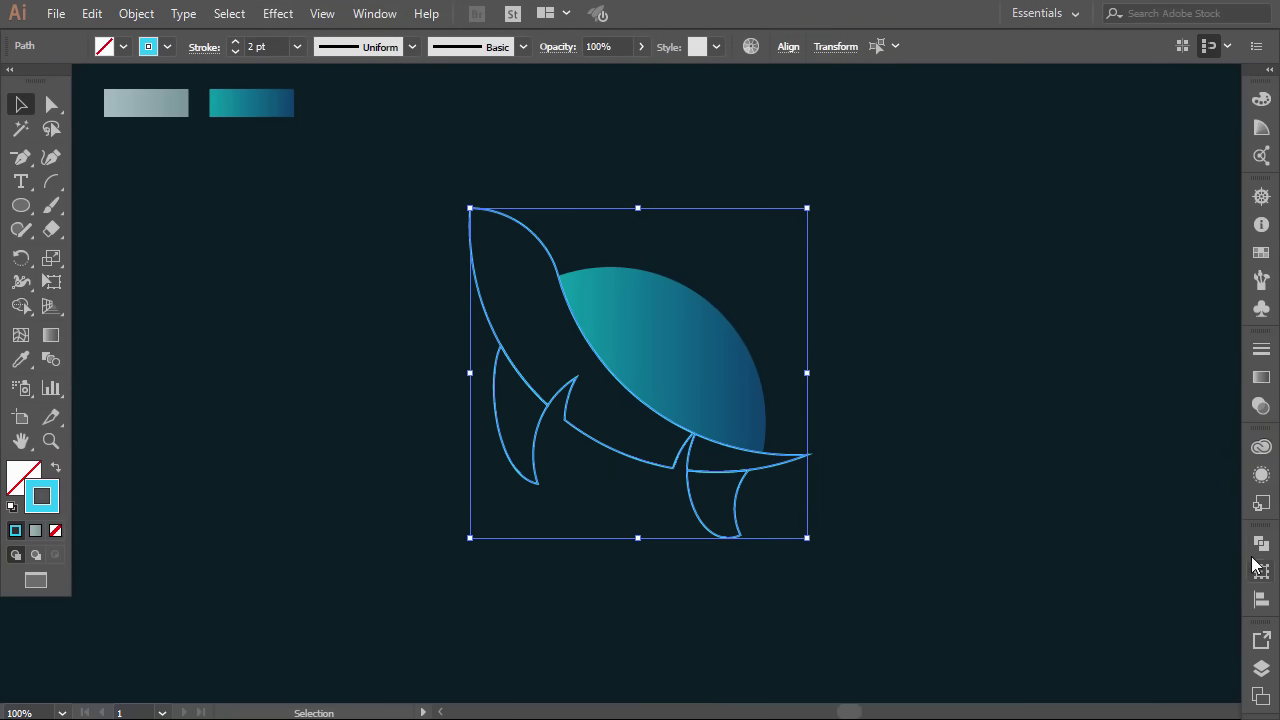
{"action": "left_click", "coordinate": [1259, 545]}
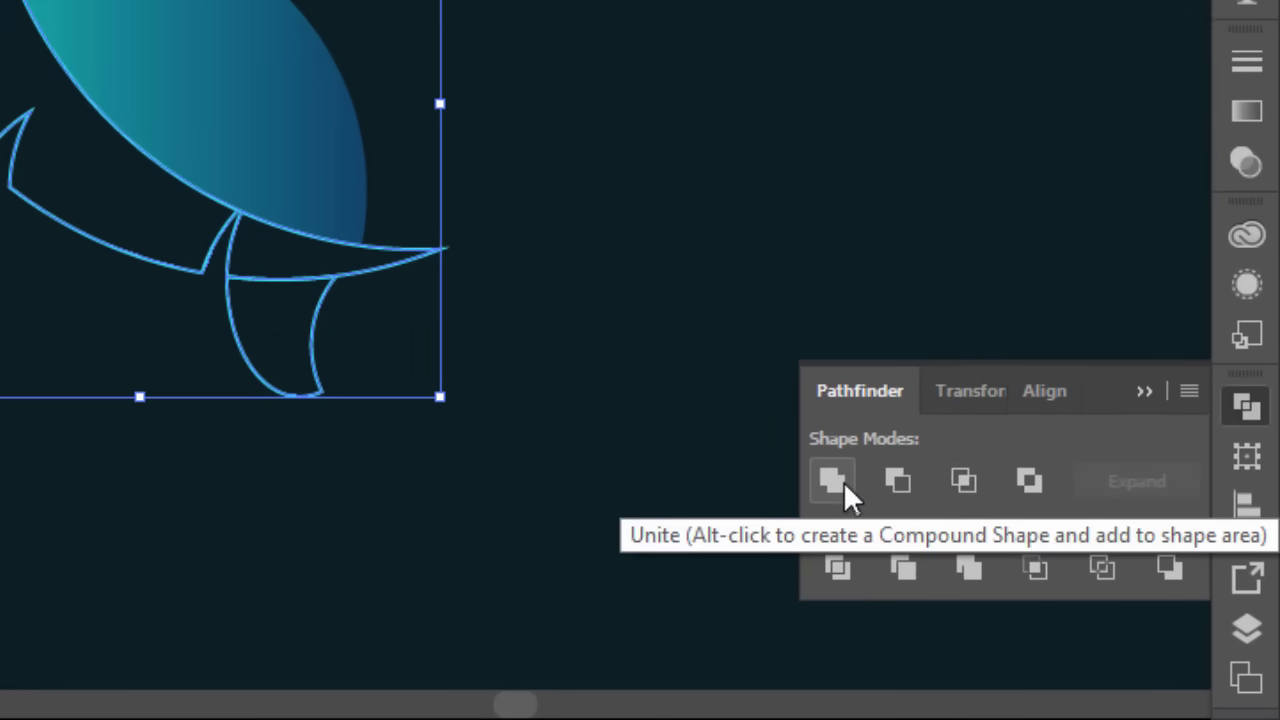
{"action": "left_click", "coordinate": [845, 480]}
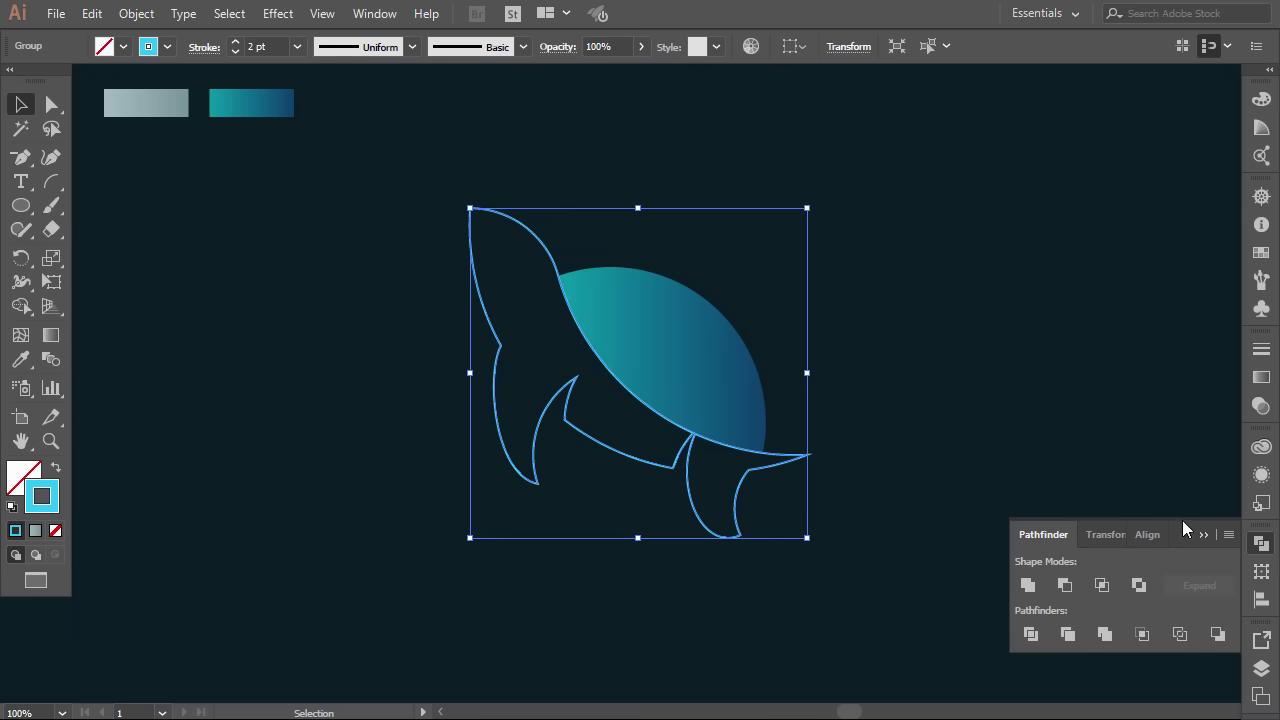
{"action": "left_click", "coordinate": [1203, 536]}
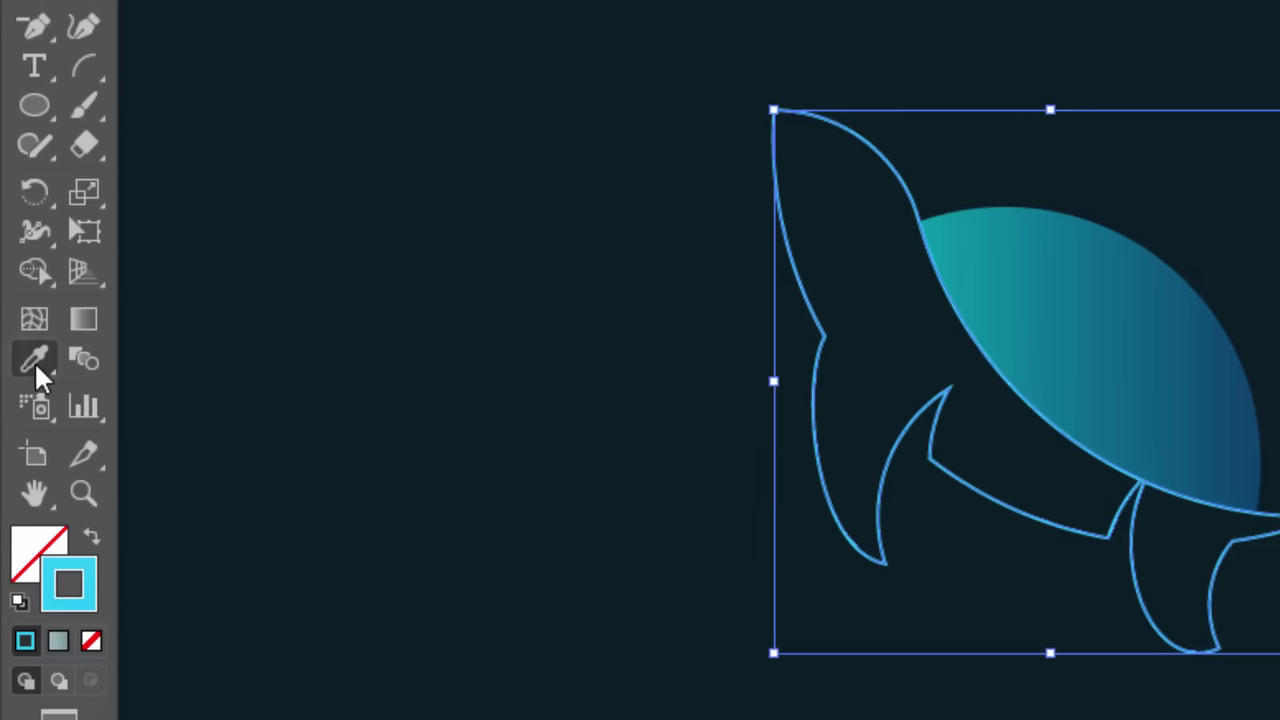
Eyedrop the pale grey-blue gradient onto the body and angle it diagonally from head to tail
{"action": "left_click", "coordinate": [20, 359]}
{"action": "left_click", "coordinate": [297, 108]}
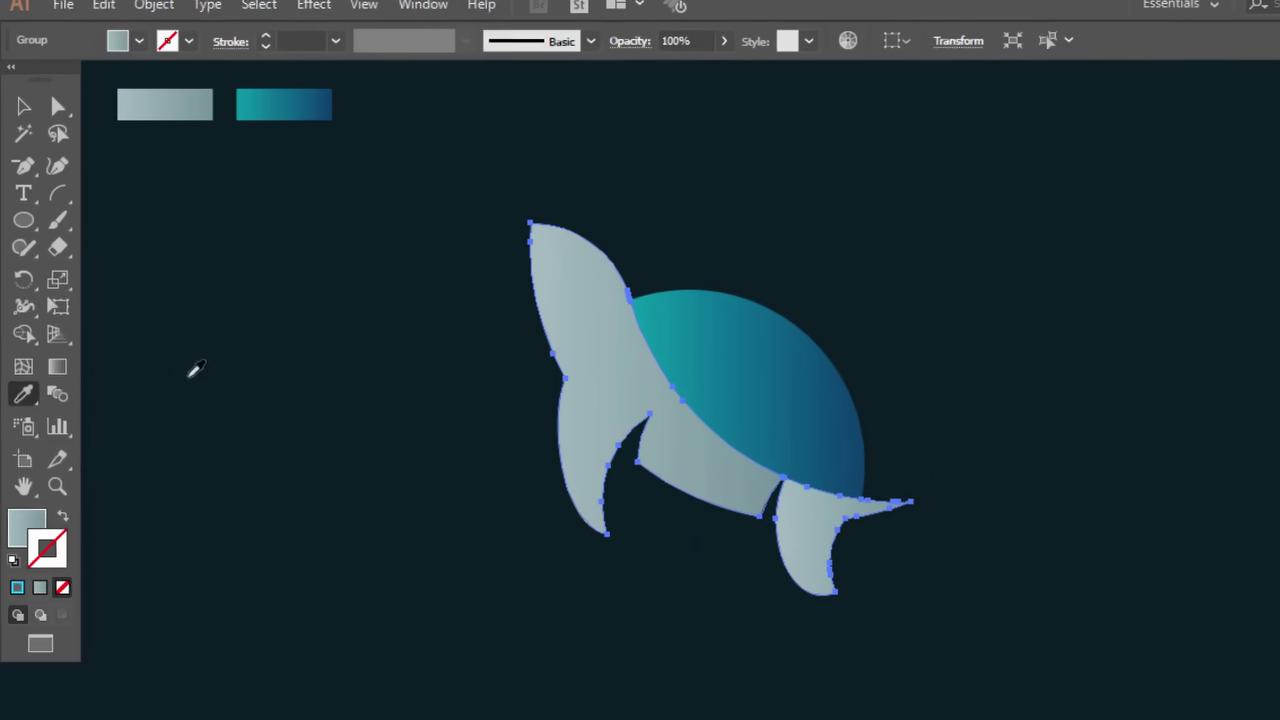
{"action": "left_click", "coordinate": [57, 367]}
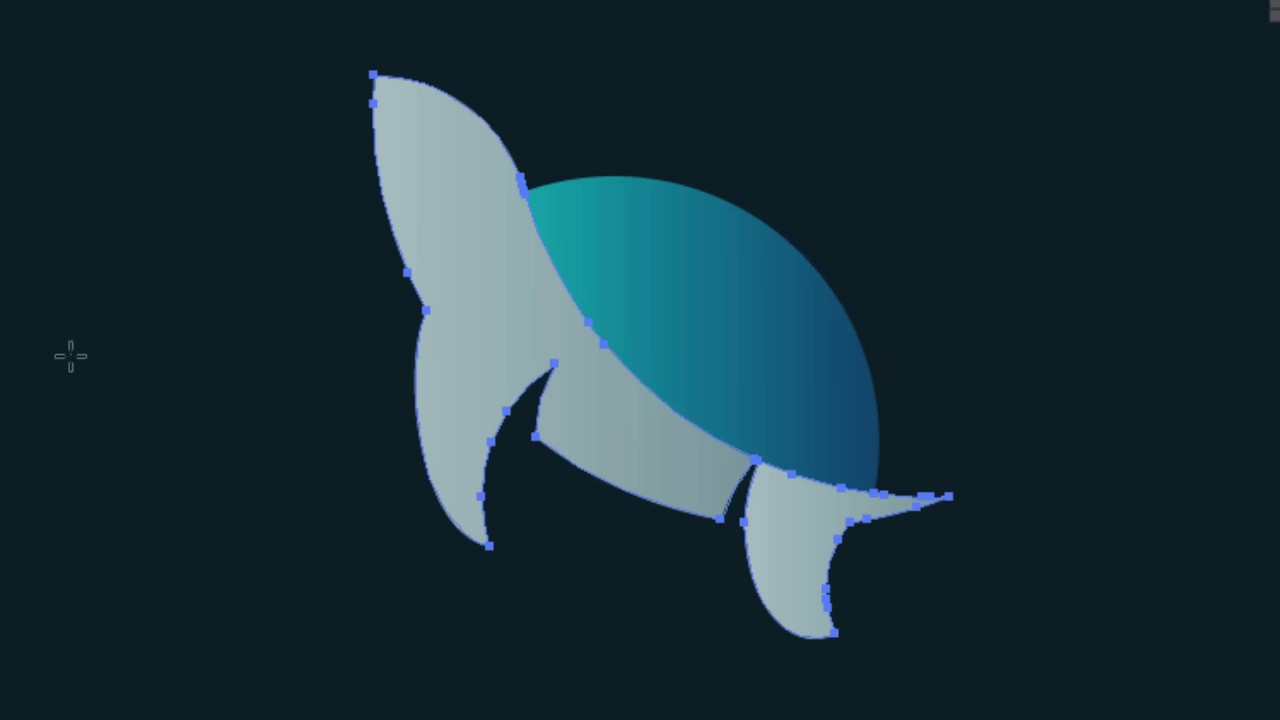
{"action": "left_click_drag", "start_coordinate": [415, 166], "coordinate": [746, 548]}
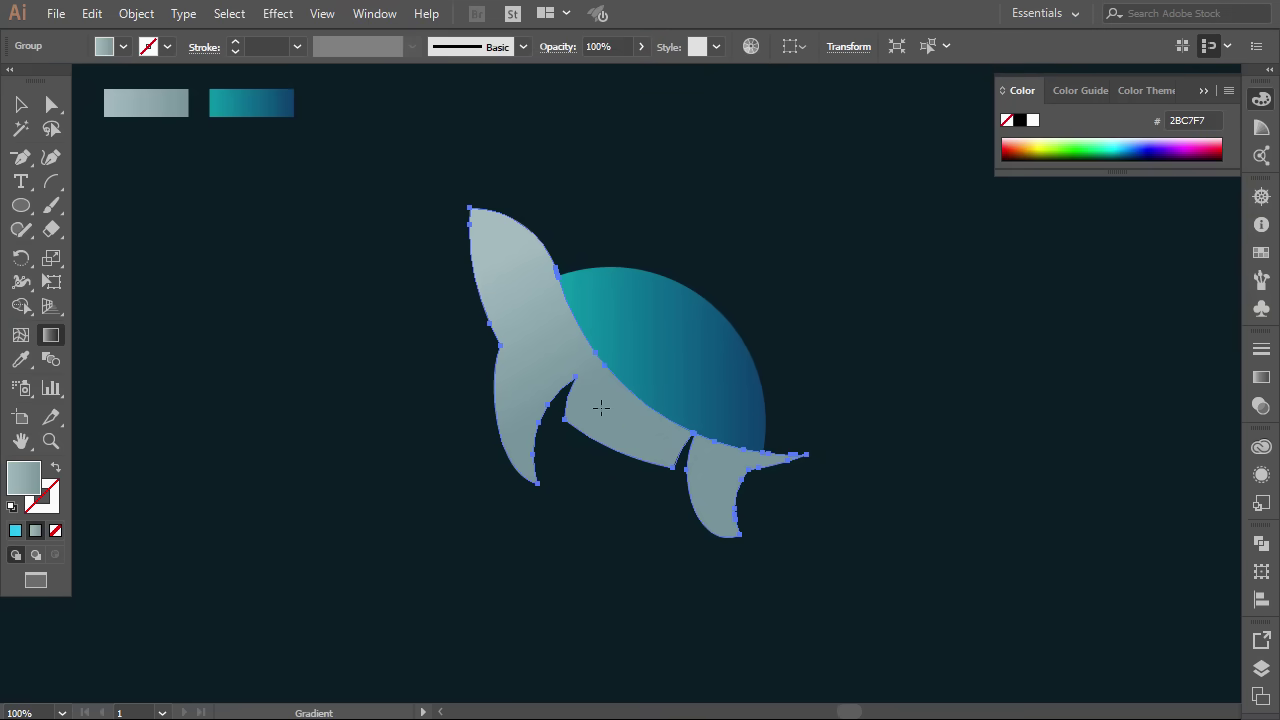
{"action": "key", "text": "v"}
{"action": "left_click", "coordinate": [388, 555]}
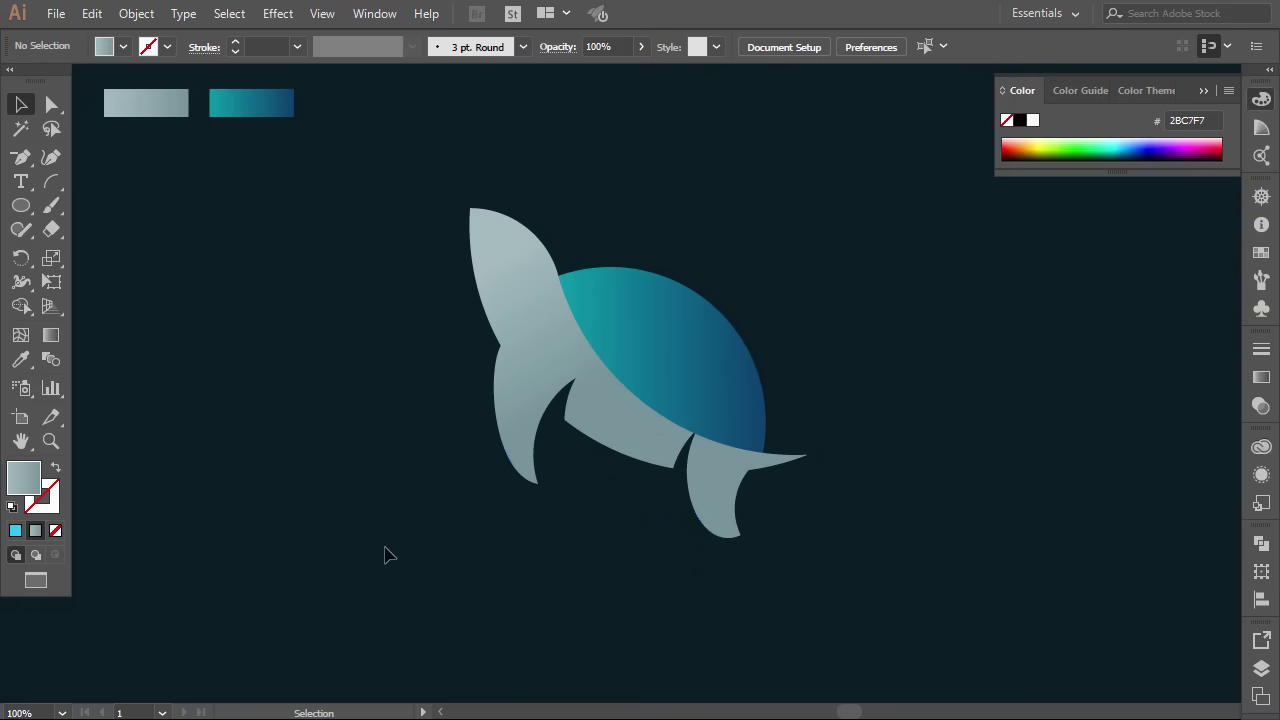
Alt-drag an offset copy of the shell up-right and select it with the original
{"action": "left_click", "coordinate": [1205, 91]}
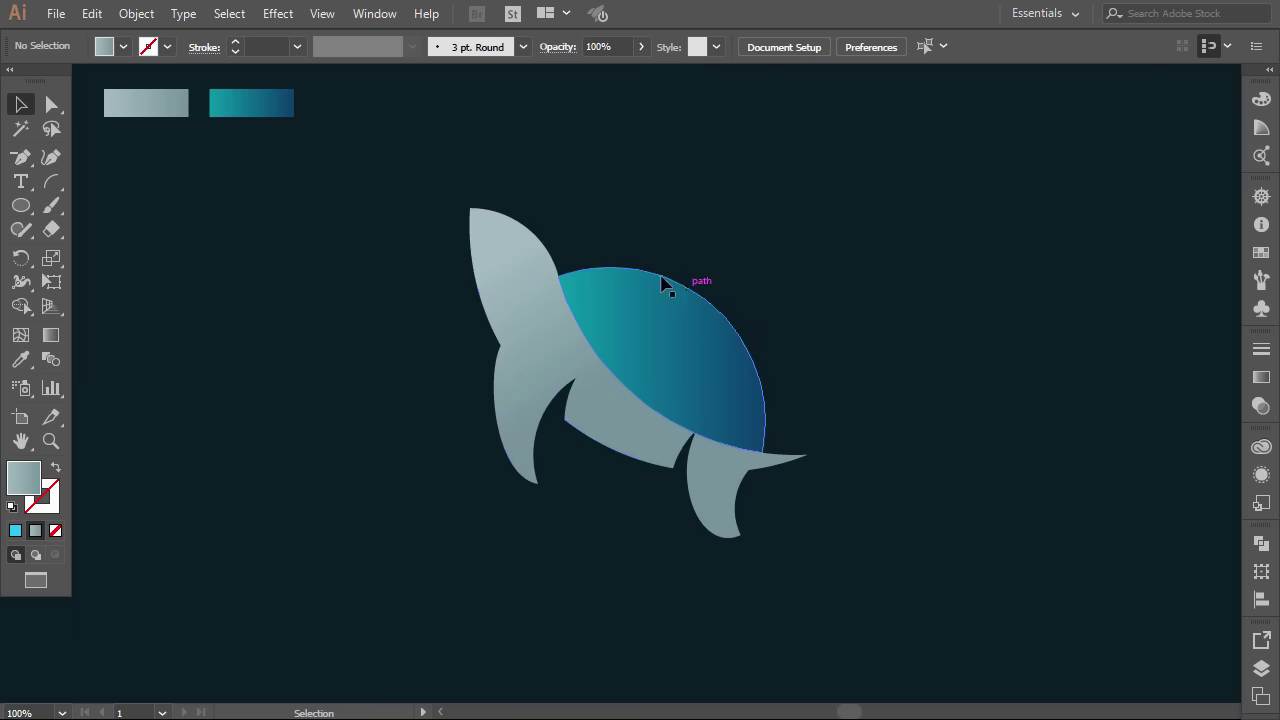
{"action": "left_click", "coordinate": [674, 334]}
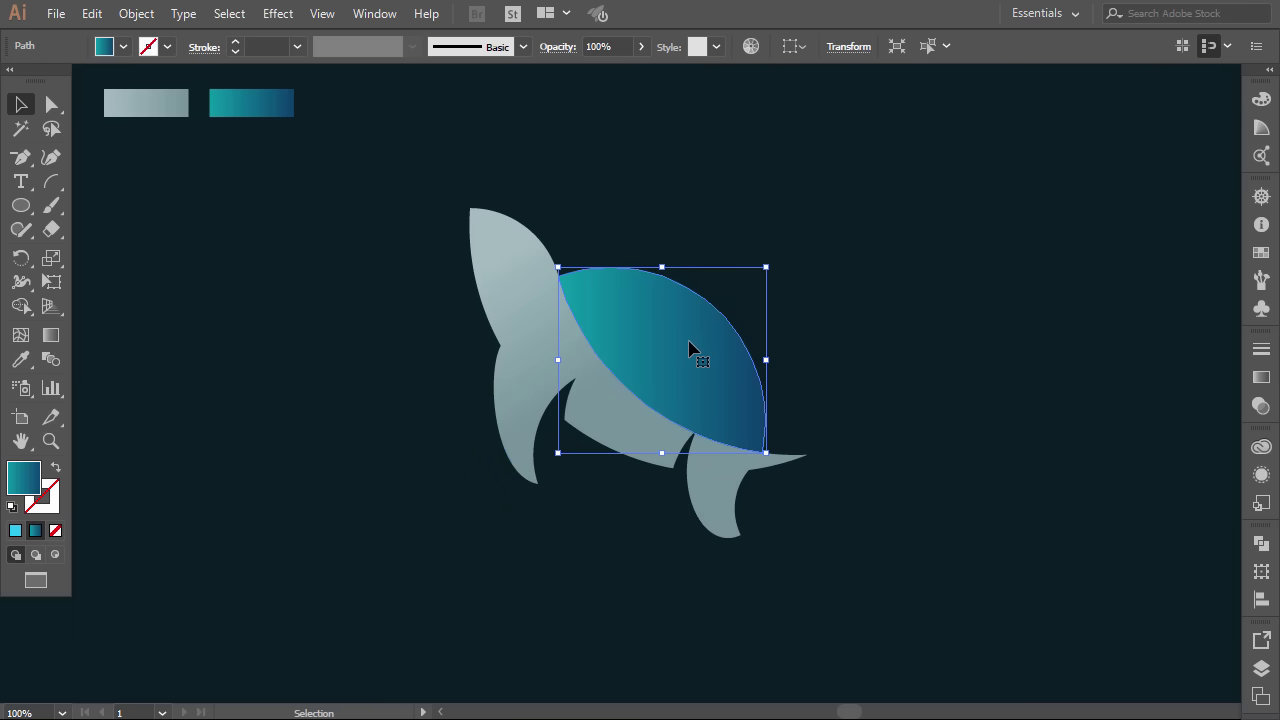
{"action": "left_click_drag", "start_coordinate": [687, 348], "coordinate": [748, 291]}
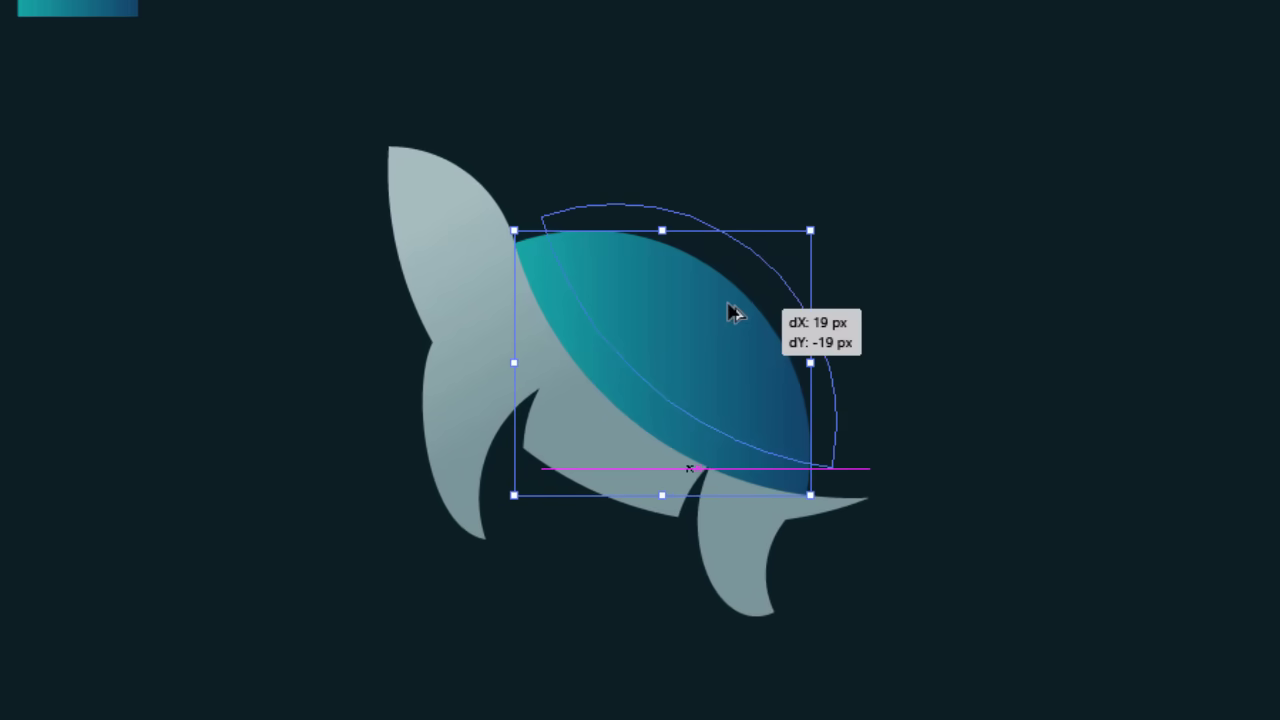
{"action": "left_click", "coordinate": [637, 371], "text": "shift"}
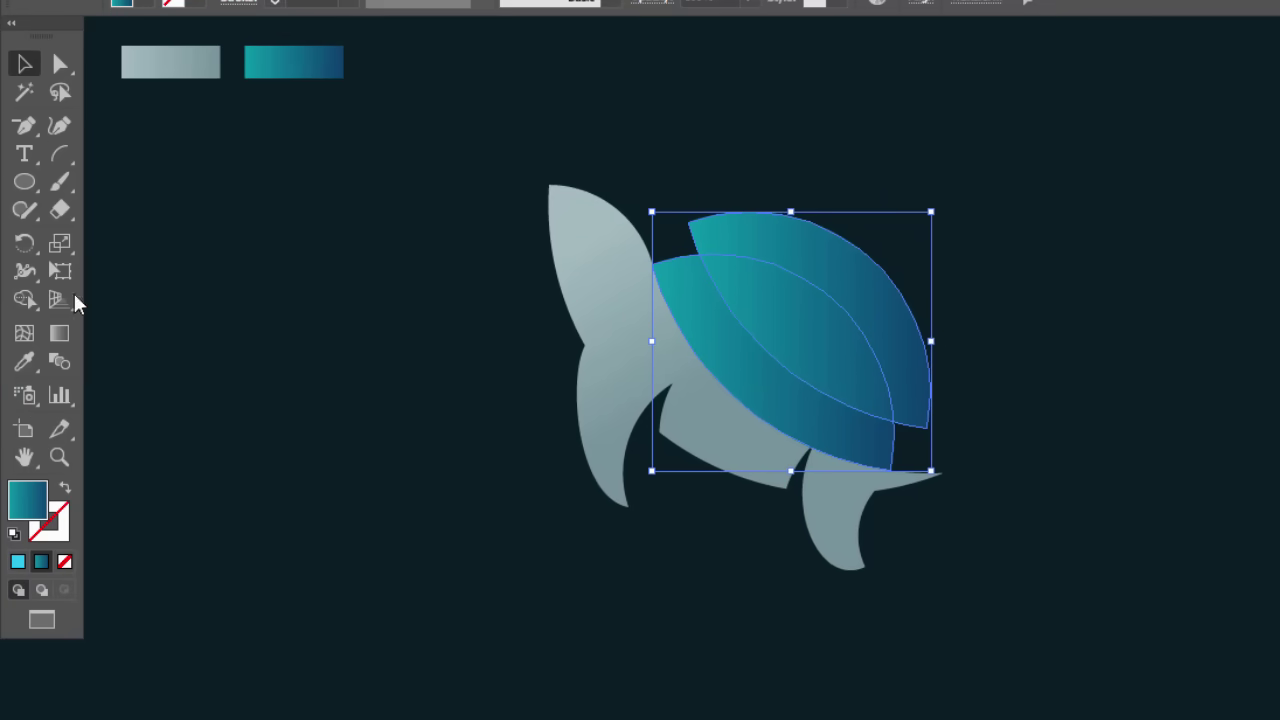
Delete the copy's slivers outside the shell with Shape Builder, then select the inner band
{"action": "left_click", "coordinate": [30, 299]}
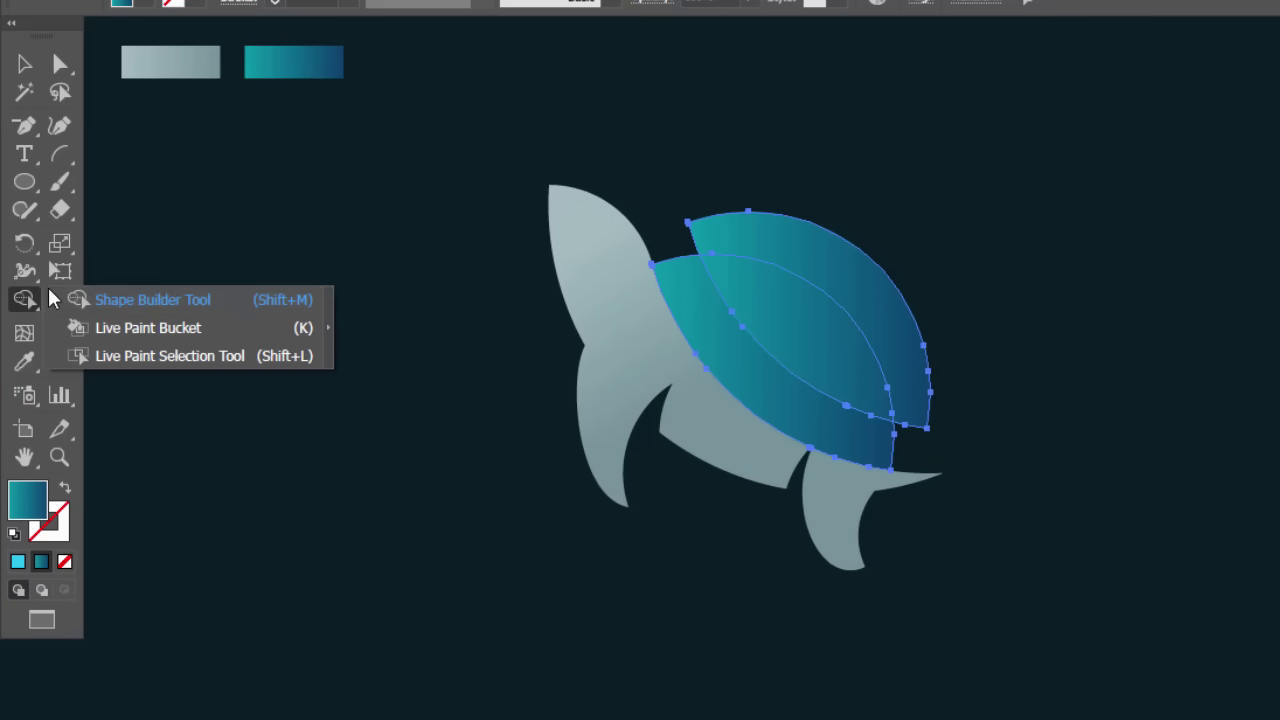
{"action": "left_click", "coordinate": [150, 300]}
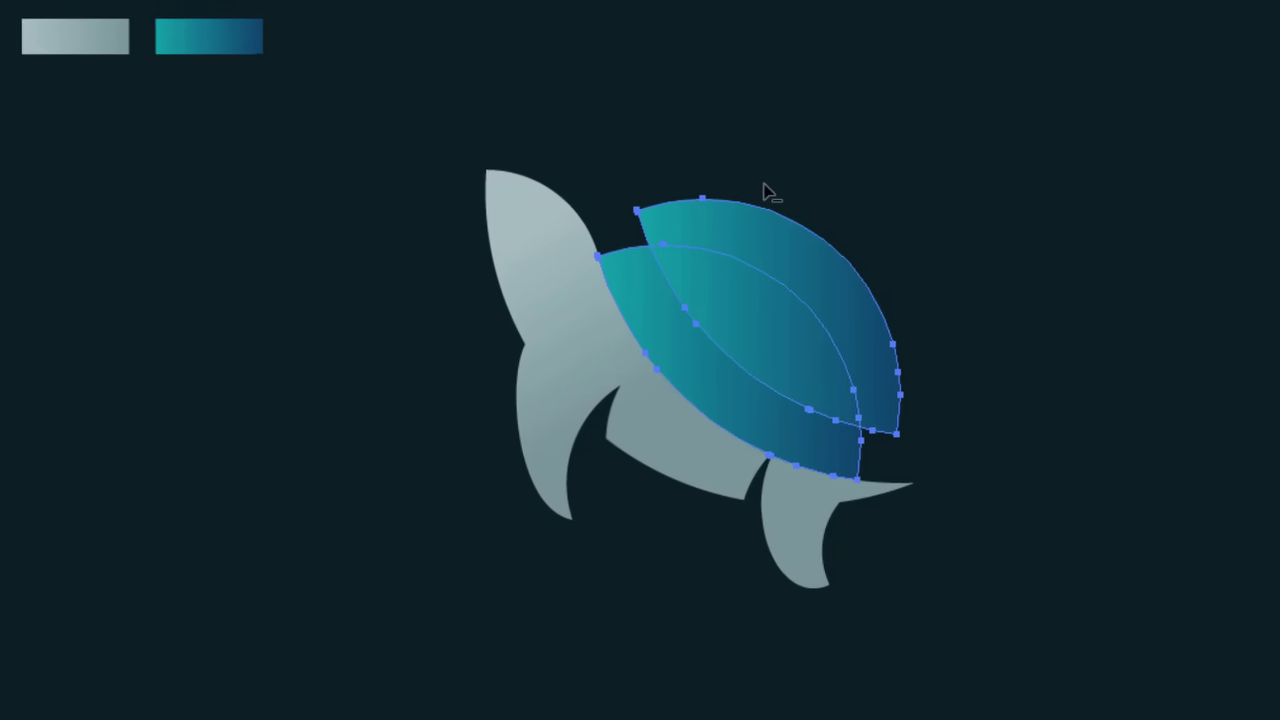
{"action": "mouse_move", "coordinate": [728, 207]}
{"action": "left_mouse_down"}
{"action": "mouse_move", "coordinate": [745, 222]}
{"action": "mouse_move", "coordinate": [733, 226]}
{"action": "left_mouse_up"}
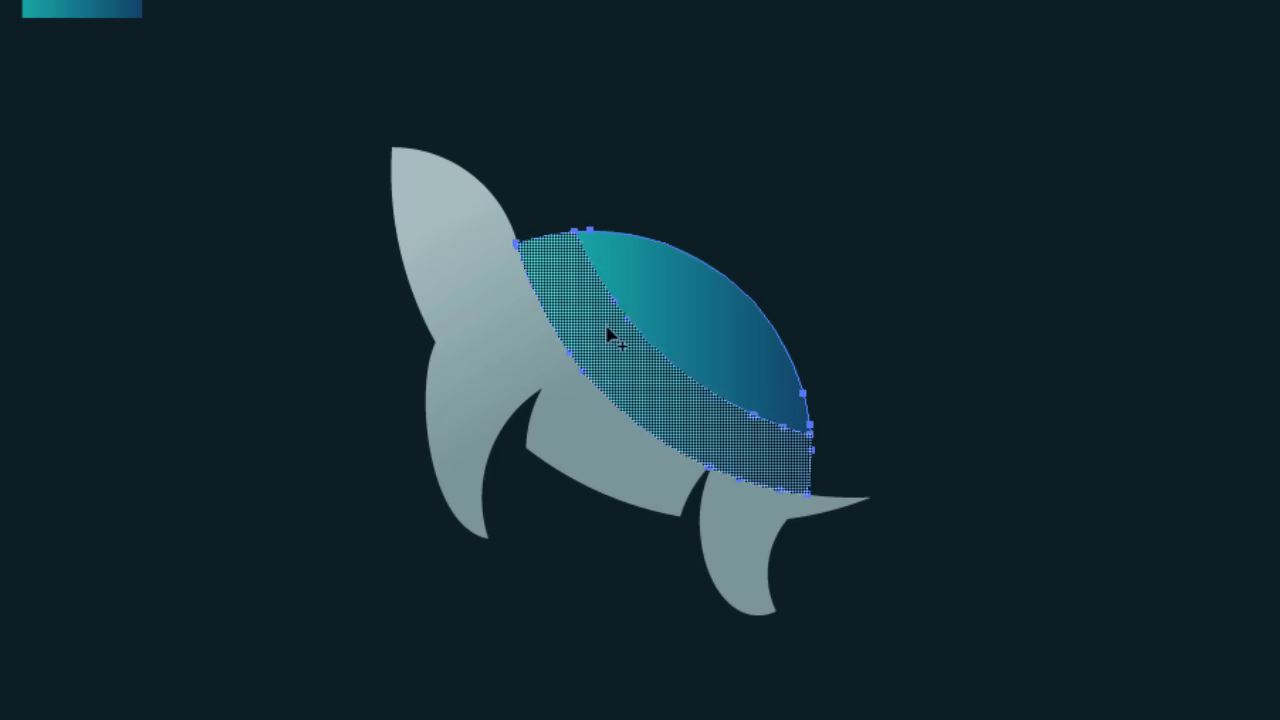
{"action": "key", "text": "v"}
{"action": "left_click", "coordinate": [106, 278]}
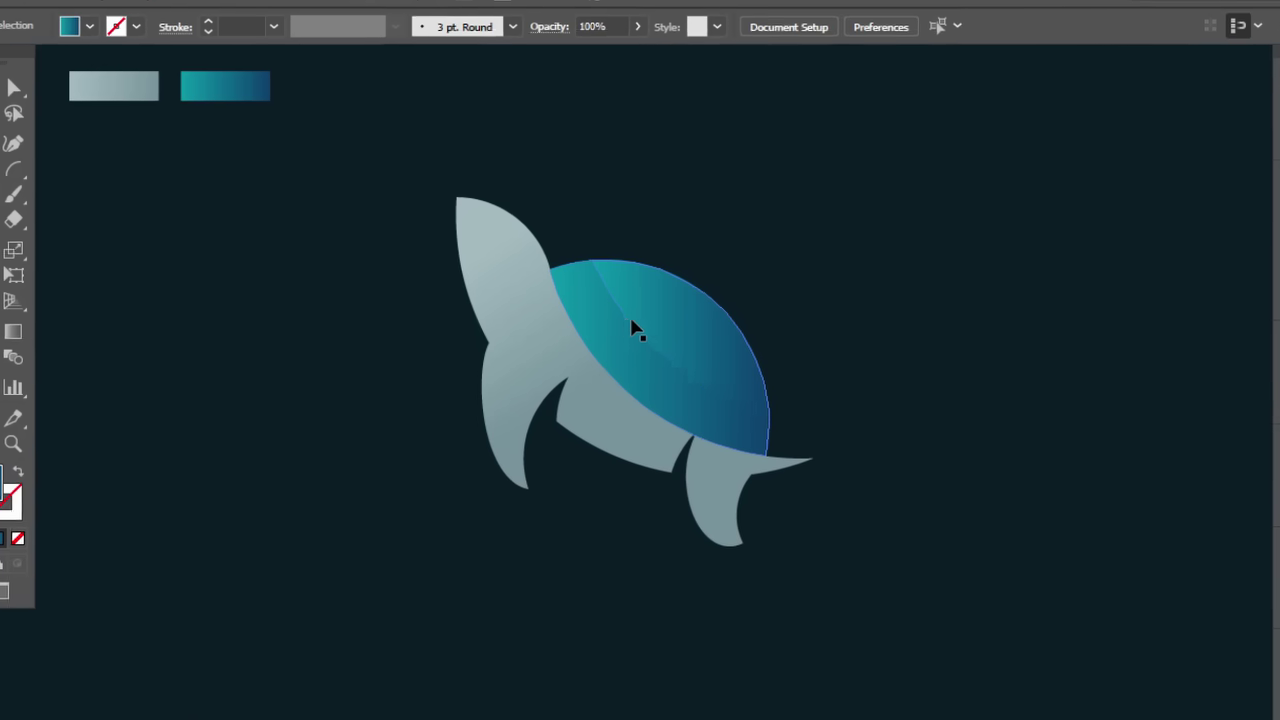
{"action": "left_click", "coordinate": [632, 328]}
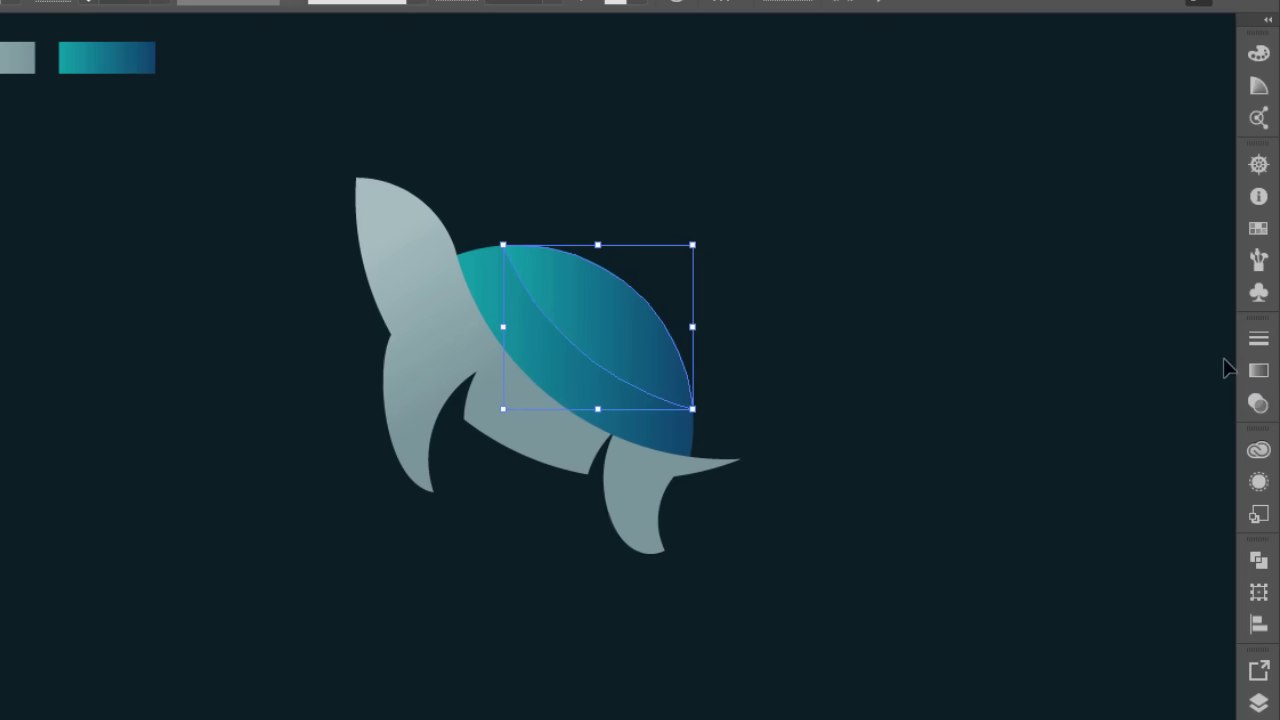
Make the band gradient's right stop white at 60% opacity
{"action": "left_click", "coordinate": [1259, 378]}
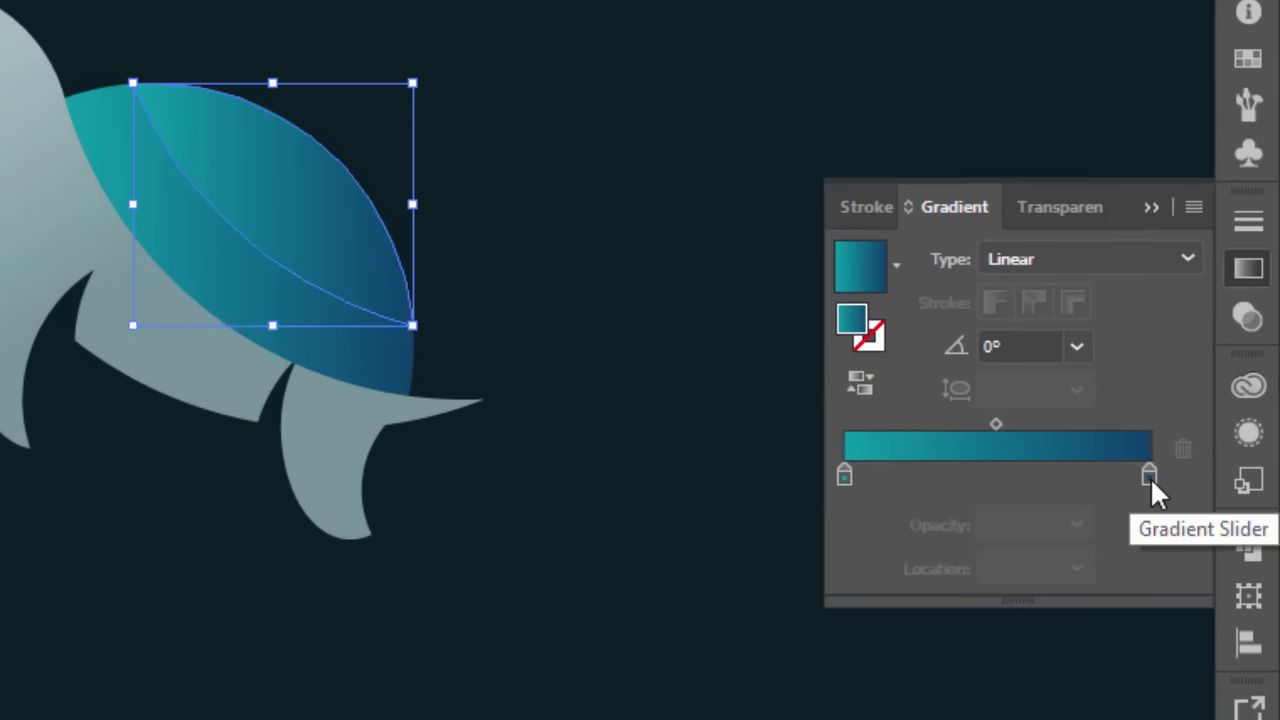
{"action": "left_click", "coordinate": [1190, 510]}
{"action": "double_click", "coordinate": [1149, 476]}
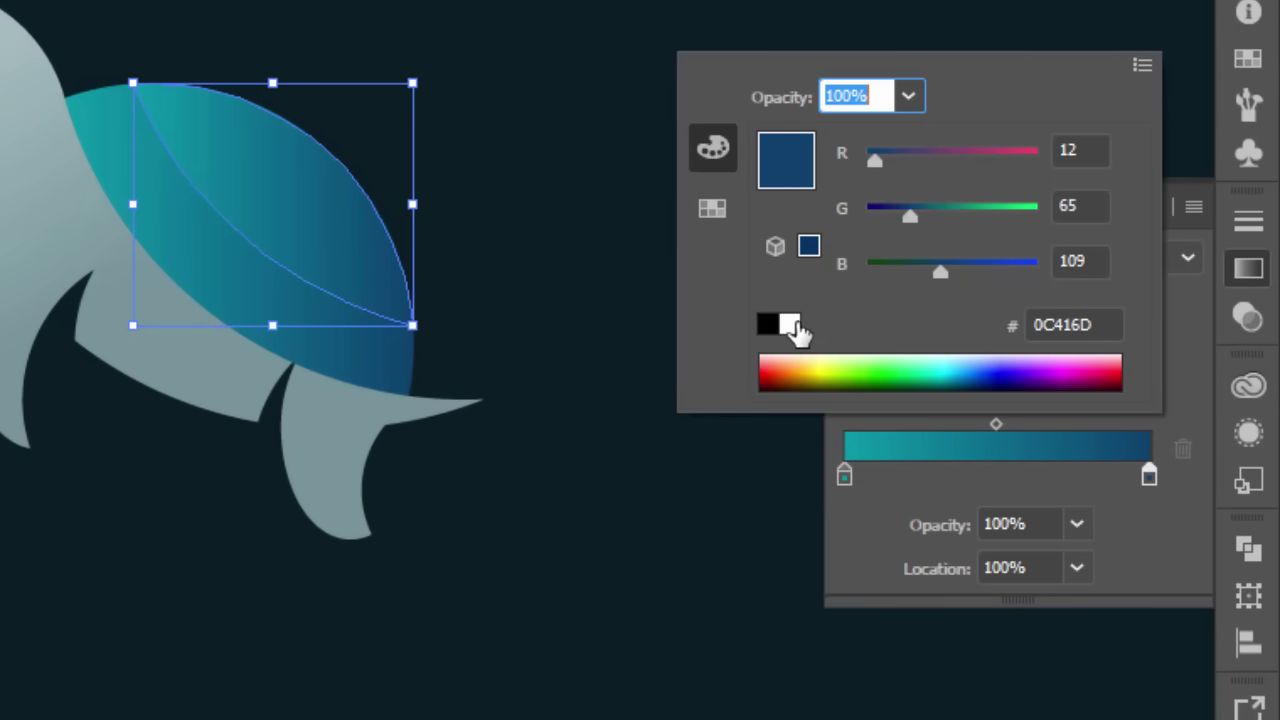
{"action": "left_click", "coordinate": [790, 324]}
{"action": "left_click", "coordinate": [1145, 474]}
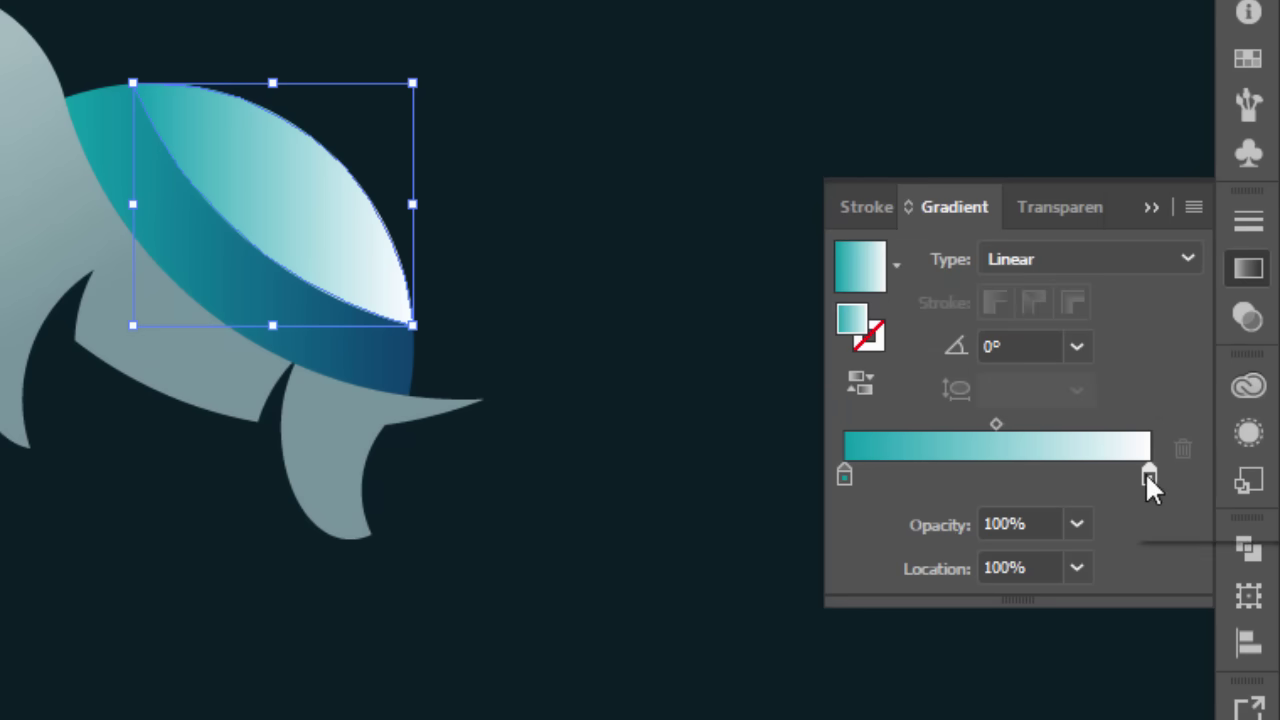
{"action": "left_click", "coordinate": [1077, 524]}
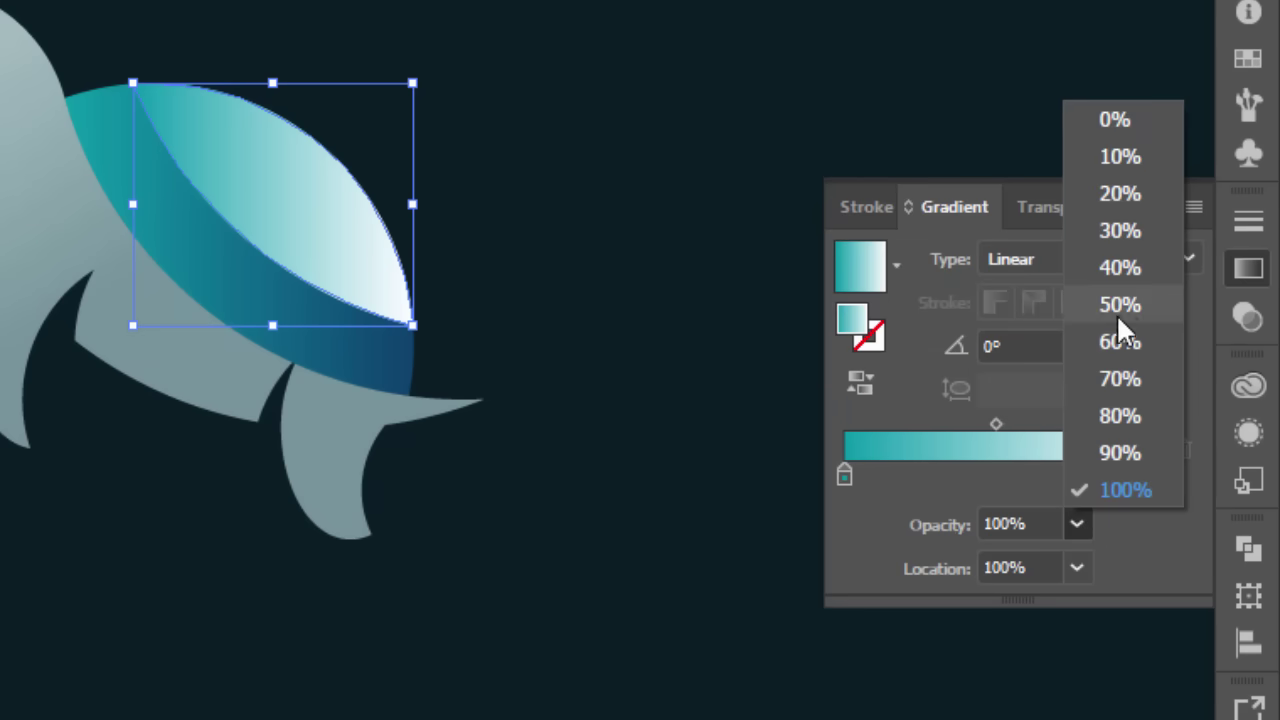
{"action": "left_click", "coordinate": [1120, 342]}
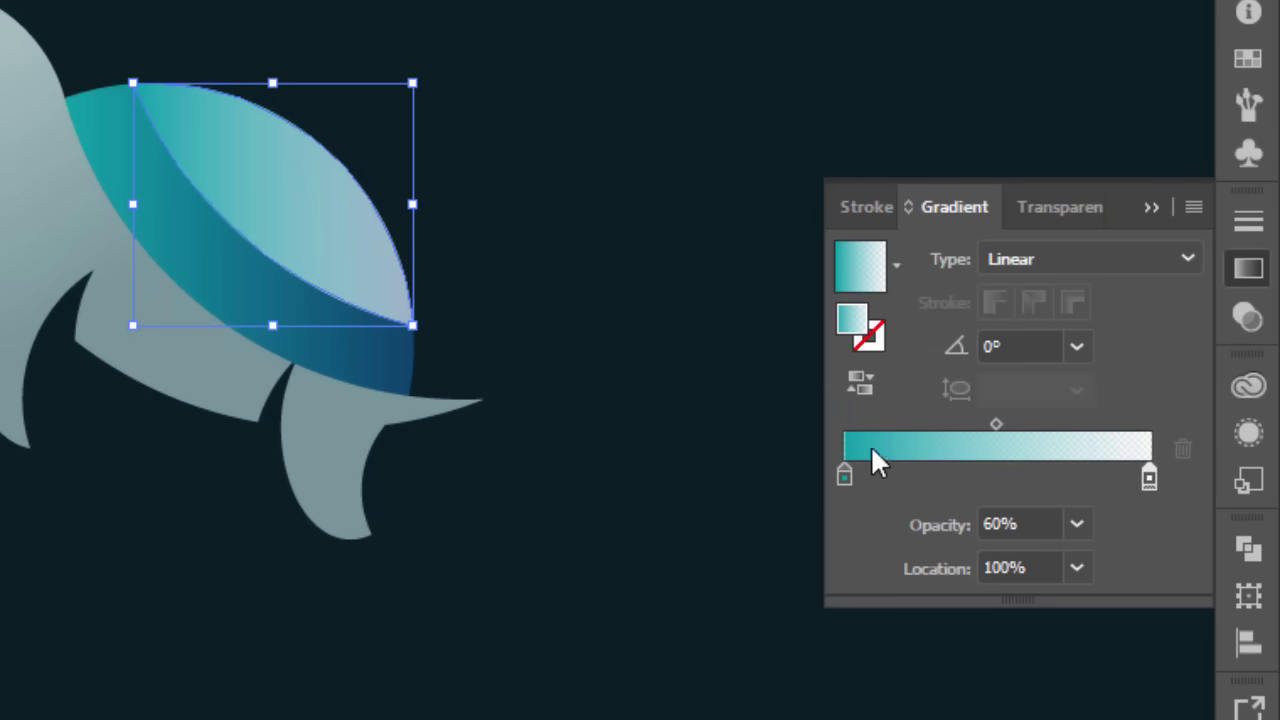
Make the band gradient's left stop white at 0% opacity
{"action": "double_click", "coordinate": [845, 474]}
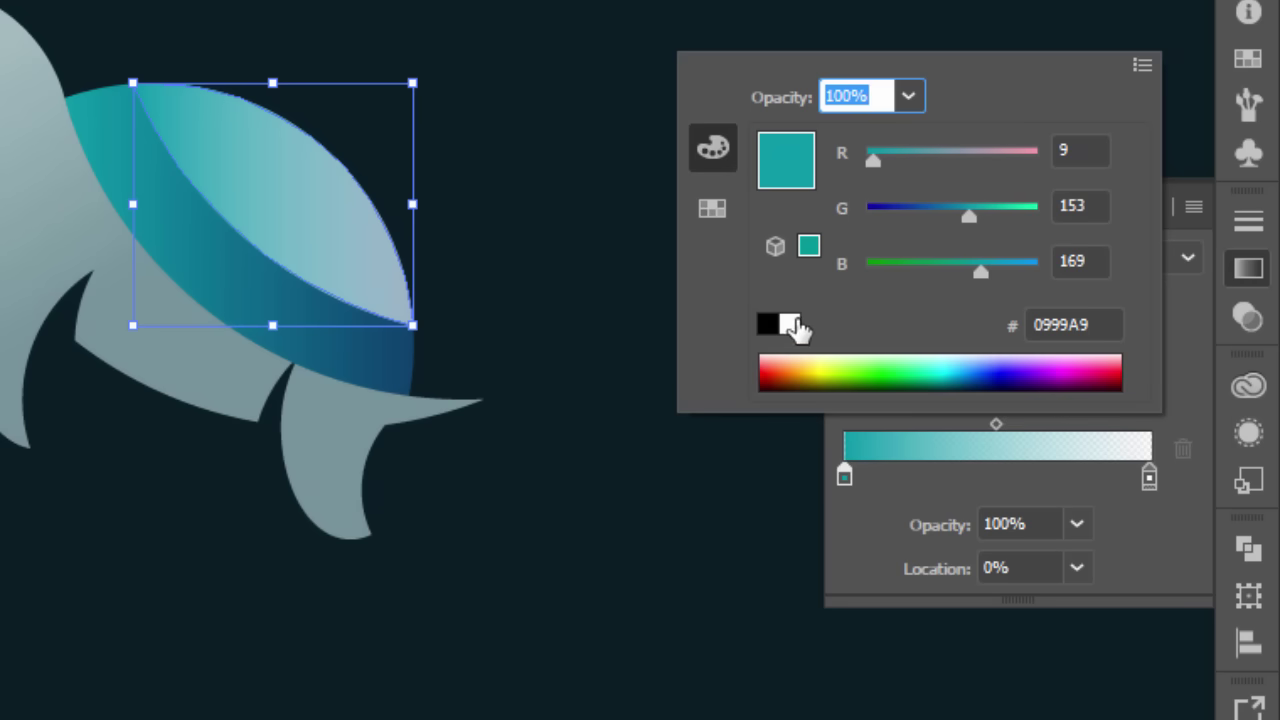
{"action": "left_click", "coordinate": [790, 324]}
{"action": "left_click", "coordinate": [1076, 522]}
{"action": "left_click", "coordinate": [1076, 522]}
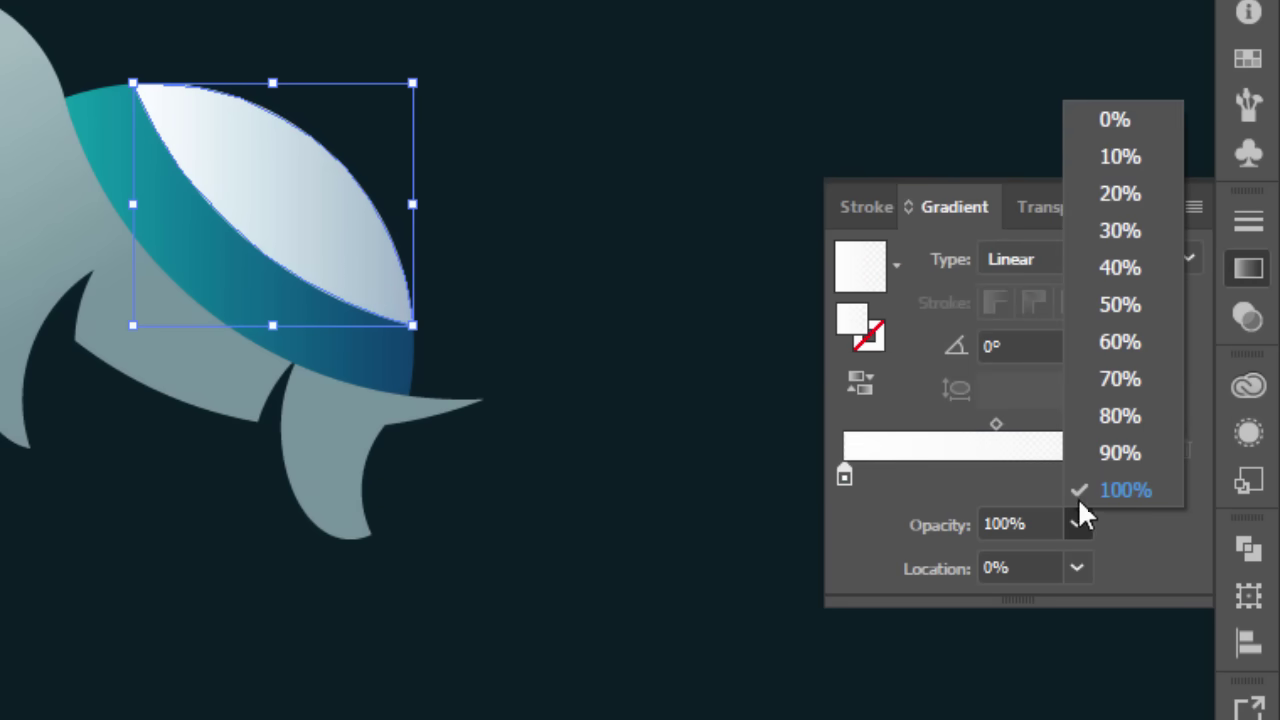
{"action": "left_click", "coordinate": [1116, 120]}
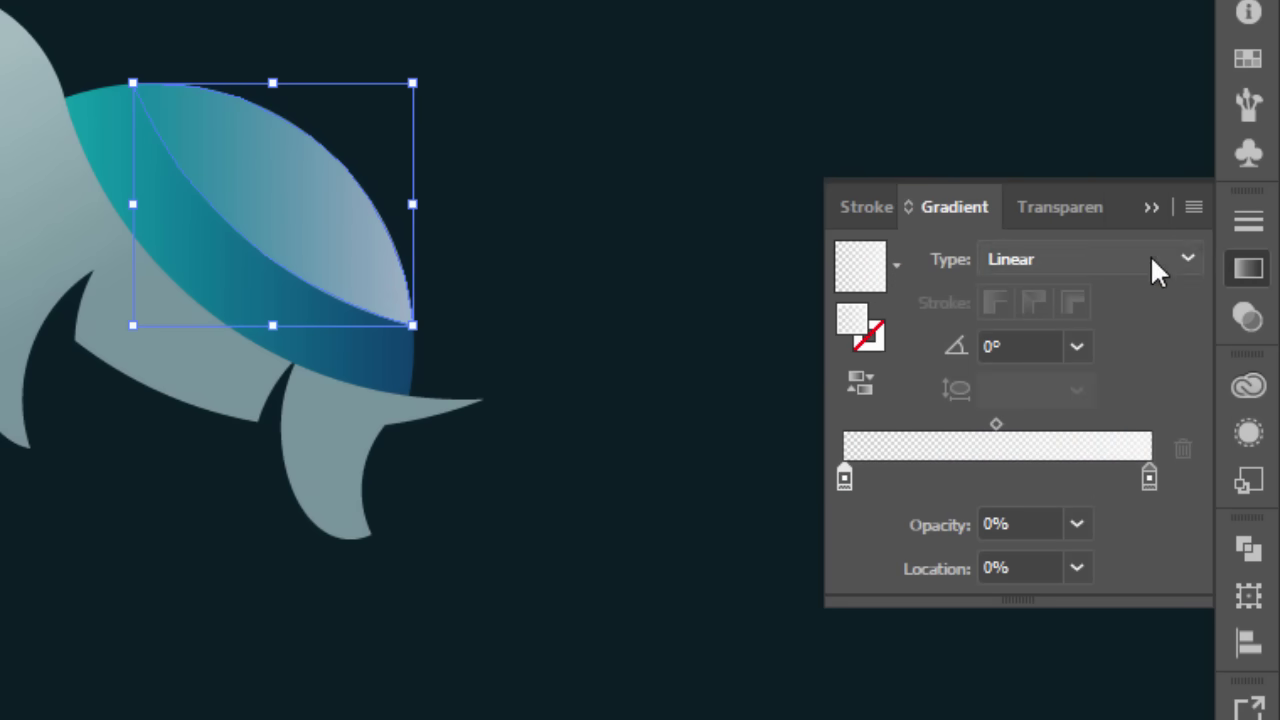
{"action": "left_click", "coordinate": [1153, 204]}
Set the shell band's blending mode to Soft Light in Transparency
{"action": "left_click", "coordinate": [1247, 320]}
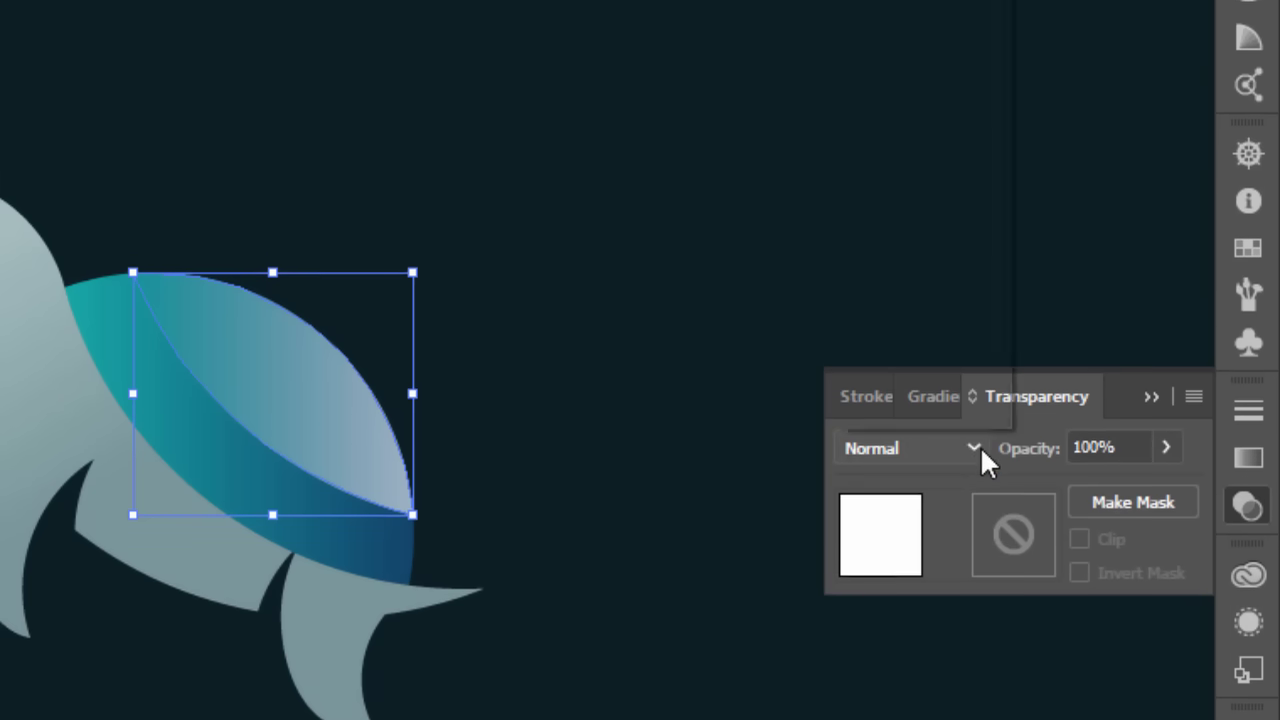
{"action": "left_click", "coordinate": [966, 258]}
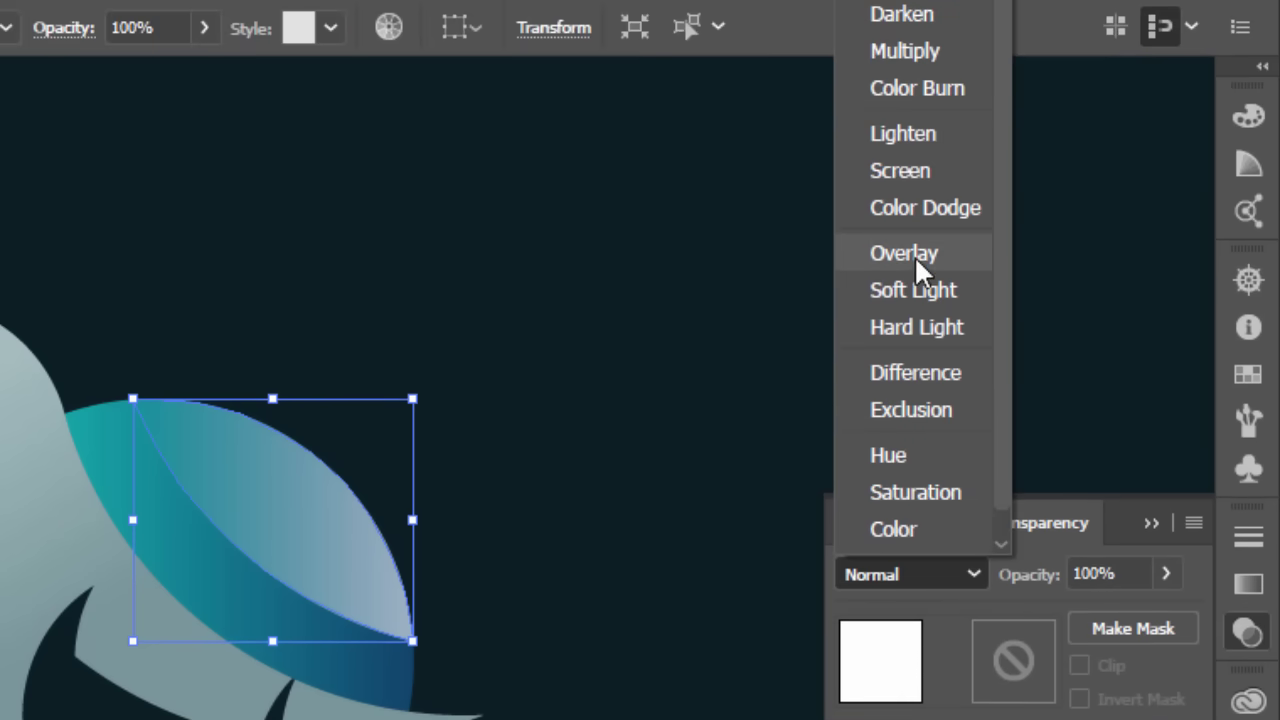
{"action": "left_click", "coordinate": [900, 290]}
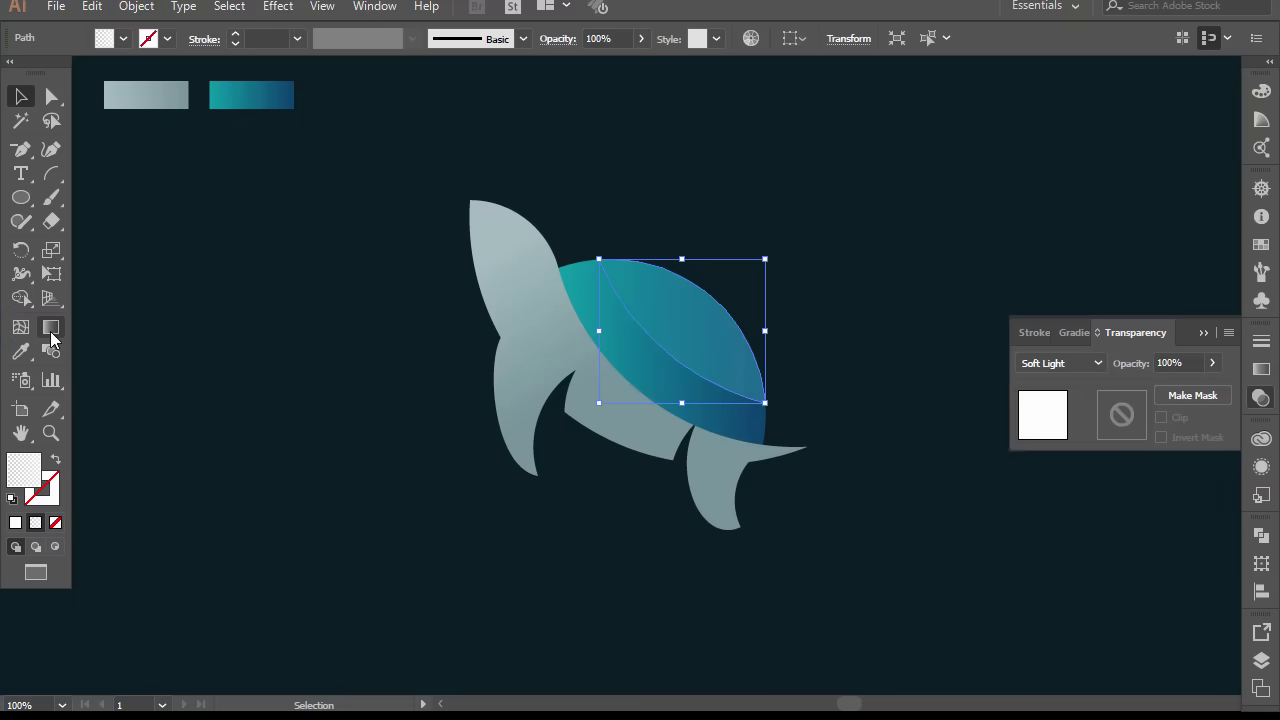
{"action": "left_click", "coordinate": [50, 330]}
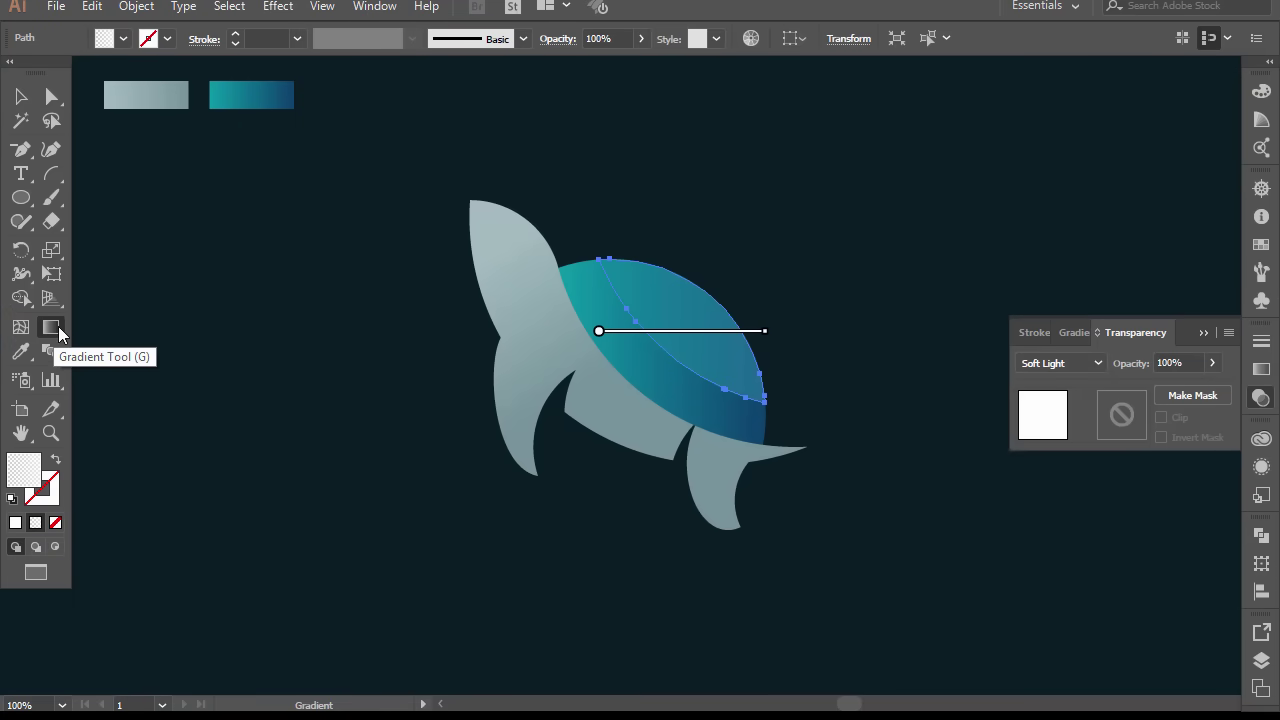
Redraw the band's gradient diagonally, then Alt-drag a copy about 30 px up-right
{"action": "mouse_move", "coordinate": [686, 275]}
{"action": "left_mouse_down"}
{"action": "mouse_move", "coordinate": [641, 316]}
{"action": "mouse_move", "coordinate": [676, 344]}
{"action": "left_mouse_up"}
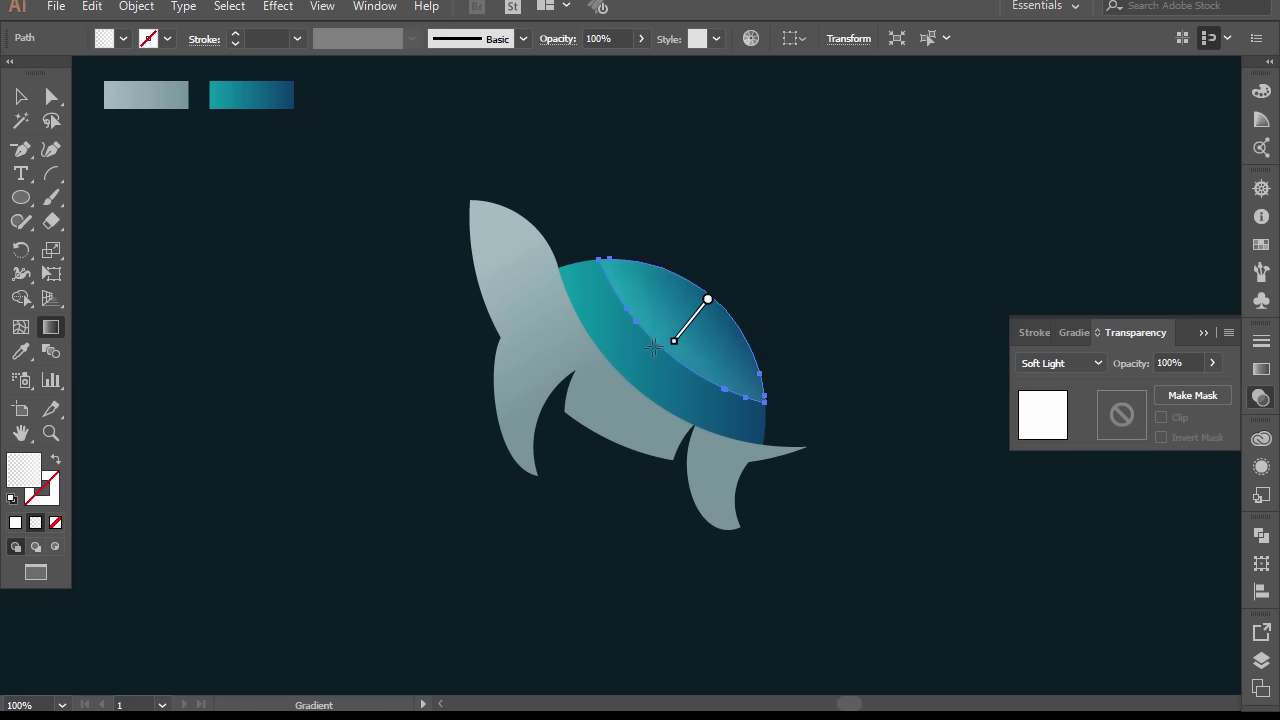
{"action": "left_click", "coordinate": [21, 96]}
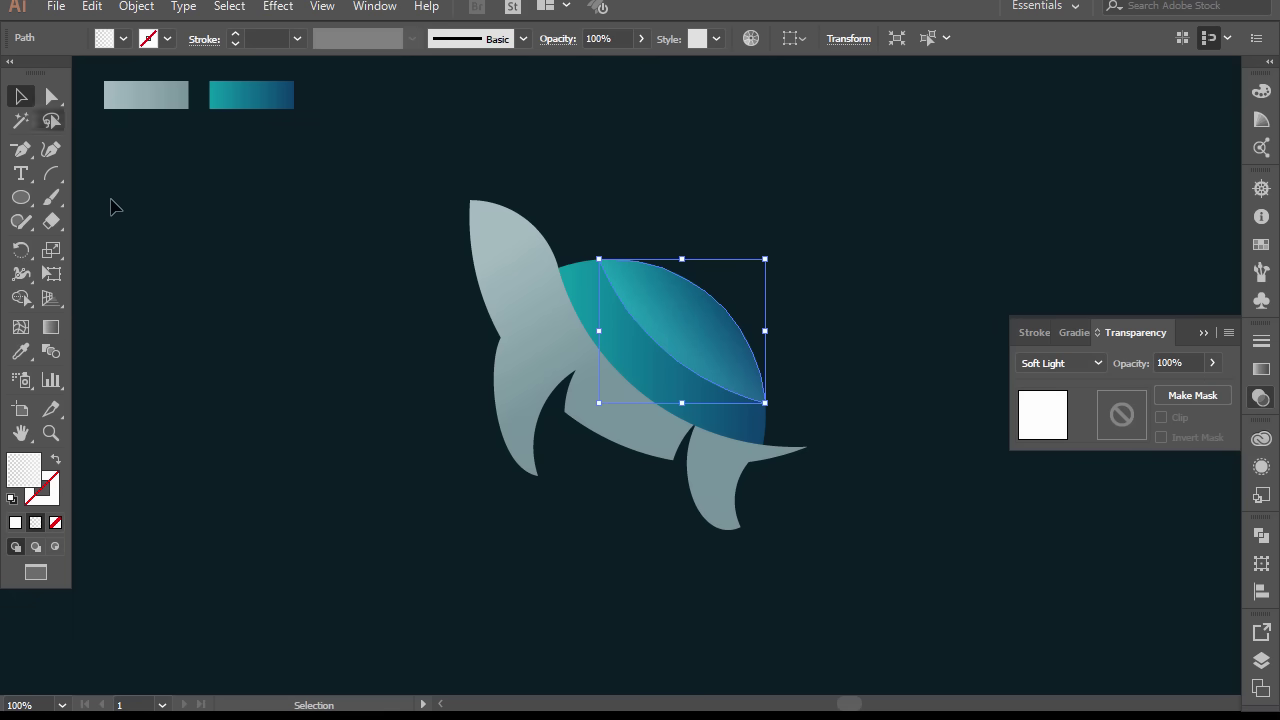
{"action": "left_click", "coordinate": [305, 428]}
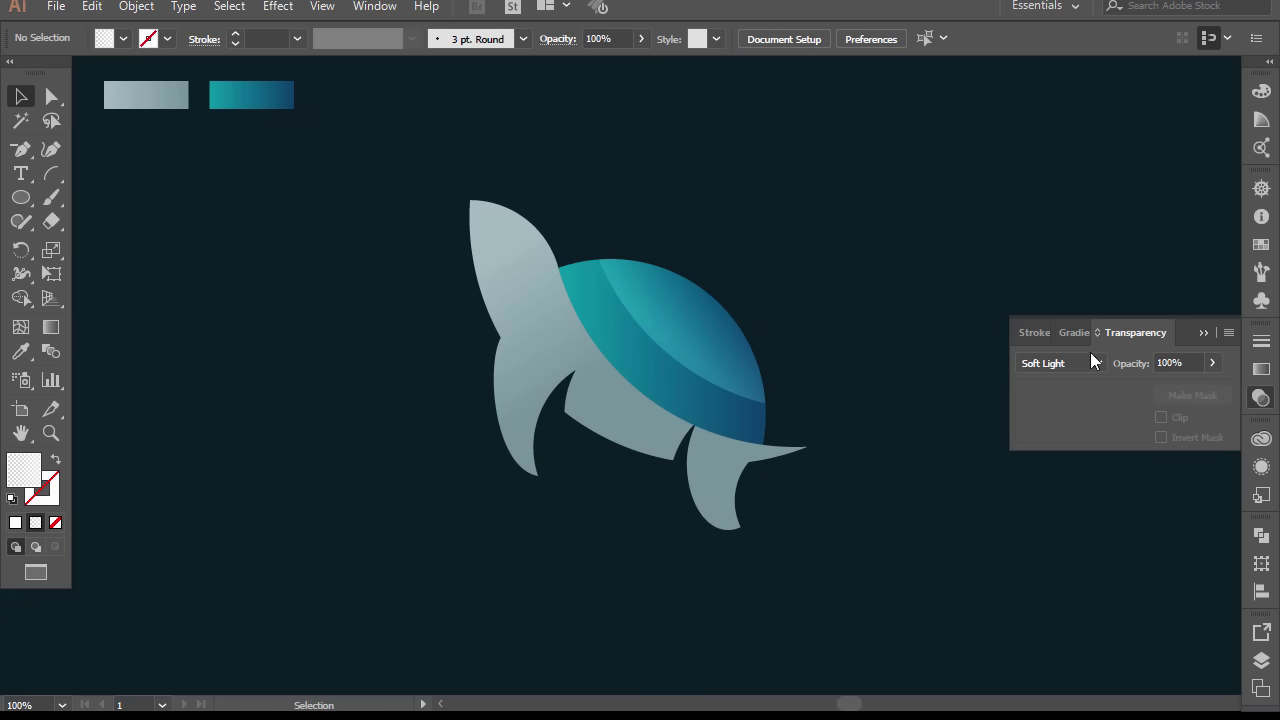
{"action": "left_click", "coordinate": [1203, 335]}
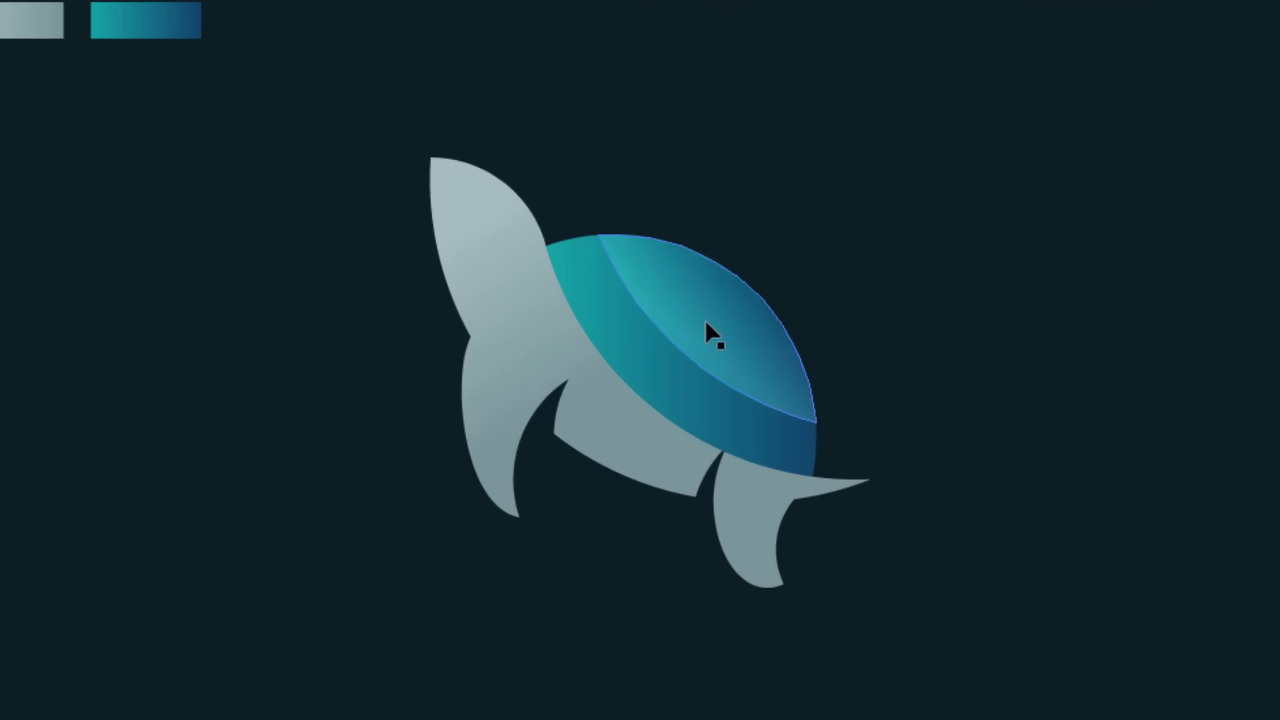
{"action": "left_click_drag", "start_coordinate": [687, 333], "coordinate": [757, 293]}
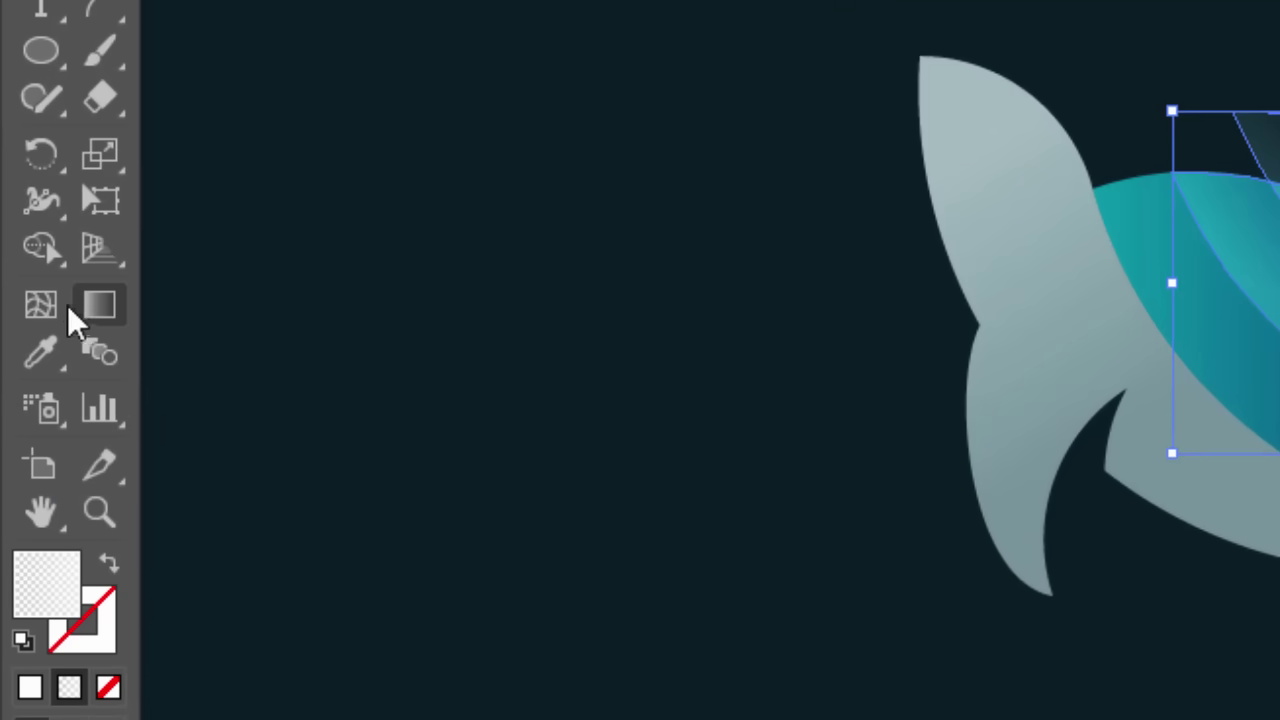
Shape Builder-delete the band copy's pieces outside the shell, leaving a third curved band
{"action": "left_click_drag", "start_coordinate": [50, 252], "coordinate": [285, 272]}
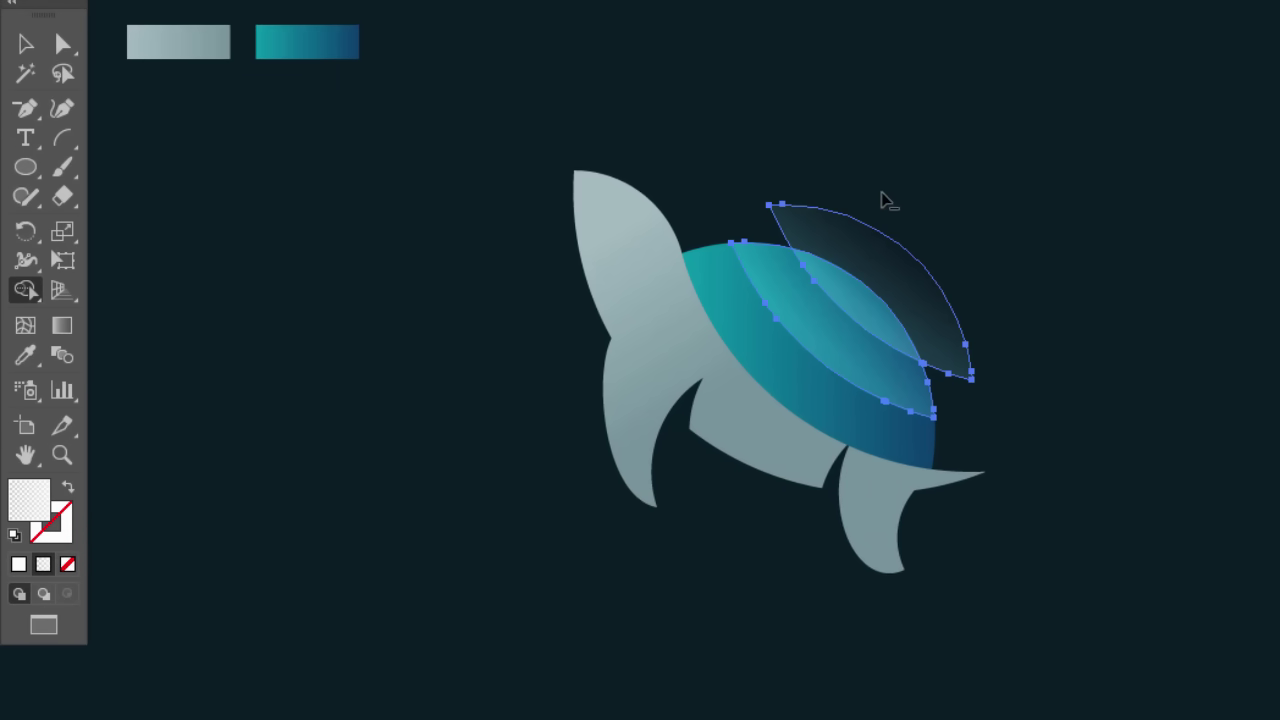
{"action": "left_click_drag", "start_coordinate": [886, 200], "coordinate": [860, 250]}
{"action": "left_click", "coordinate": [27, 50]}
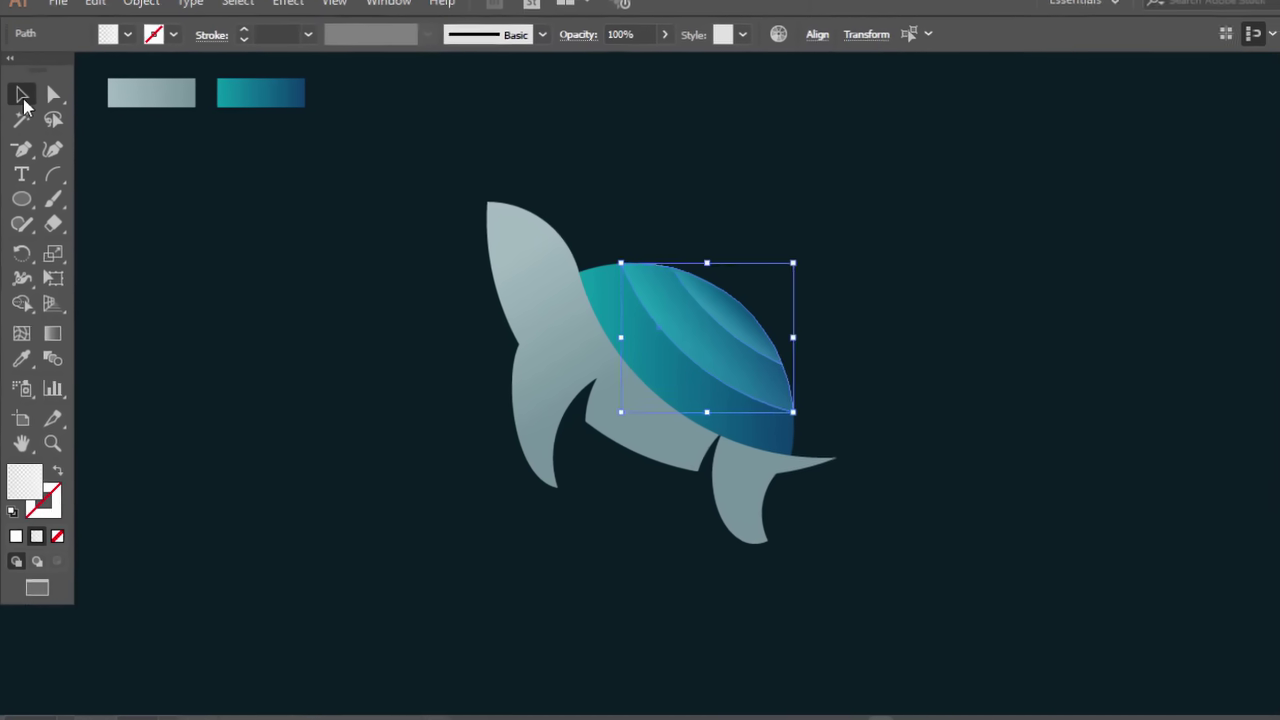
{"action": "left_click", "coordinate": [290, 294]}
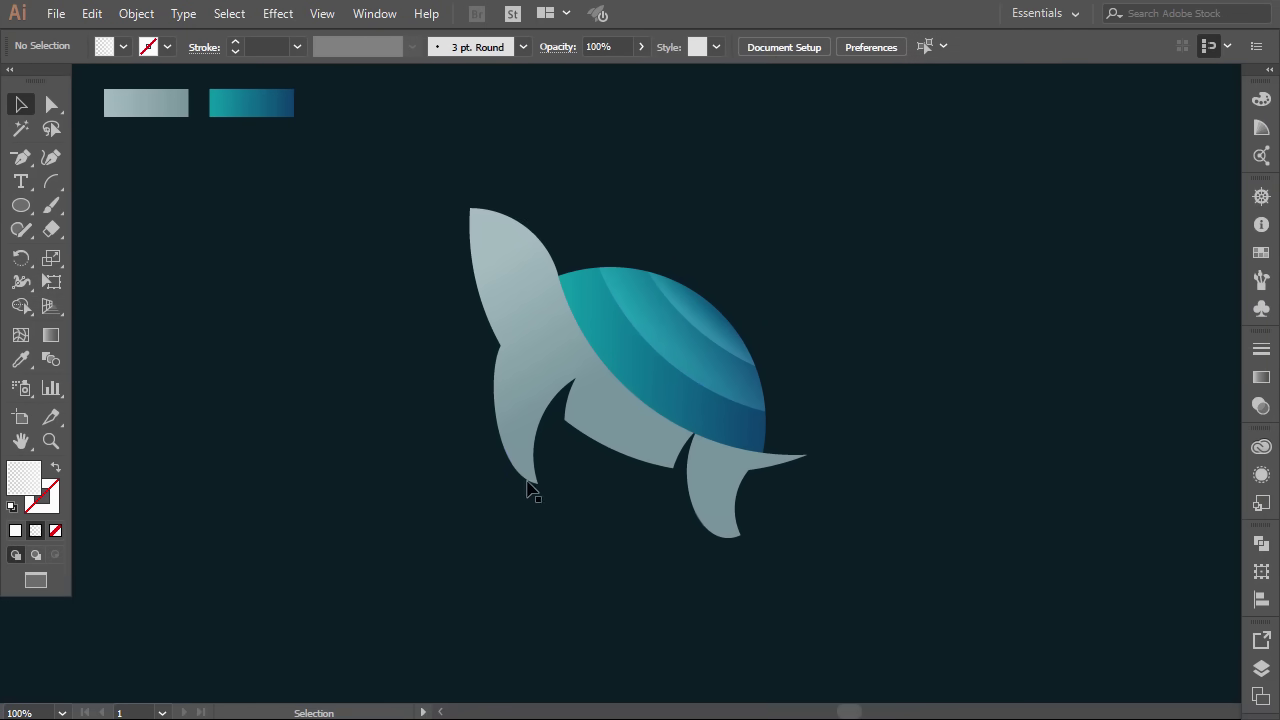
Pen-draw a closed shape curving along the shell's underside and around above the shell
{"action": "left_click", "coordinate": [21, 157]}
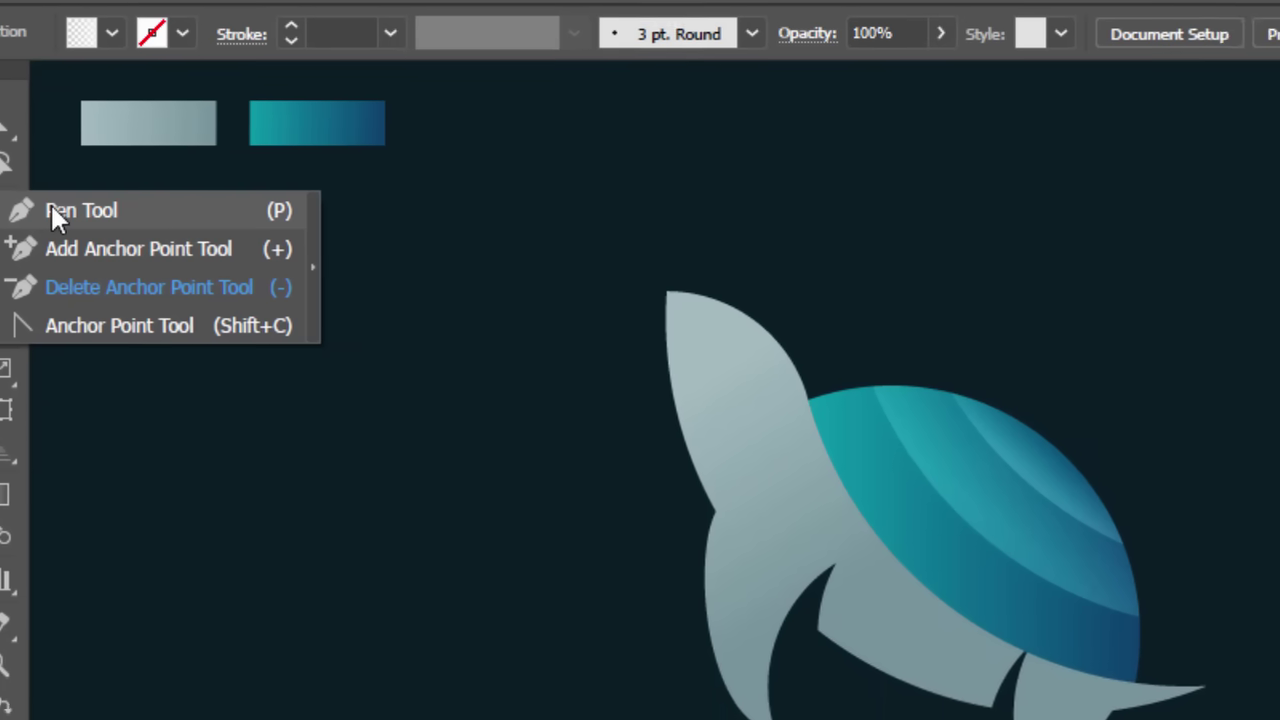
{"action": "left_click", "coordinate": [140, 258]}
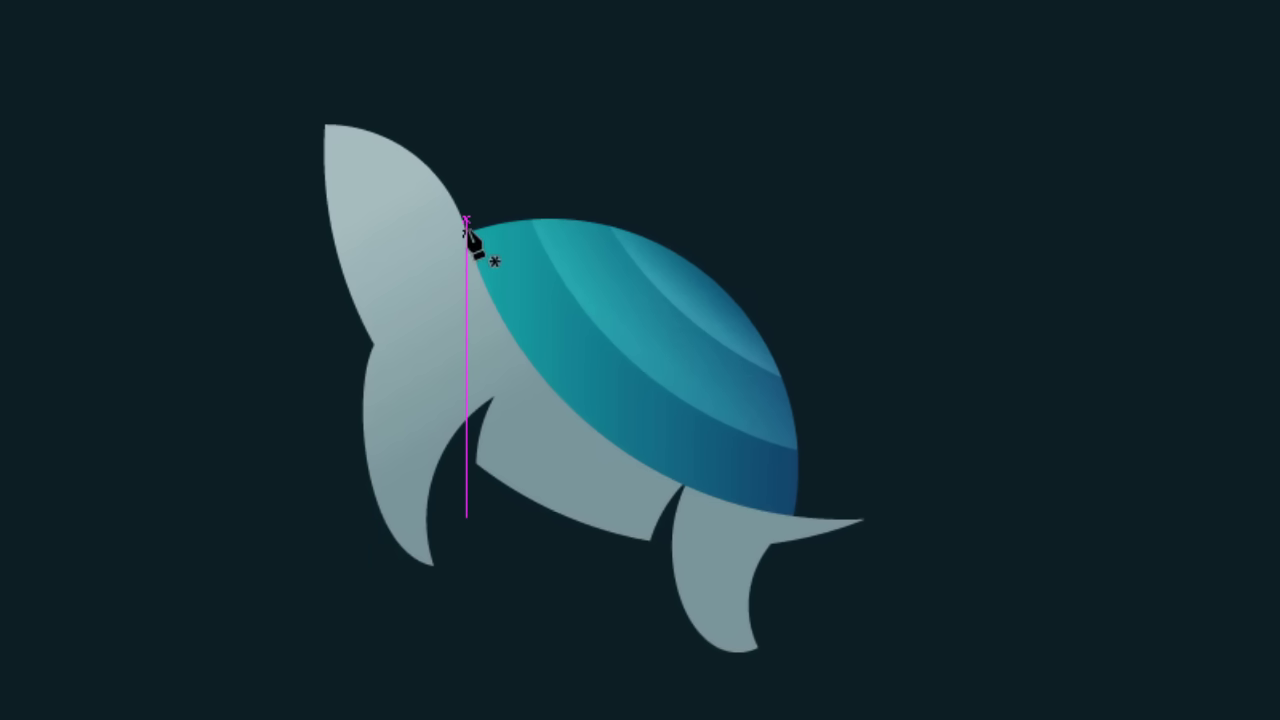
{"action": "left_click", "coordinate": [464, 236]}
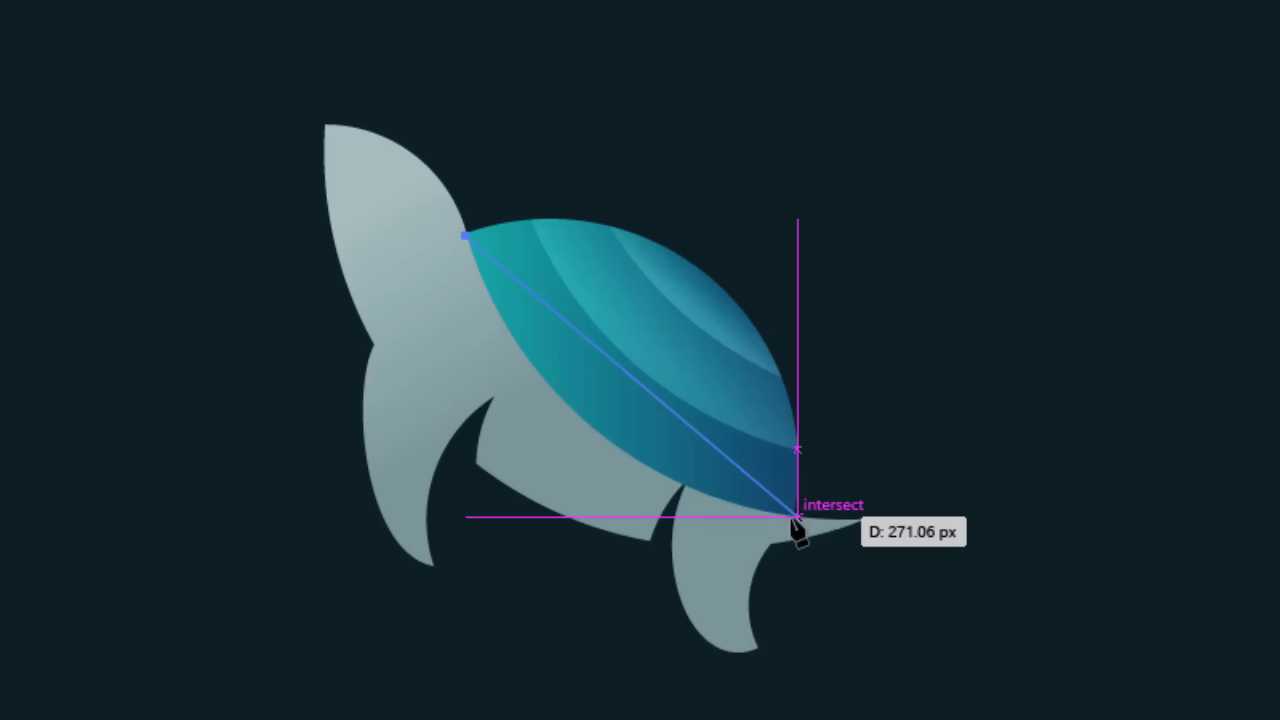
{"action": "left_click_drag", "start_coordinate": [796, 517], "coordinate": [1127, 543]}
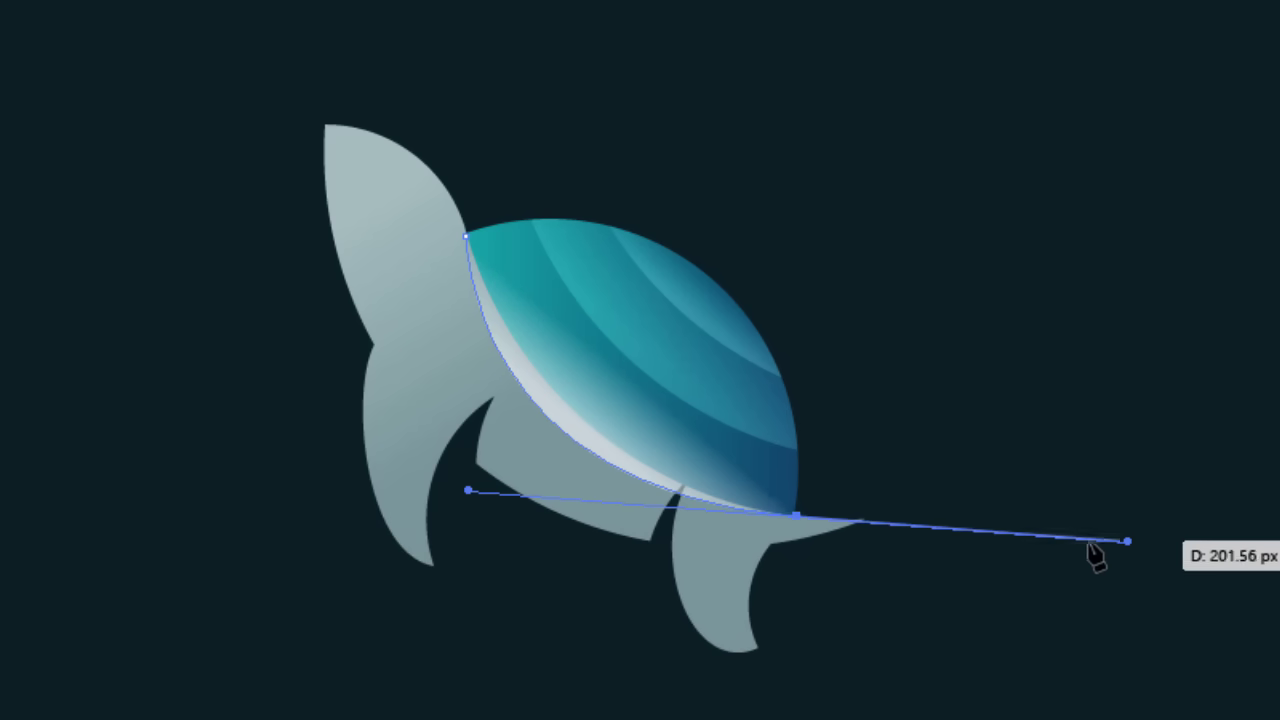
{"action": "left_click", "coordinate": [797, 516]}
{"action": "left_click", "coordinate": [930, 420]}
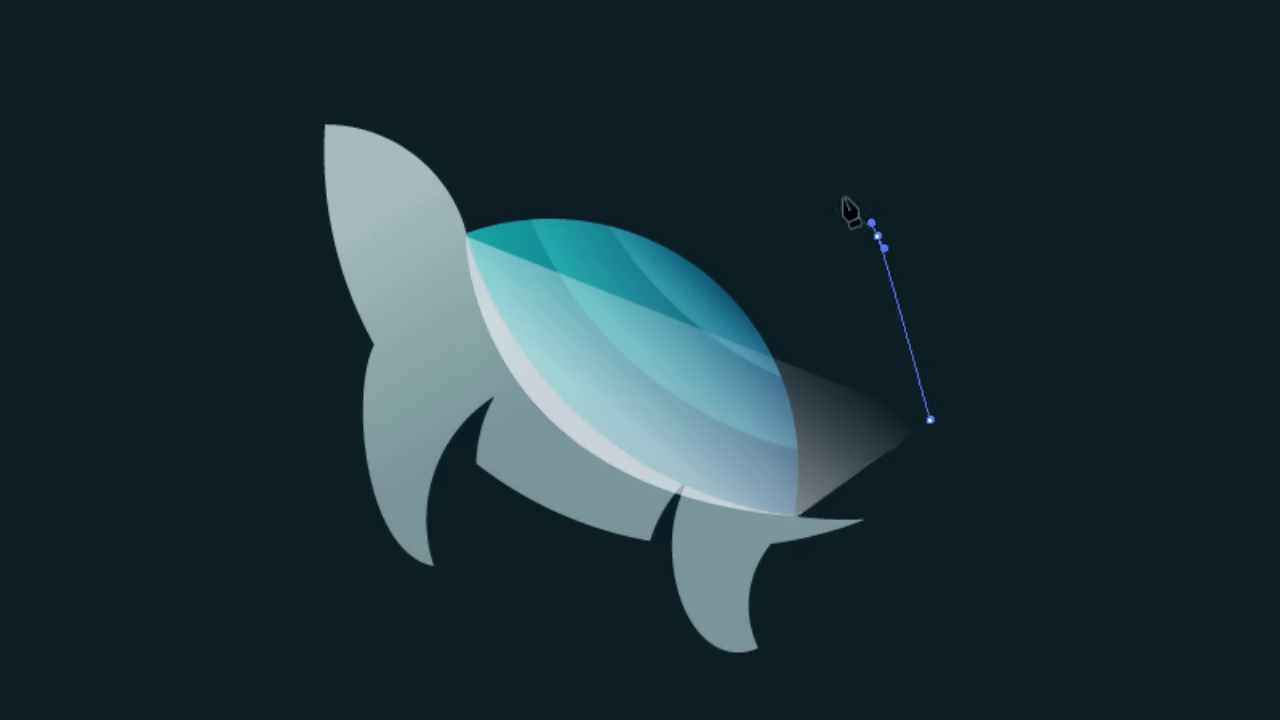
{"action": "left_click", "coordinate": [877, 236]}
{"action": "left_click", "coordinate": [753, 133]}
{"action": "left_click", "coordinate": [576, 103]}
{"action": "left_click_drag", "start_coordinate": [502, 124], "coordinate": [506, 134]}
{"action": "left_click_drag", "start_coordinate": [475, 236], "coordinate": [478, 242]}
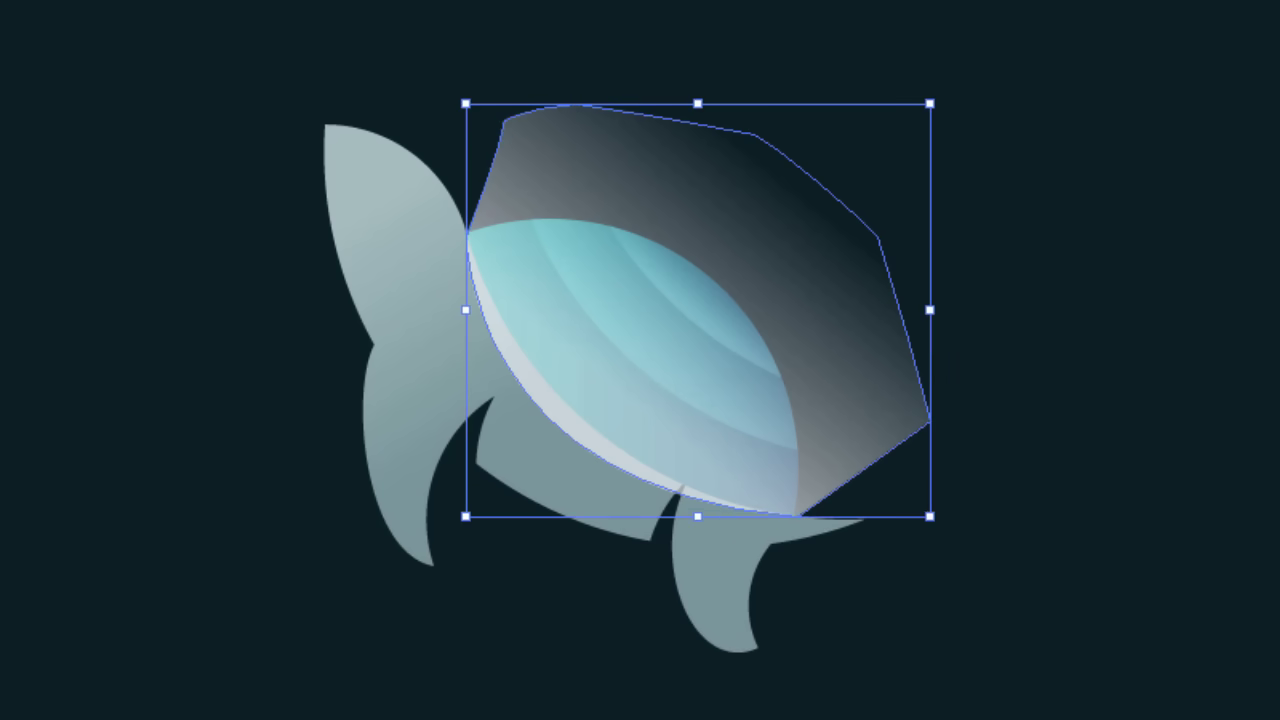
{"action": "key", "text": "ctrl+shift+a"}
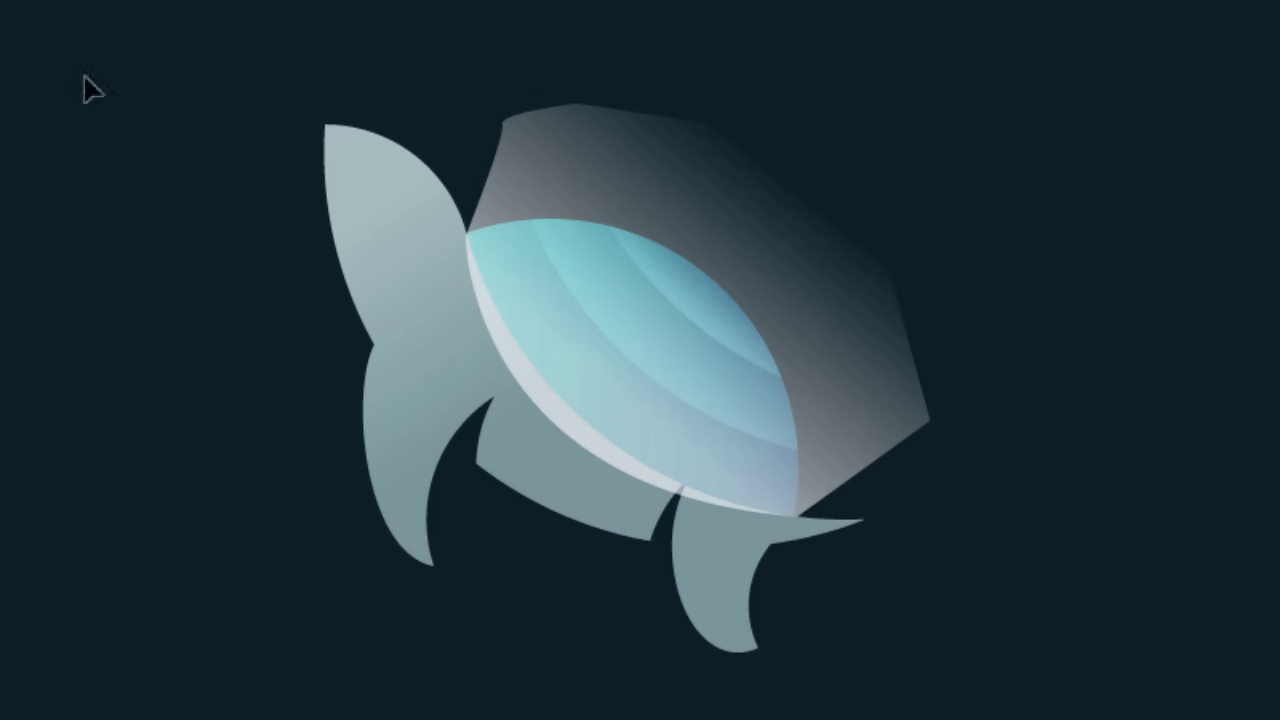
Shape Builder-delete the large shape, keeping only the sliver under the shell
{"action": "left_click", "coordinate": [543, 223]}
{"action": "left_click", "coordinate": [400, 226], "text": "shift"}
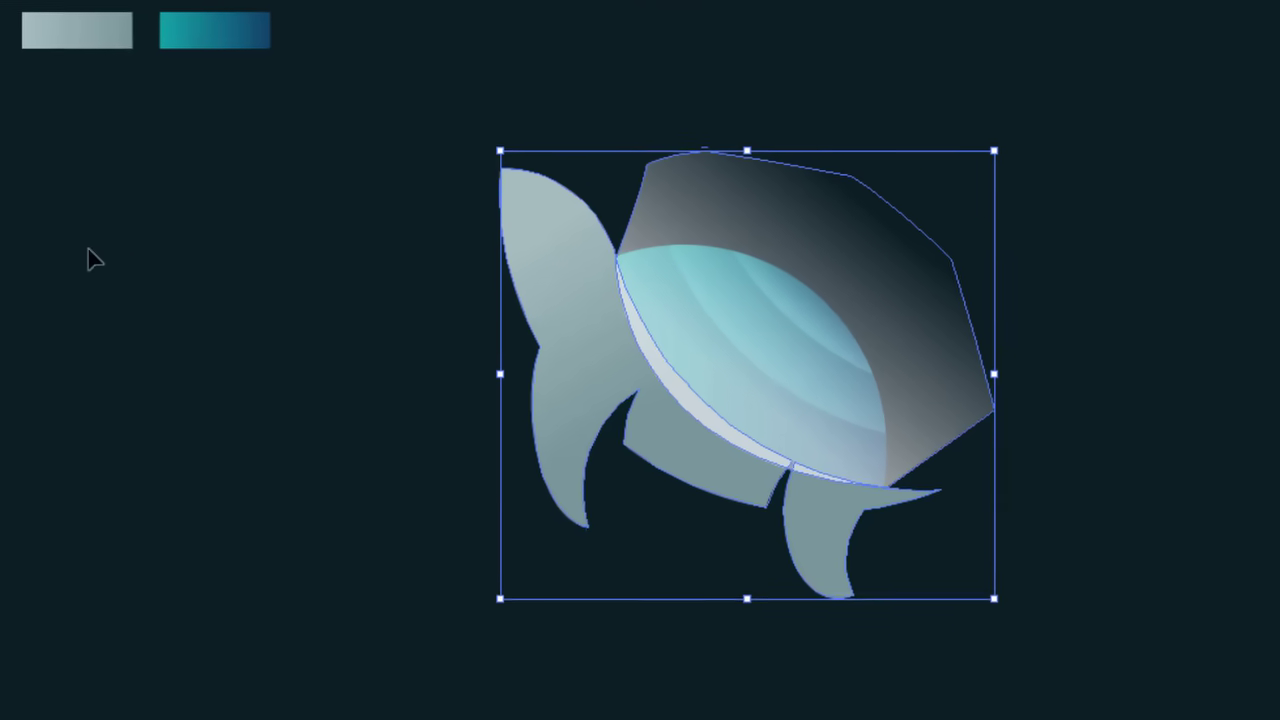
{"action": "left_click", "coordinate": [26, 294]}
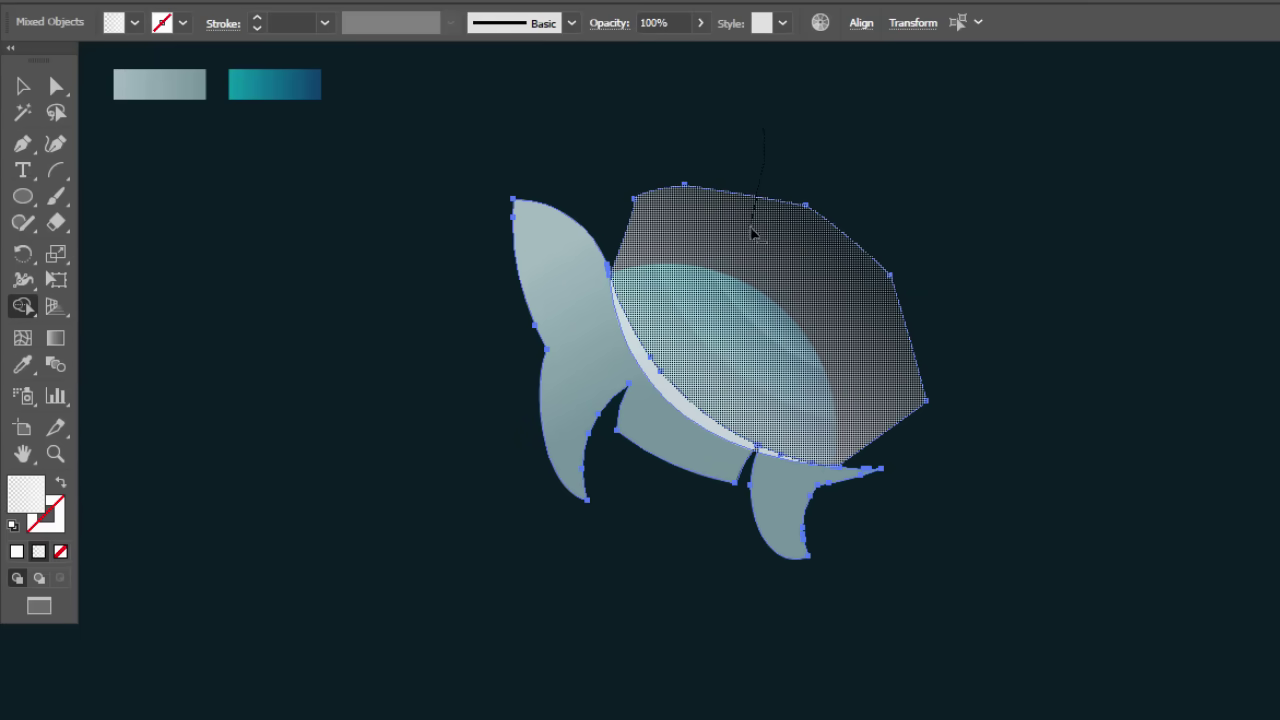
{"action": "left_click", "coordinate": [754, 229], "text": "alt"}
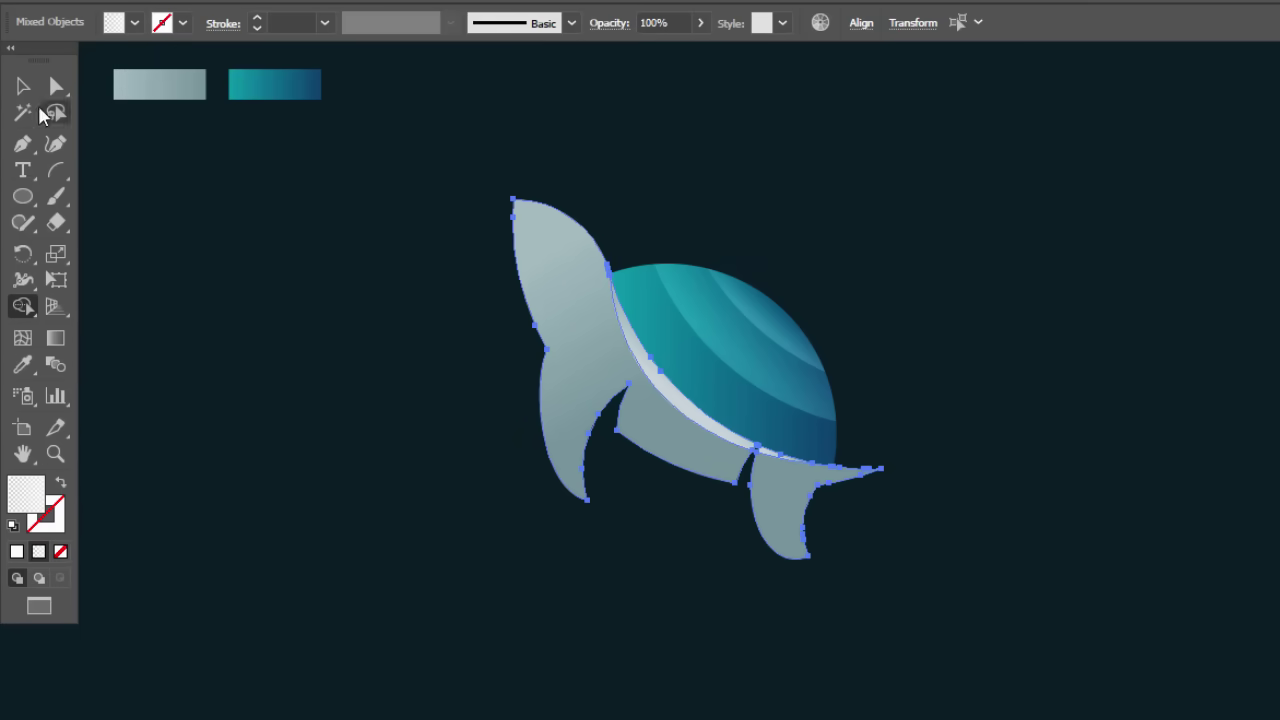
{"action": "key", "text": "v"}
{"action": "left_click", "coordinate": [372, 342]}
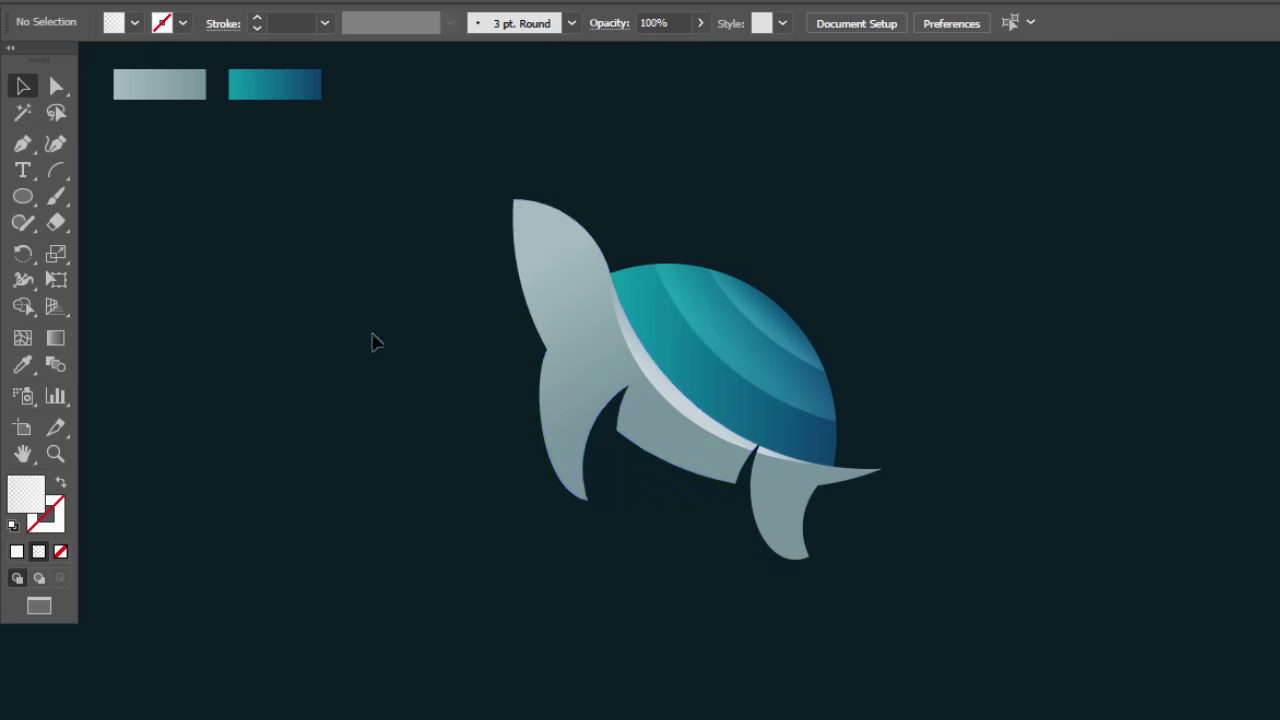
Fill the underside sliver with the grey swatch colour using the Eyedropper
{"action": "left_click", "coordinate": [666, 398]}
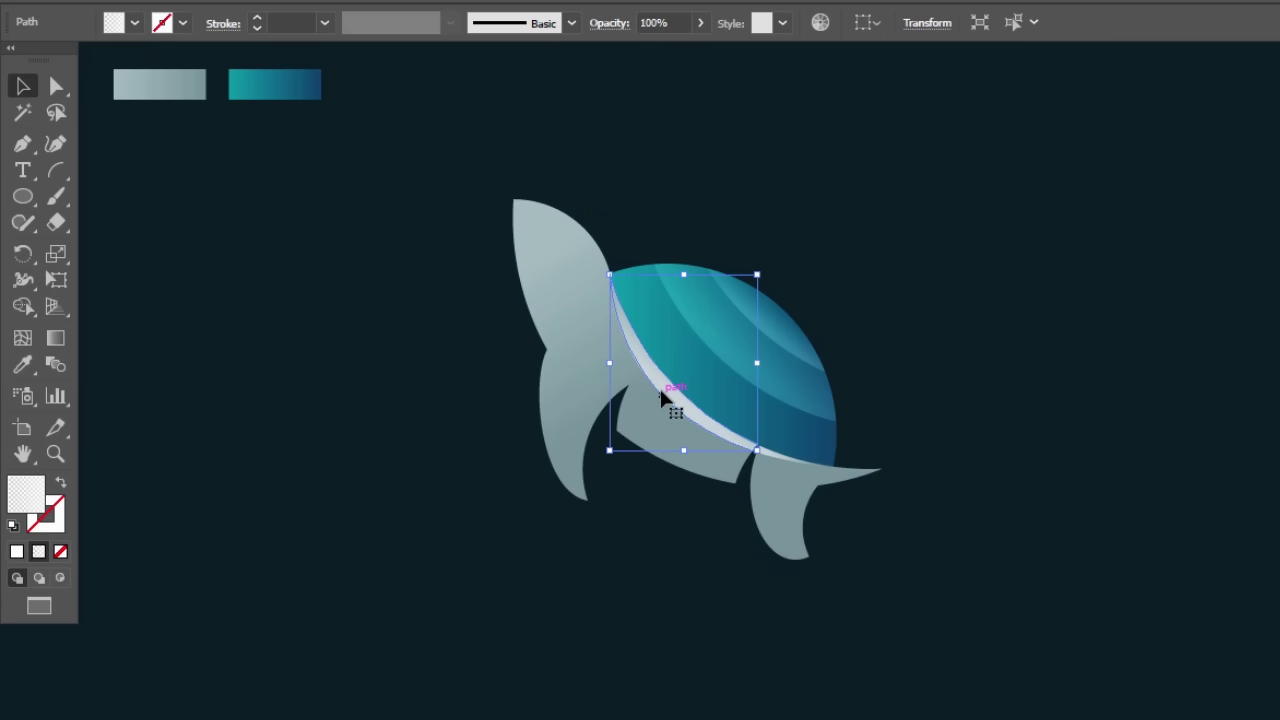
{"action": "left_click", "coordinate": [778, 461], "text": "shift"}
{"action": "left_click", "coordinate": [24, 364]}
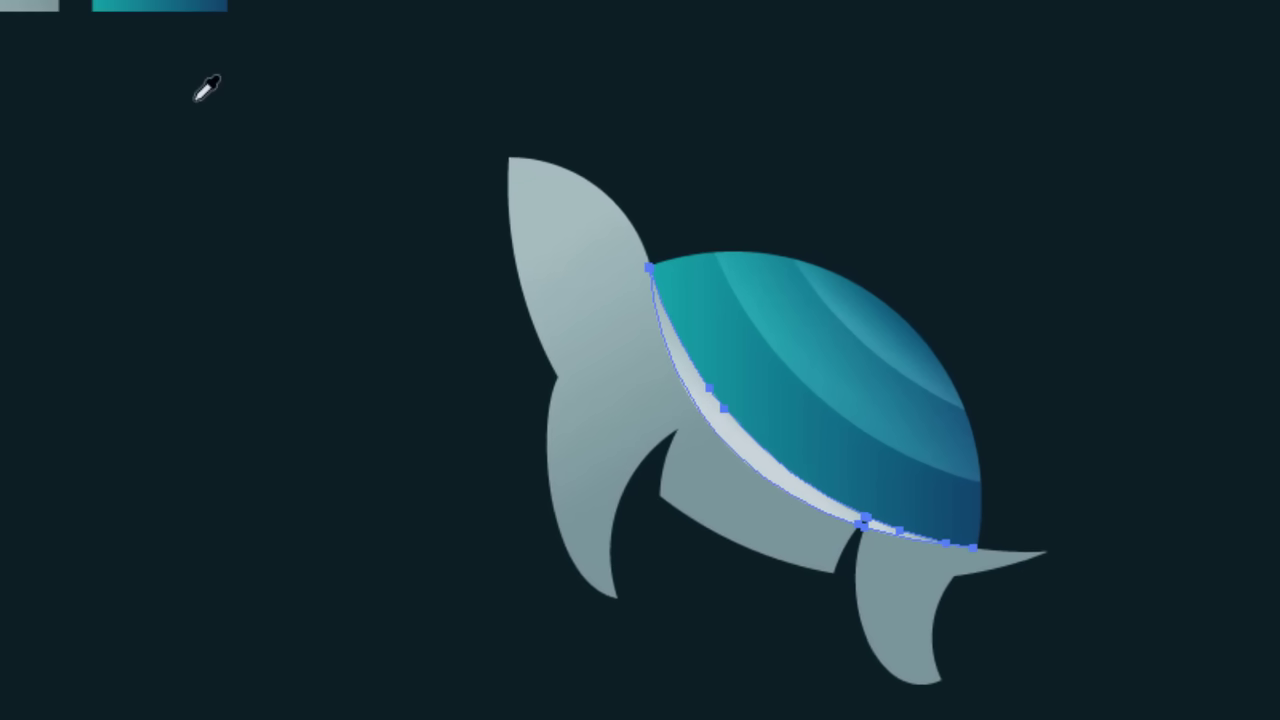
{"action": "left_click", "coordinate": [187, 142]}
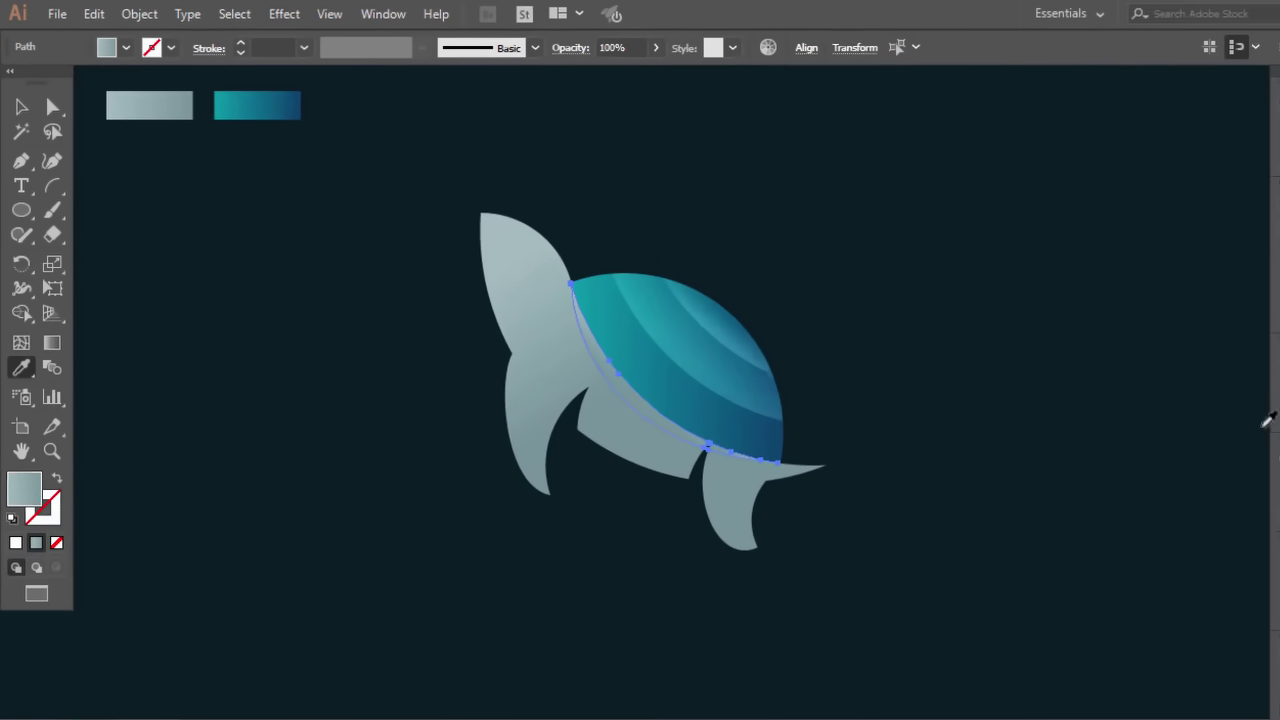
Set the shadow sliver to Multiply blending at 50% opacity
{"action": "left_click", "coordinate": [1262, 426]}
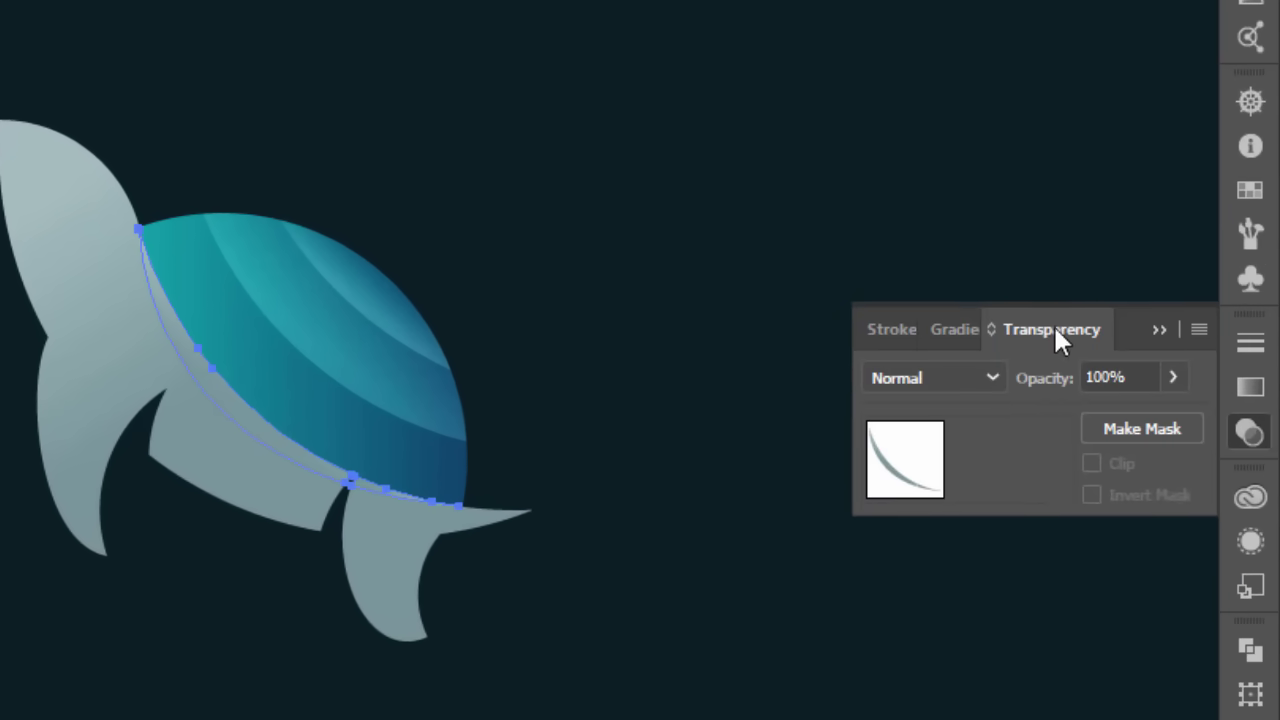
{"action": "left_click", "coordinate": [990, 378]}
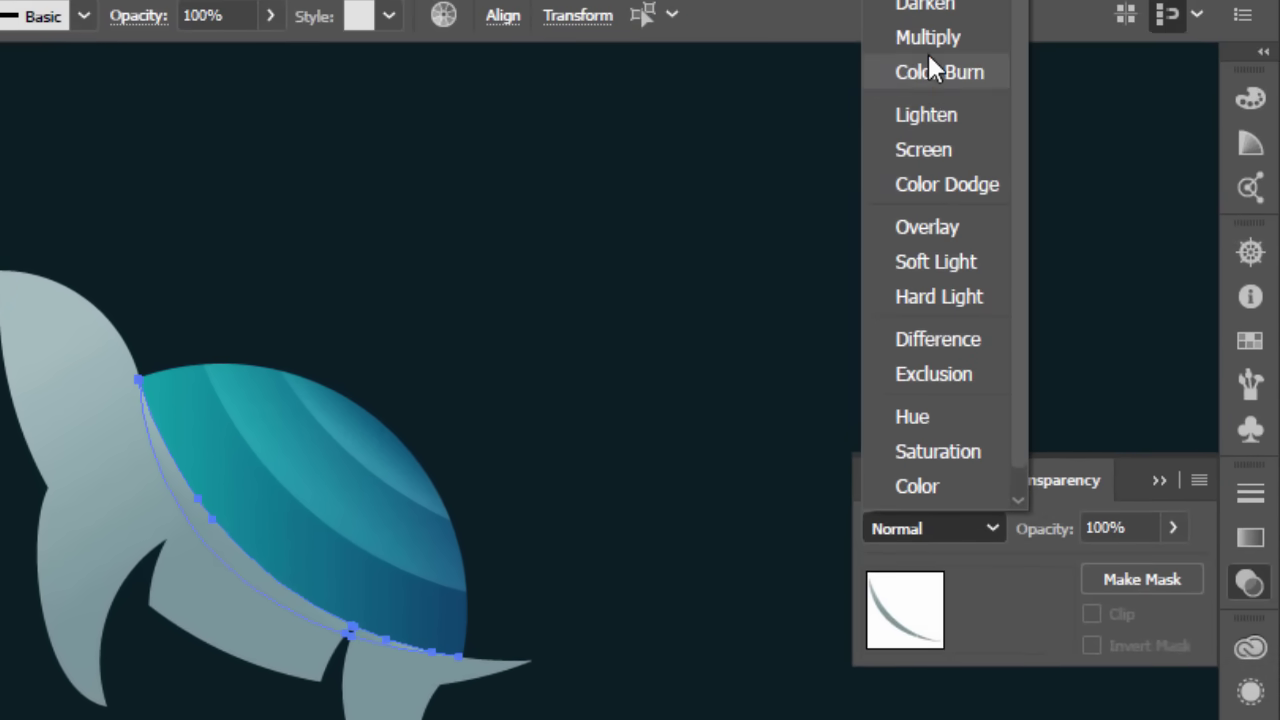
{"action": "left_click", "coordinate": [927, 44]}
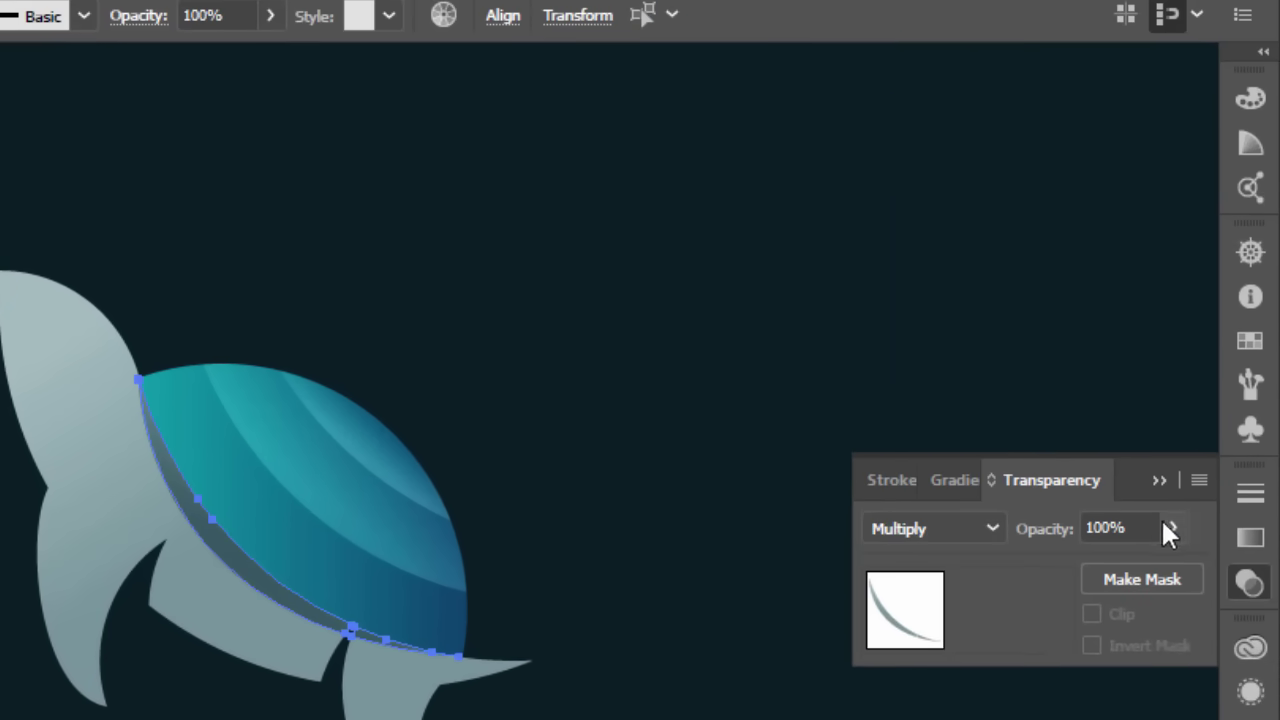
{"action": "left_click_drag", "start_coordinate": [1105, 528], "coordinate": [1084, 526]}
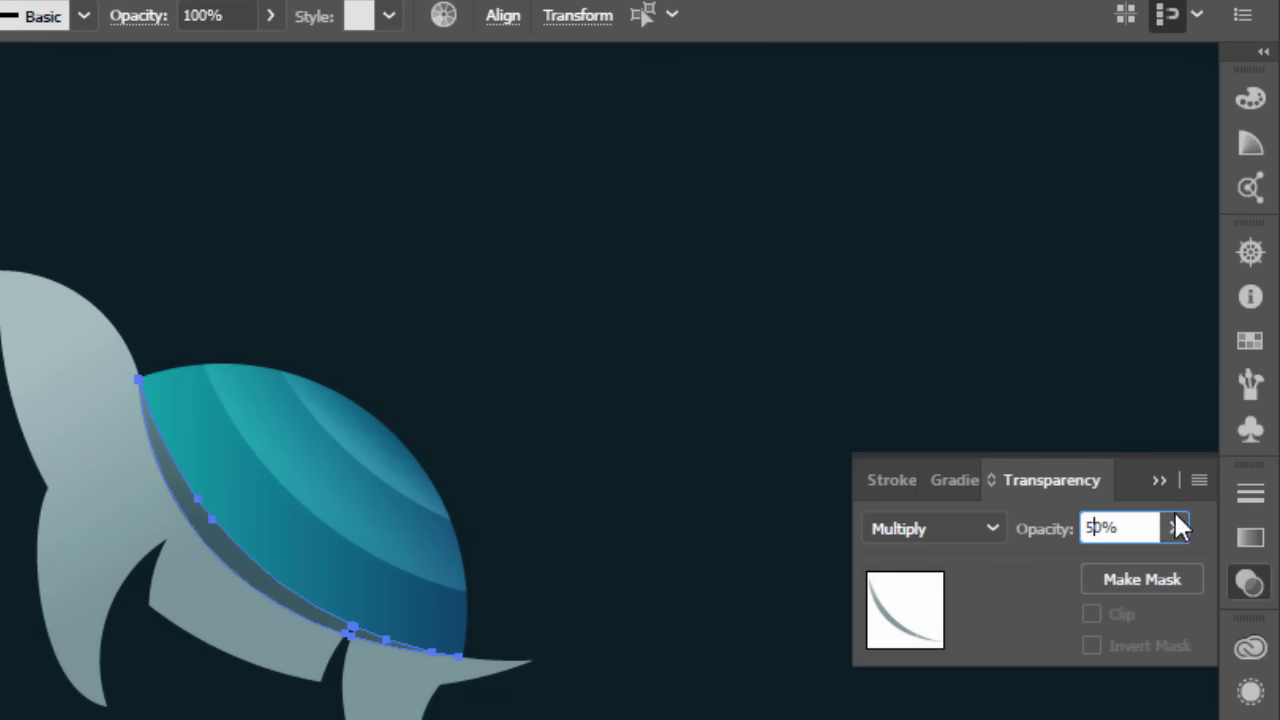
{"action": "left_click", "coordinate": [19, 108]}
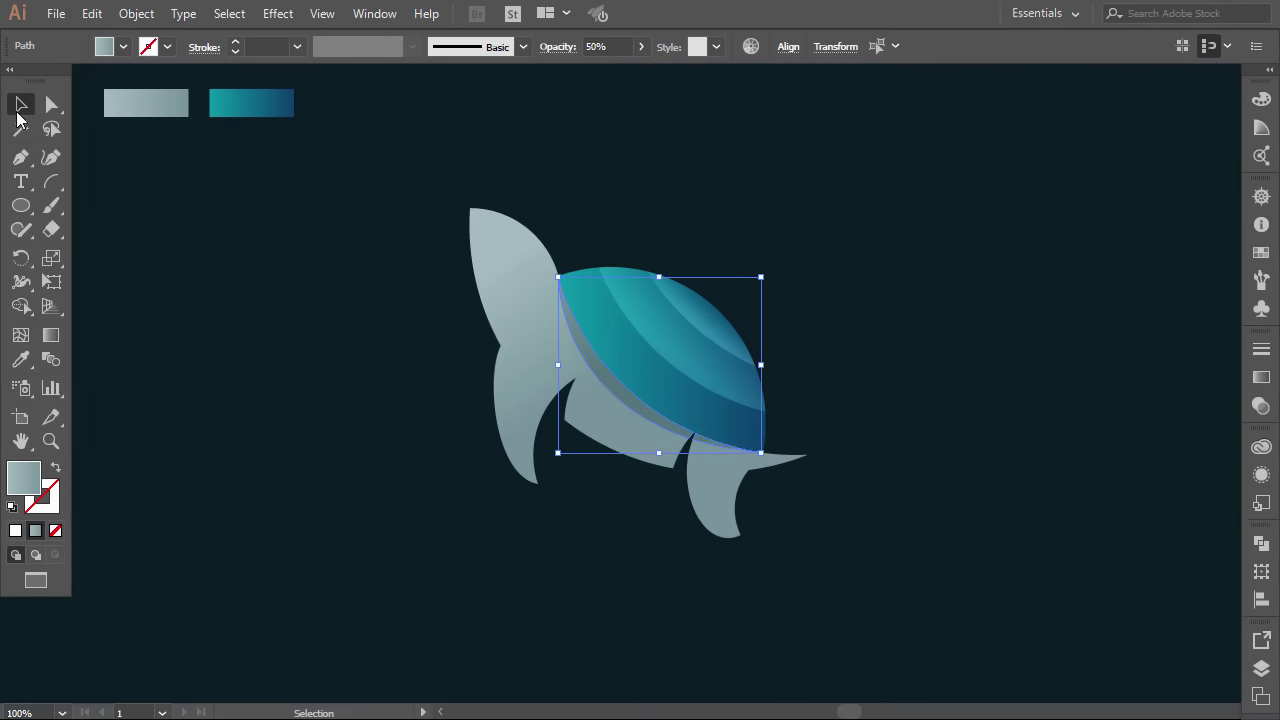
{"action": "left_click", "coordinate": [399, 519]}
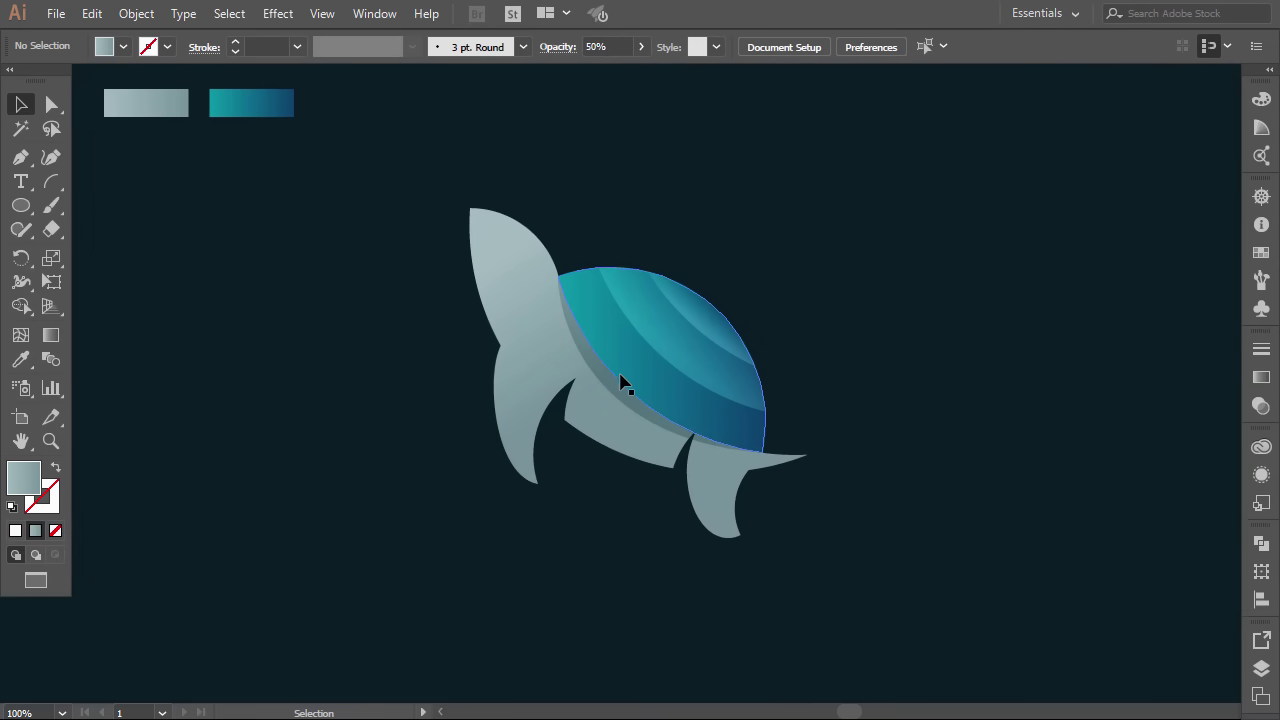
Draw an arc along the head's left edge and curve it into the head
{"action": "left_click_drag", "start_coordinate": [52, 182], "coordinate": [139, 204]}
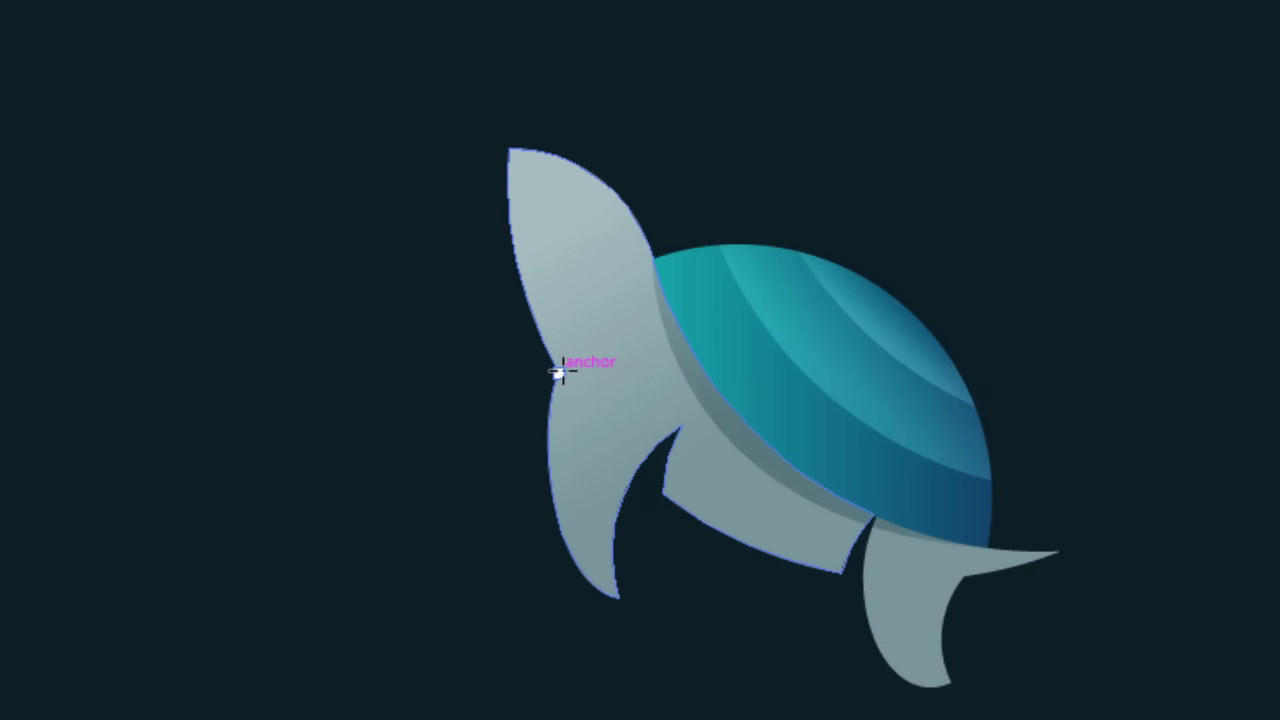
{"action": "mouse_move", "coordinate": [560, 372]}
{"action": "left_mouse_down"}
{"action": "mouse_move", "coordinate": [566, 266]}
{"action": "mouse_move", "coordinate": [508, 148]}
{"action": "left_mouse_up"}
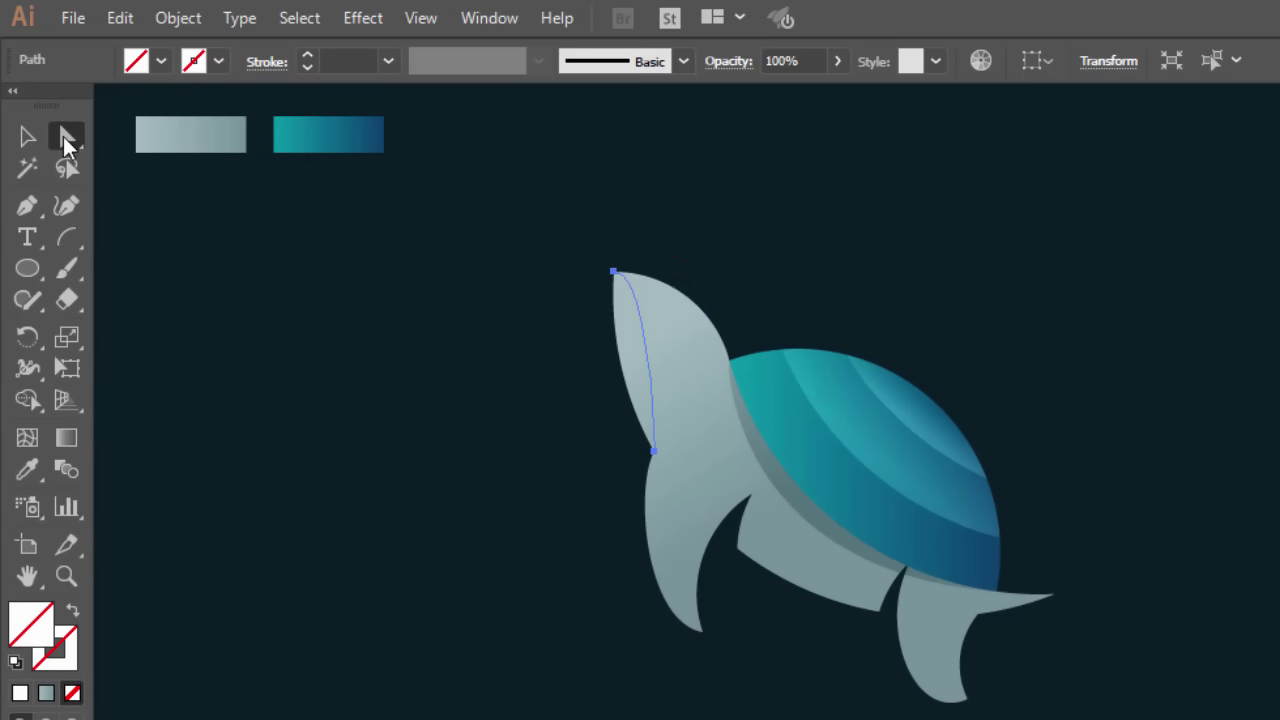
{"action": "left_click", "coordinate": [66, 138]}
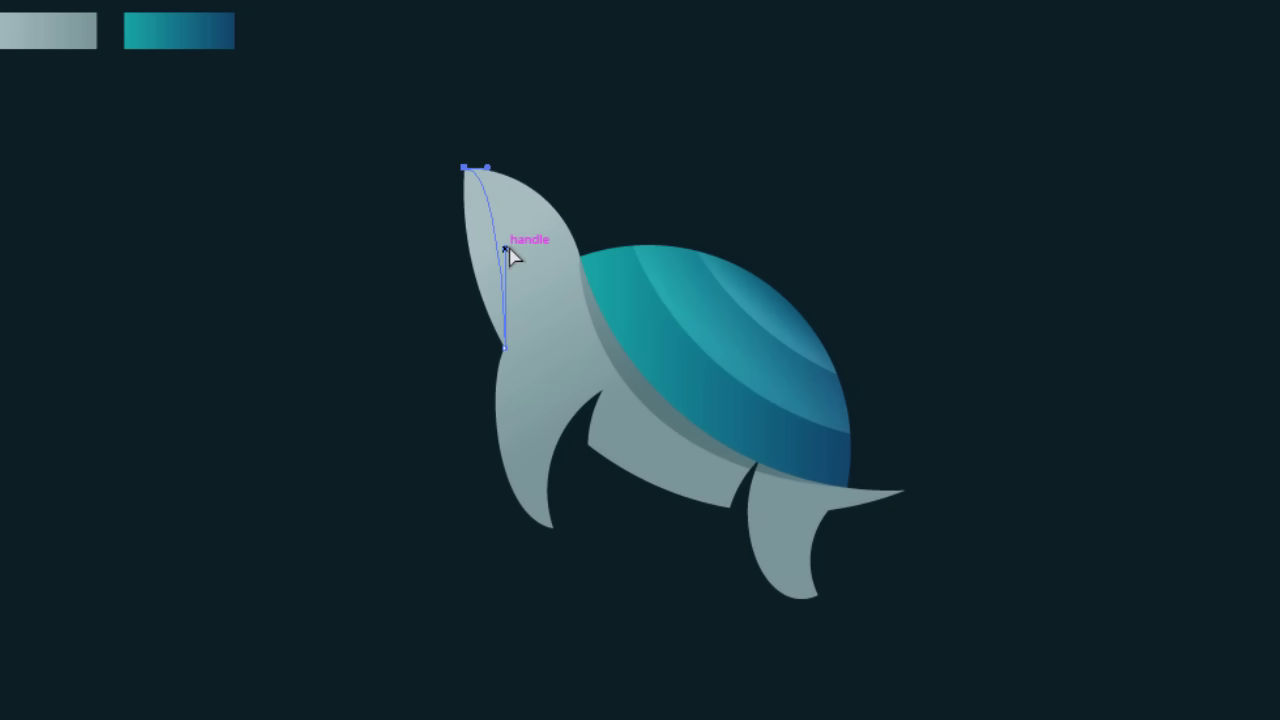
{"action": "left_click_drag", "start_coordinate": [506, 248], "coordinate": [517, 241]}
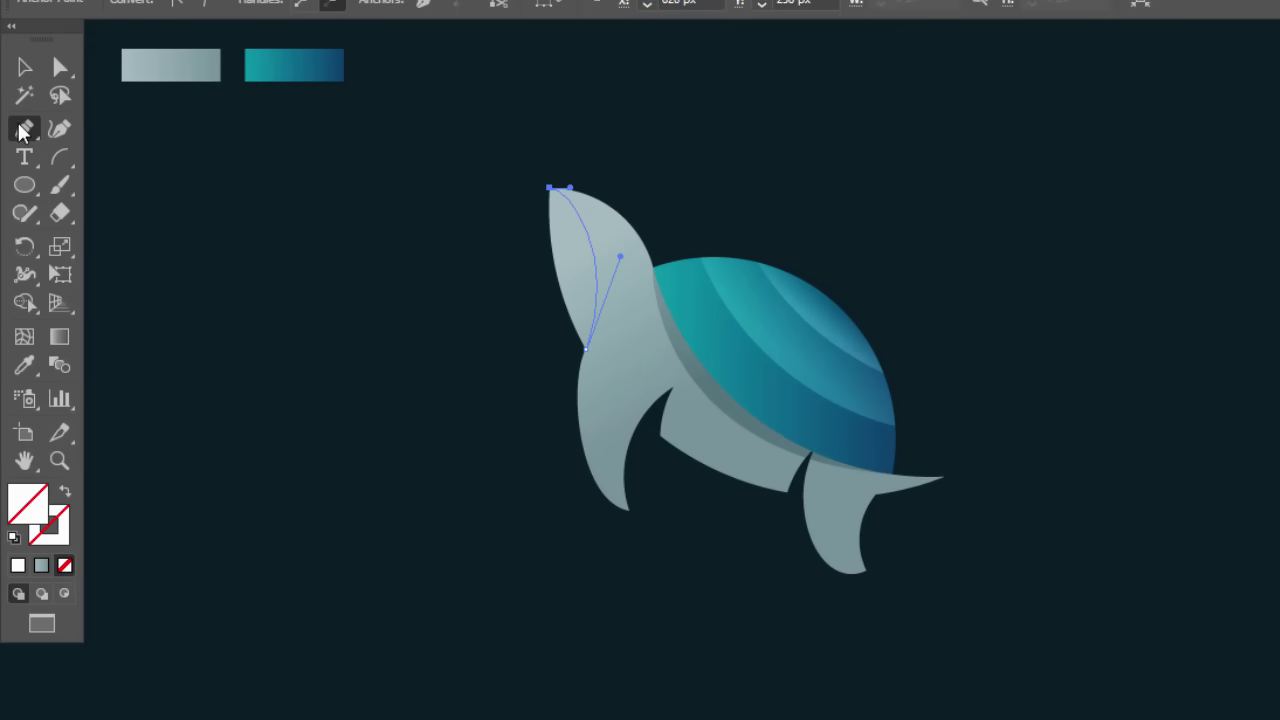
Pen-draw a shape left of the head joining the arc's ends
{"action": "left_click", "coordinate": [22, 130]}
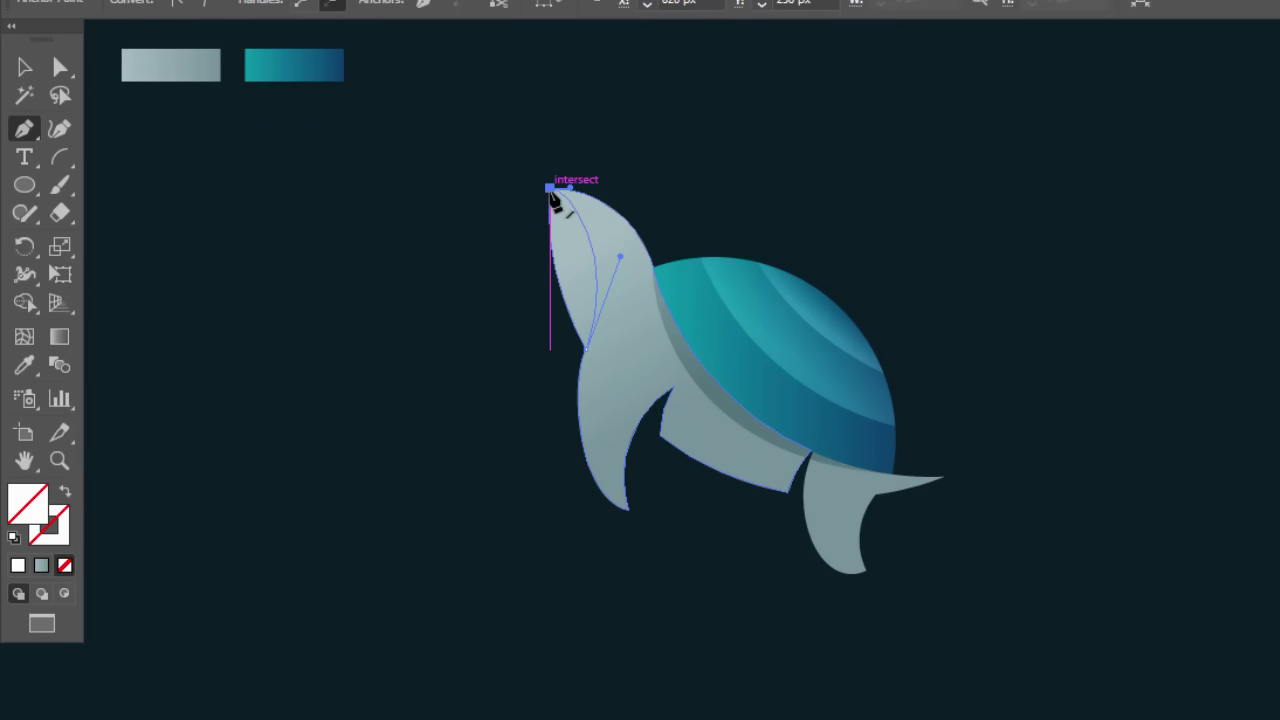
{"action": "left_click", "coordinate": [550, 189]}
{"action": "left_click", "coordinate": [474, 212]}
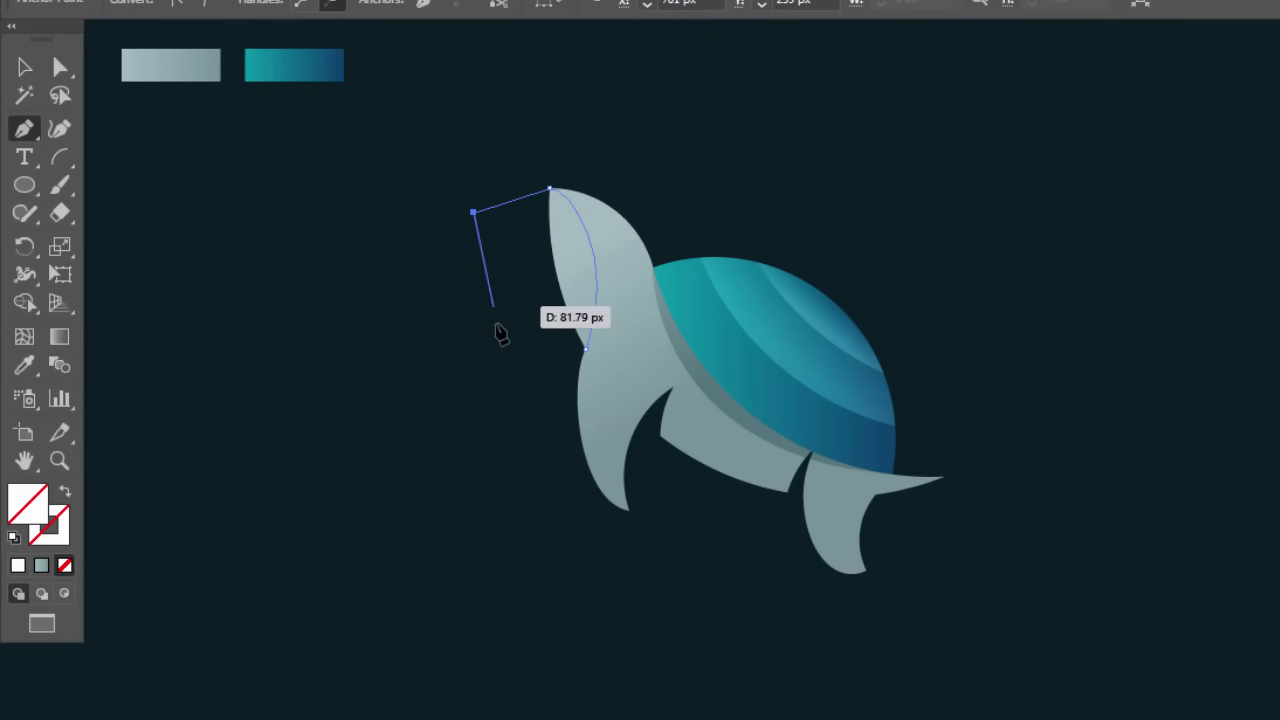
{"action": "left_click", "coordinate": [497, 328]}
{"action": "left_click", "coordinate": [586, 348]}
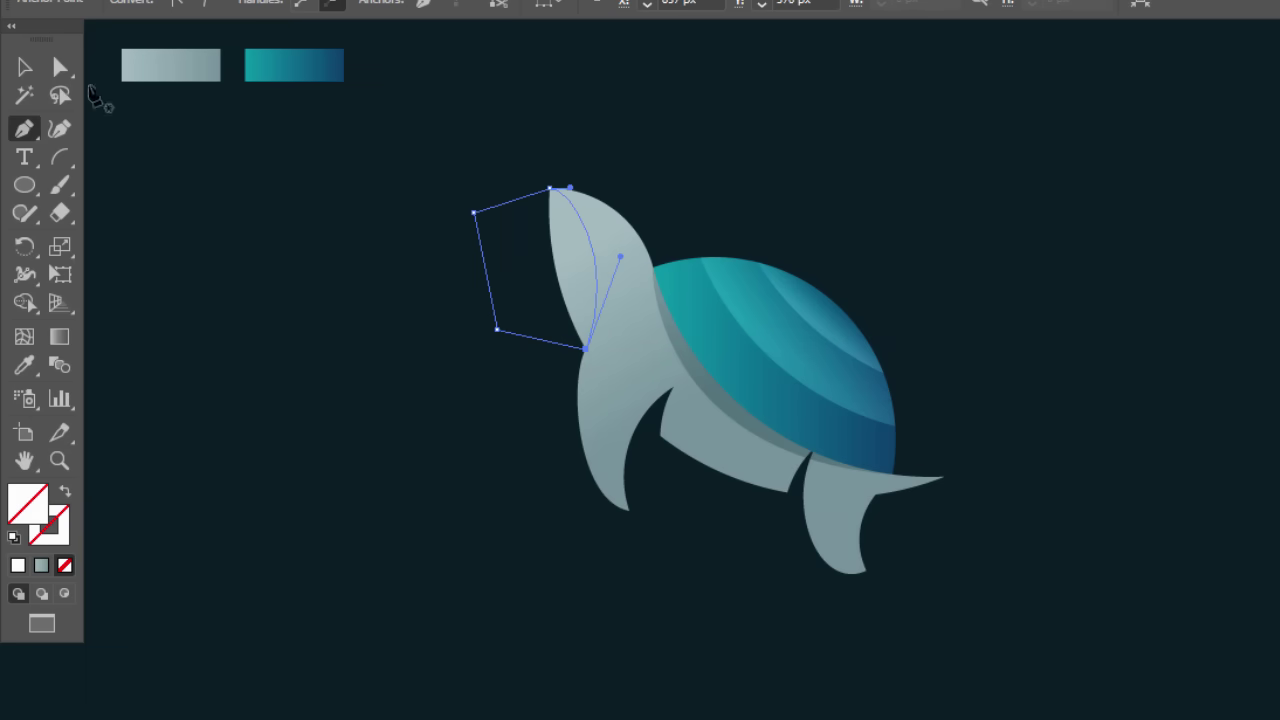
Select the shape with the turtle and Shape Builder-delete the region left of the head
{"action": "left_click", "coordinate": [22, 67]}
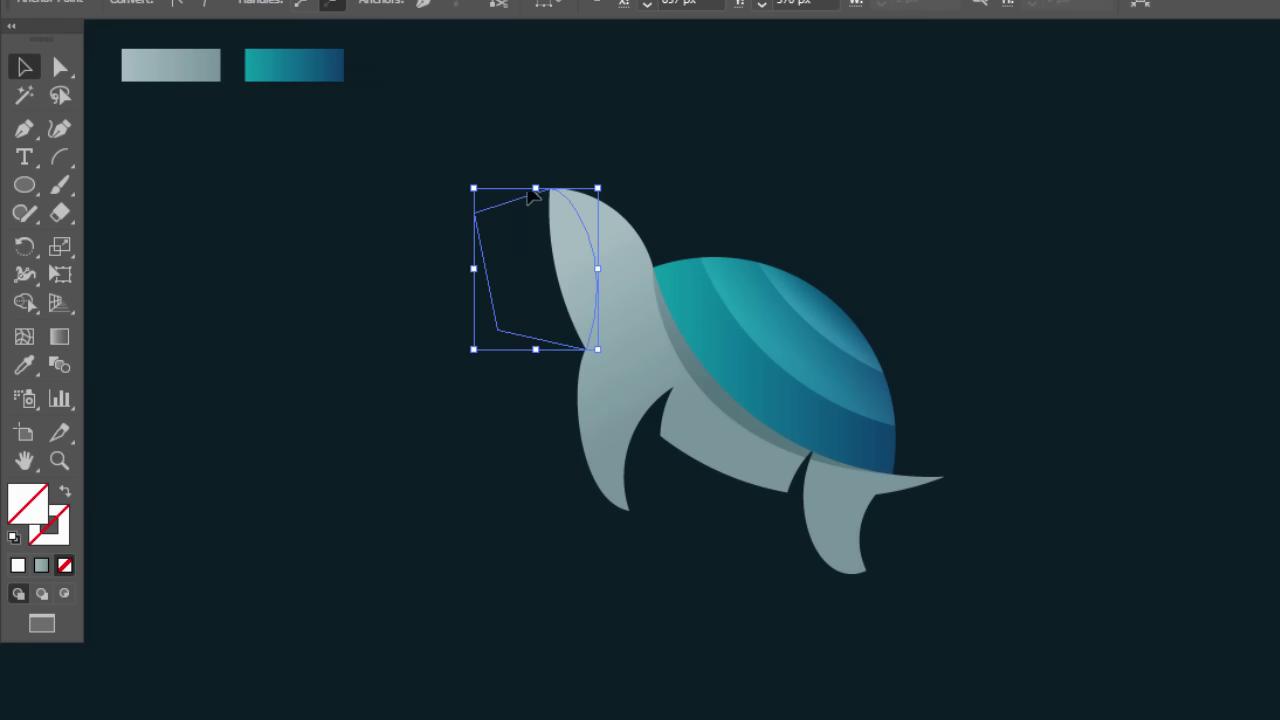
{"action": "left_click", "coordinate": [555, 200], "text": "shift"}
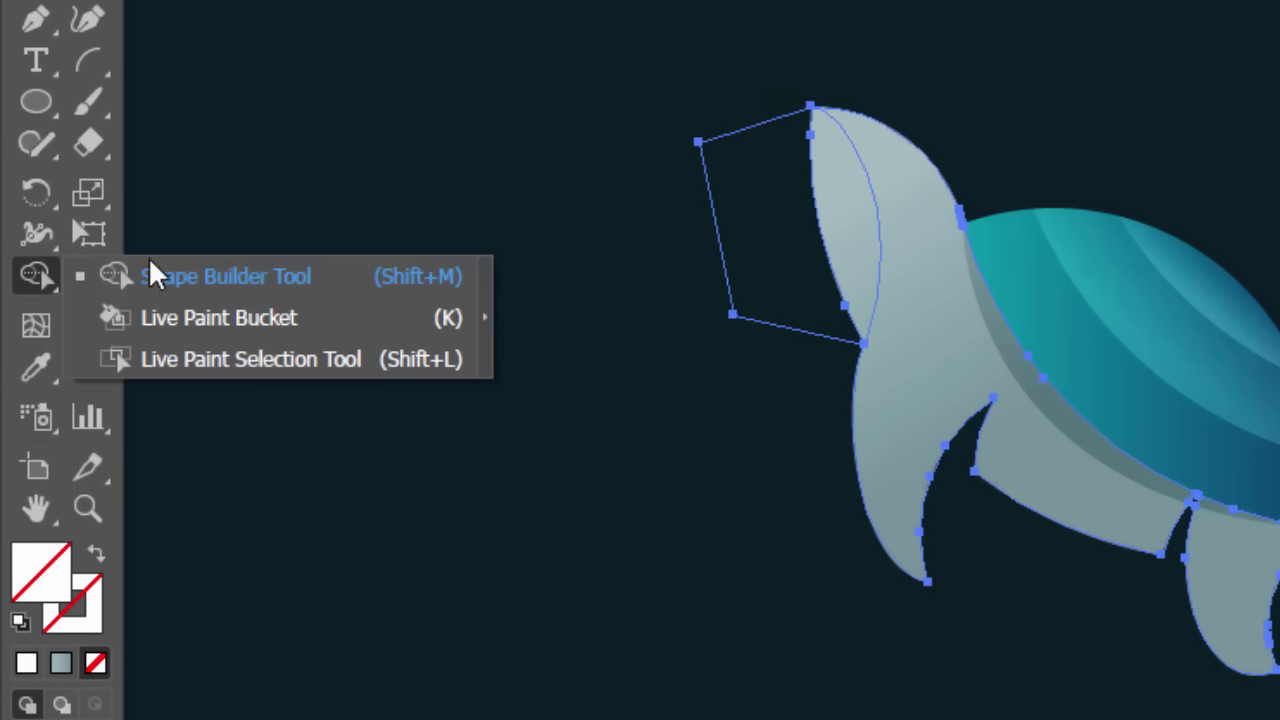
{"action": "left_click", "coordinate": [298, 277]}
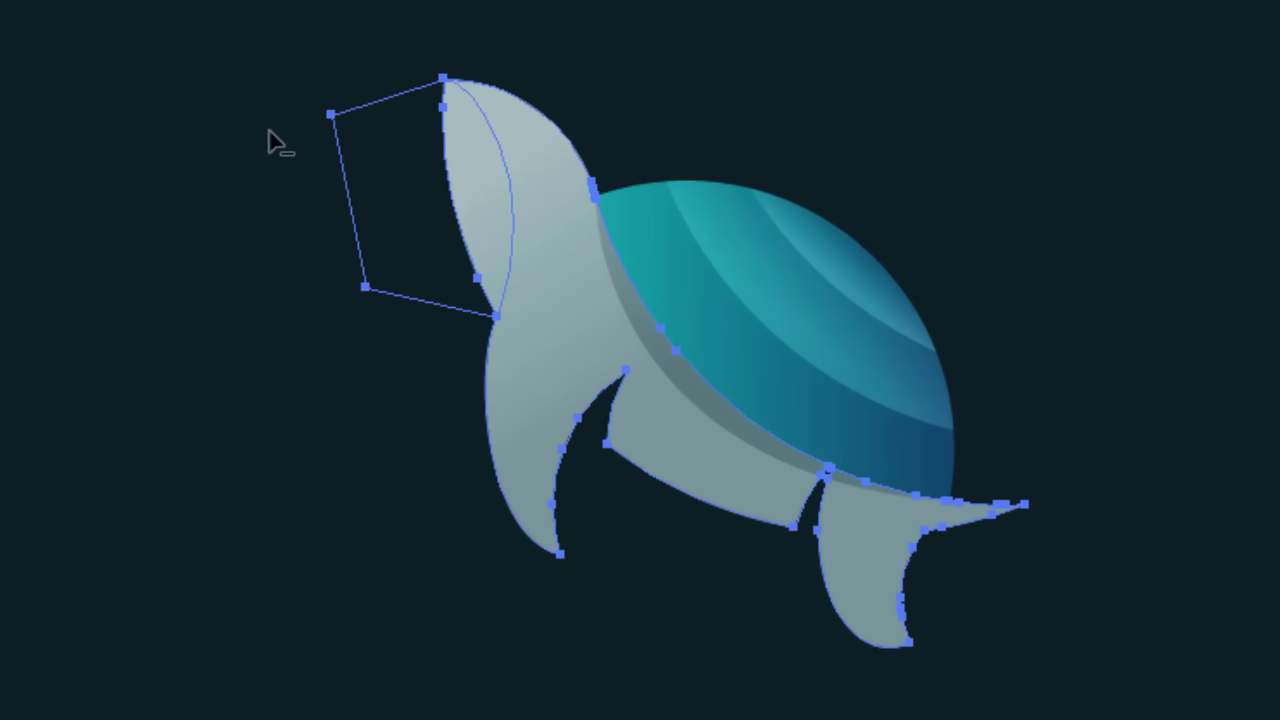
{"action": "left_click", "coordinate": [349, 163], "text": "alt"}
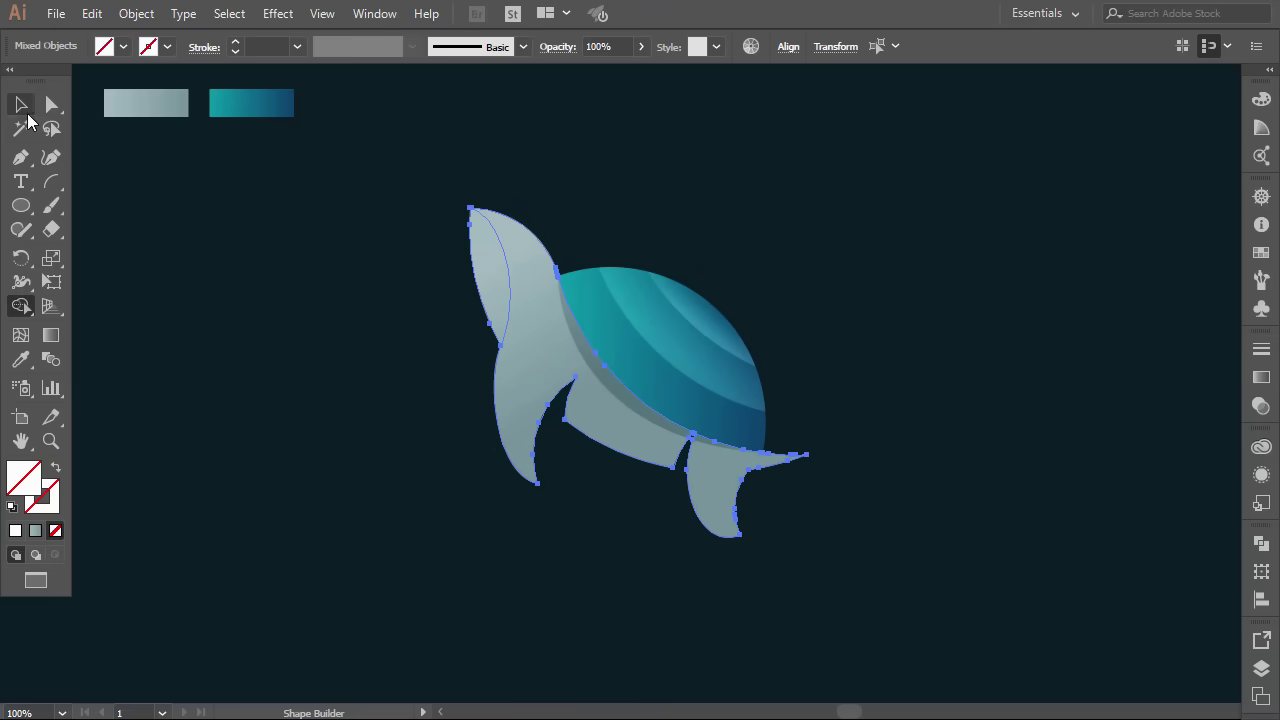
{"action": "left_click", "coordinate": [21, 104]}
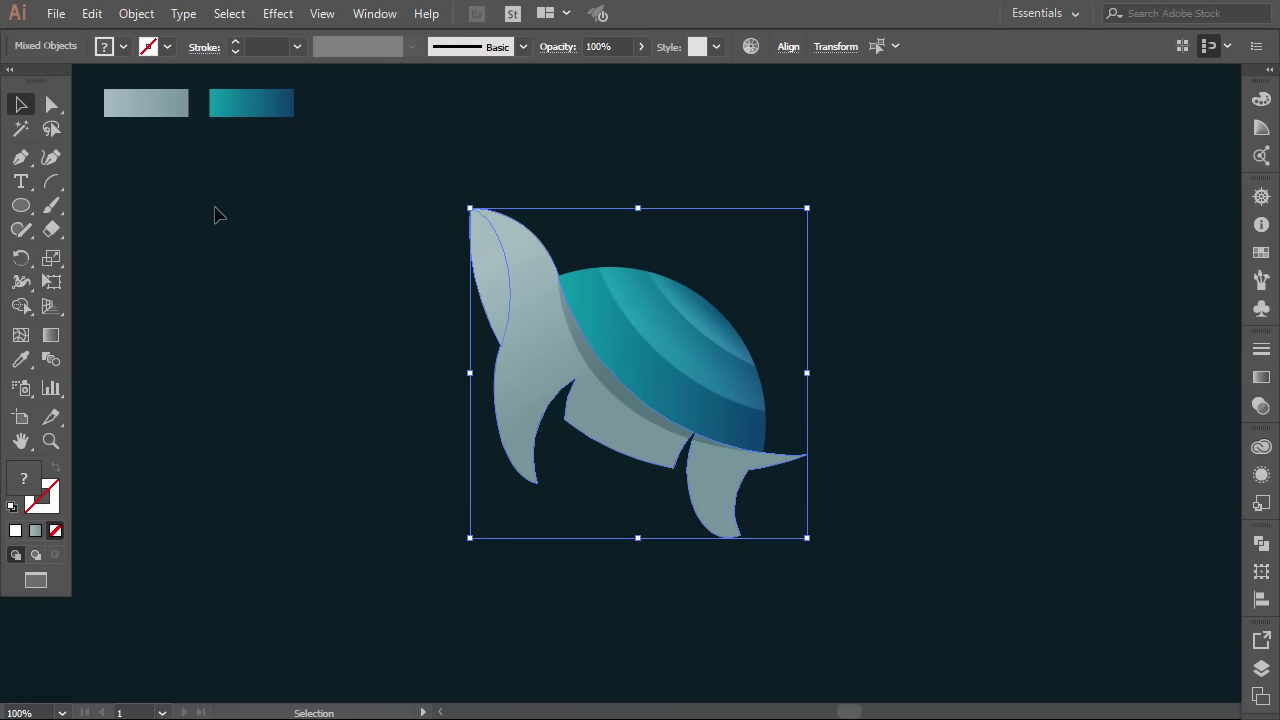
{"action": "left_click", "coordinate": [417, 249]}
Eyedrop the shell's shadow colour onto the new head strip
{"action": "left_click", "coordinate": [505, 253]}
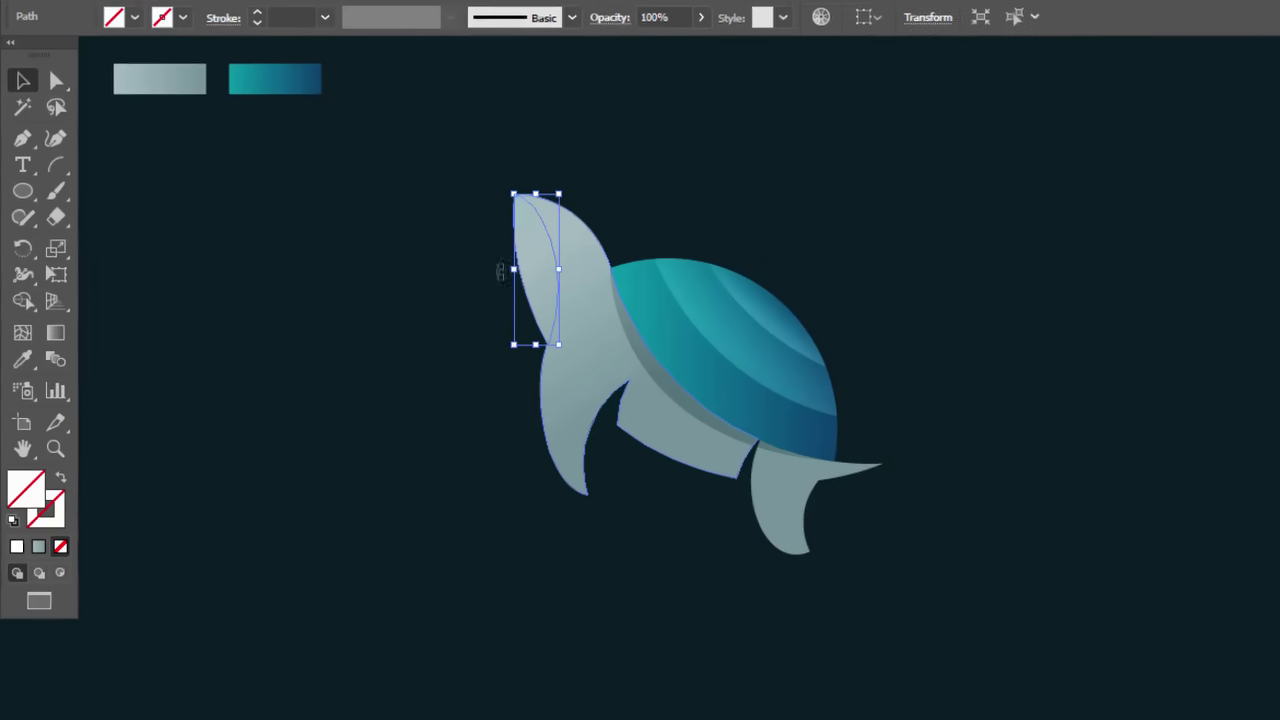
{"action": "left_click", "coordinate": [21, 359]}
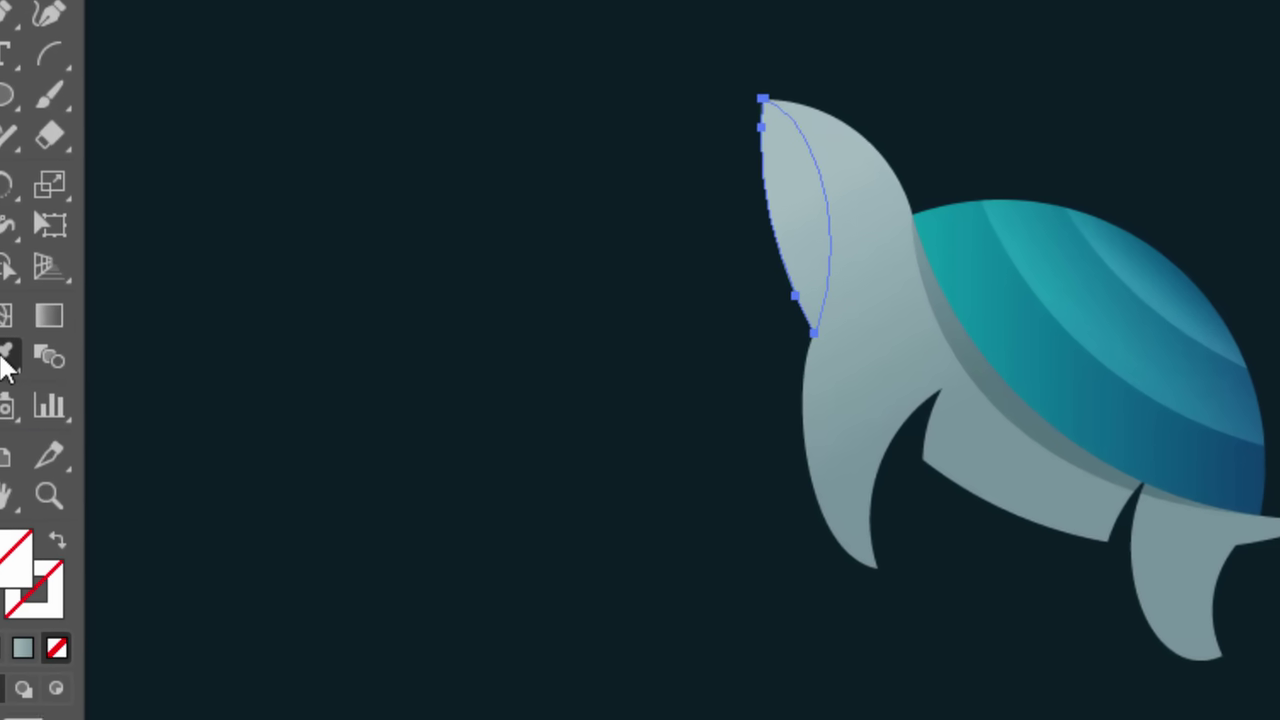
{"action": "left_click", "coordinate": [647, 376]}
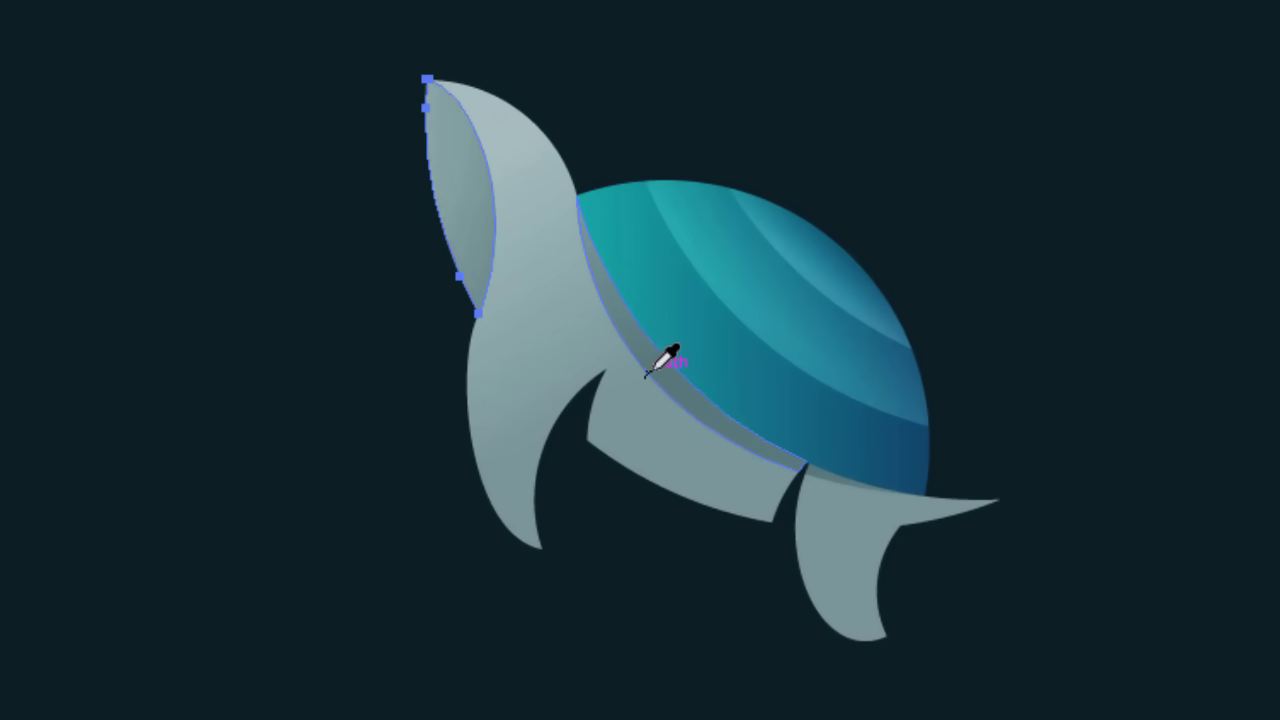
{"action": "left_click", "coordinate": [21, 104]}
{"action": "left_click", "coordinate": [180, 309]}
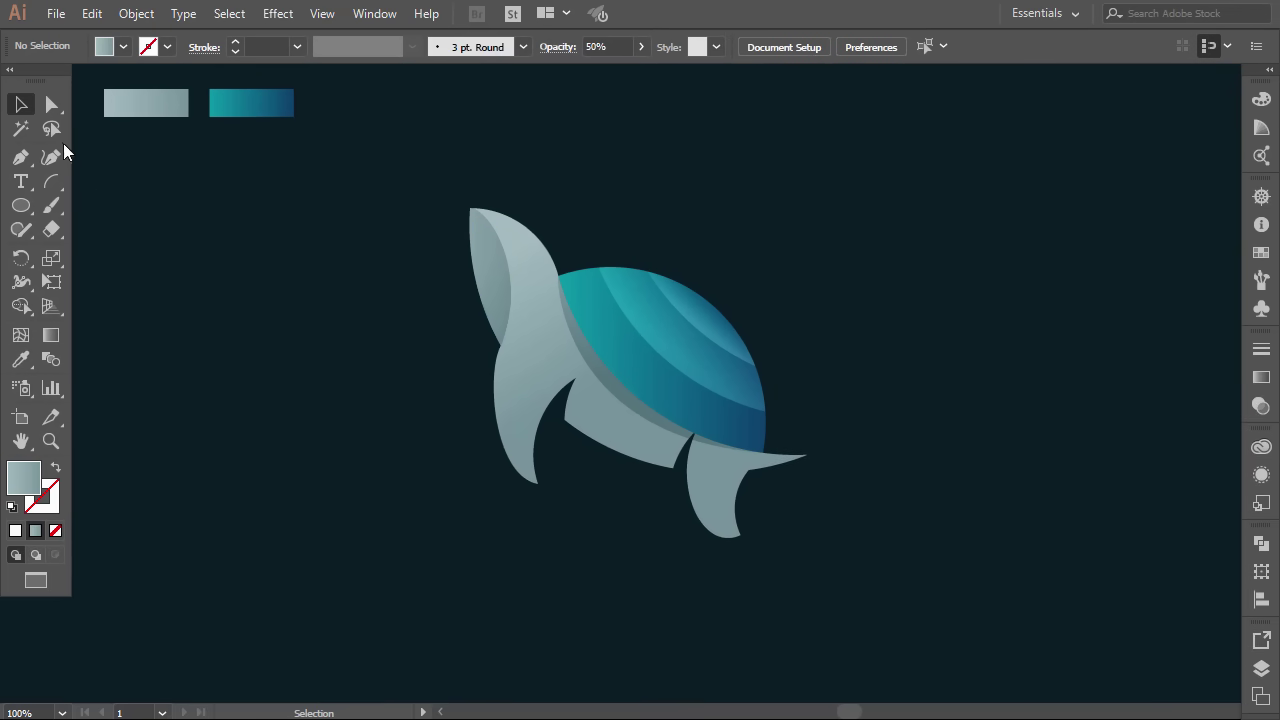
Pen-draw a closed shape from the neck notch curving over the middle flipper
{"action": "left_click", "coordinate": [21, 157]}
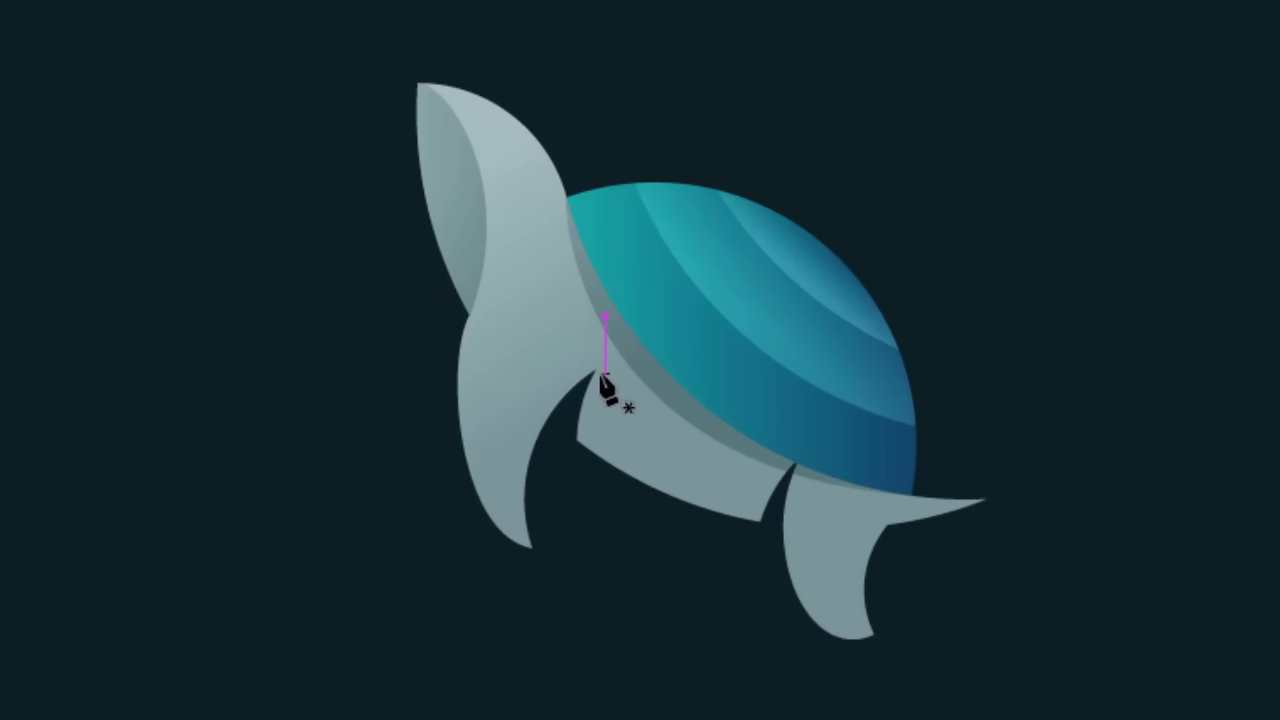
{"action": "scroll", "coordinate": [596, 380], "scroll_direction": "up", "scroll_amount": 1}
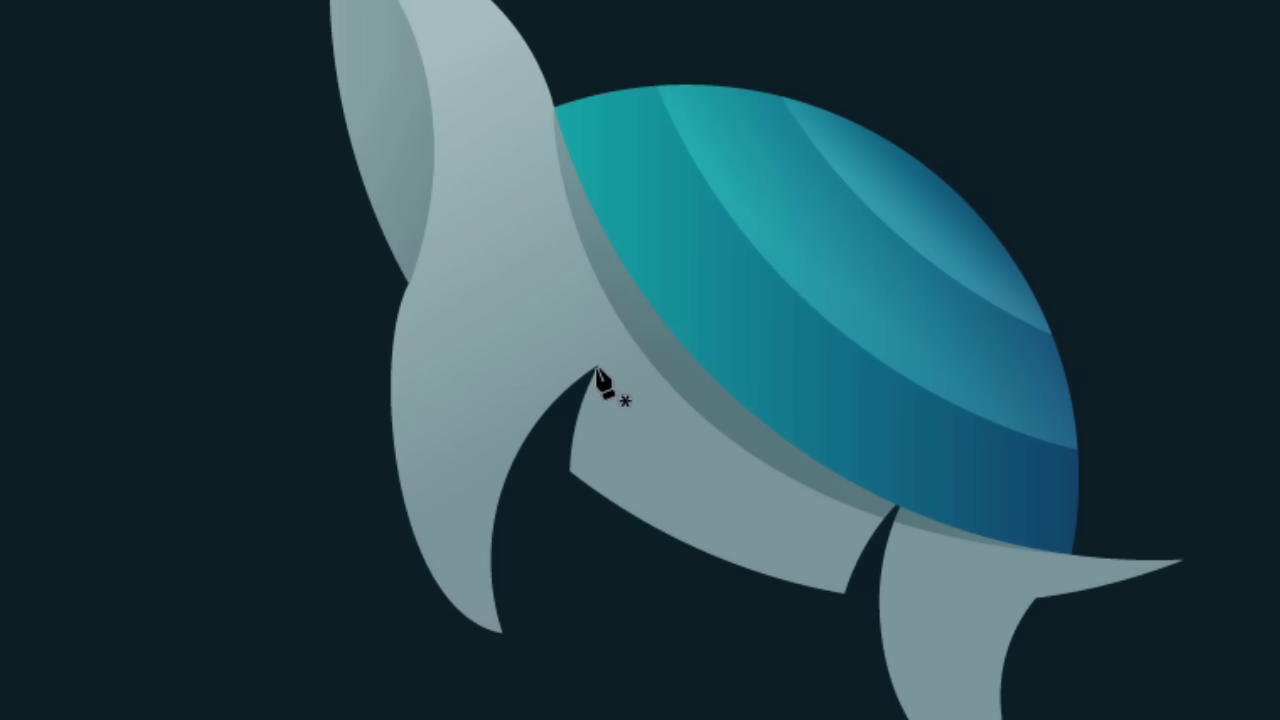
{"action": "left_click", "coordinate": [598, 363]}
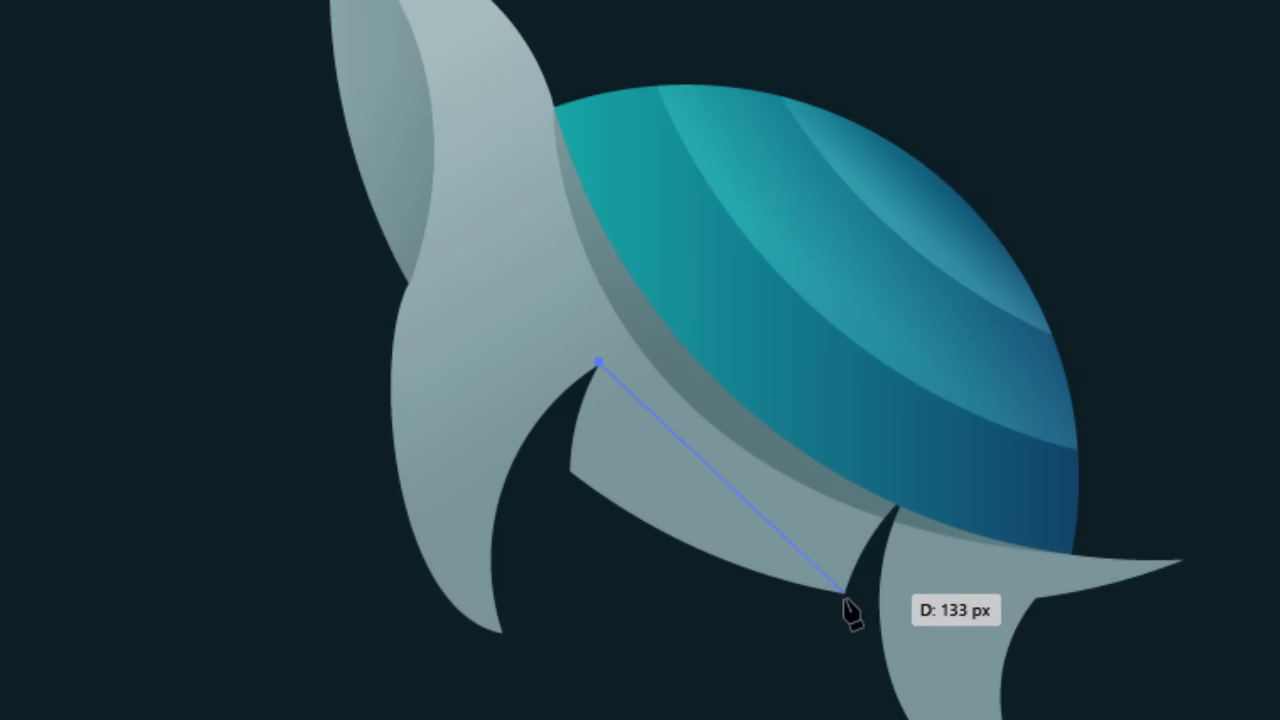
{"action": "left_click_drag", "start_coordinate": [848, 600], "coordinate": [985, 665]}
{"action": "left_click_drag", "start_coordinate": [915, 540], "coordinate": [1046, 557]}
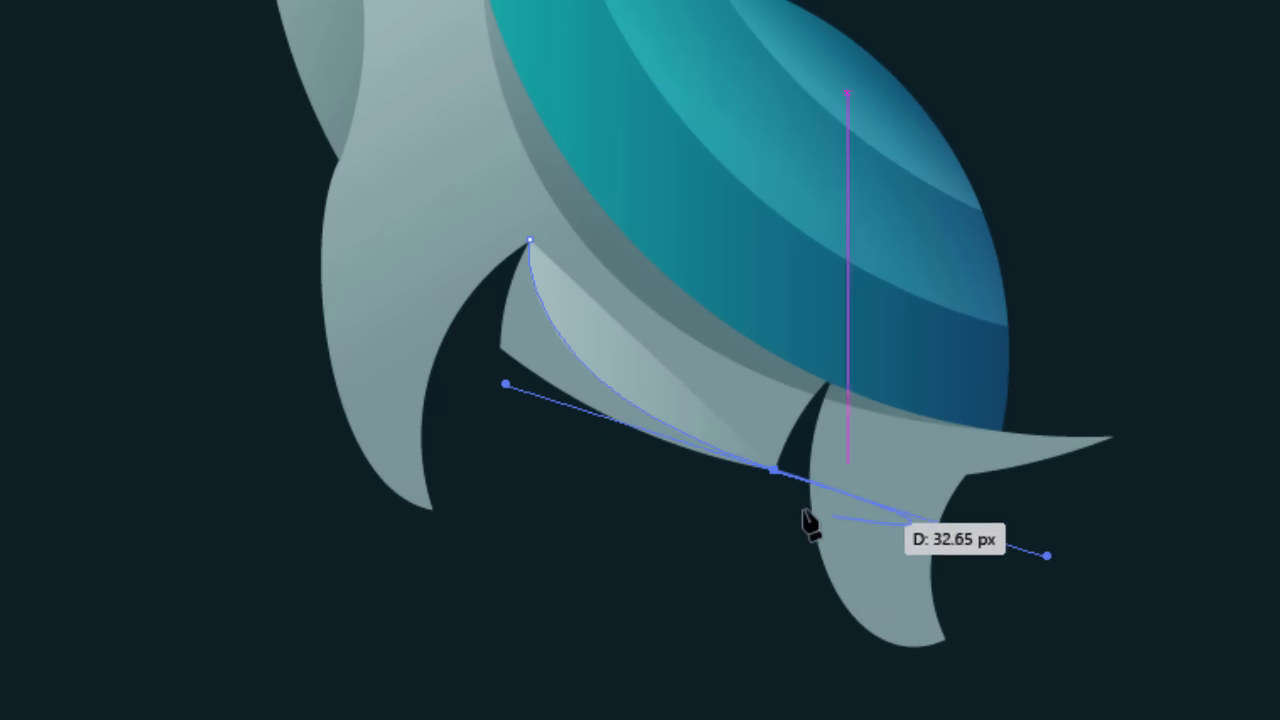
{"action": "left_click", "coordinate": [775, 470]}
{"action": "left_click", "coordinate": [774, 516]}
{"action": "left_click", "coordinate": [601, 517]}
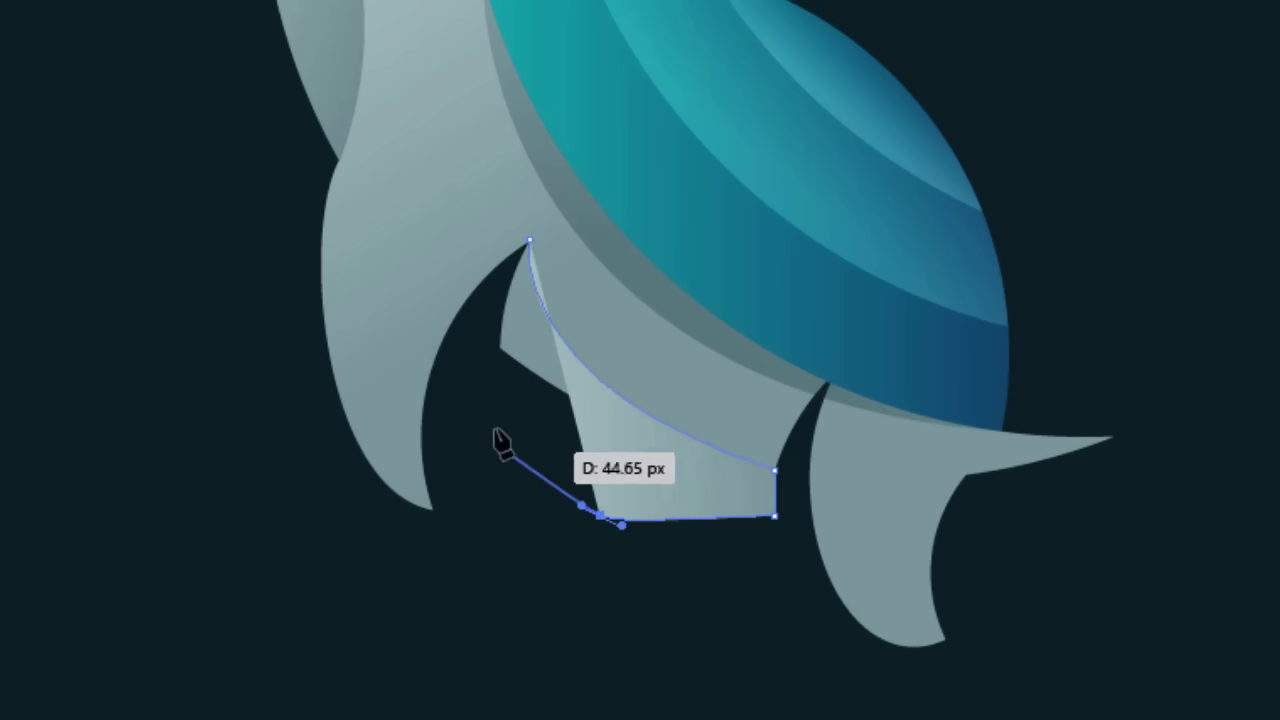
{"action": "left_click", "coordinate": [476, 394]}
{"action": "left_click", "coordinate": [470, 333]}
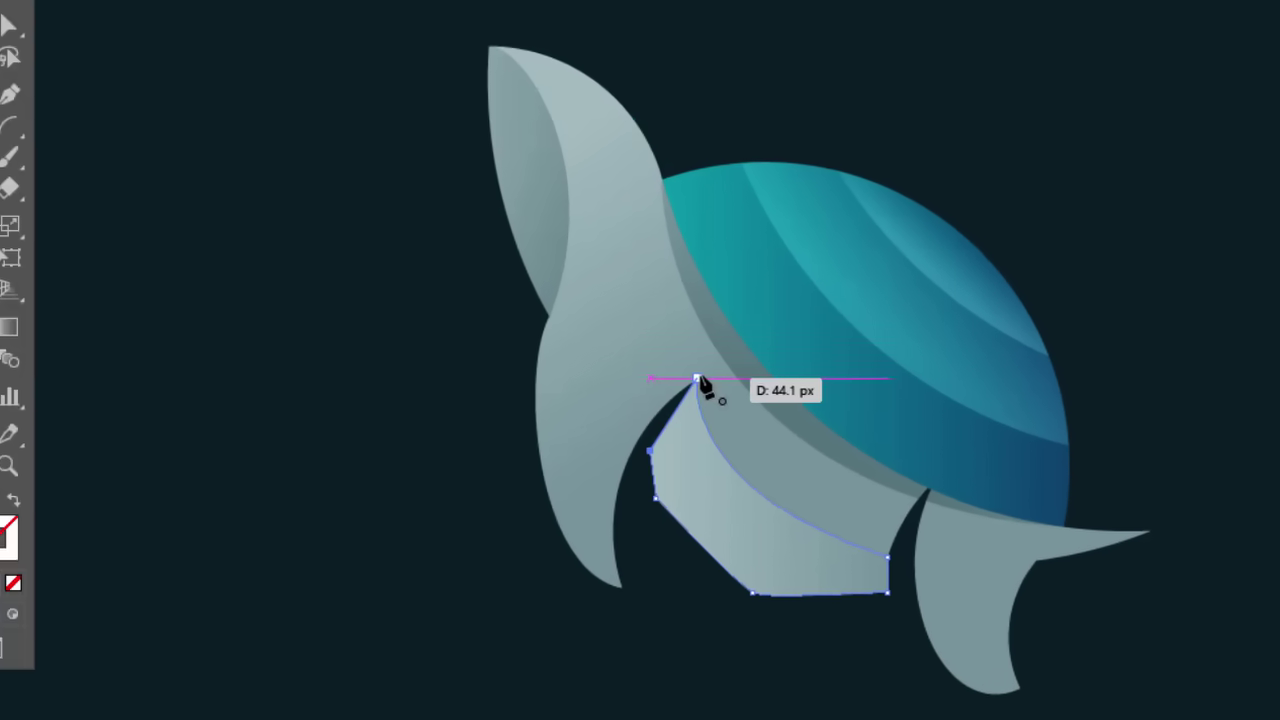
{"action": "left_click", "coordinate": [700, 382]}
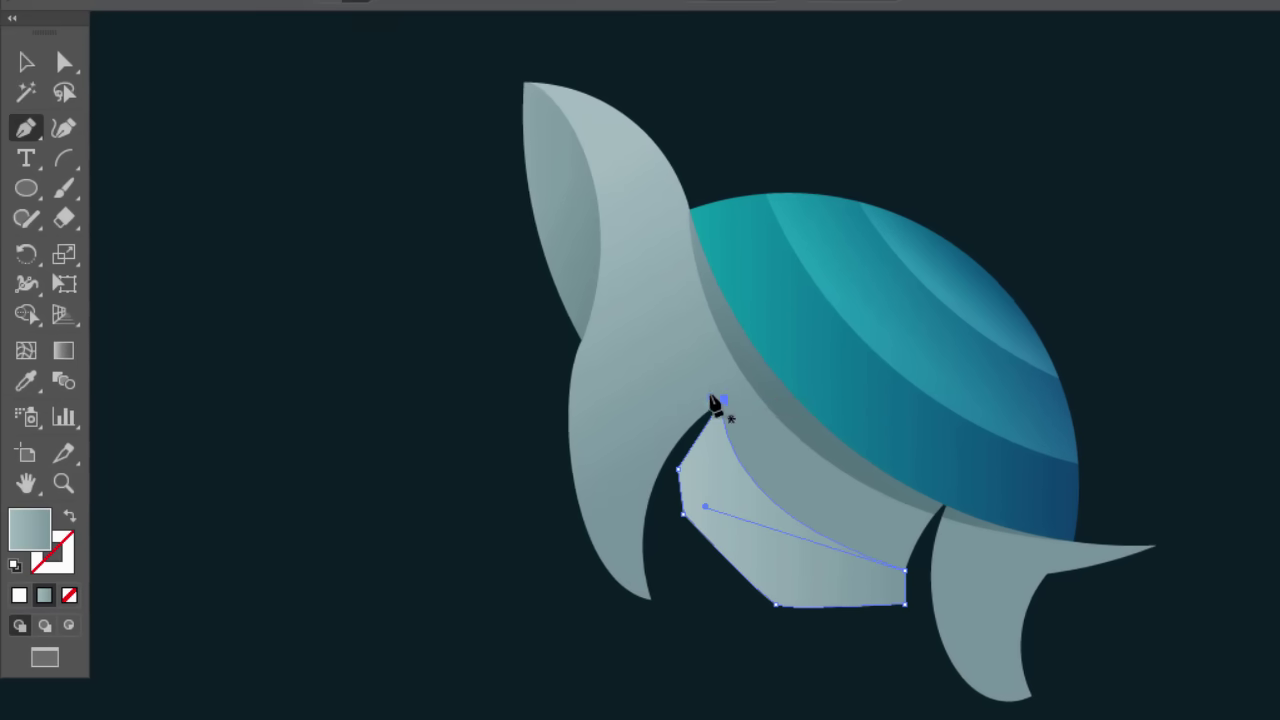
Send the shape to the back and Shape Builder-delete its part outside the flipper
{"action": "key", "text": "v"}
{"action": "key", "text": "ctrl+shift+bracketleft"}
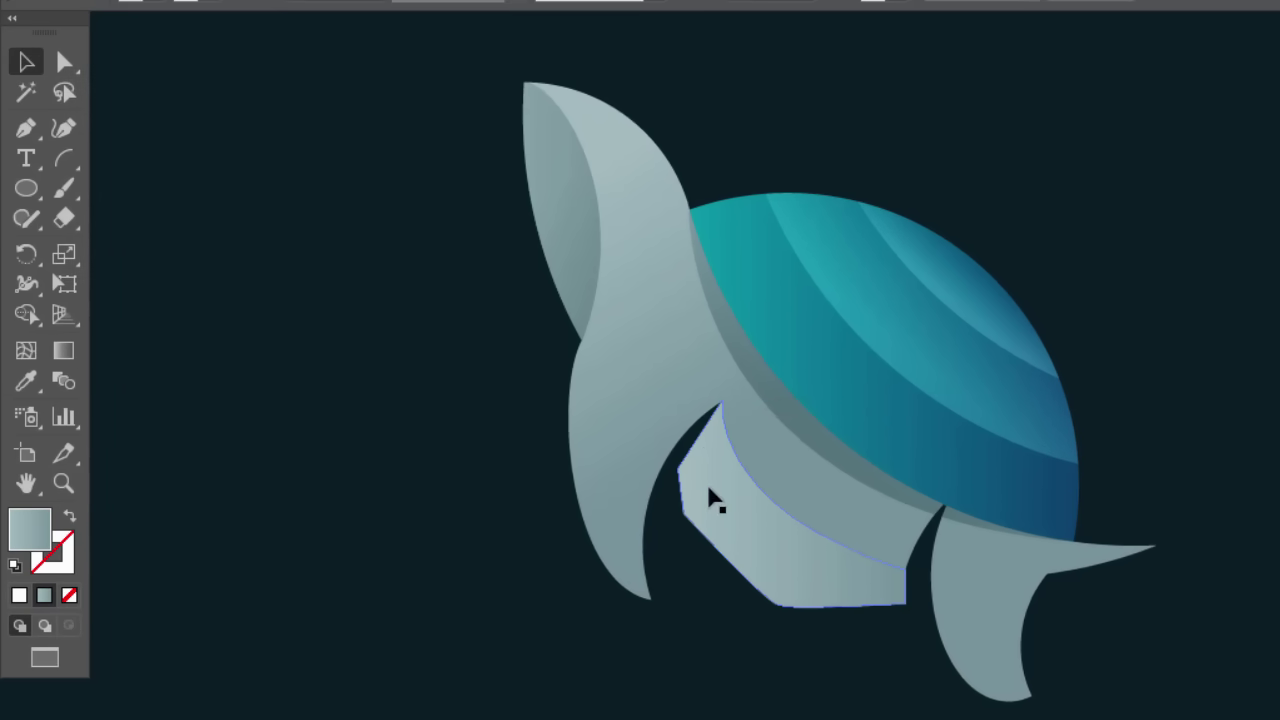
{"action": "left_click", "coordinate": [711, 491]}
{"action": "left_click", "coordinate": [631, 506], "text": "shift"}
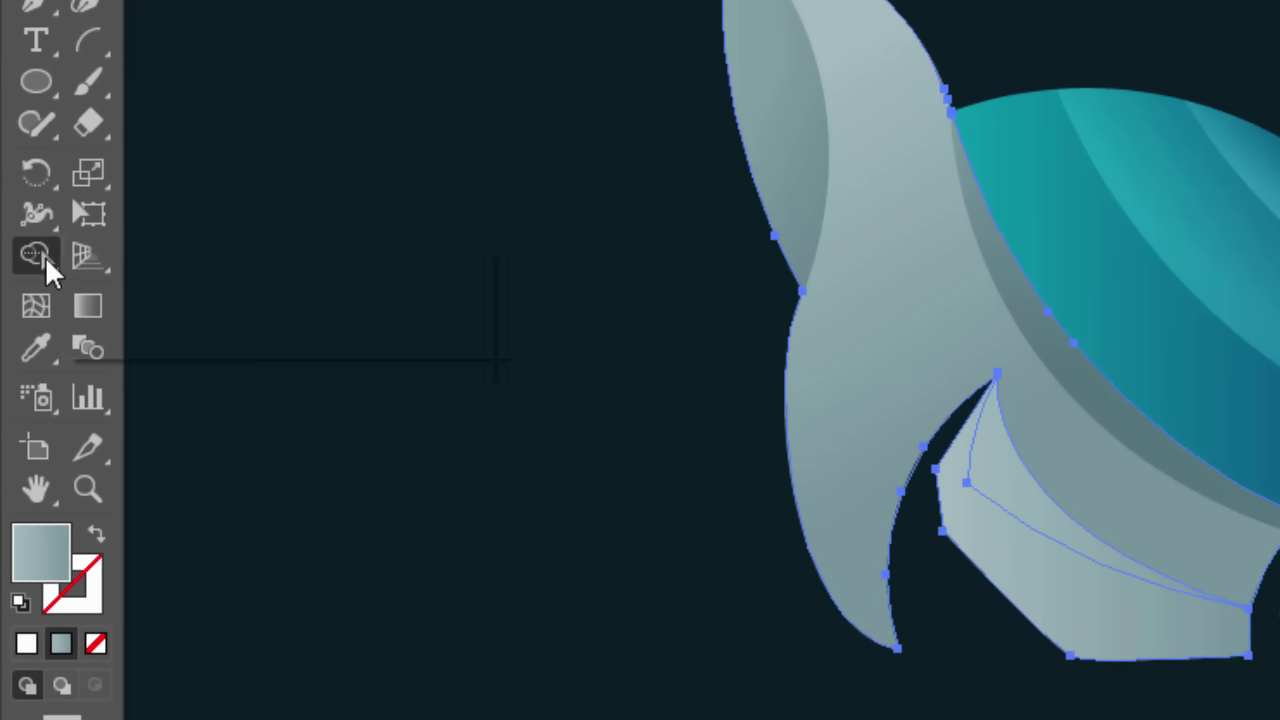
{"action": "left_click", "coordinate": [26, 314]}
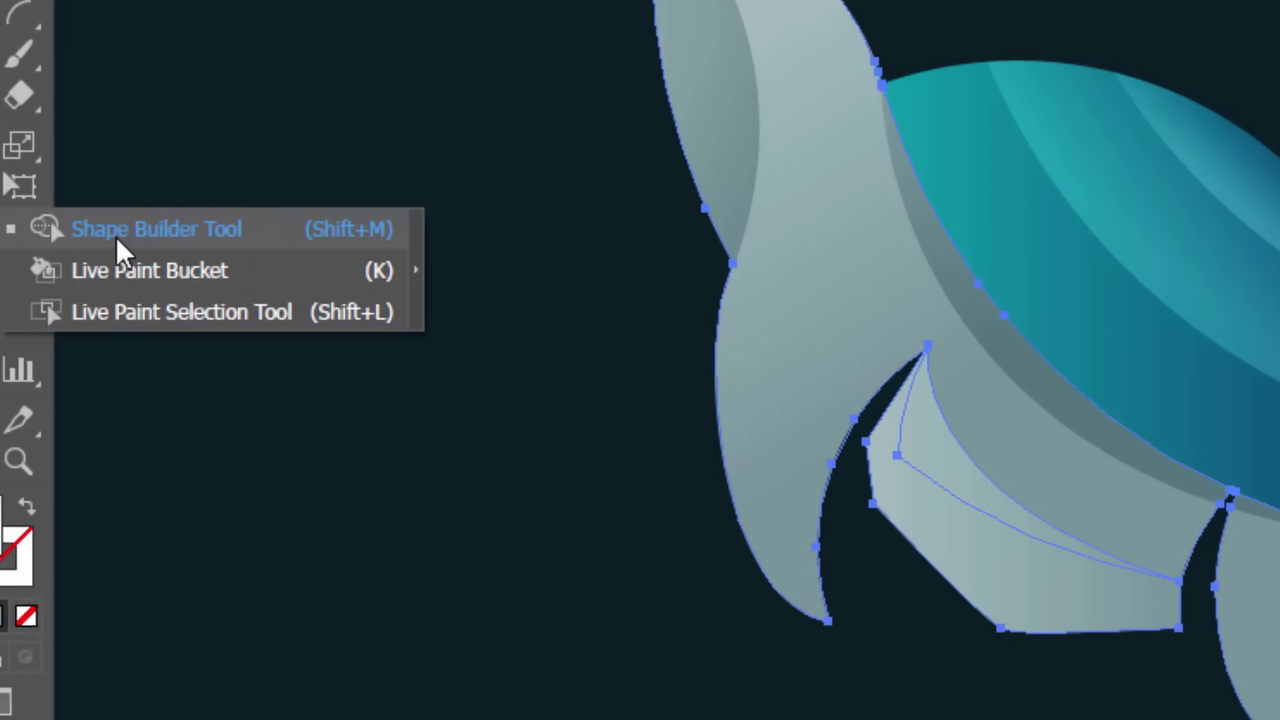
{"action": "left_click", "coordinate": [186, 265]}
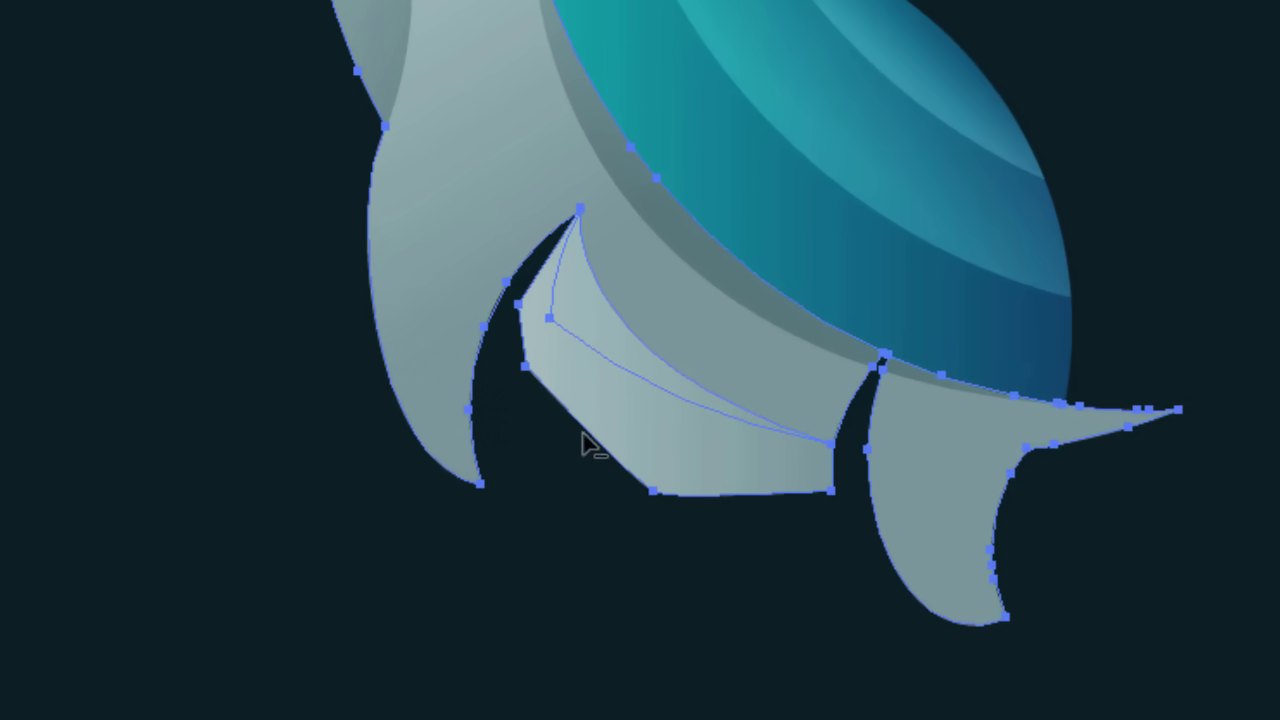
{"action": "left_click", "coordinate": [670, 446], "text": "alt"}
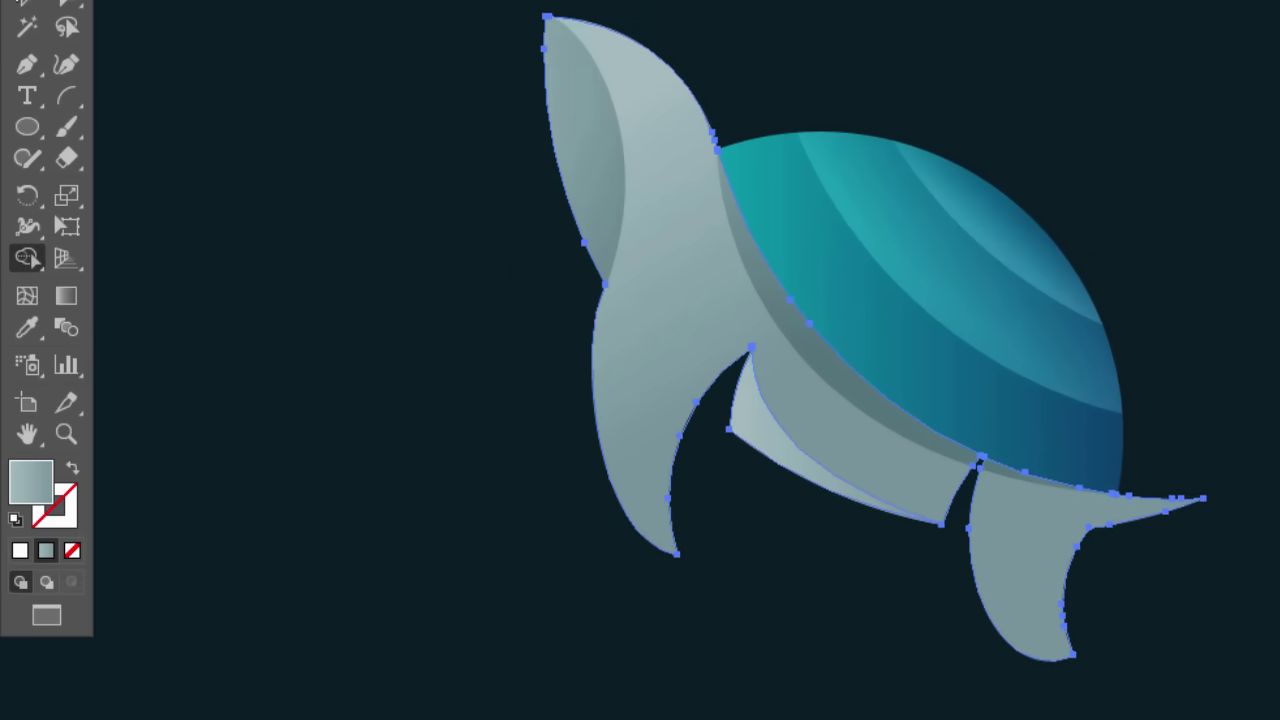
{"action": "left_click", "coordinate": [30, 60]}
{"action": "left_click", "coordinate": [280, 234]}
Eyedrop the shell's shadow colour onto the new flipper shadow piece
{"action": "left_click", "coordinate": [757, 486]}
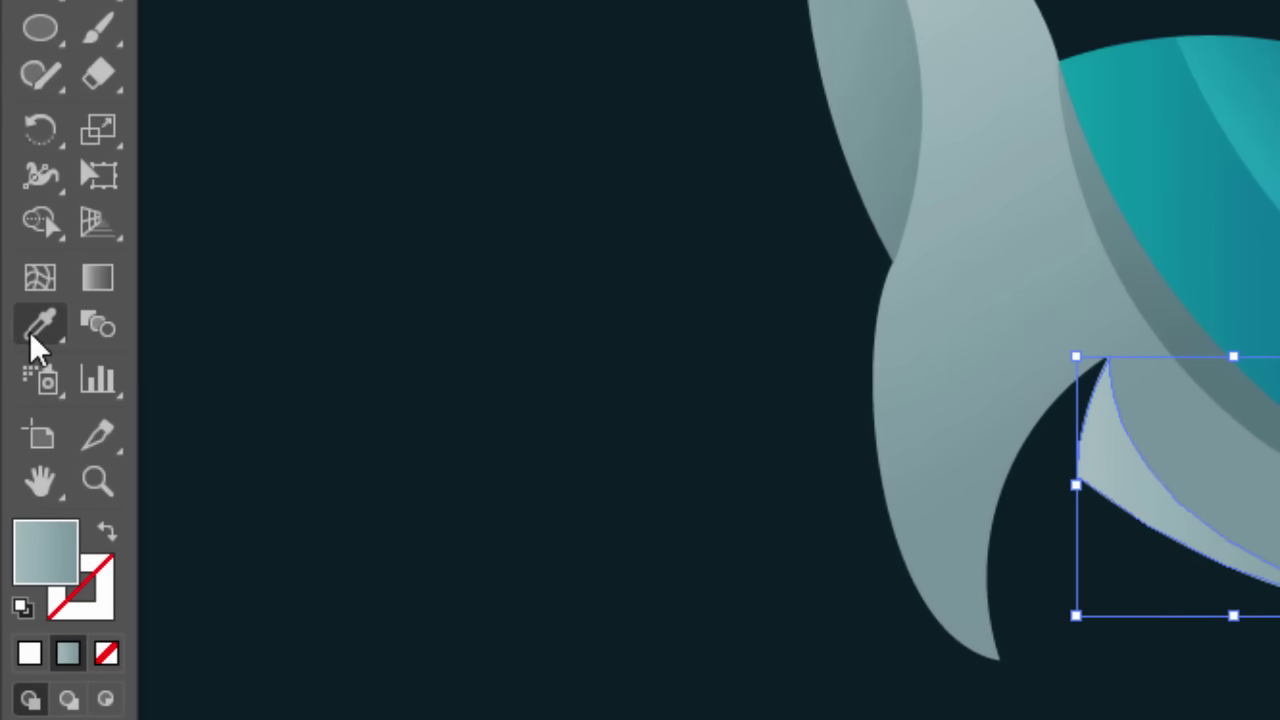
{"action": "left_click", "coordinate": [31, 364]}
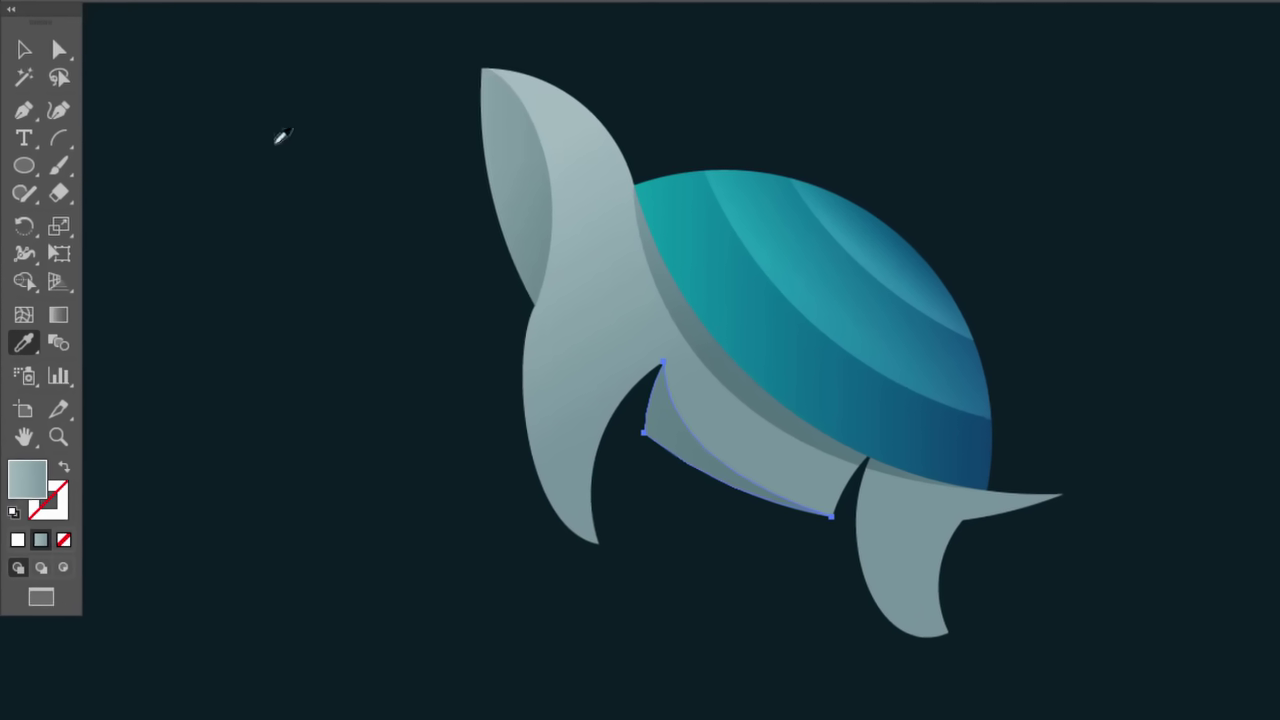
{"action": "left_click", "coordinate": [22, 86]}
{"action": "left_click", "coordinate": [221, 222]}
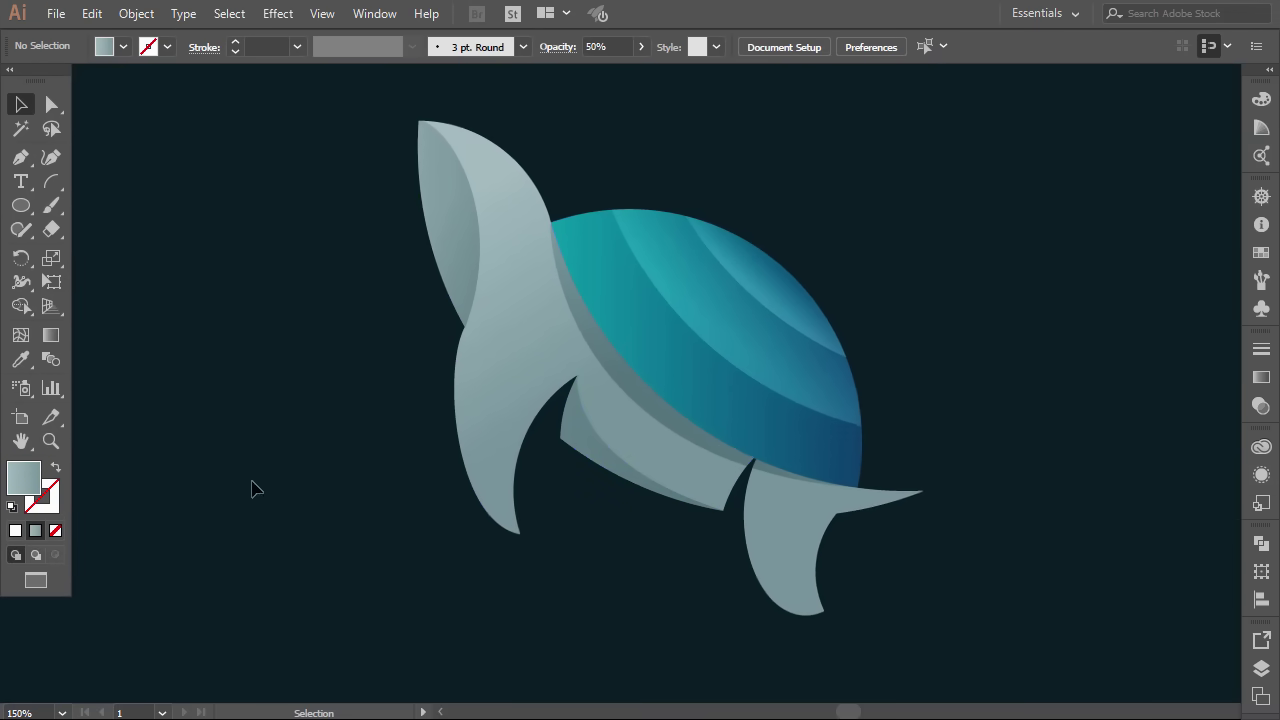